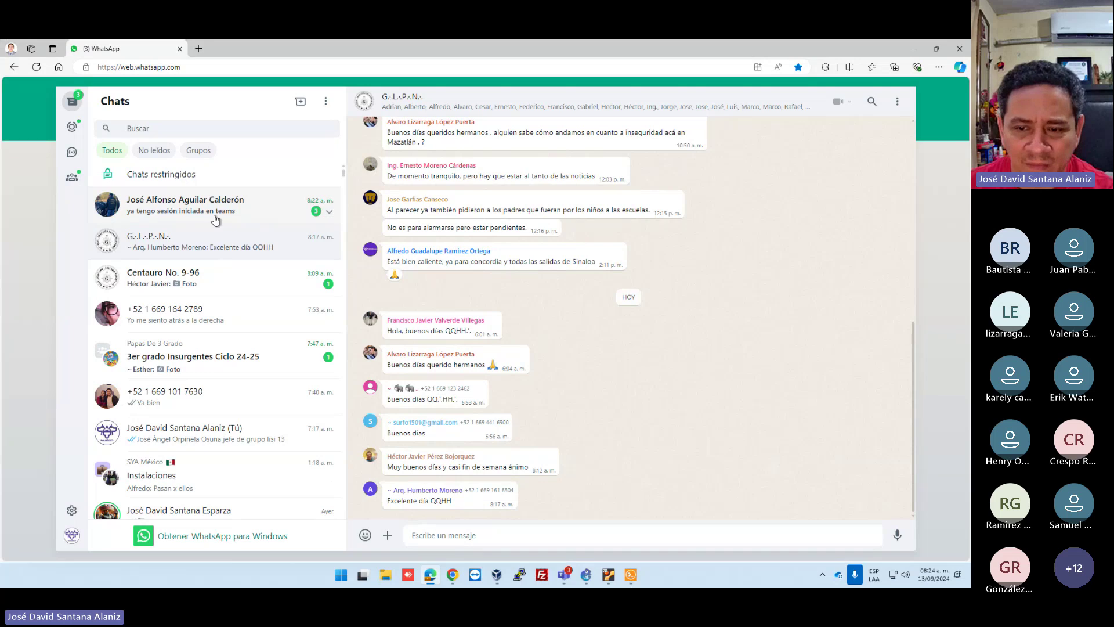
# Send 'accede al link' in the contact's WhatsApp chat, then bring up File Explorer.
pyautogui.click(211, 219)
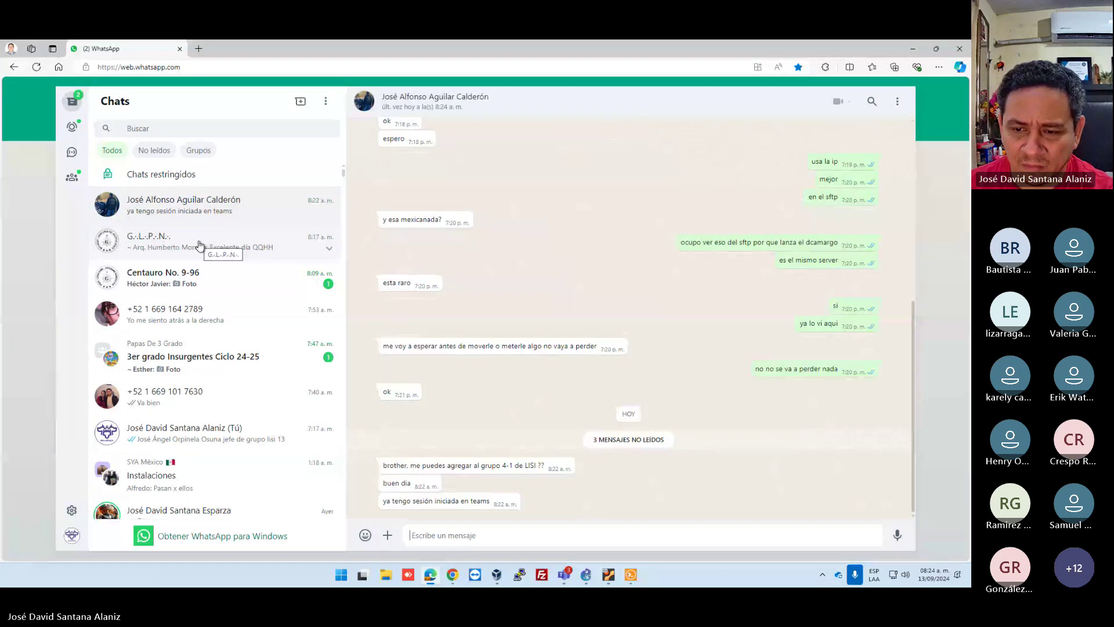
pyautogui.write('a')
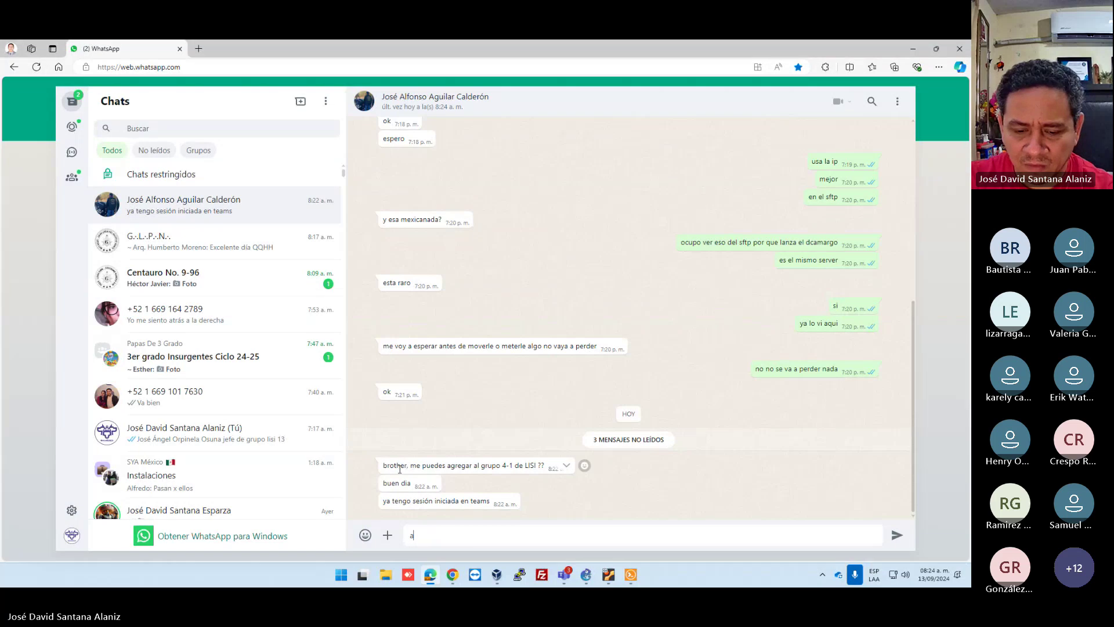
pyautogui.write('ccede al')
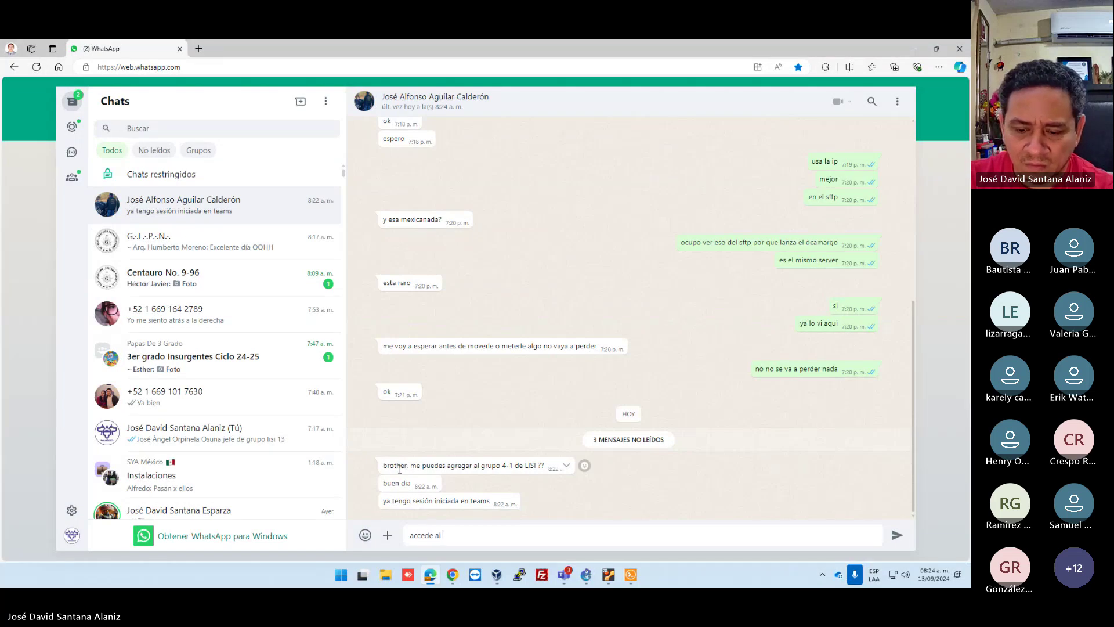
pyautogui.write(' link')
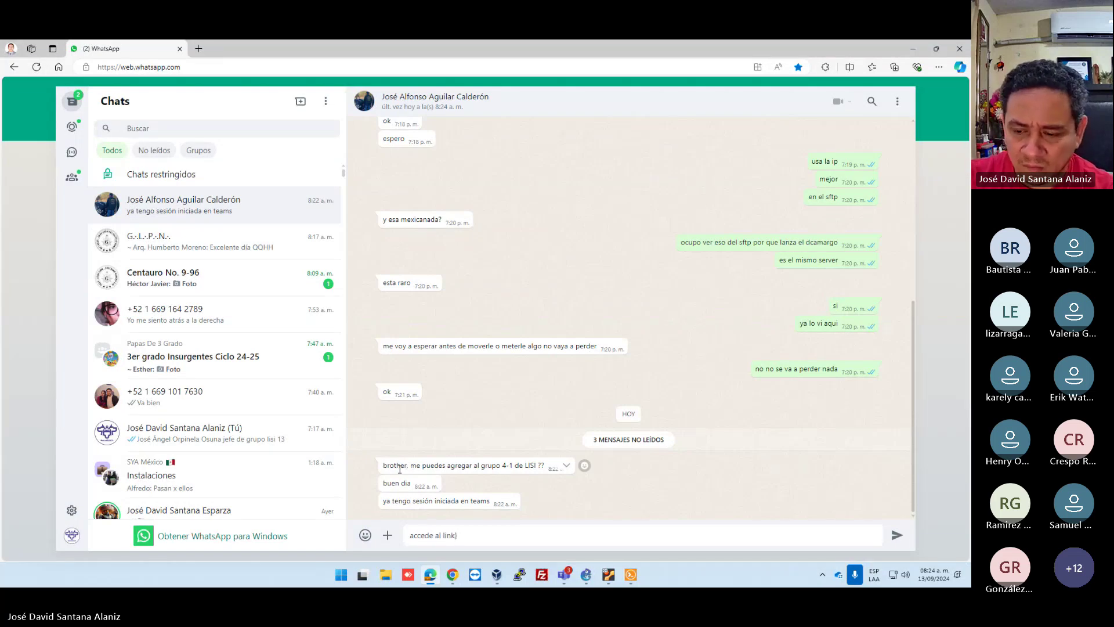
pyautogui.press('Return')
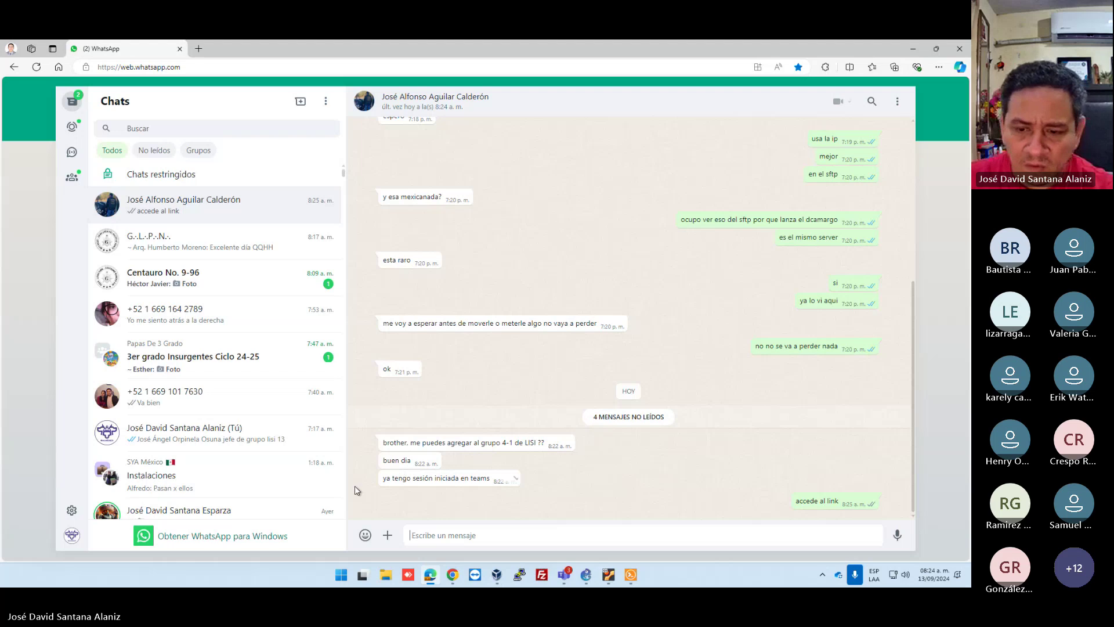
pyautogui.click(385, 574)
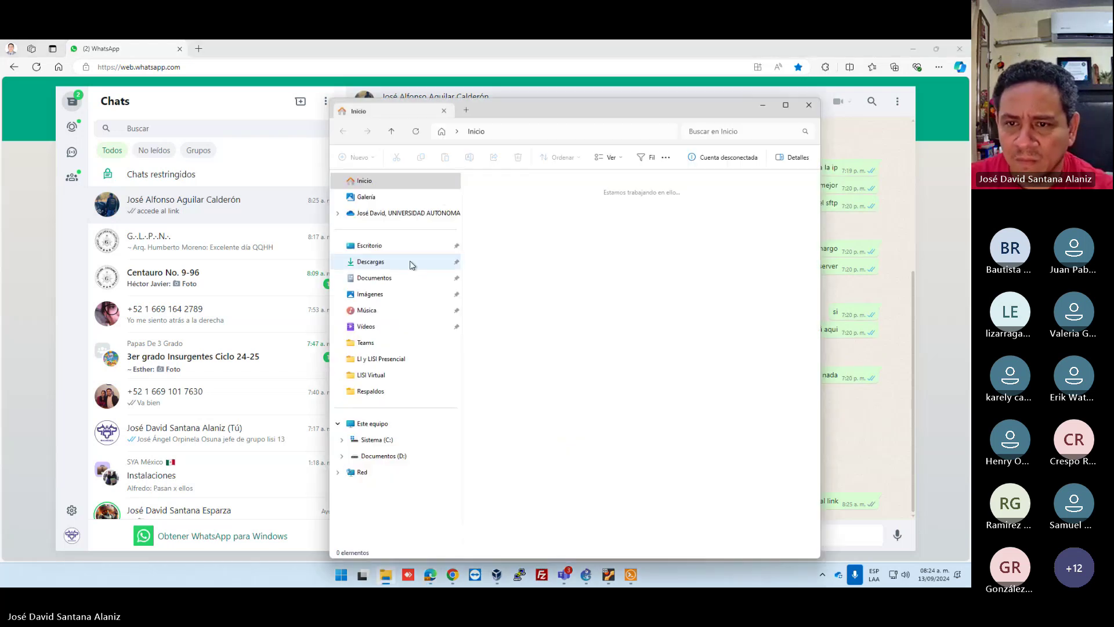
# Browse OneDrive to Documentos FIMaz > 2024 > Agosto - Enero > Teams.
pyautogui.click(427, 214)
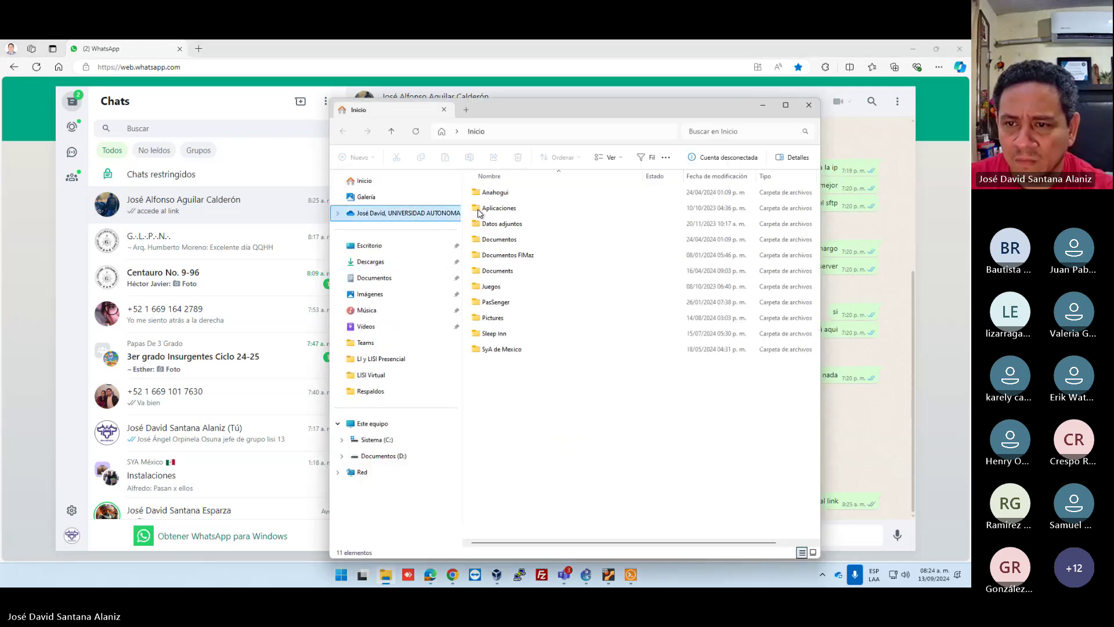
pyautogui.doubleClick(519, 255)
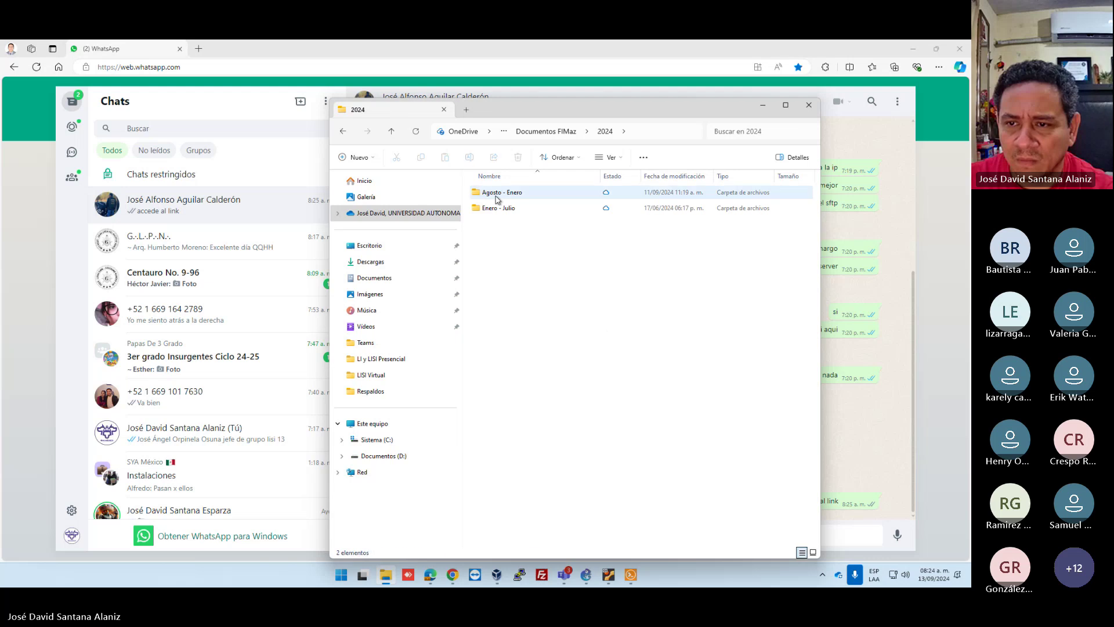
pyautogui.doubleClick(495, 192)
pyautogui.doubleClick(493, 364)
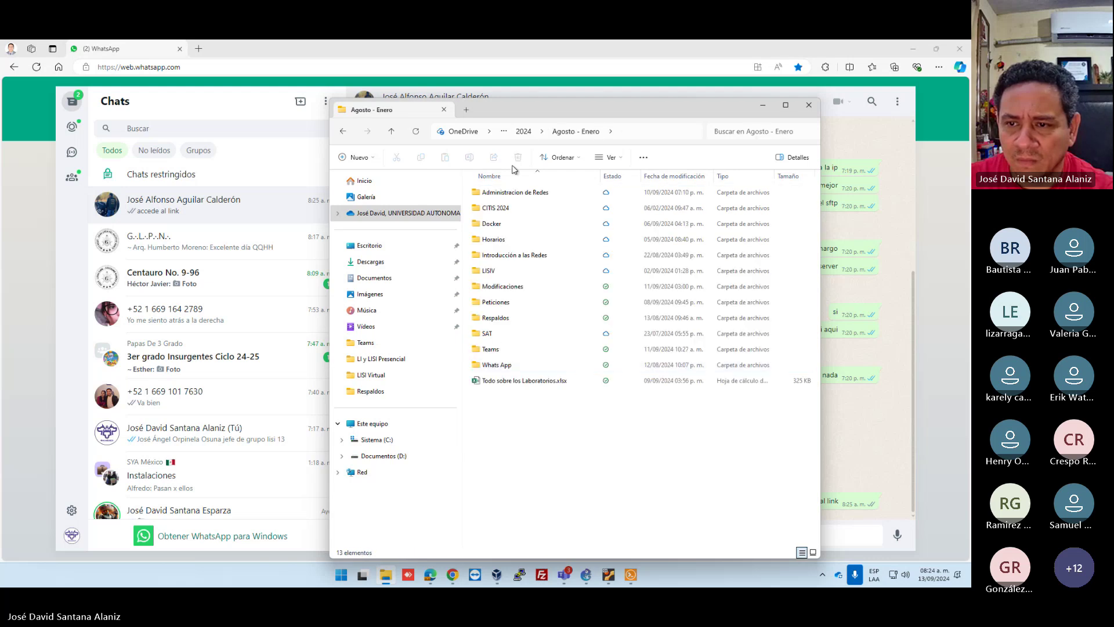
pyautogui.doubleClick(490, 349)
# Send Microsoft Teams 2024.xlsx in the chat, followed by the note 'esta equi'.
pyautogui.moveTo(511, 113); pyautogui.dragTo(747, 149)
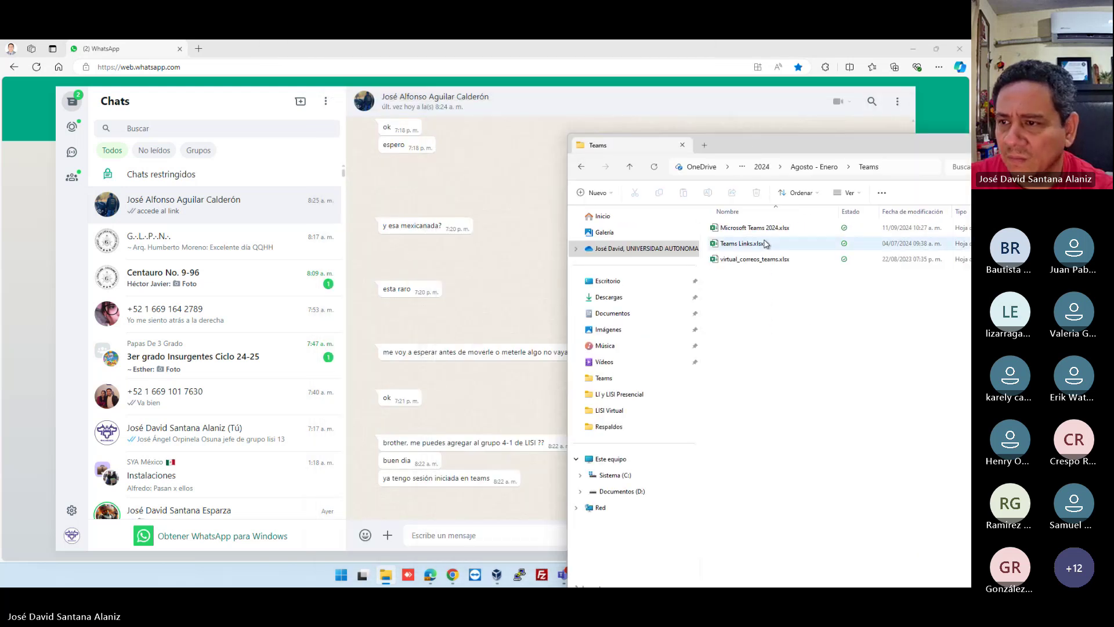
pyautogui.moveTo(749, 231); pyautogui.dragTo(488, 284)
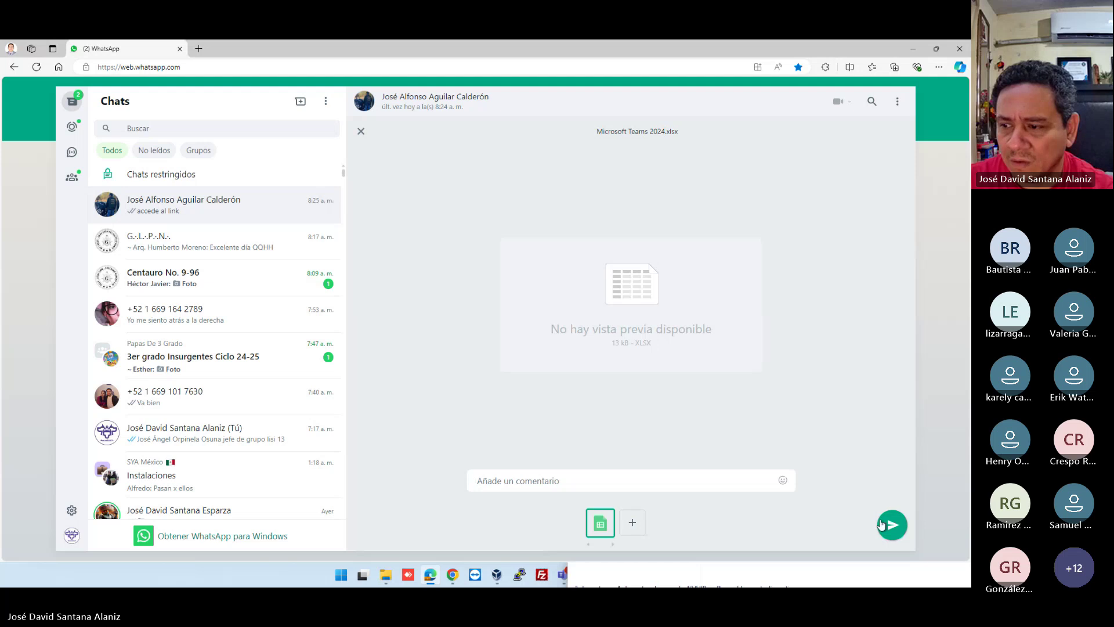
pyautogui.click(883, 525)
pyautogui.write('e')
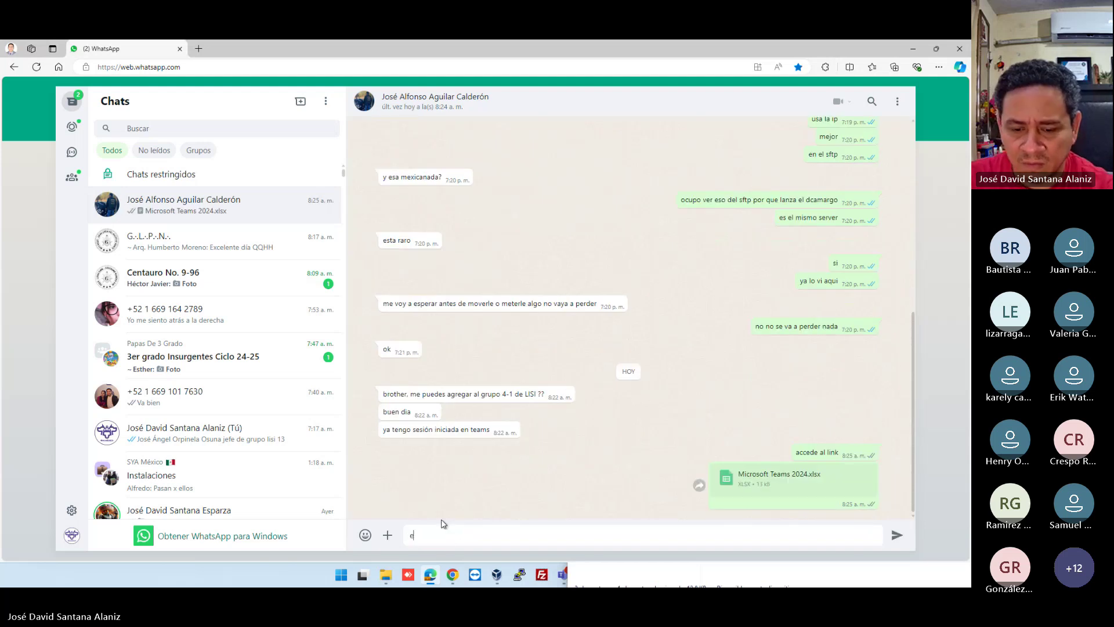
pyautogui.write('sta ')
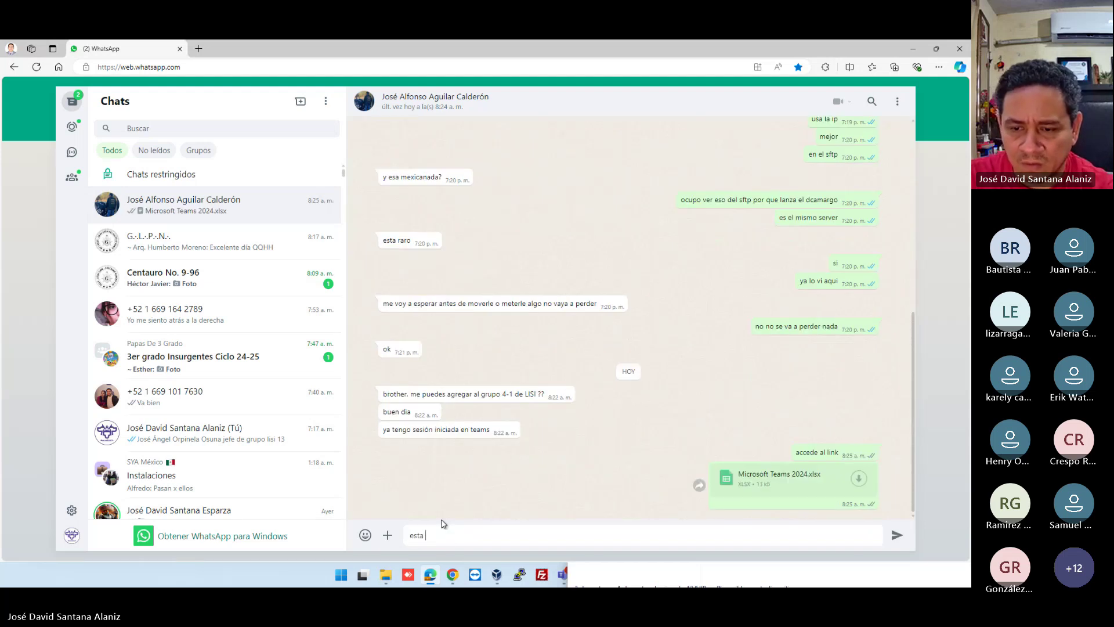
pyautogui.write('equi')
pyautogui.press('Return')
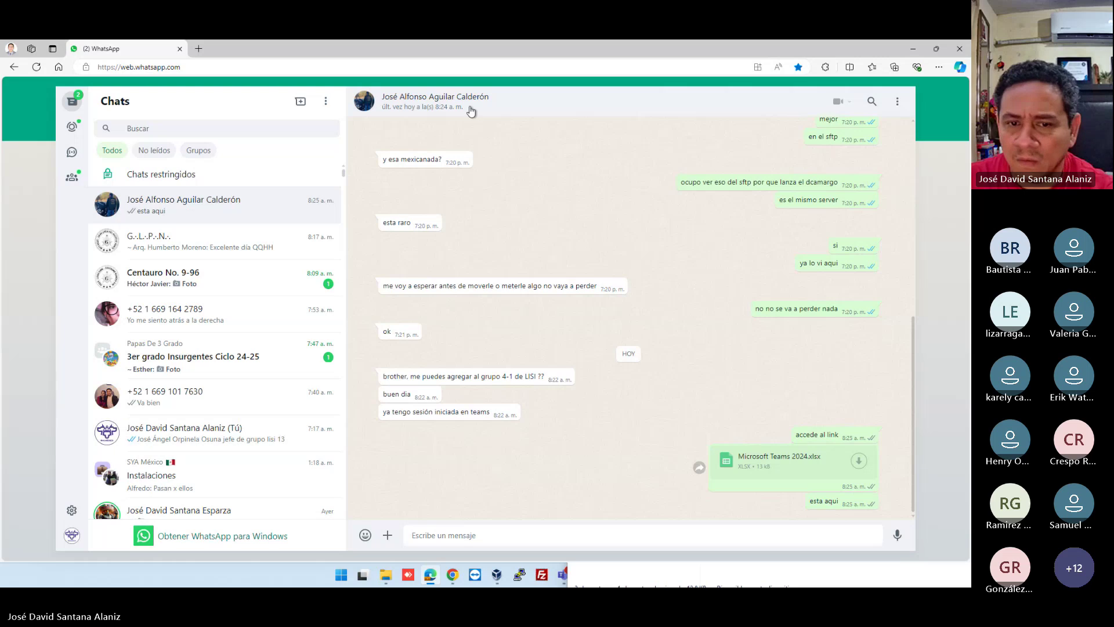
# Move the Windows XP VirtualBox machine to the centre of the screen.
pyautogui.click(912, 51)
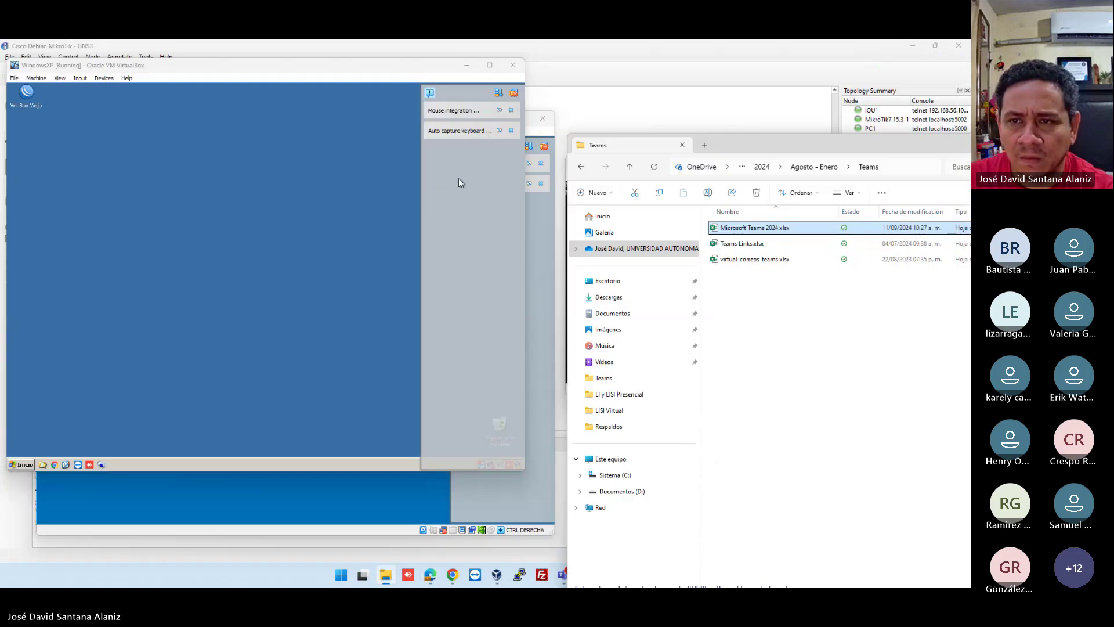
pyautogui.click(497, 109)
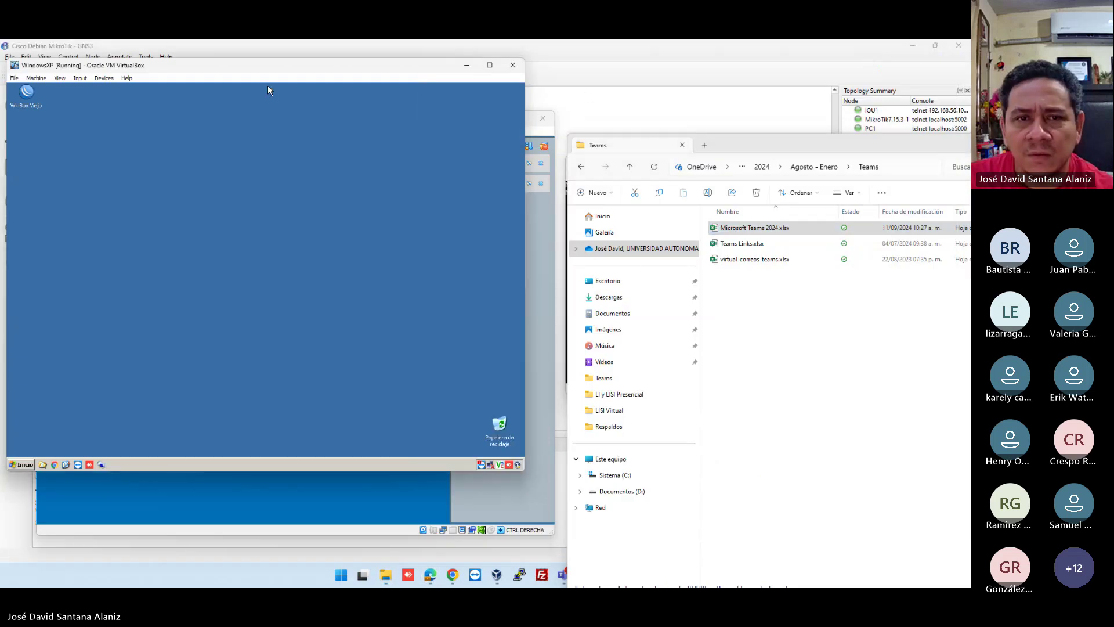
pyautogui.moveTo(225, 69); pyautogui.dragTo(522, 101)
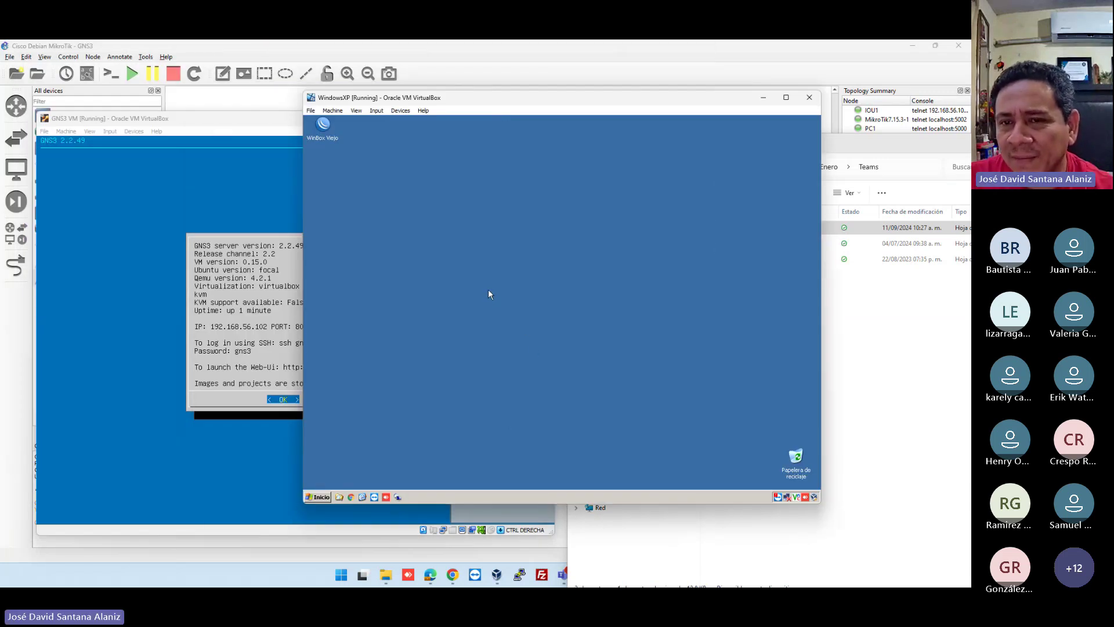
pyautogui.click(324, 132)
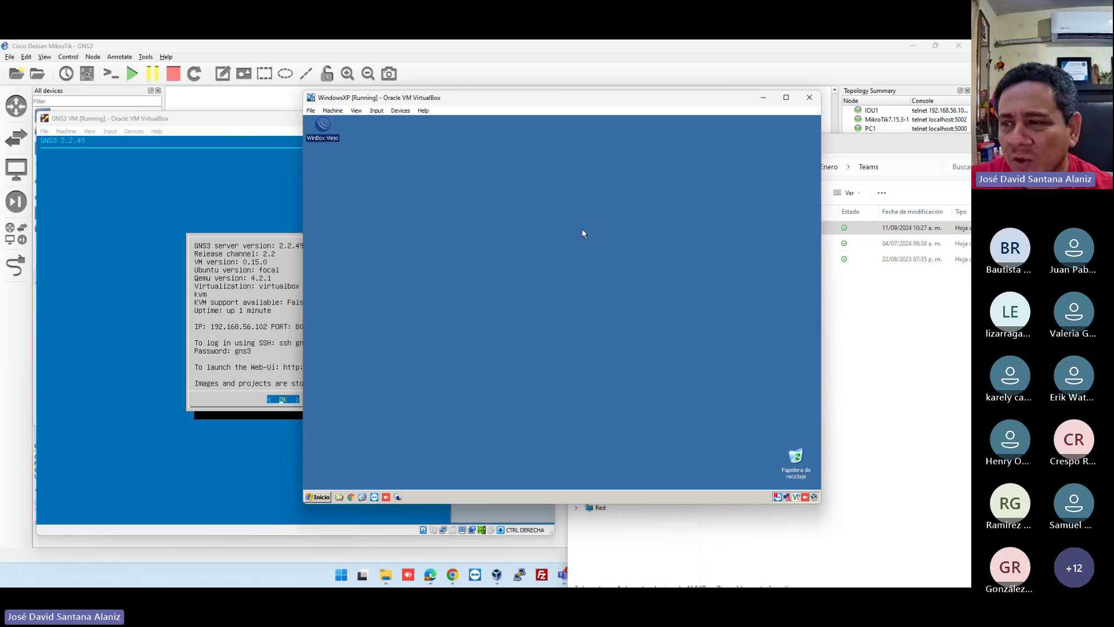
pyautogui.click(558, 300)
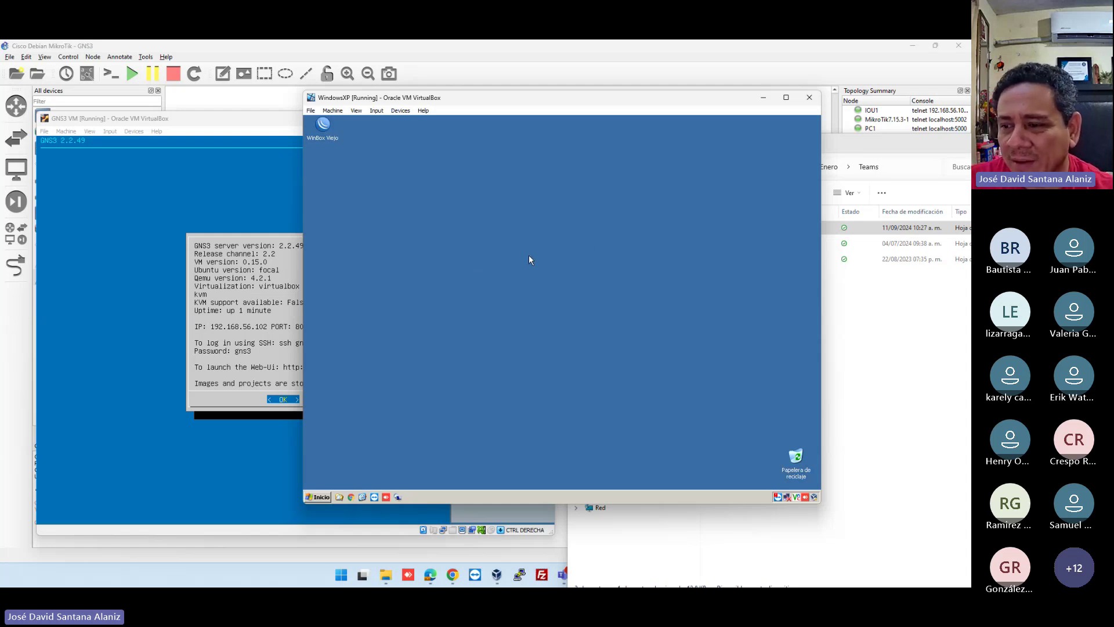
# Minimize GNS3, Teams and the GNS3 VM, bringing the MikroTik page in Chrome forward.
pyautogui.click(912, 46)
pyautogui.click(914, 53)
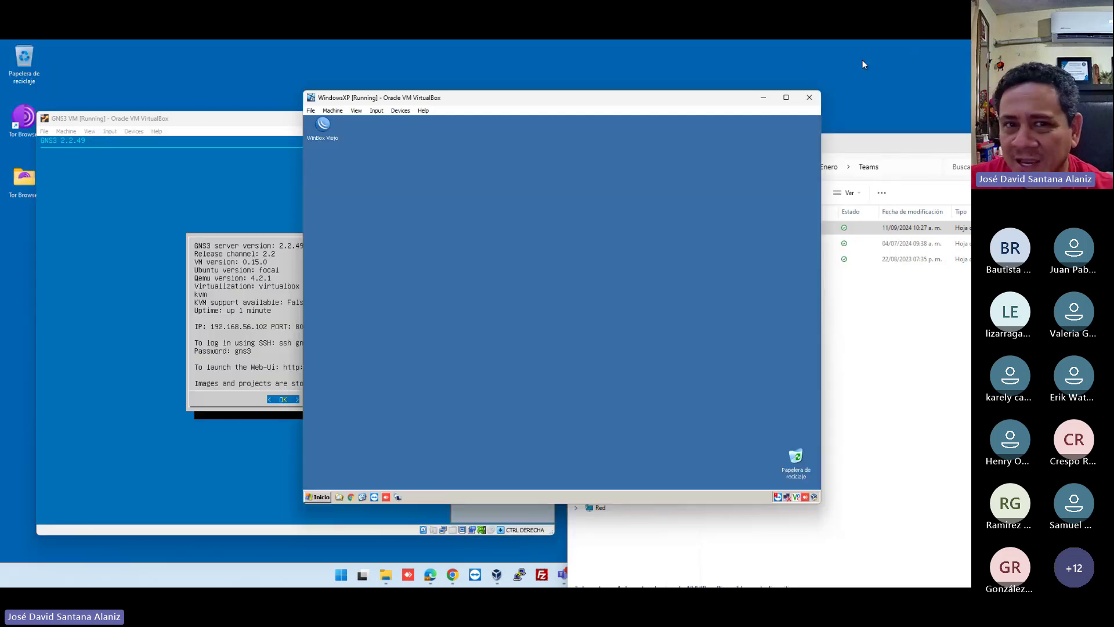
pyautogui.click(189, 123)
pyautogui.click(491, 119)
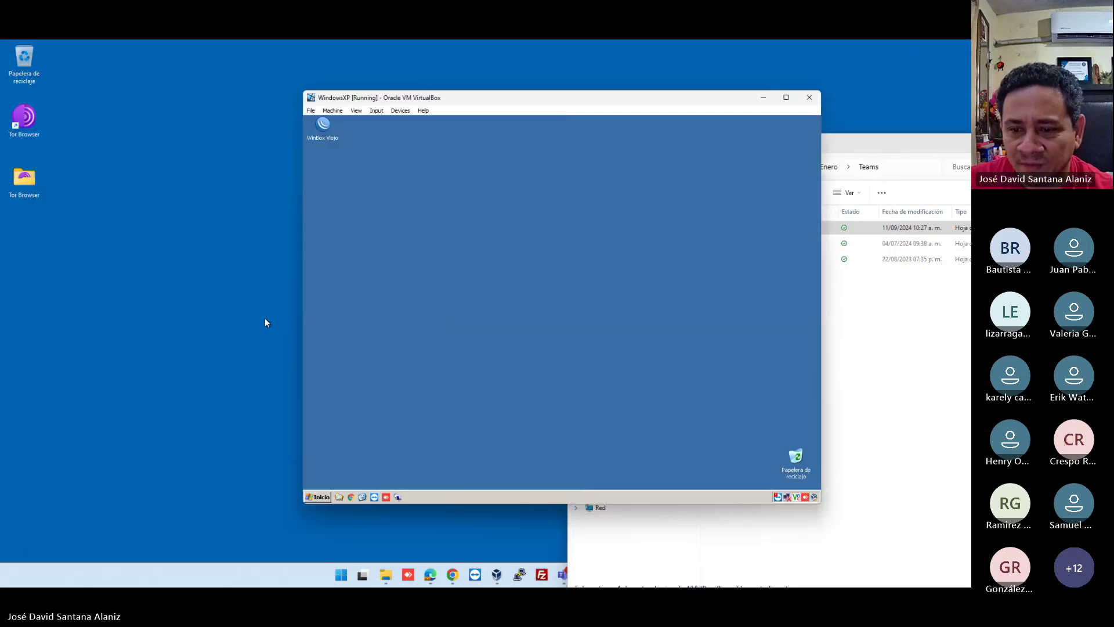
pyautogui.click(453, 575)
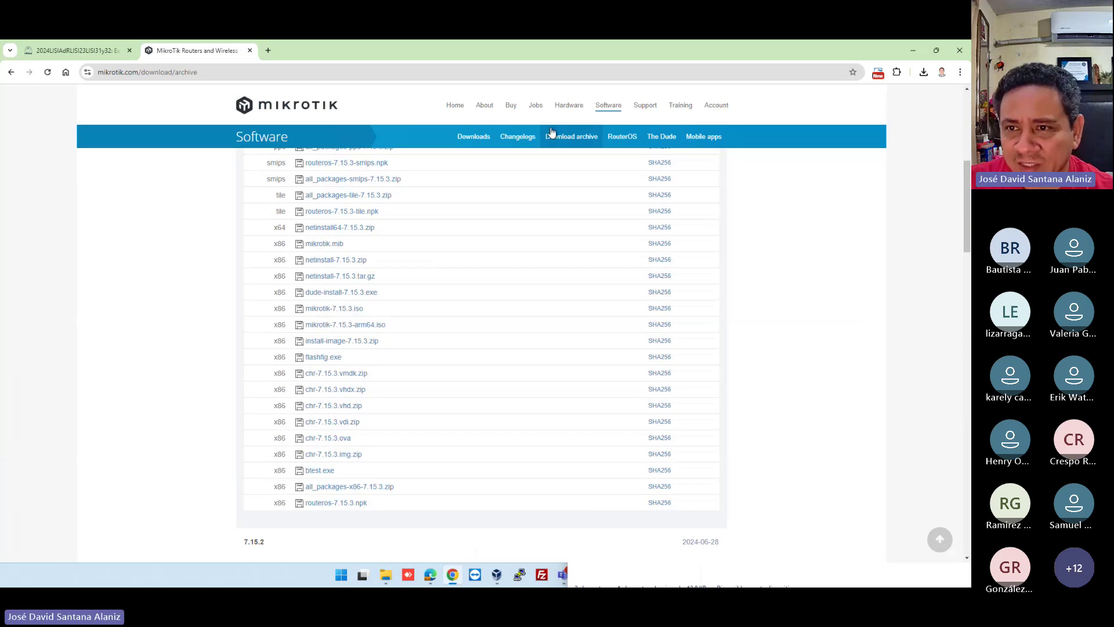
# Download WinBox 3.41 for Windows in both 64-bit and 32-bit builds.
pyautogui.click(473, 142)
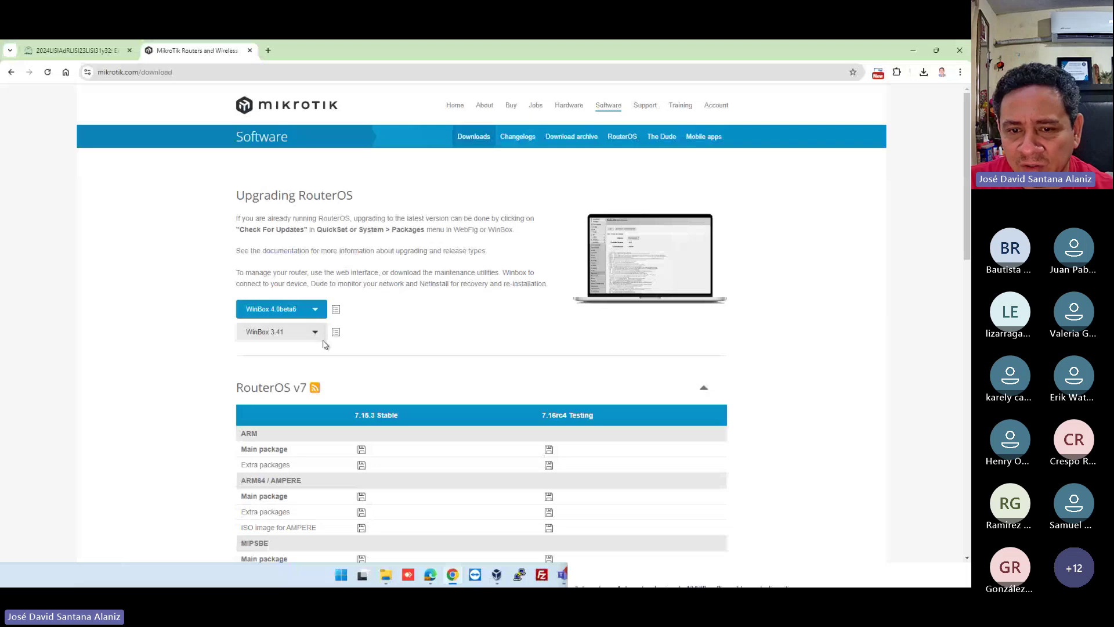
pyautogui.click(286, 335)
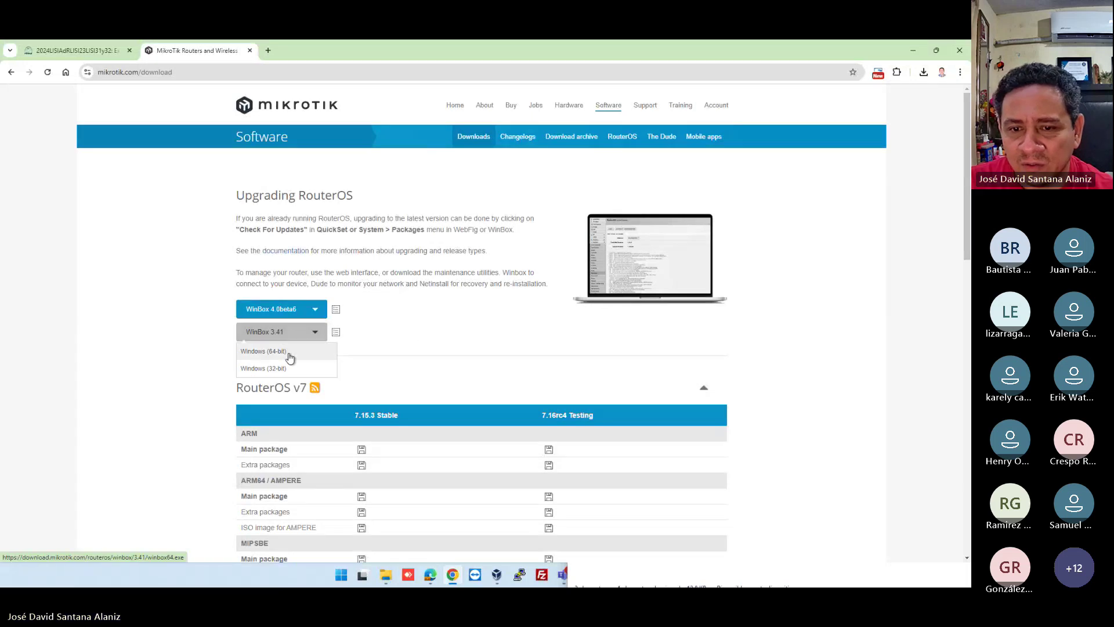
pyautogui.click(290, 356)
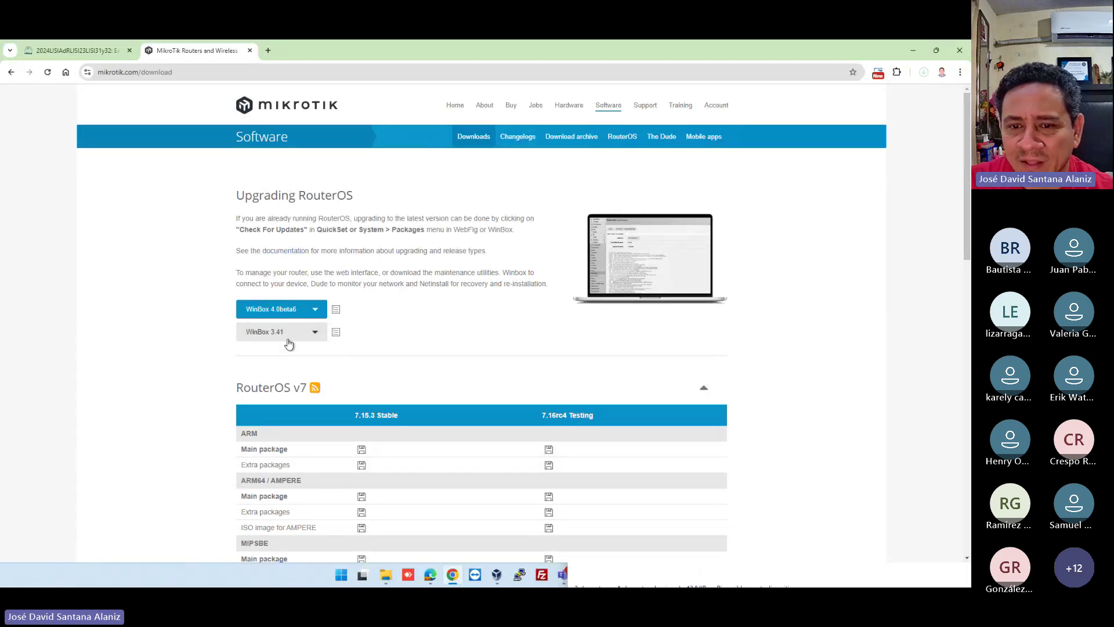
pyautogui.click(286, 332)
pyautogui.click(286, 369)
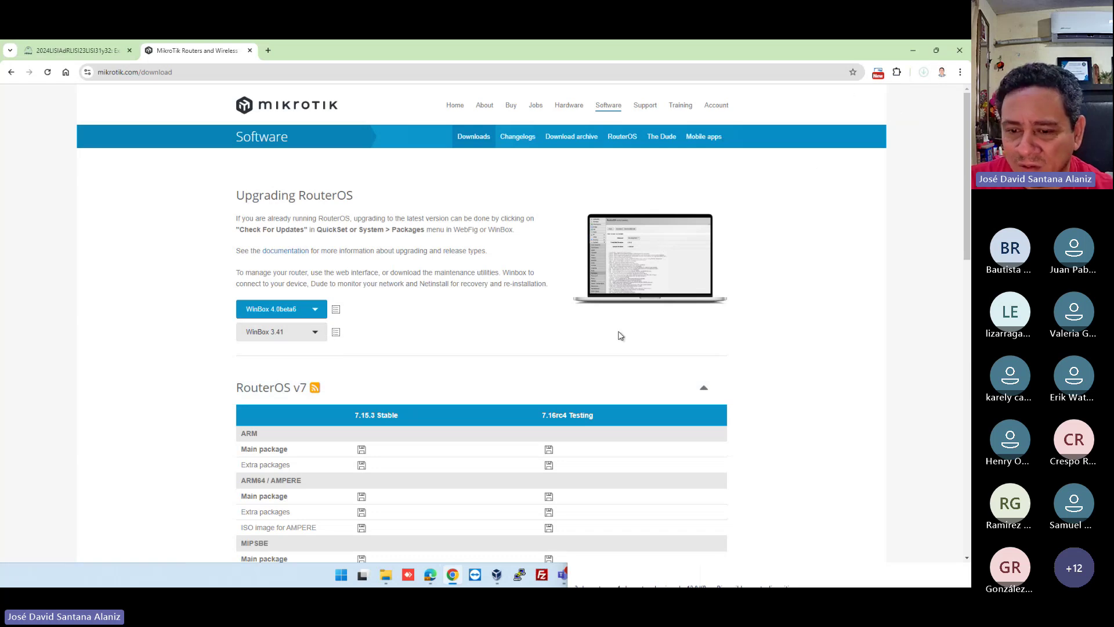
# Show the Downloads folder in File Explorer.
pyautogui.click(387, 576)
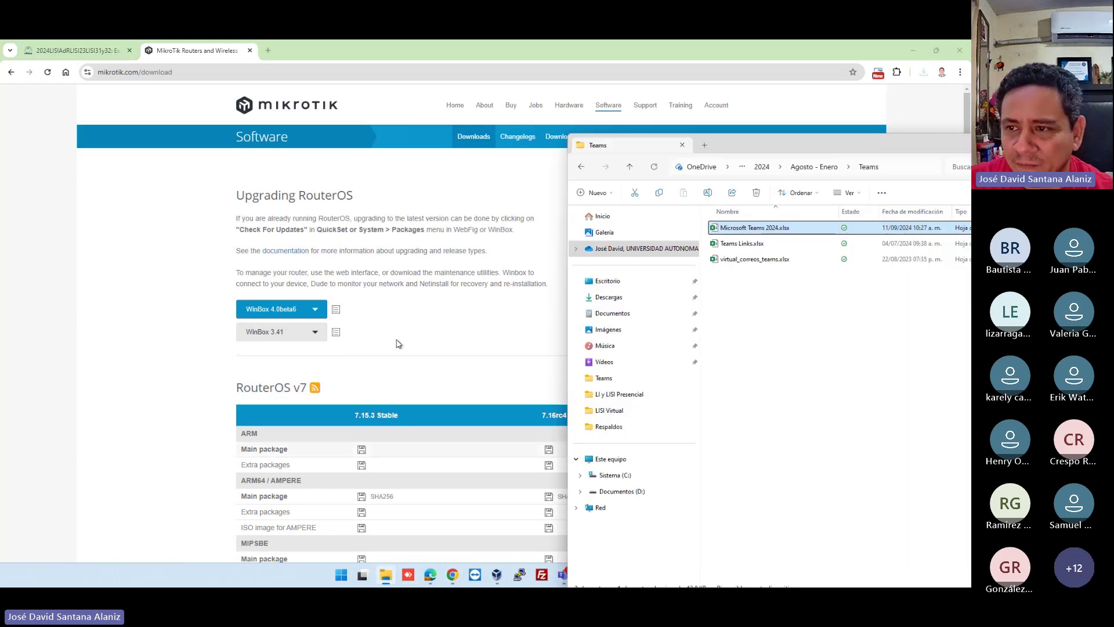
pyautogui.click(629, 283)
pyautogui.click(631, 299)
# Copy winbox.exe onto the XP desktop and place it beside WinBox Viejo.
pyautogui.click(913, 51)
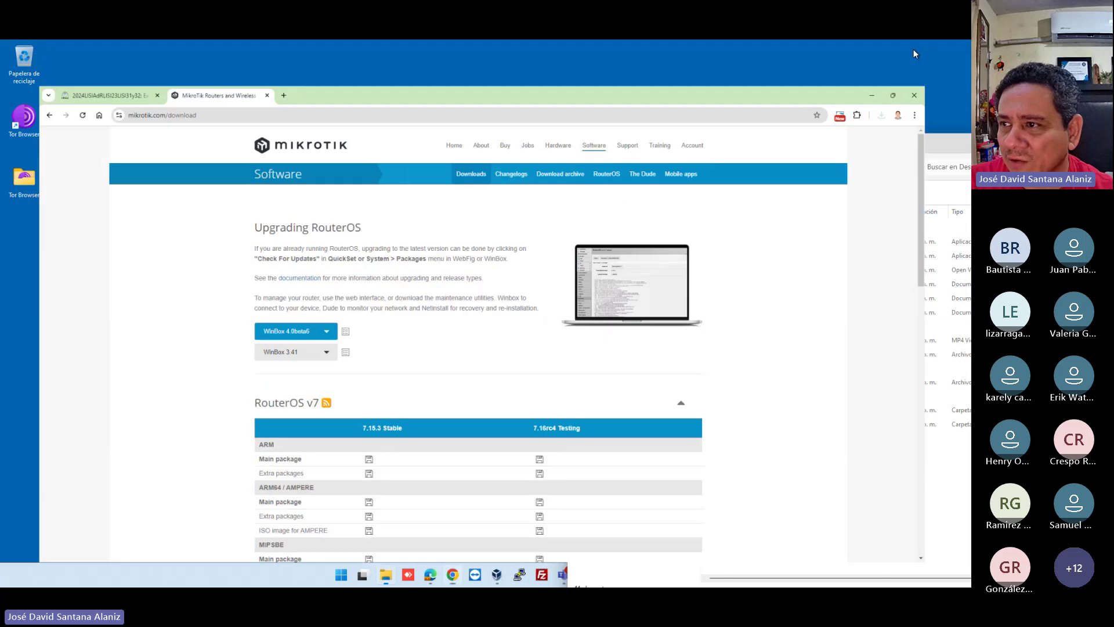
pyautogui.moveTo(629, 99); pyautogui.dragTo(403, 92)
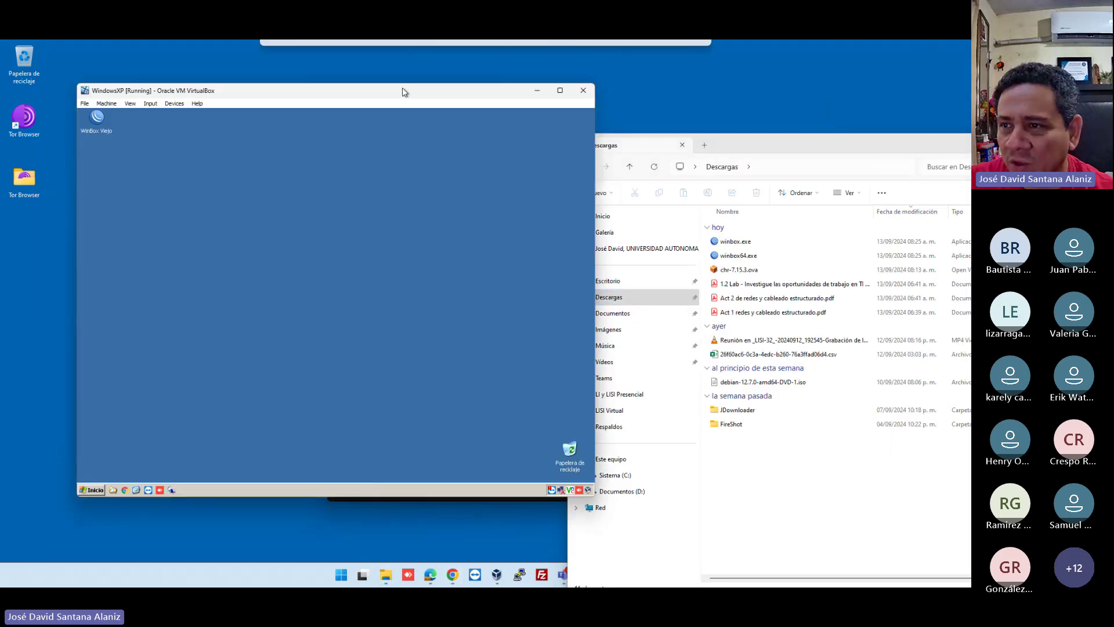
pyautogui.click(810, 137)
pyautogui.moveTo(735, 241); pyautogui.dragTo(350, 246)
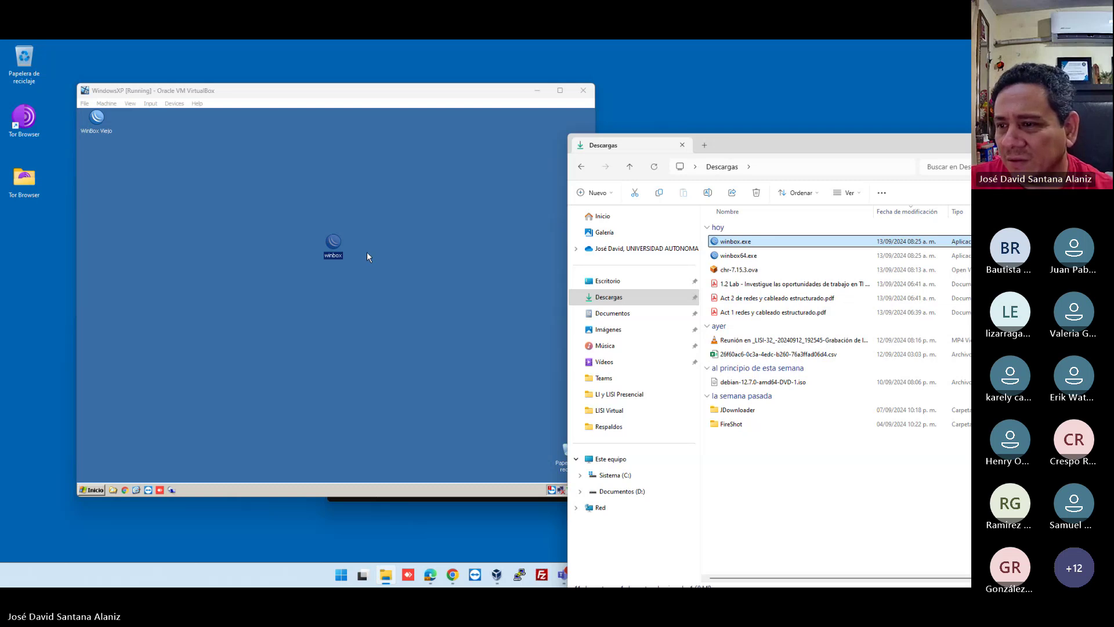
pyautogui.click(366, 253)
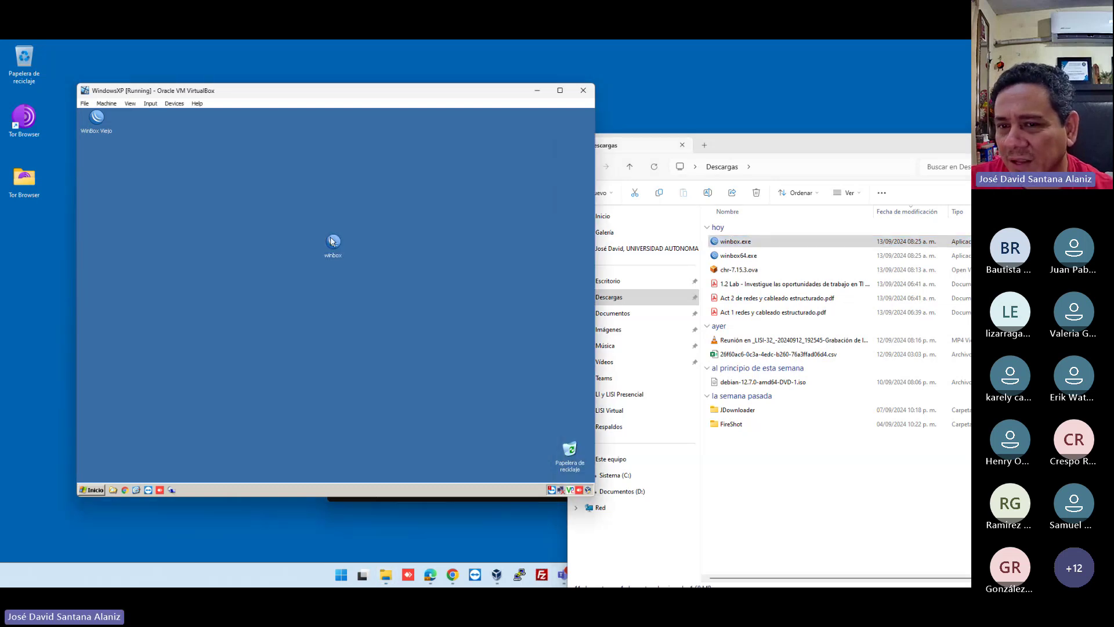
pyautogui.moveTo(150, 124); pyautogui.dragTo(143, 117)
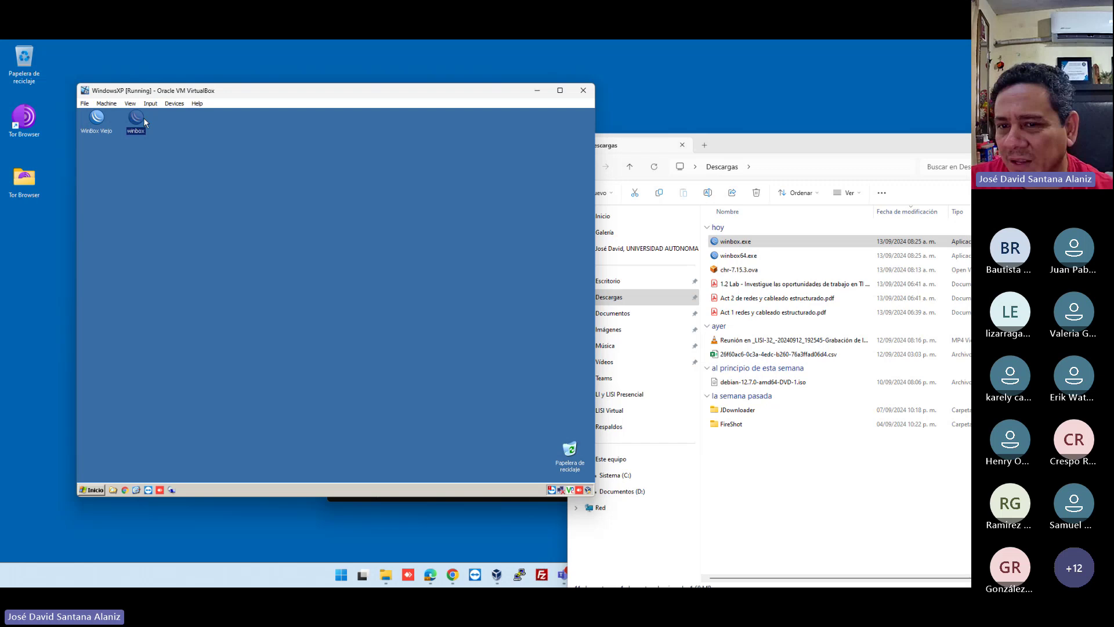
pyautogui.click(181, 149)
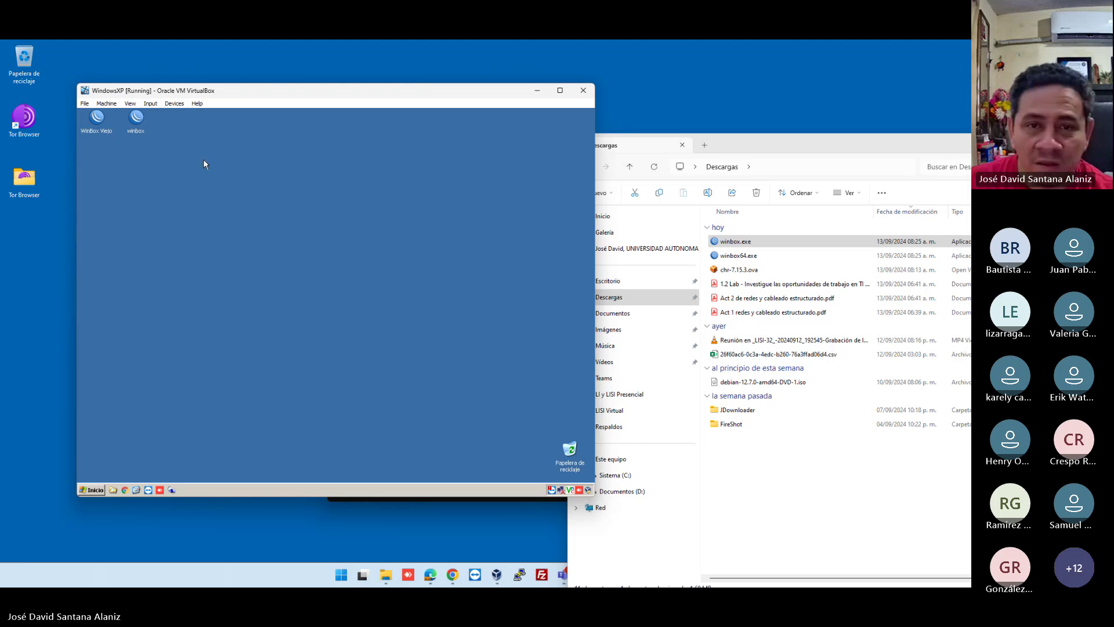
# Launch winbox in the XP machine, view its Neighbors list, then close it.
pyautogui.doubleClick(139, 121)
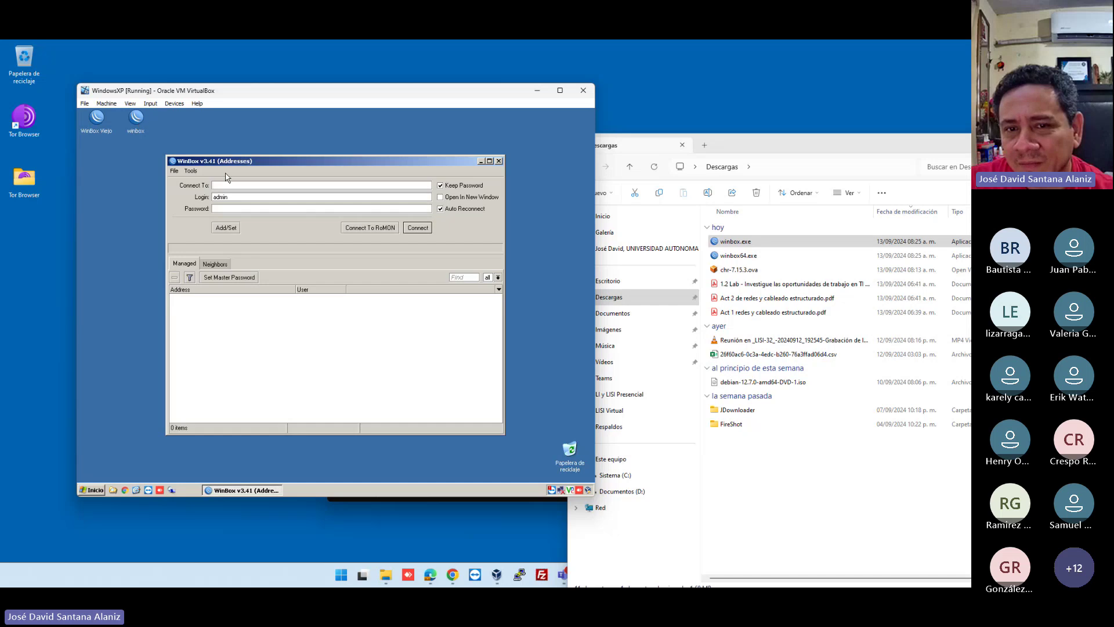
pyautogui.click(215, 265)
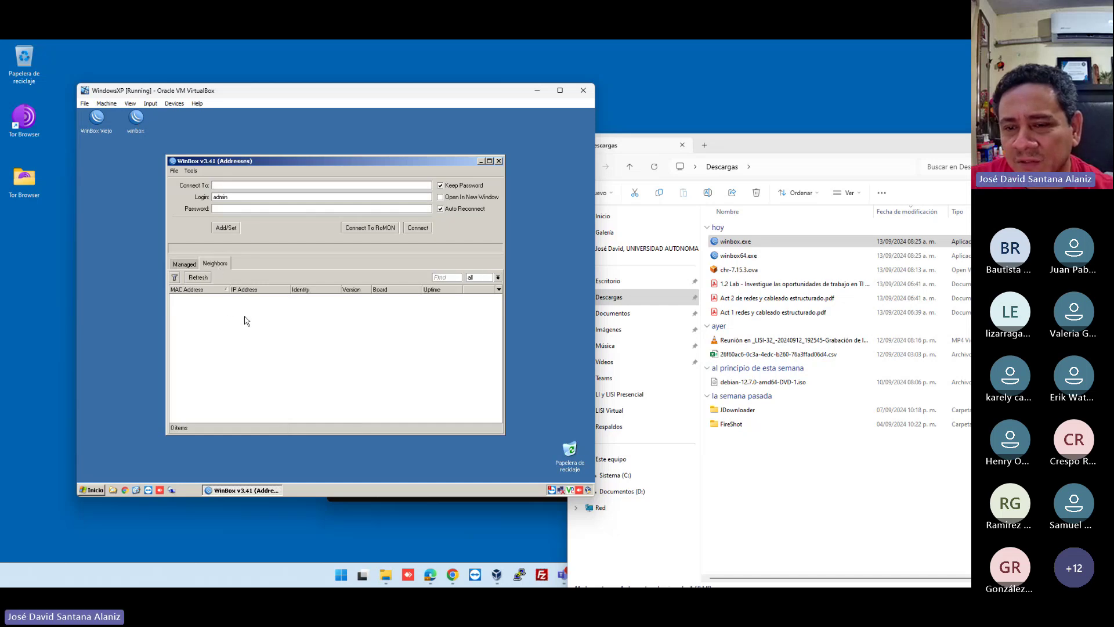
pyautogui.click(499, 161)
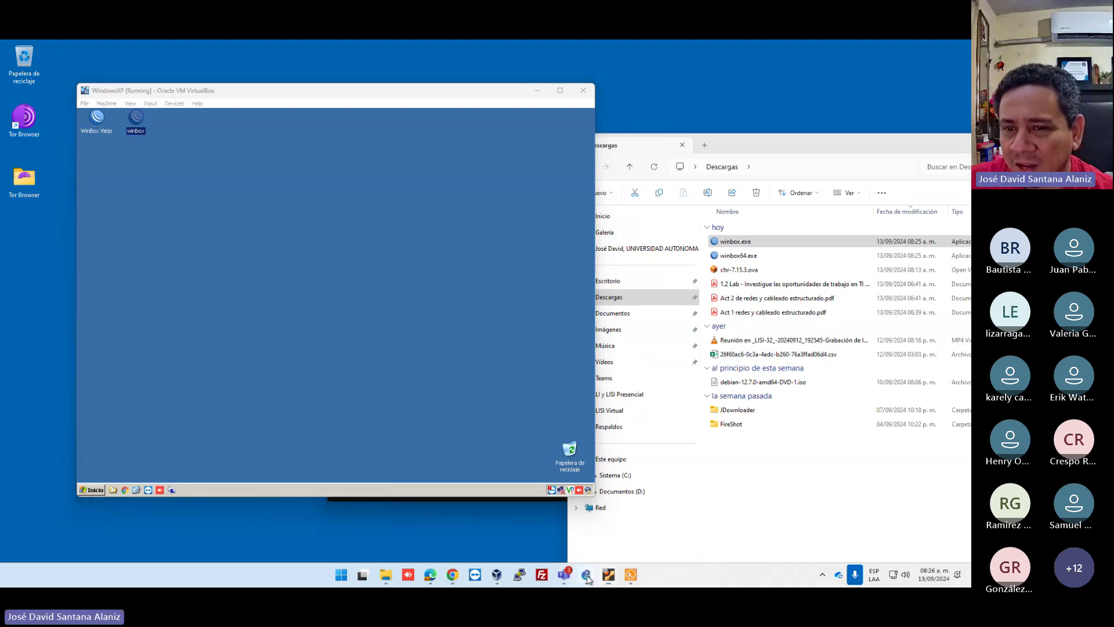
# Link MikroTik7.15.3-1's Ethernet1 to WindowsXP-1's Ethernet0 in the GNS3 topology.
pyautogui.click(520, 574)
pyautogui.moveTo(393, 283); pyautogui.dragTo(409, 252)
pyautogui.hotkey('ctrl', 'l')
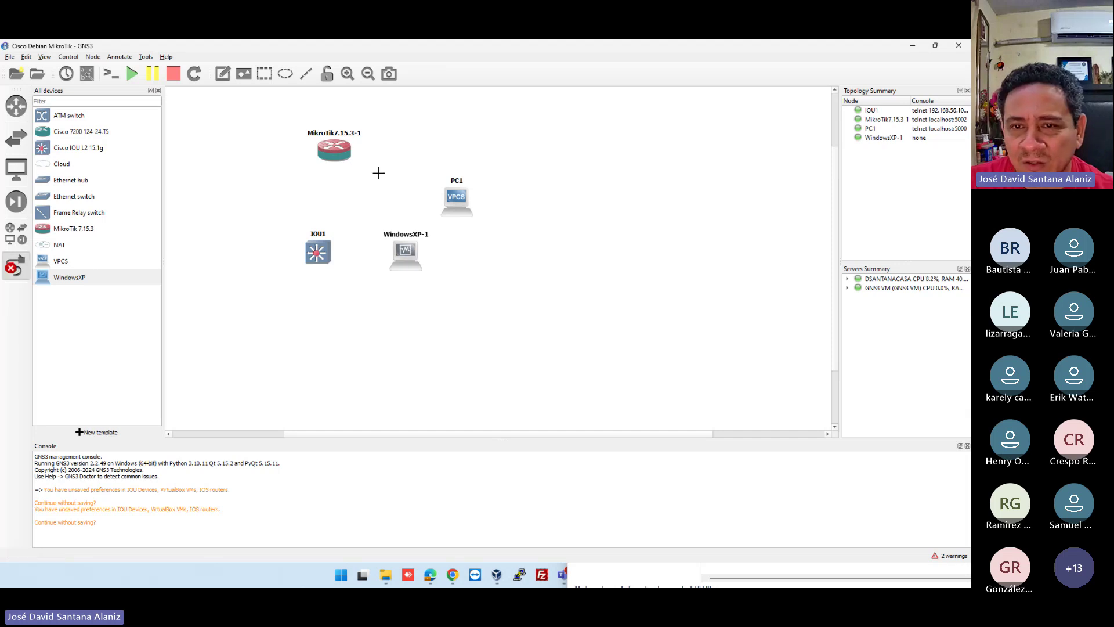
pyautogui.click(334, 149)
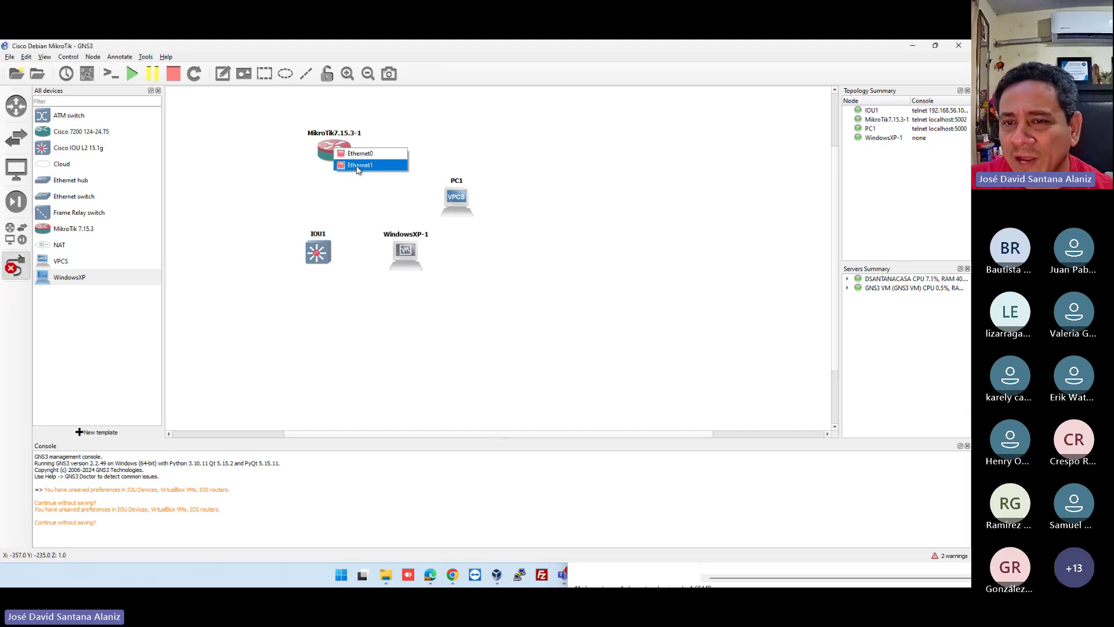
pyautogui.click(359, 165)
pyautogui.click(405, 253)
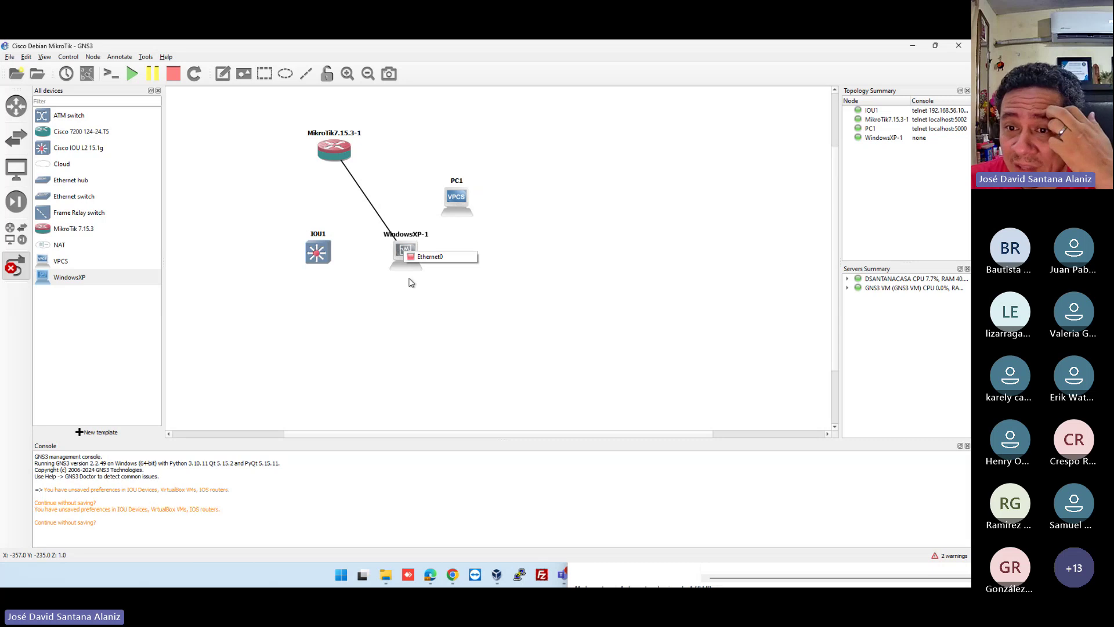
pyautogui.click(430, 257)
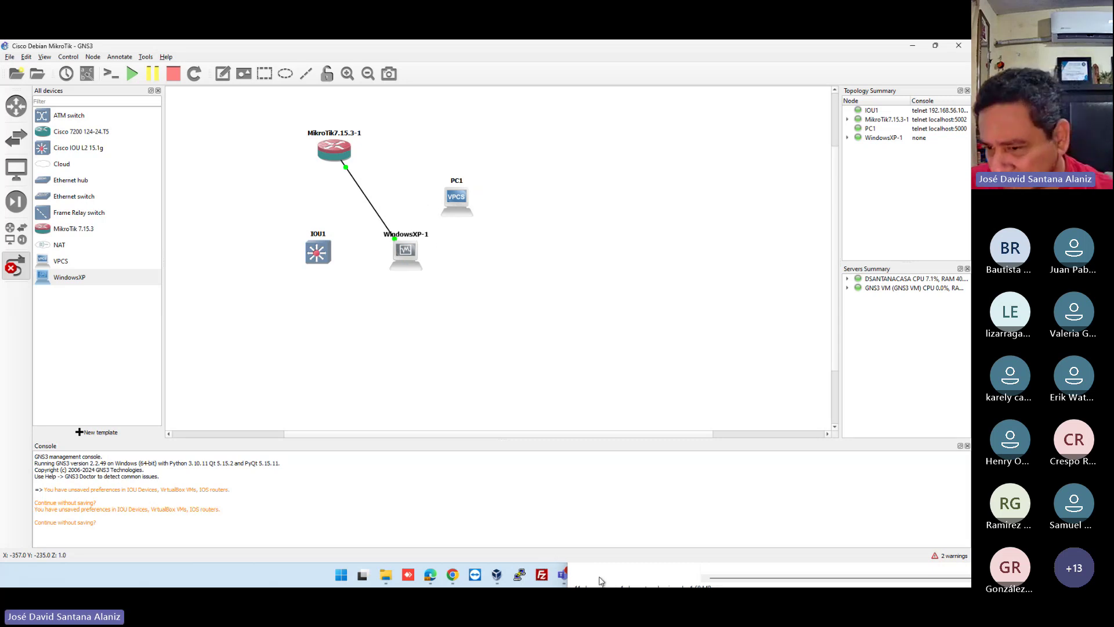
# Clear away GNS3, Descargas, the MikroTik VM and SolarWinds, then start winbox in the XP VM.
pyautogui.click(911, 45)
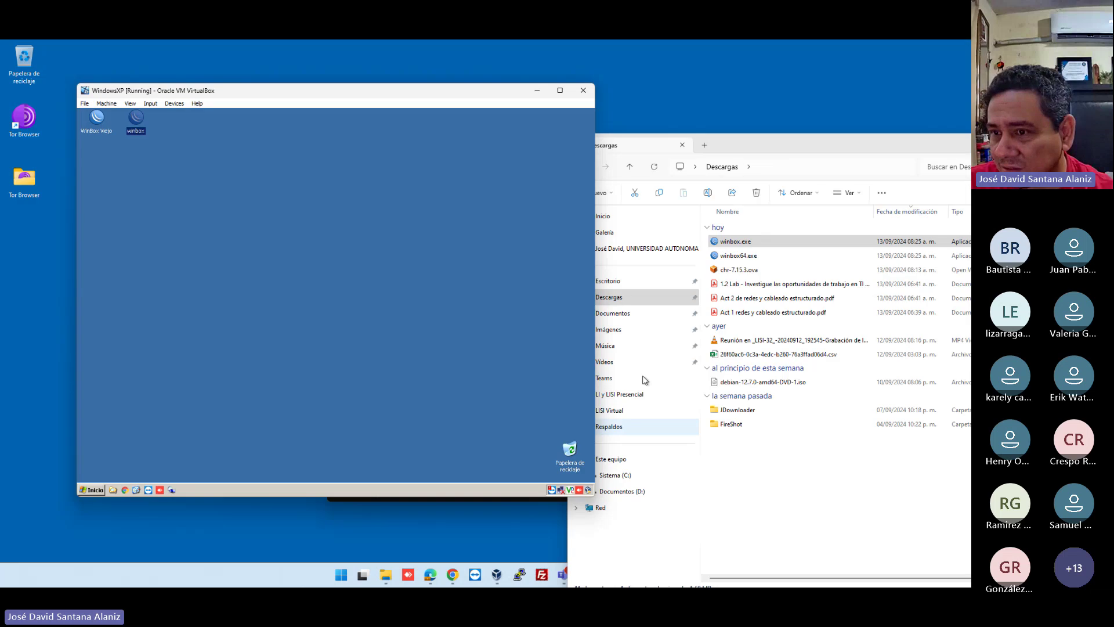
pyautogui.moveTo(764, 152); pyautogui.dragTo(643, 76)
pyautogui.click(883, 61)
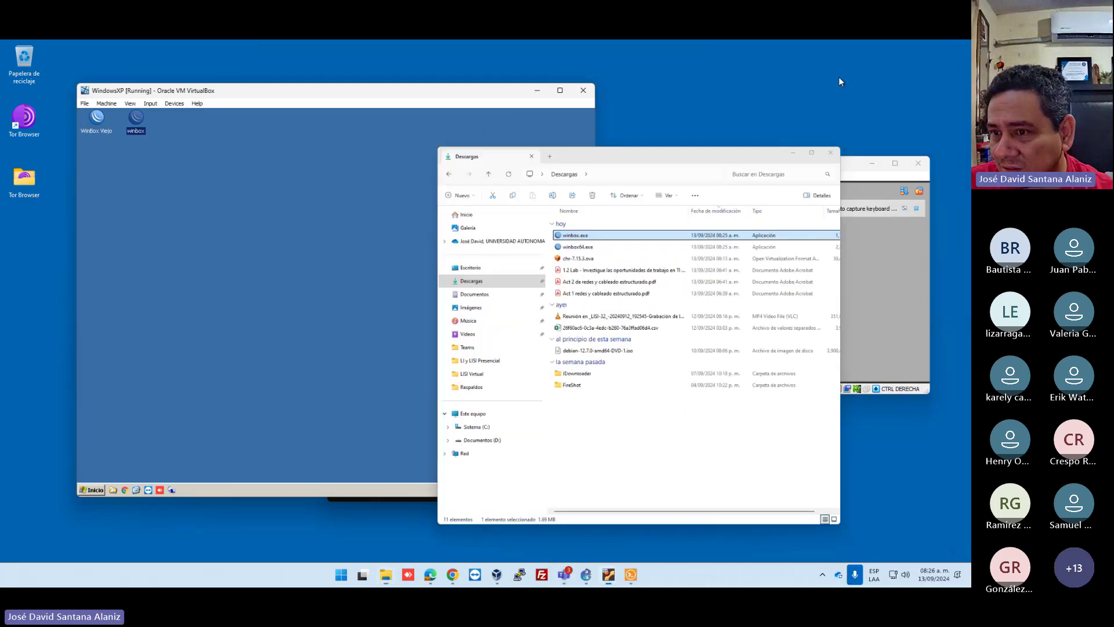
pyautogui.click(327, 283)
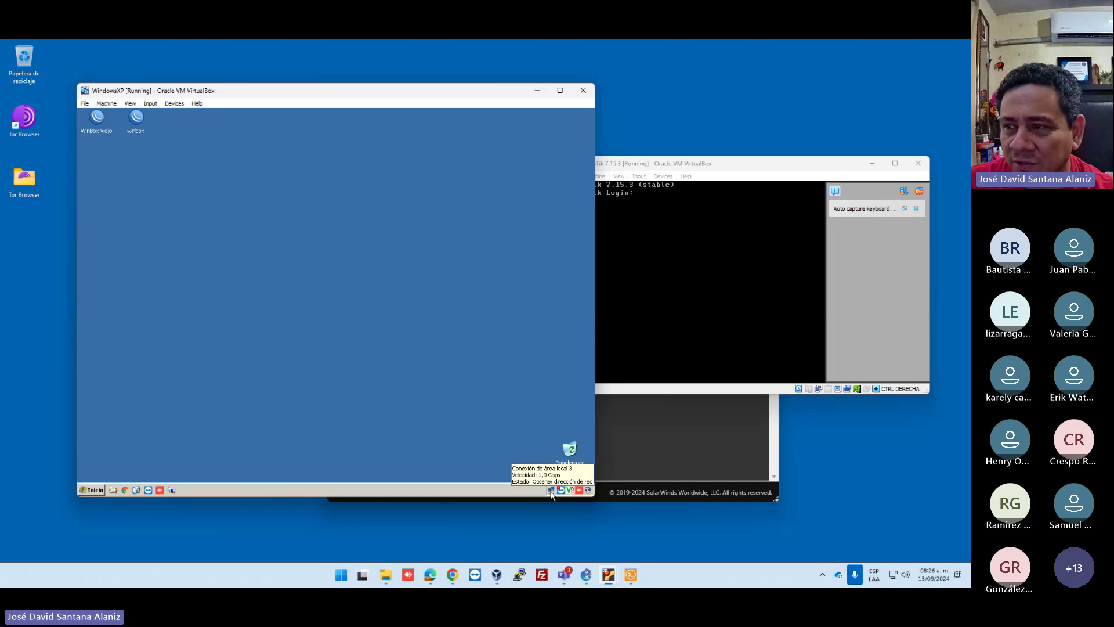
pyautogui.click(871, 163)
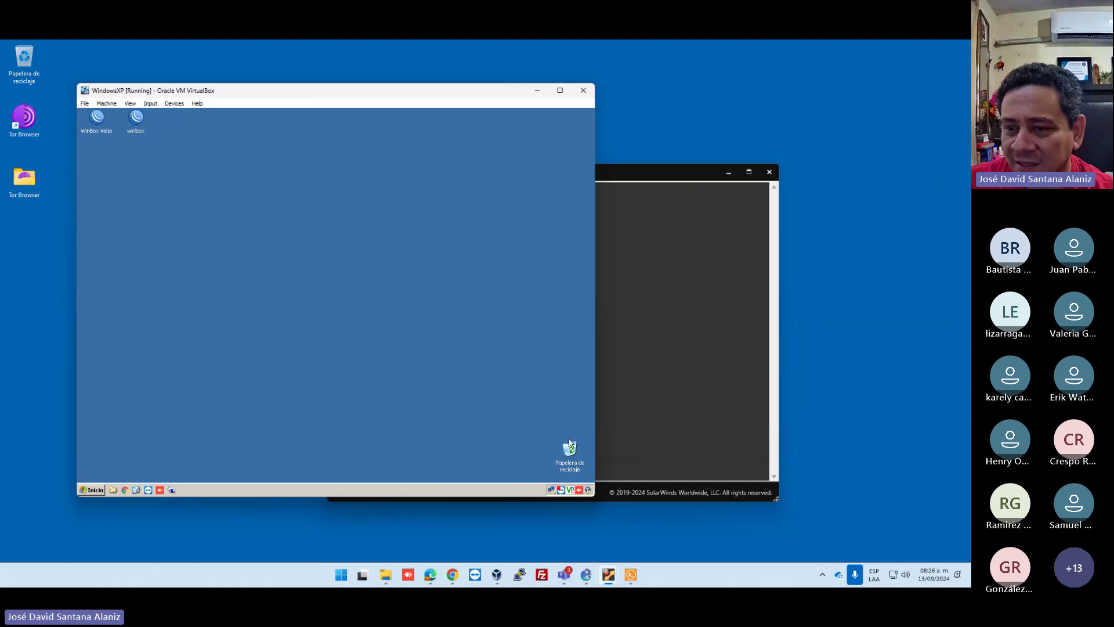
pyautogui.click(769, 171)
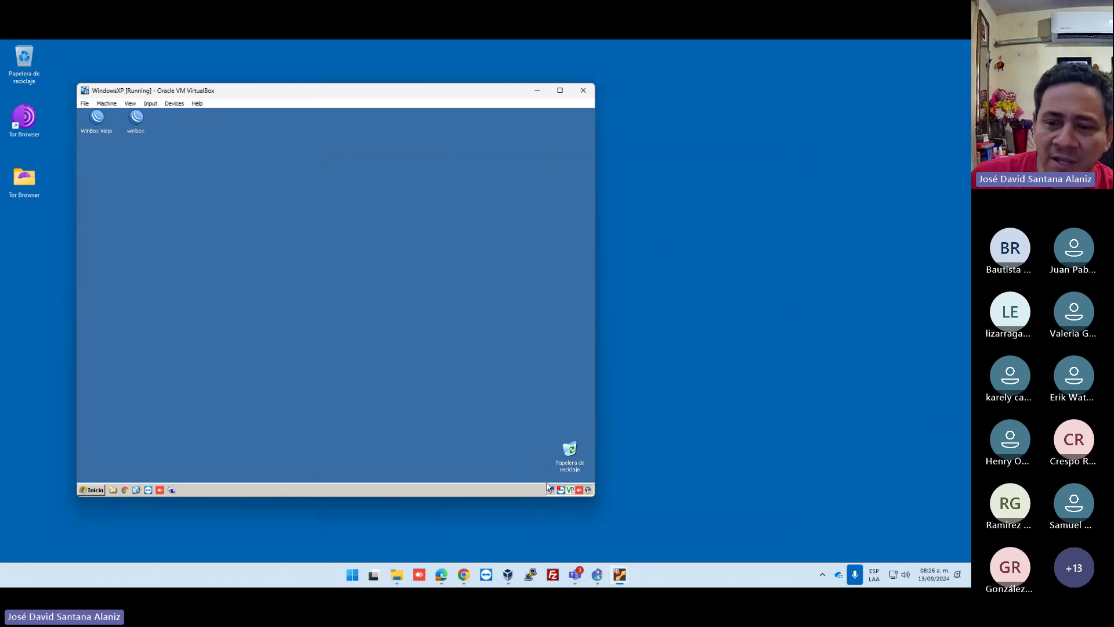
pyautogui.moveTo(551, 492)
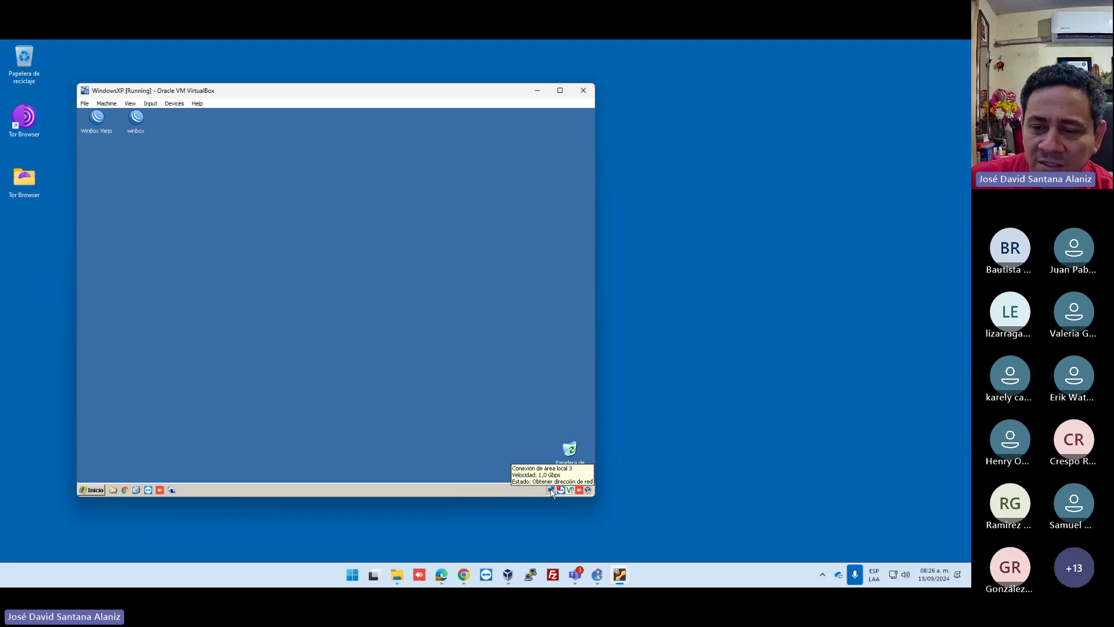
pyautogui.doubleClick(135, 117)
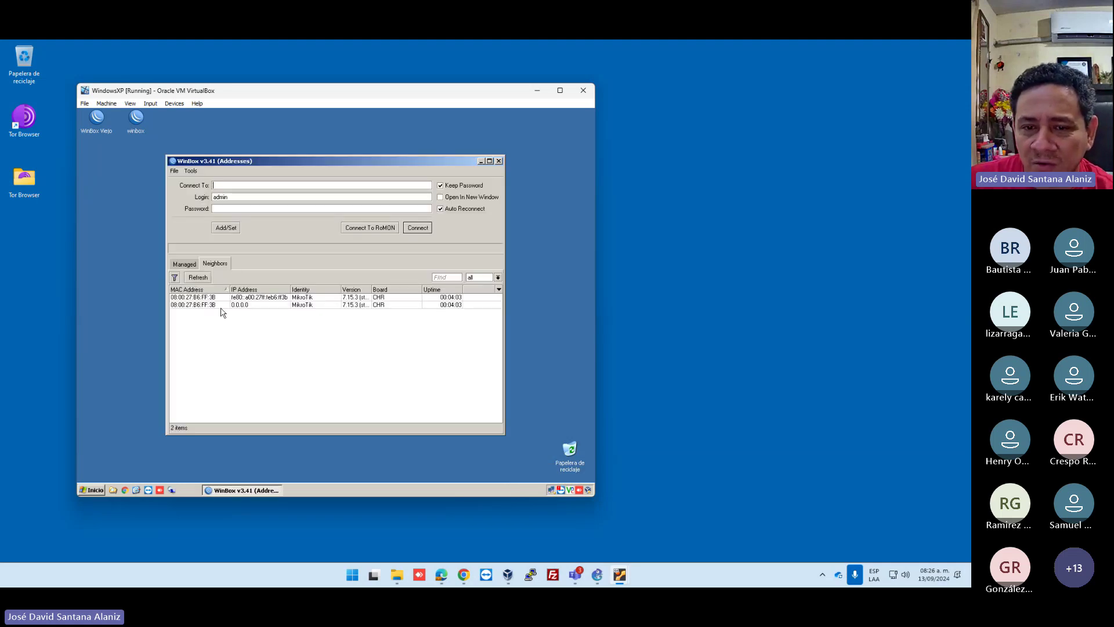
# Try logging into the router by its MAC address, then stop the failing attempt.
pyautogui.click(196, 305)
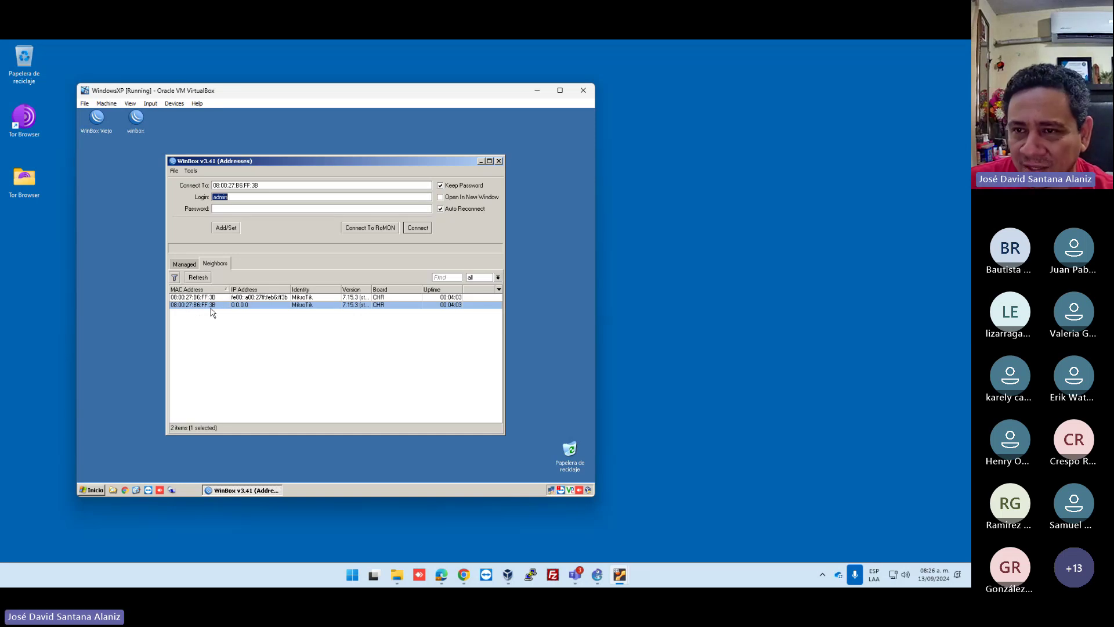
pyautogui.click(196, 133)
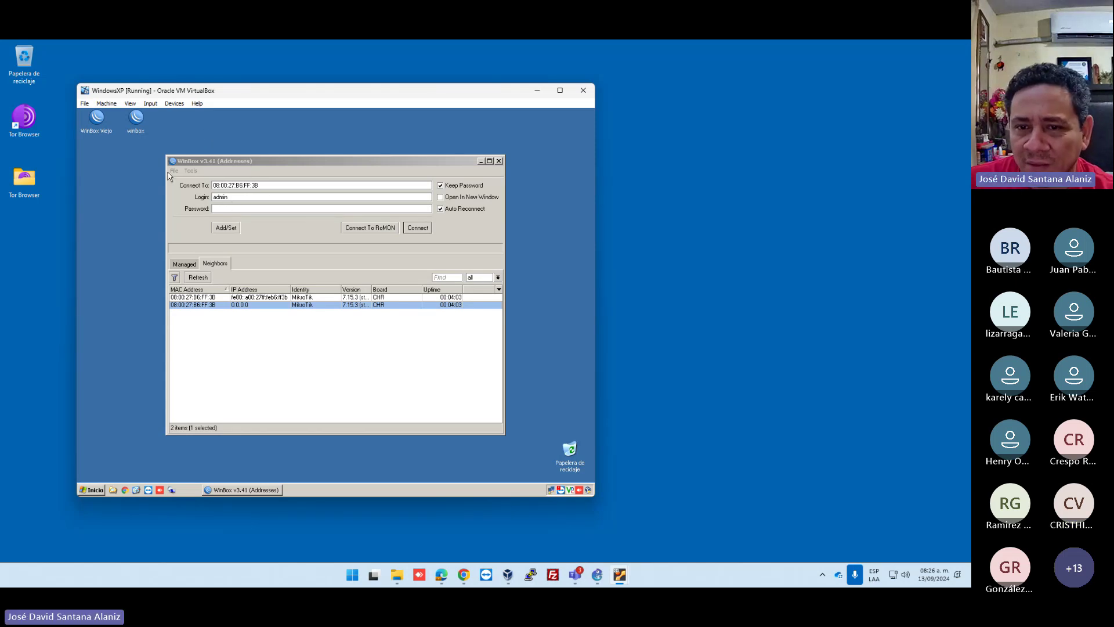
pyautogui.click(224, 207)
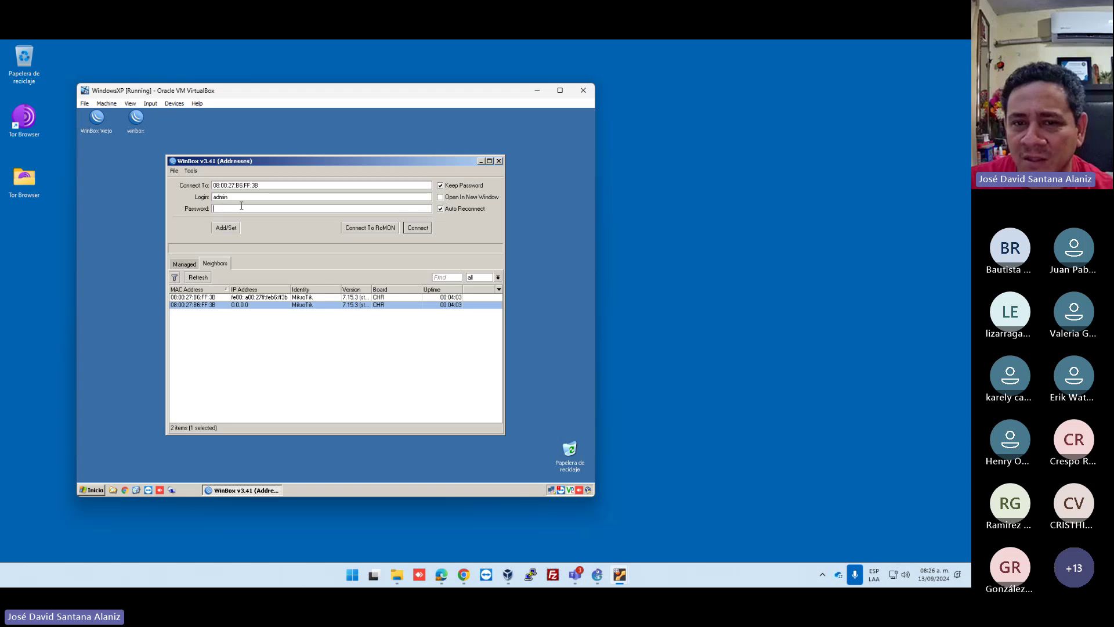
pyautogui.click(418, 228)
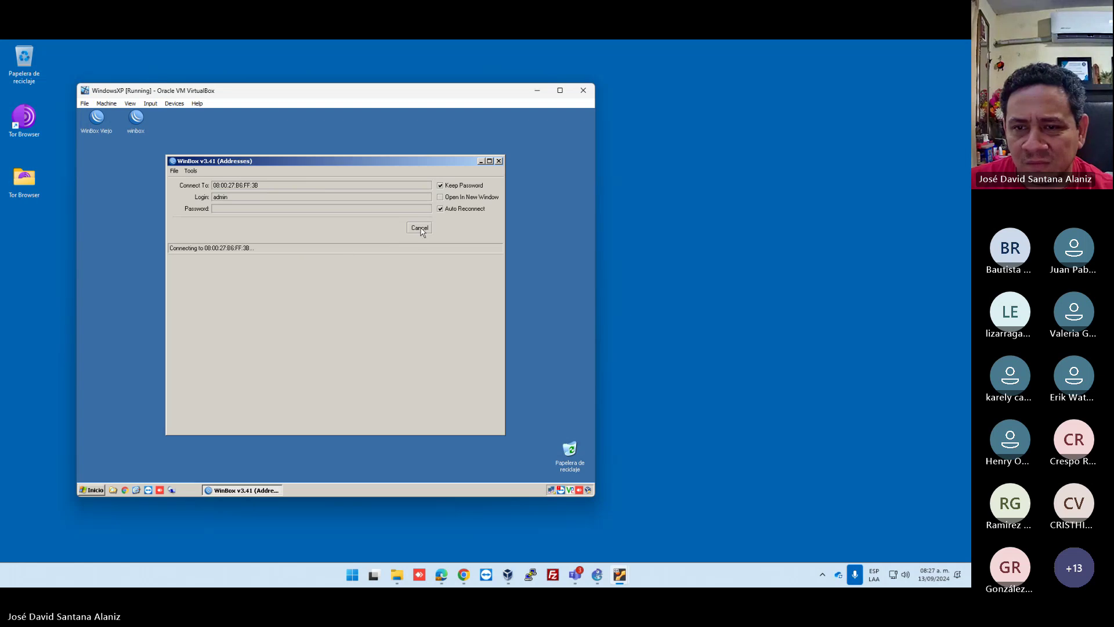
pyautogui.click(421, 232)
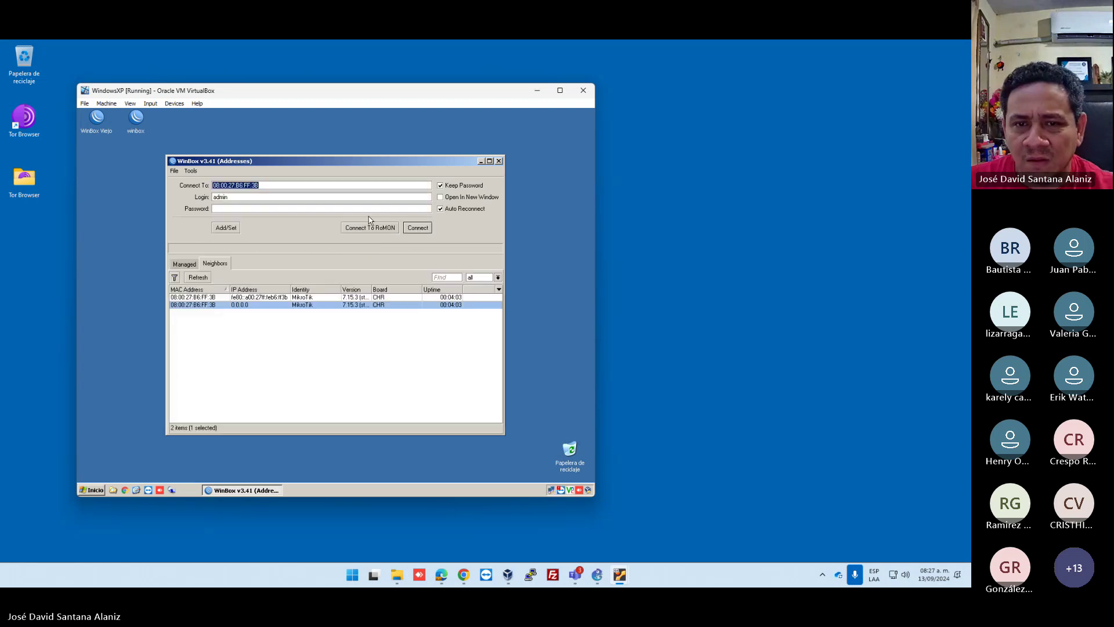
# Retry the WinBox login with a new password, then stop the retry loop.
pyautogui.click(315, 208)
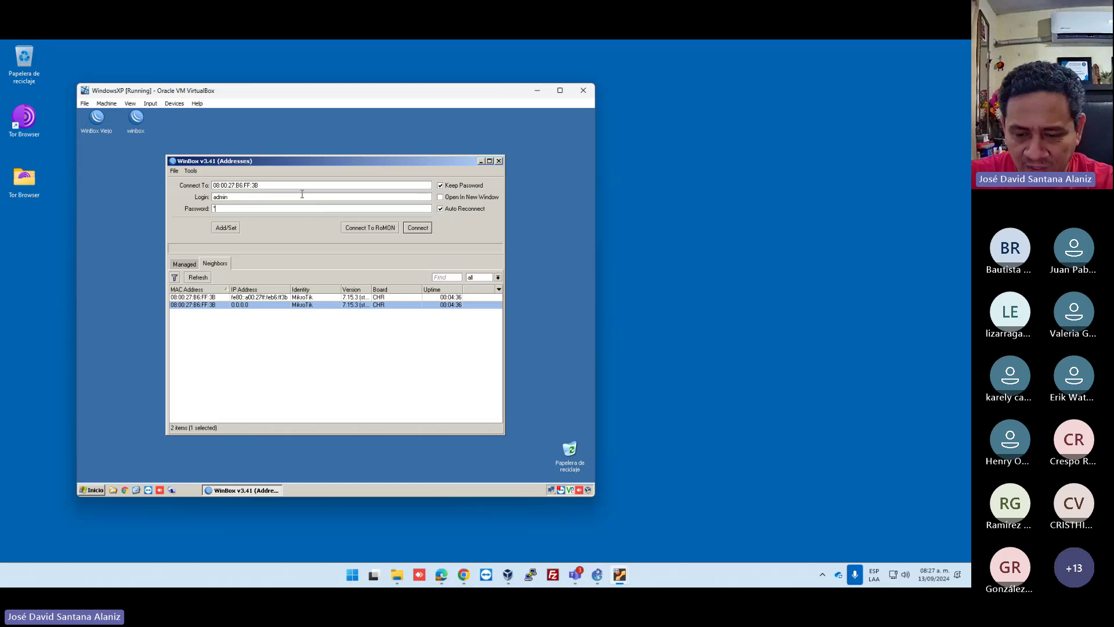
pyautogui.write('*')
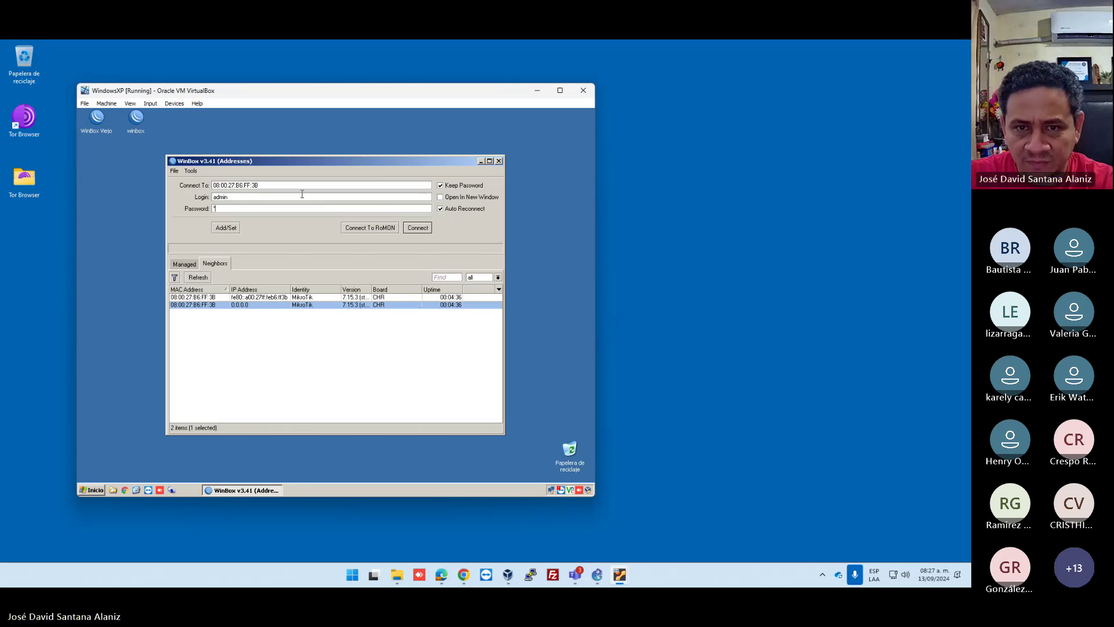
pyautogui.click(418, 227)
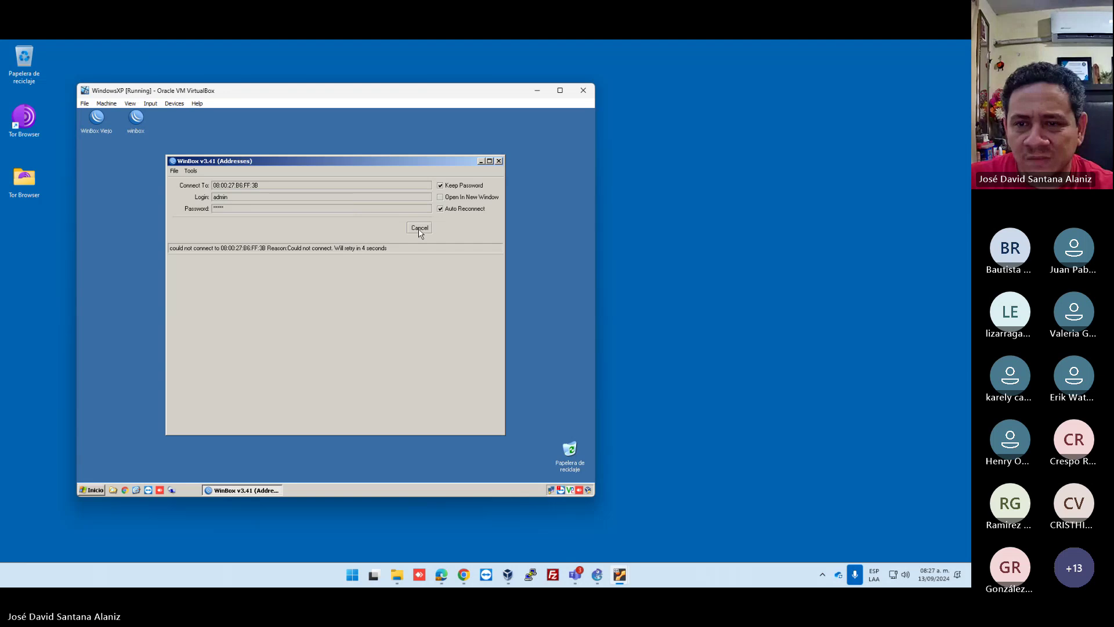
pyautogui.click(420, 228)
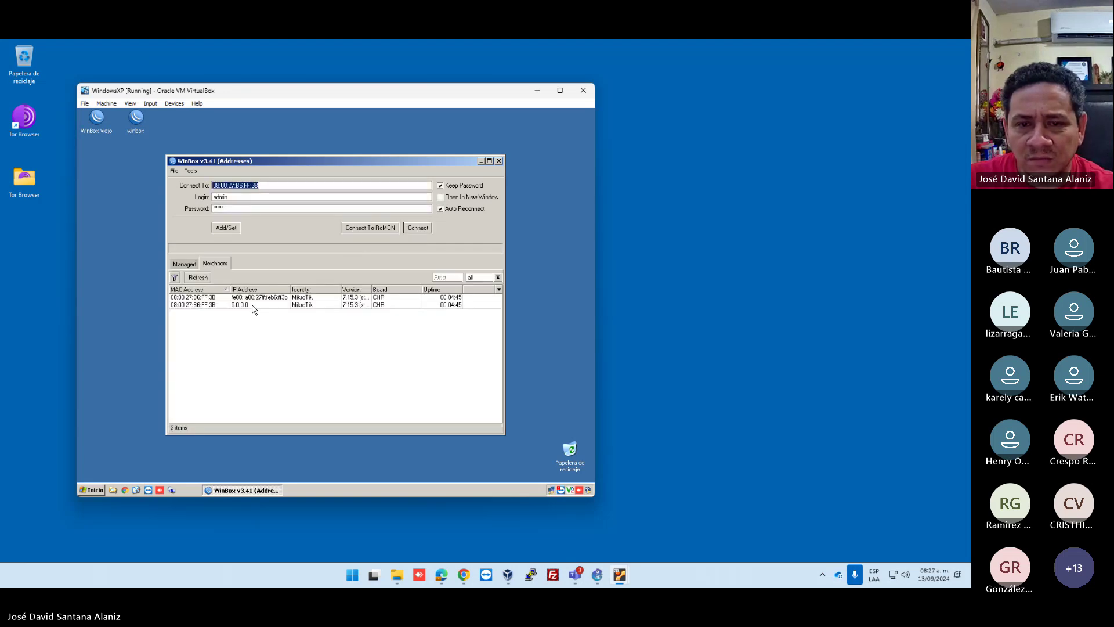
# Target the router's fe80:: link-local address and clear the saved password.
pyautogui.click(248, 305)
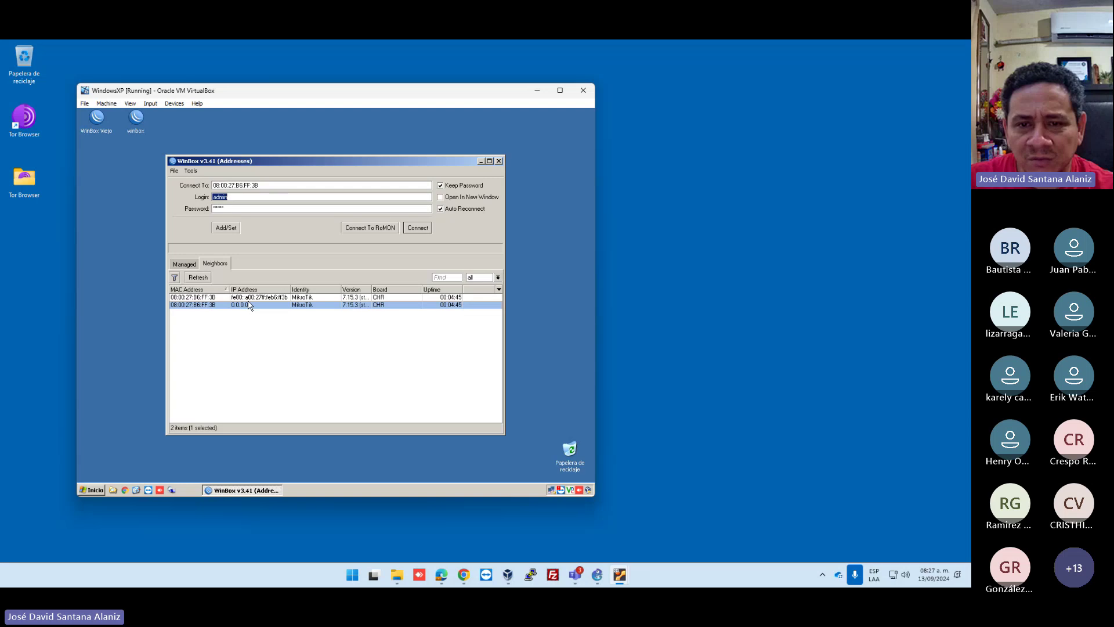
pyautogui.click(273, 297)
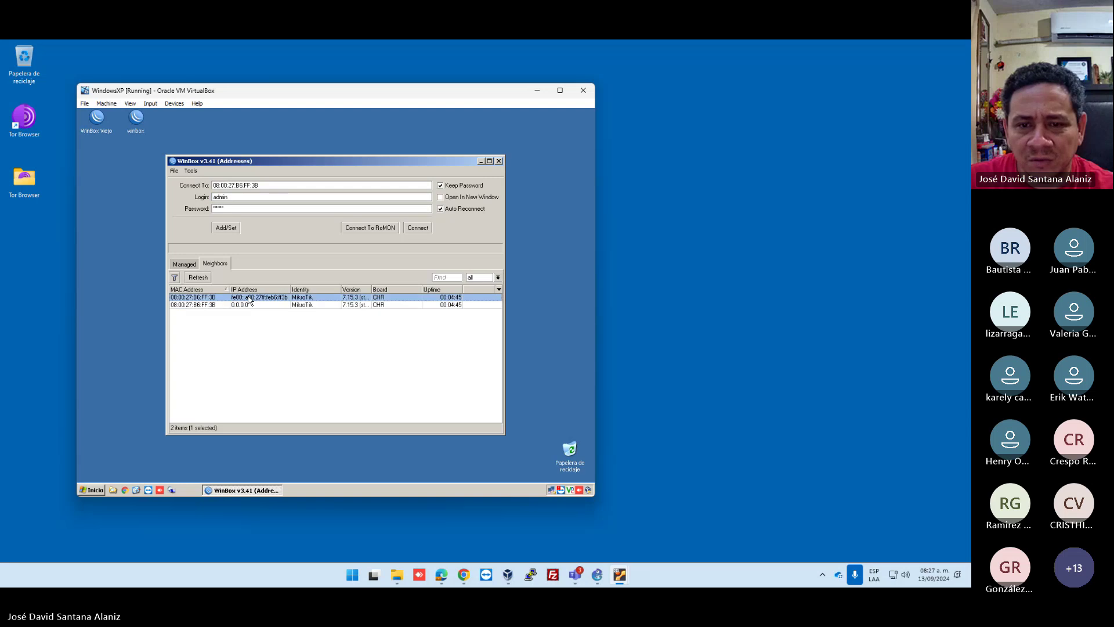
pyautogui.click(417, 228)
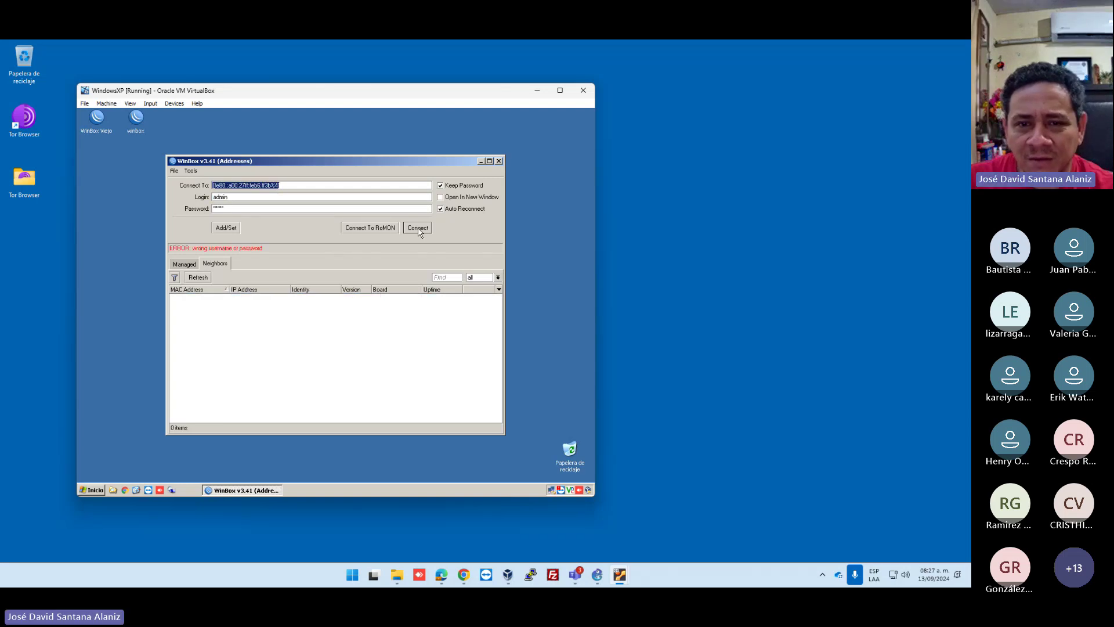
pyautogui.press('Tab')
pyautogui.press('Tab')
pyautogui.press('BackSpace')
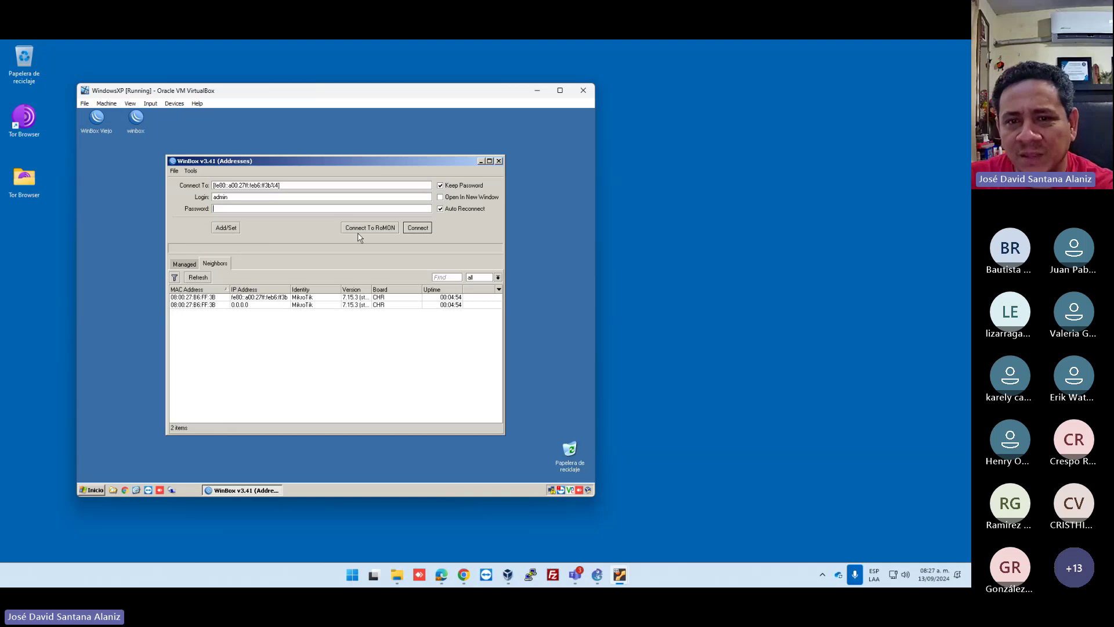
# Log into the router with no password, skip the password change, and close the session.
pyautogui.click(418, 228)
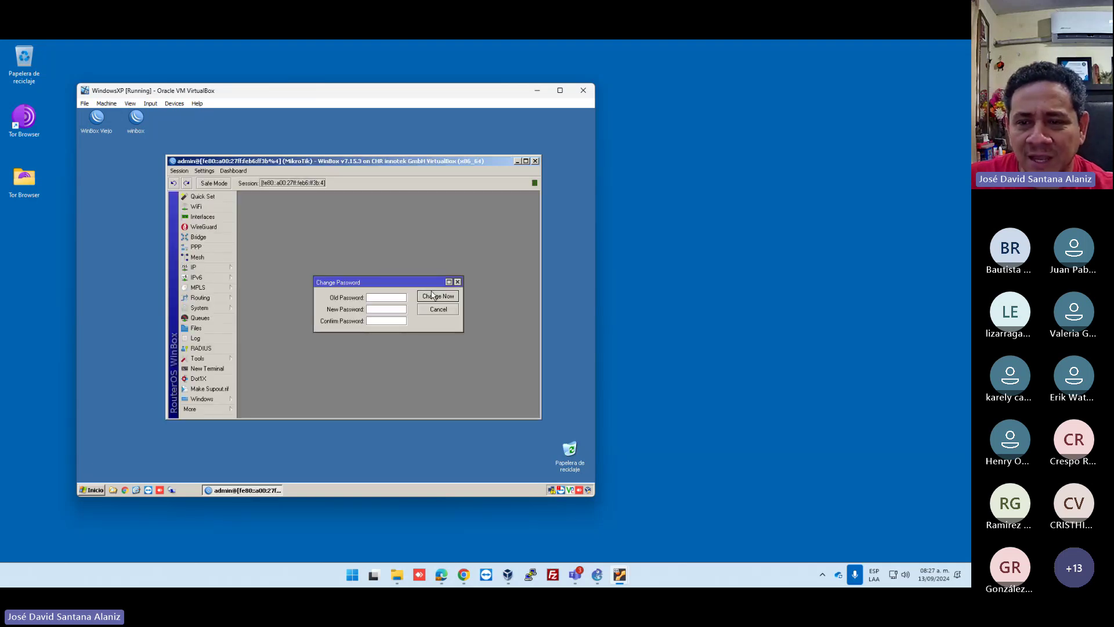
pyautogui.click(437, 310)
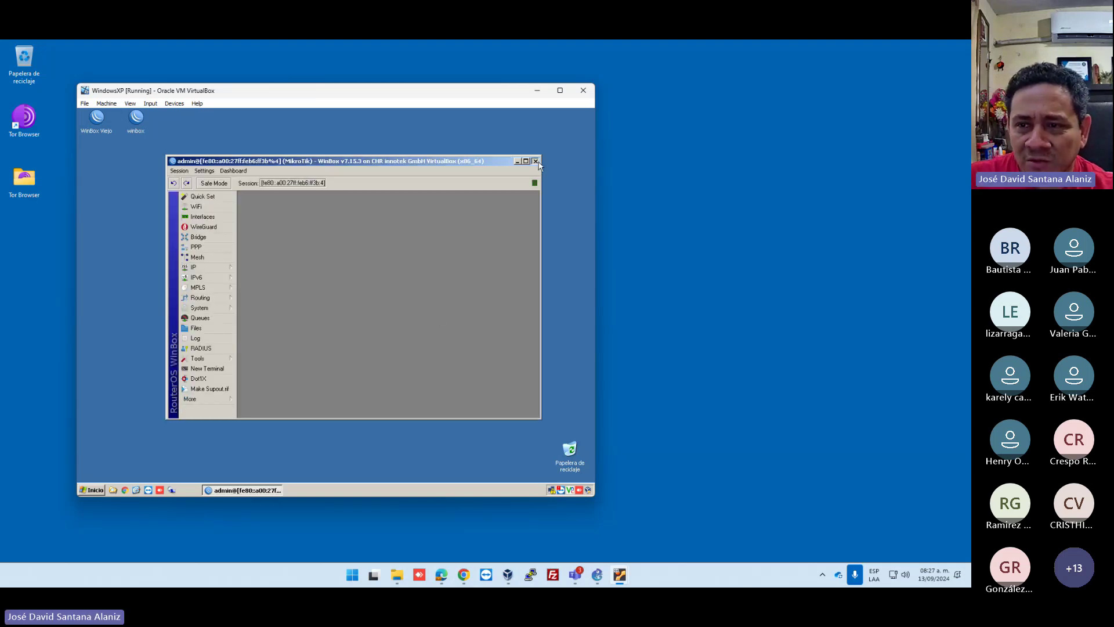
pyautogui.click(535, 161)
# Reconnect as admin via the link-local address, skip the password prompt, and maximize RouterOS.
pyautogui.doubleClick(137, 119)
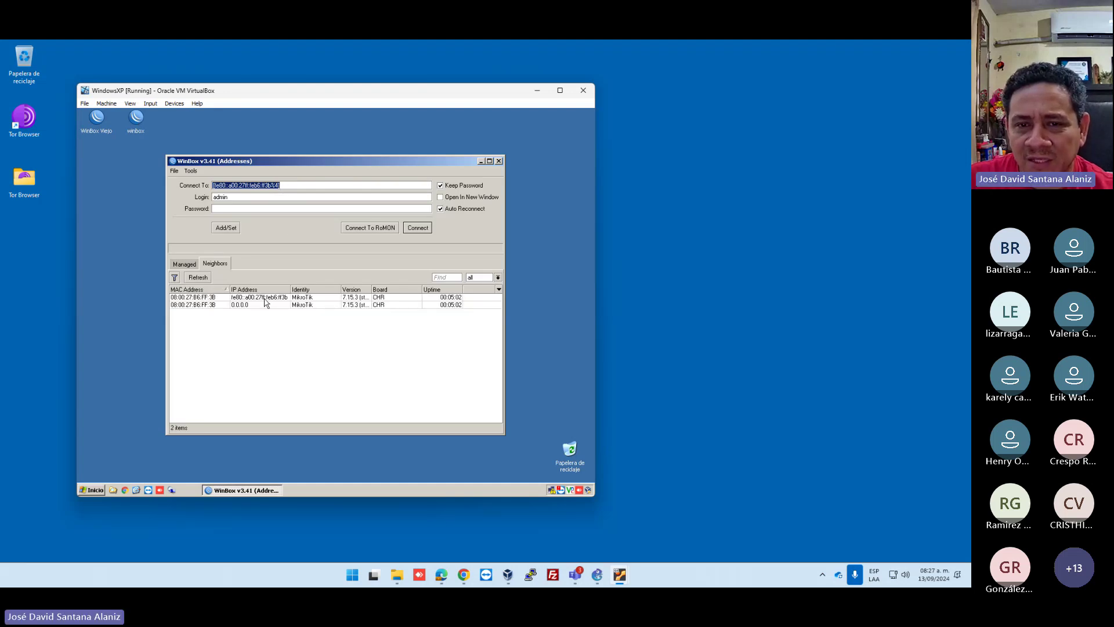
pyautogui.click(264, 298)
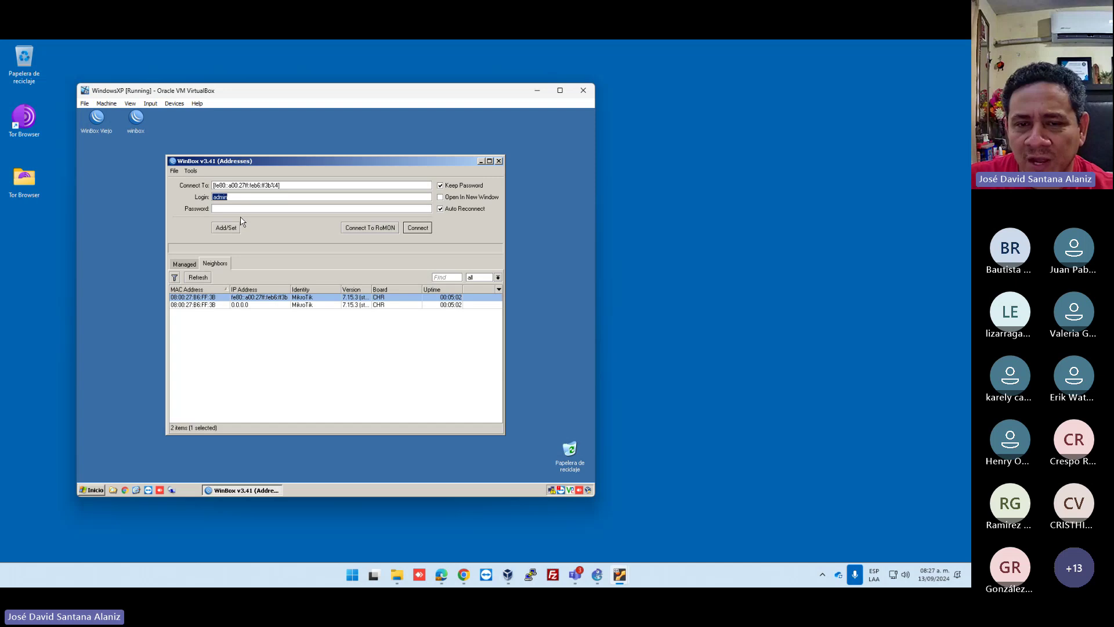
pyautogui.click(419, 228)
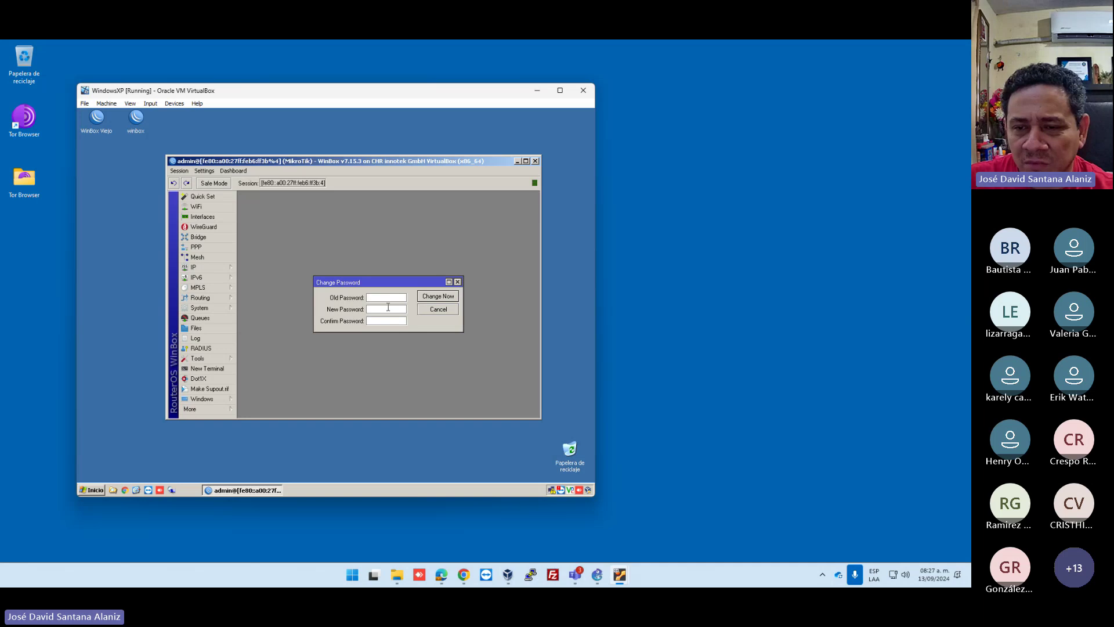
pyautogui.click(436, 310)
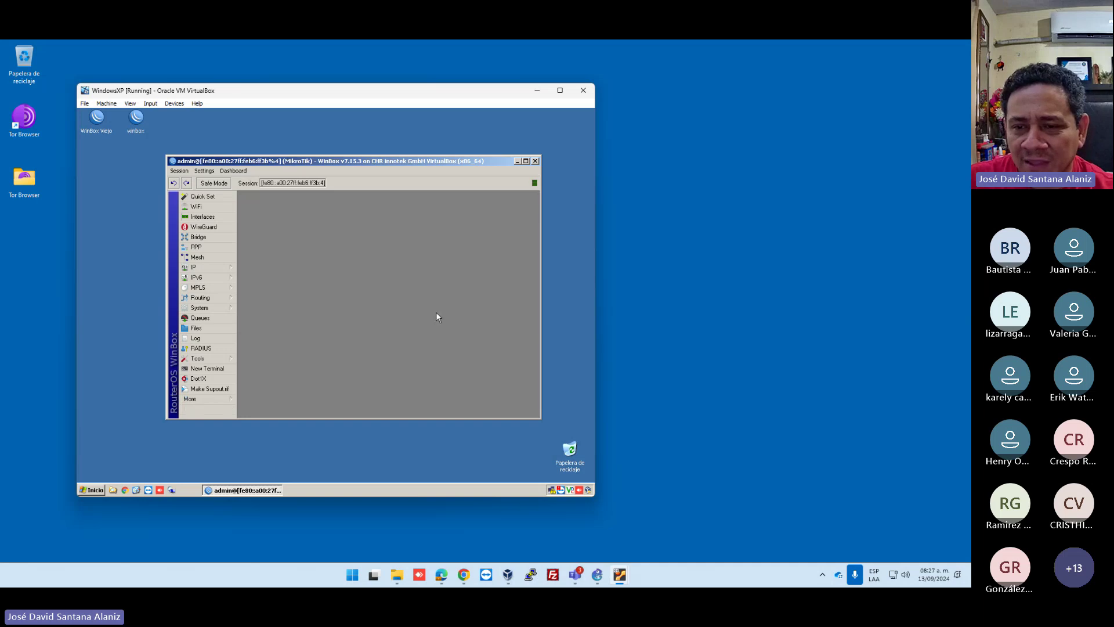
pyautogui.click(526, 161)
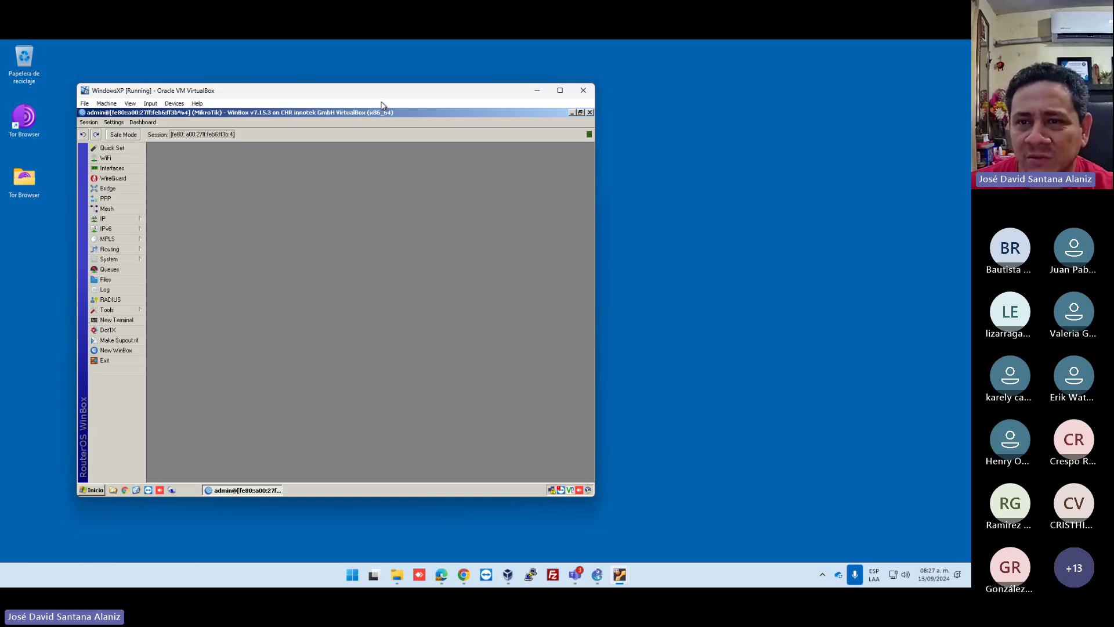
pyautogui.moveTo(387, 94); pyautogui.dragTo(512, 98)
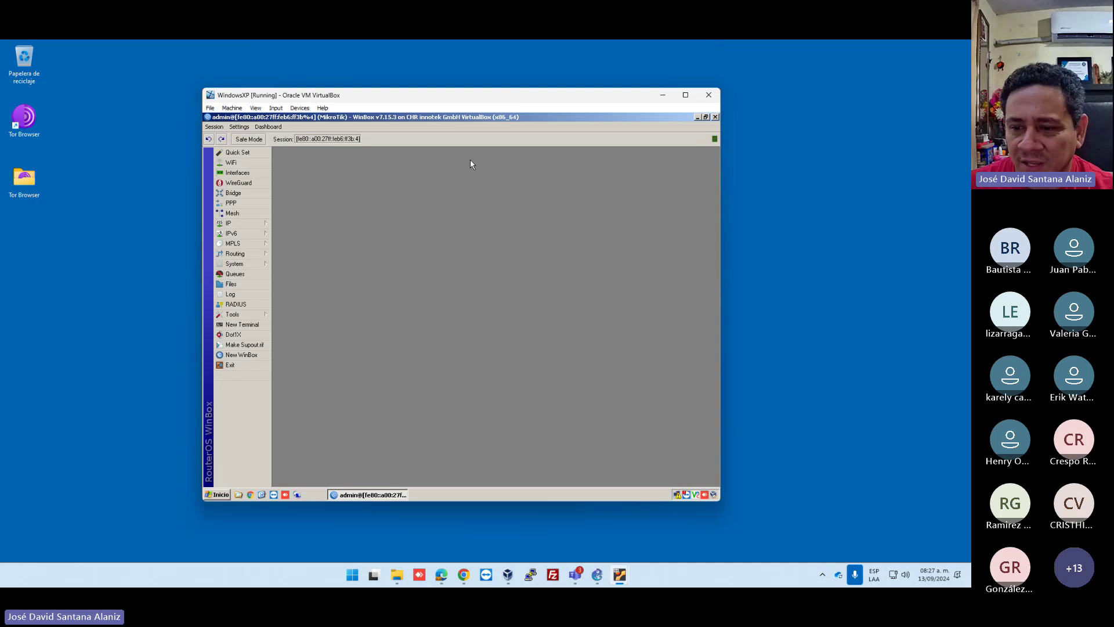
# Send the two-line WhatsApp reply 'solo dale al link' / 'y que lo abra en teams'.
pyautogui.click(441, 575)
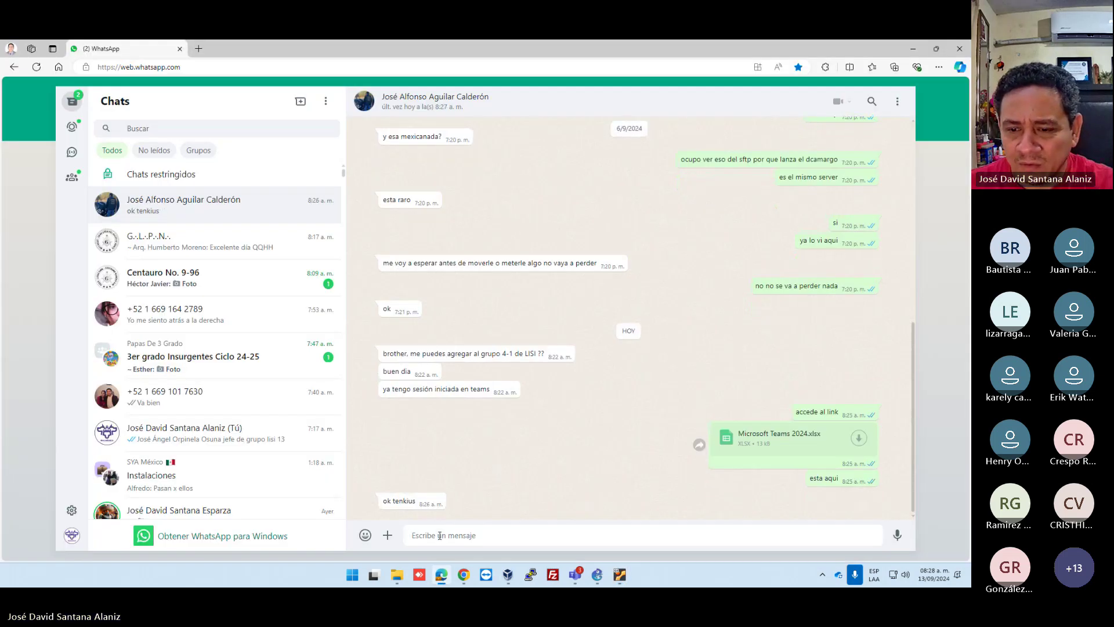
pyautogui.write('solo d')
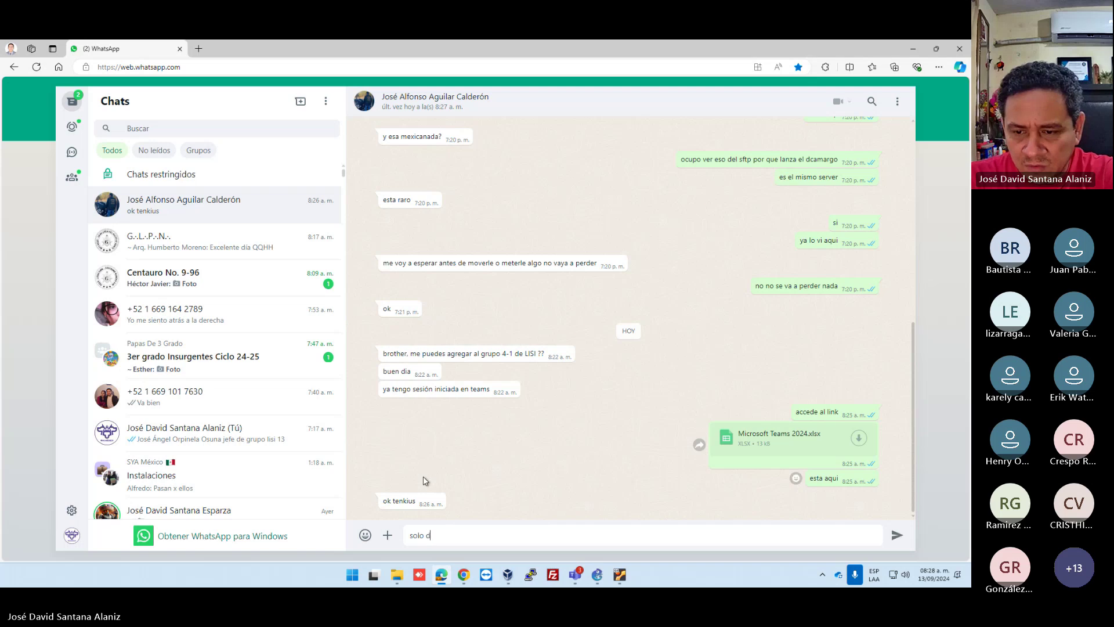
pyautogui.write('ale al link')
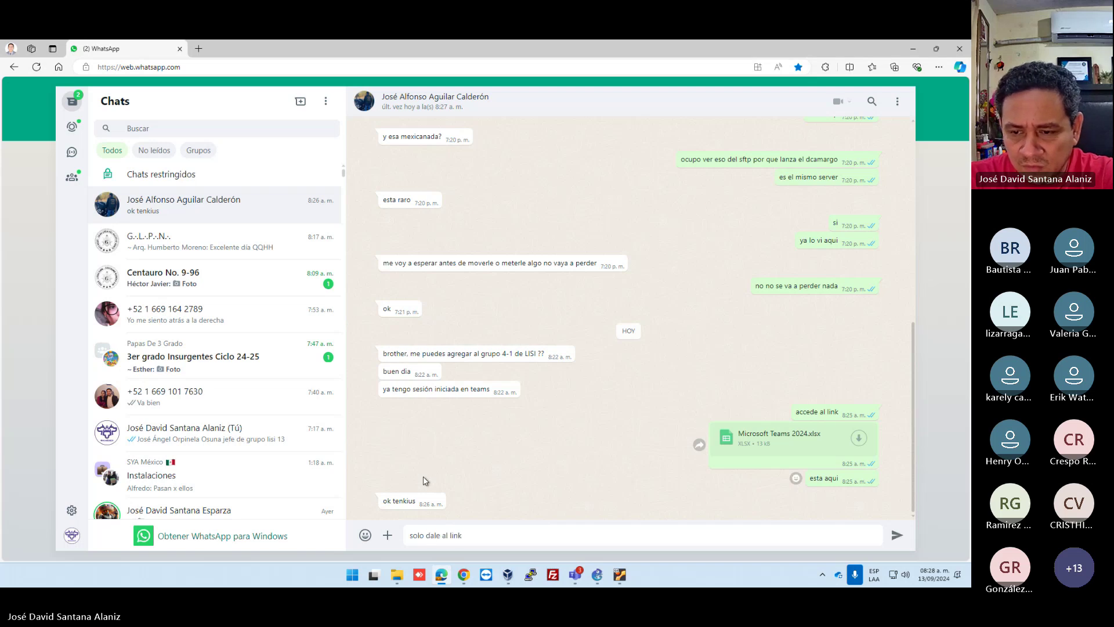
pyautogui.hotkey('shift', 'Return')
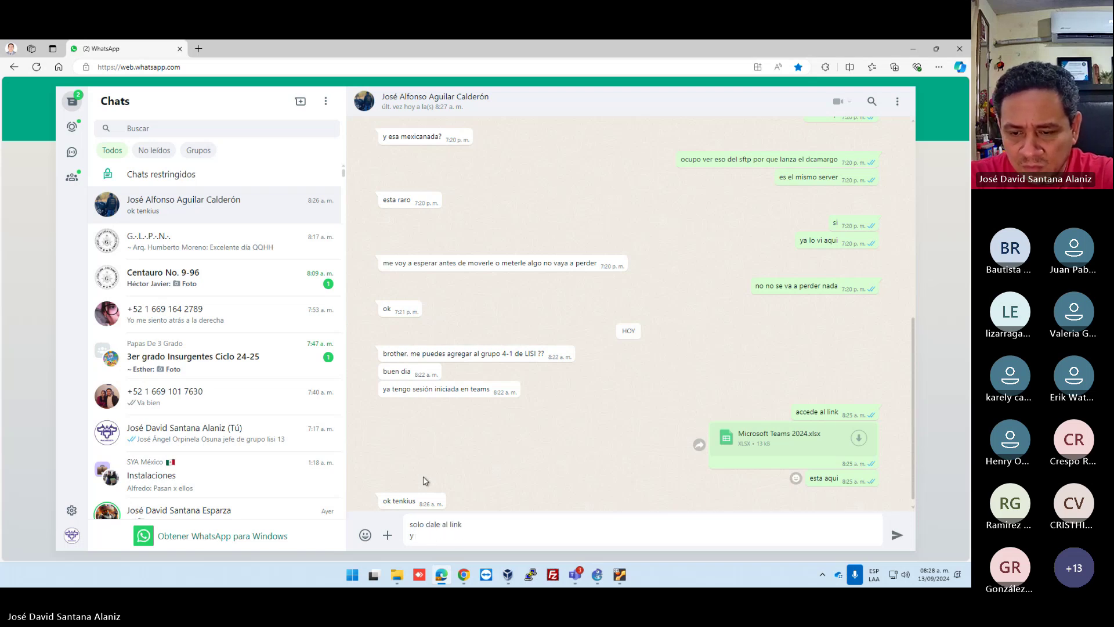
pyautogui.write('y que lo abra ')
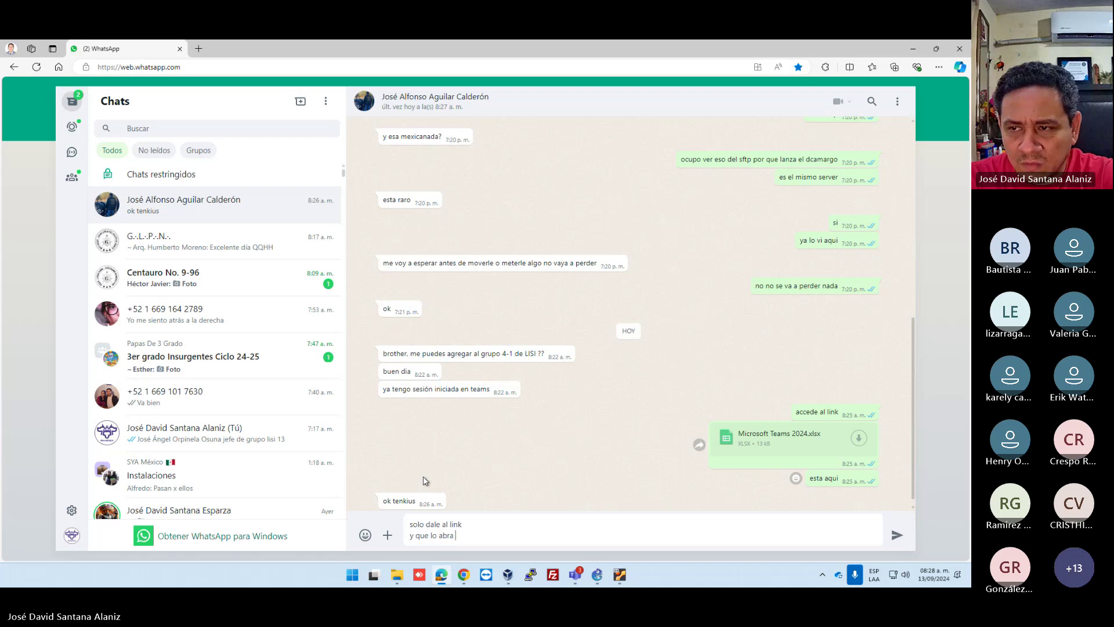
pyautogui.write('en teams')
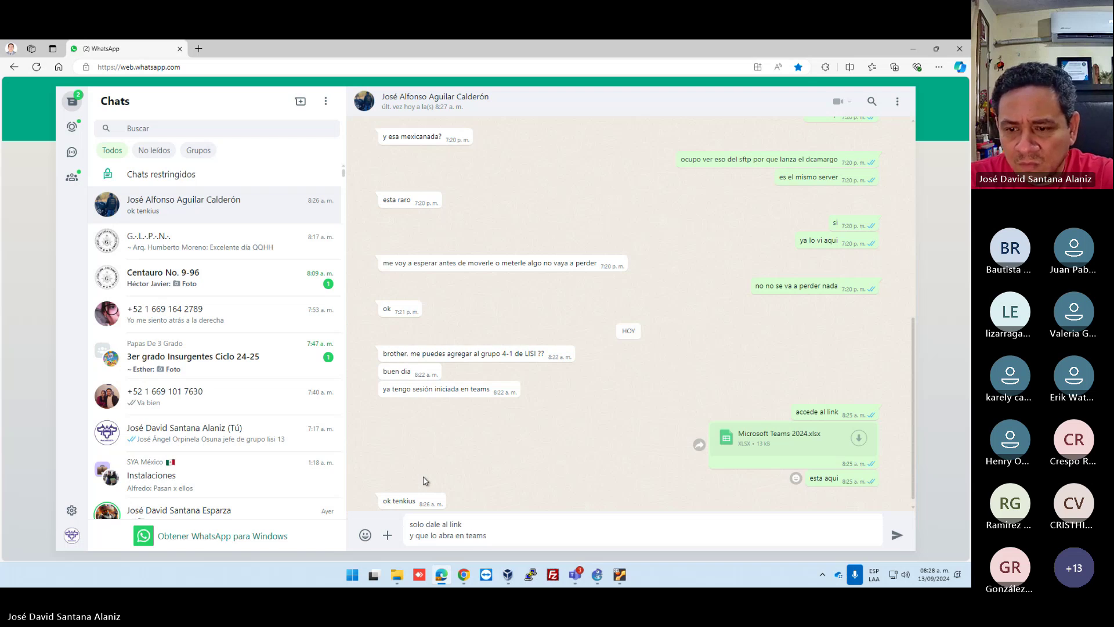
pyautogui.press('Return')
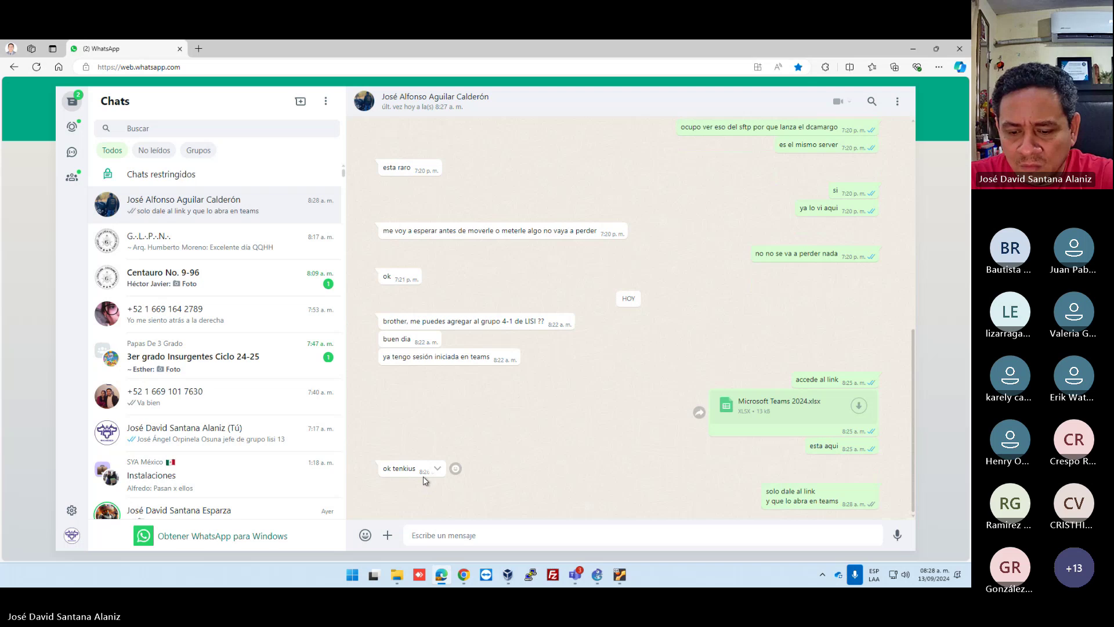
# Send 'y entras a la sala sin problem' and minimize the browser.
pyautogui.write('y entra')
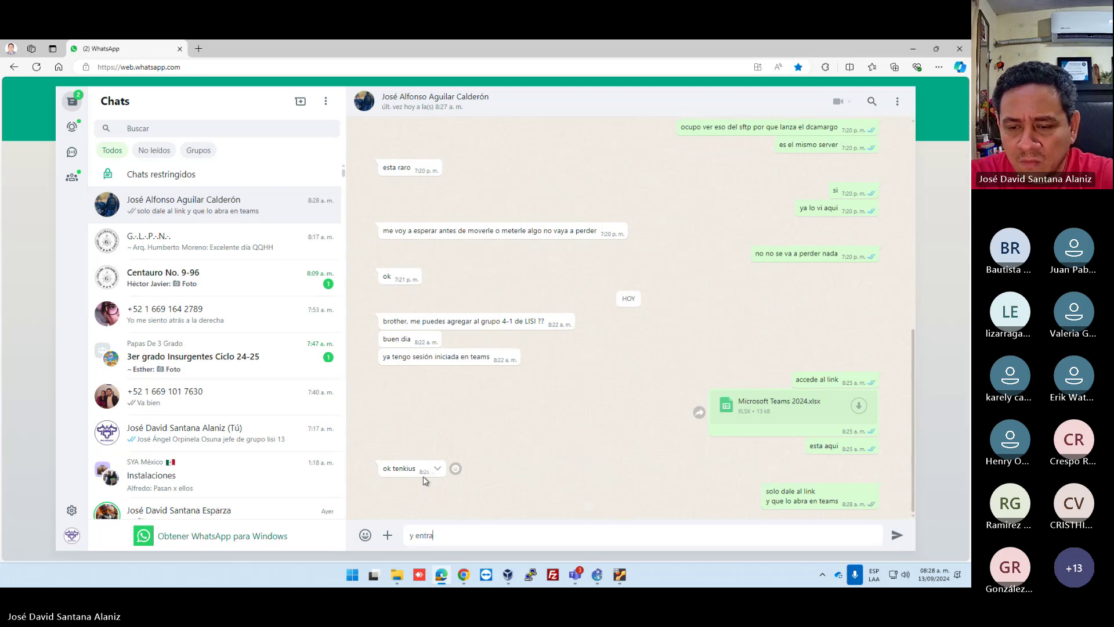
pyautogui.write('s a la sala ')
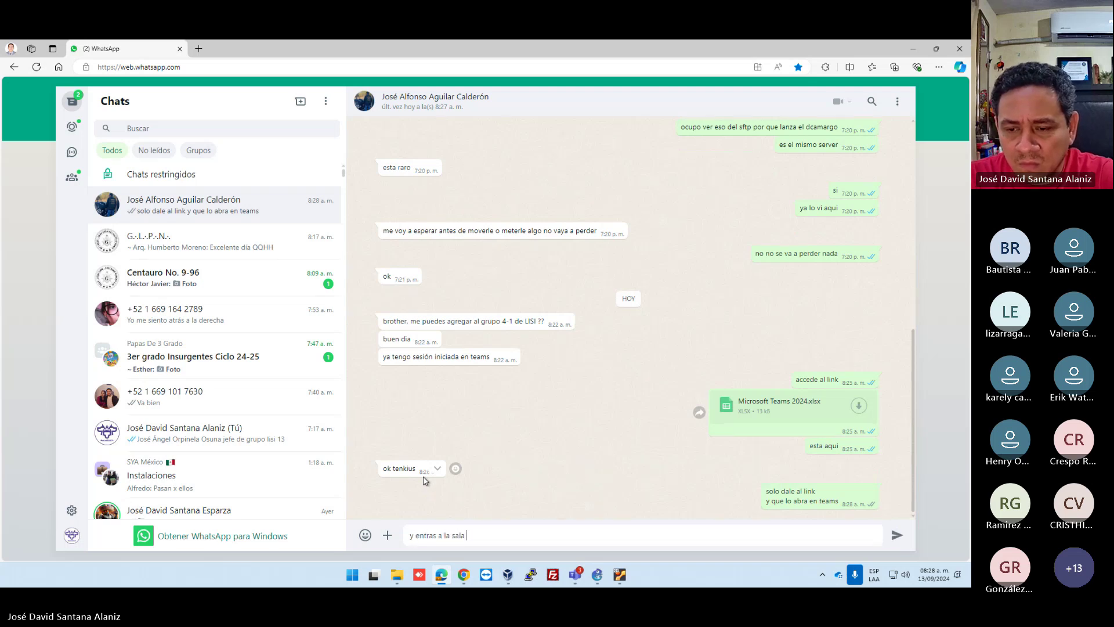
pyautogui.write('sin problema')
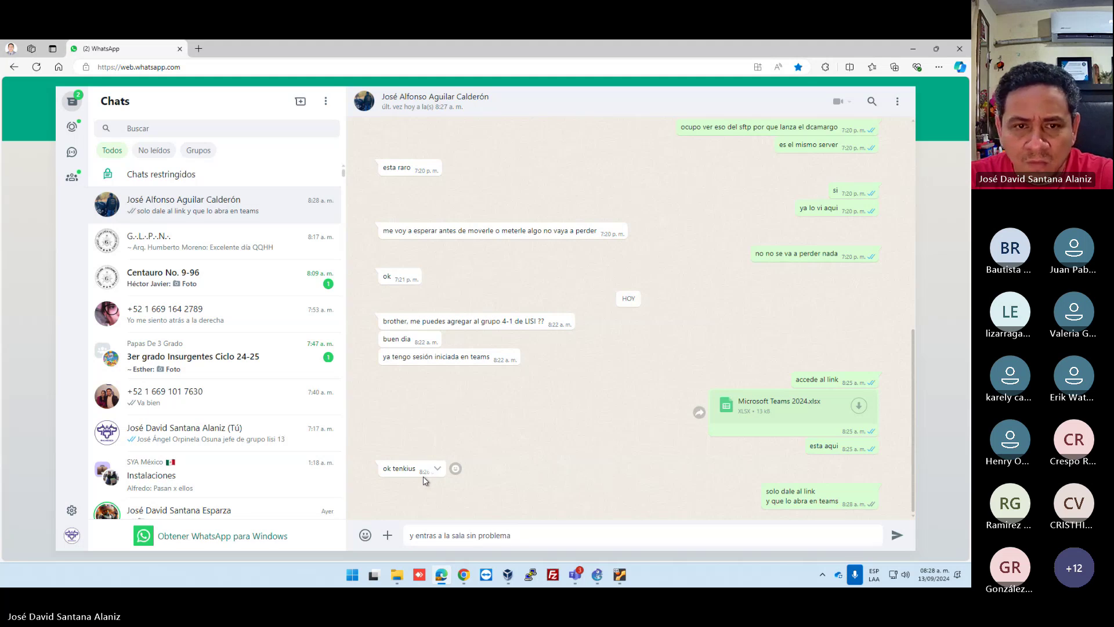
pyautogui.press('Return')
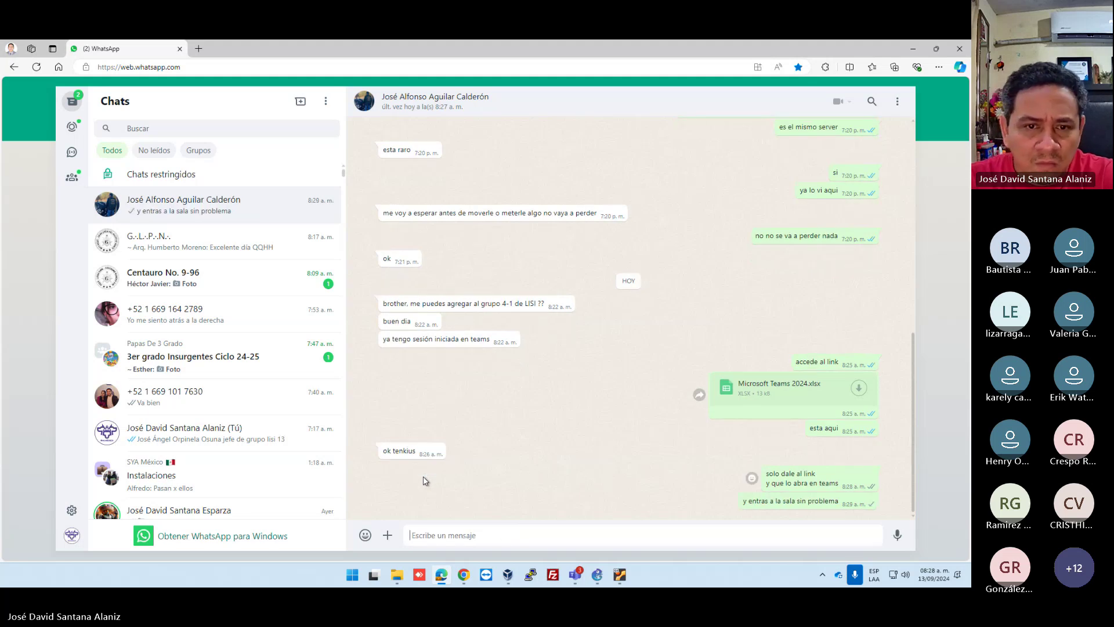
pyautogui.click(912, 49)
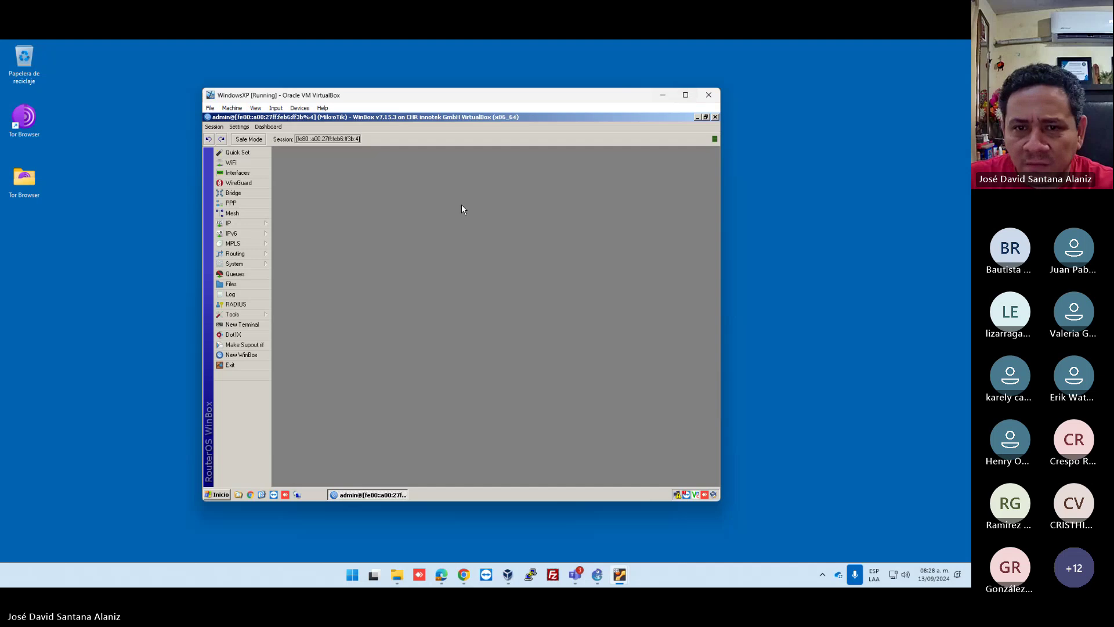
# Show the router's DHCP client list and select the bound ether1 lease.
pyautogui.click(256, 223)
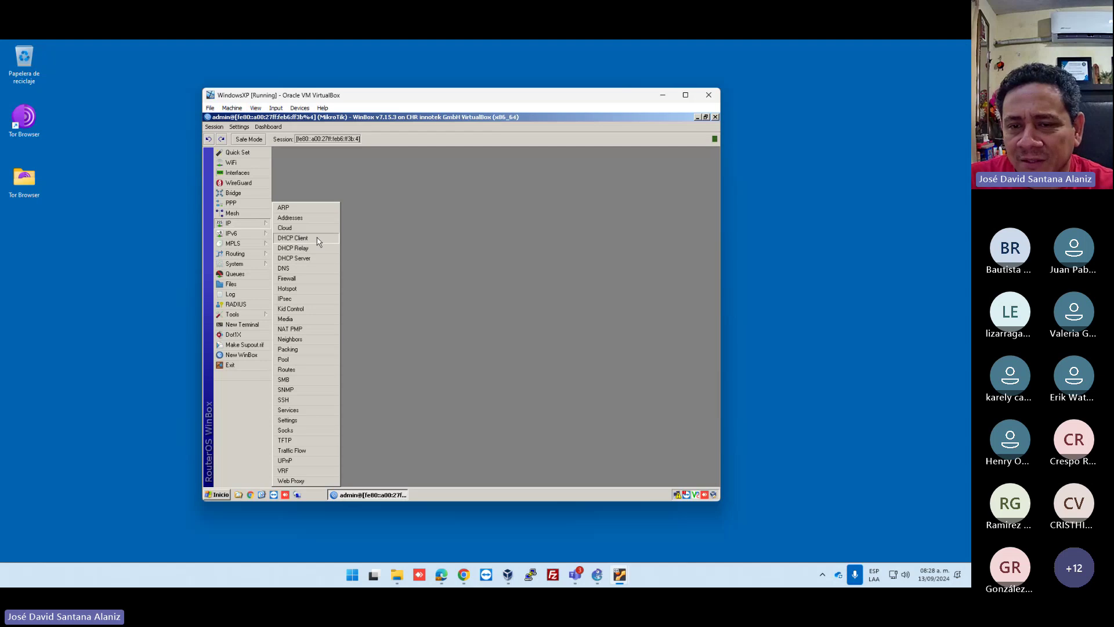
pyautogui.click(320, 239)
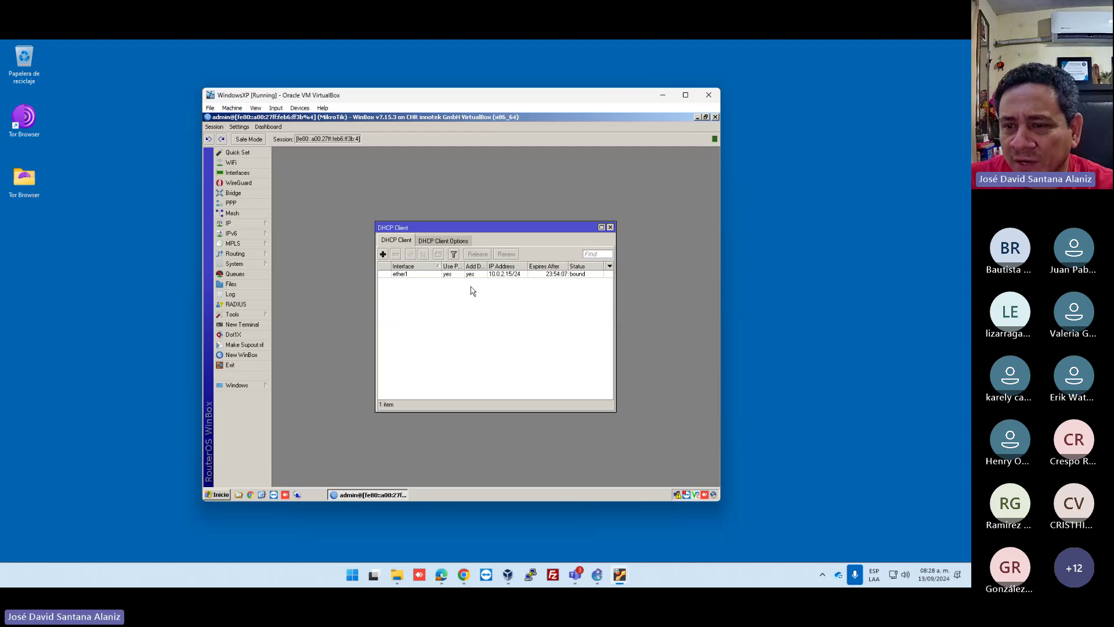
pyautogui.moveTo(527, 266); pyautogui.dragTo(536, 265)
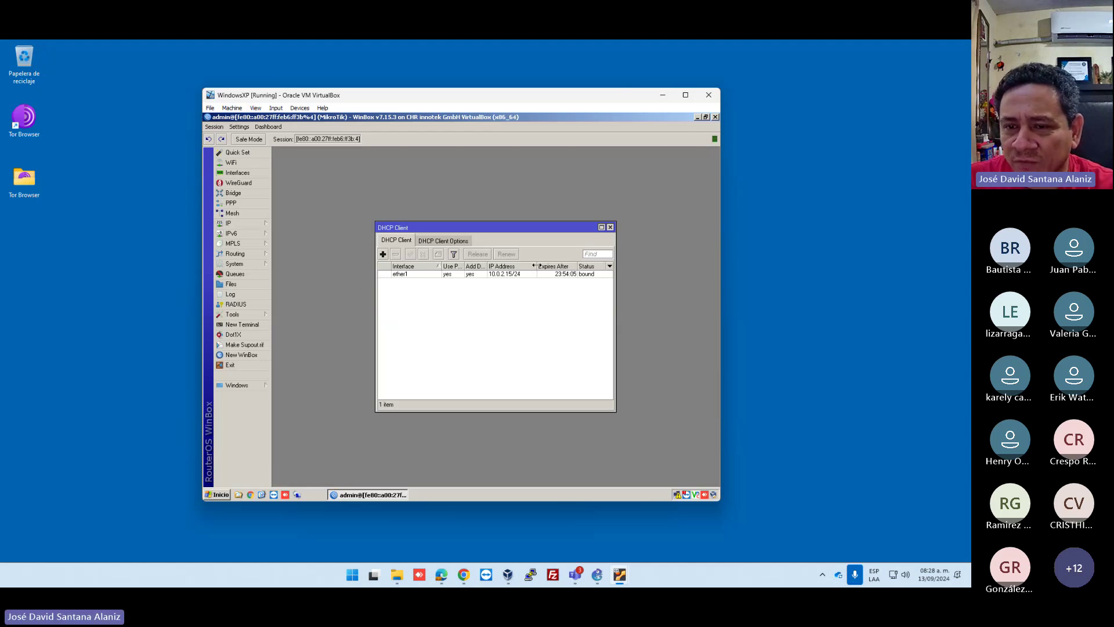
pyautogui.click(413, 274)
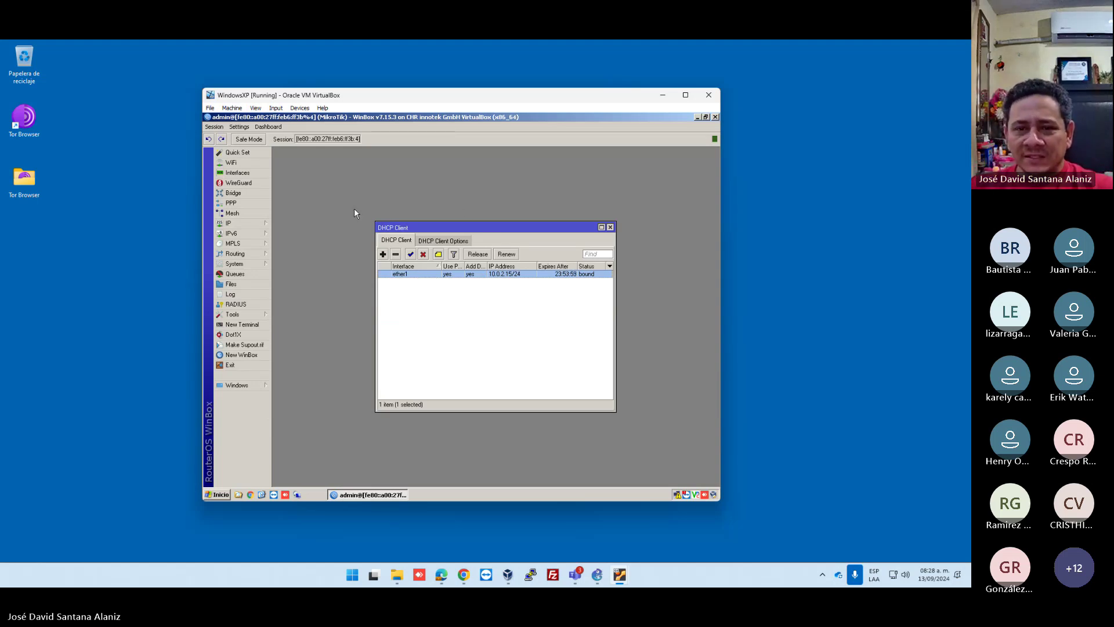
# Place the 10.0.2.15/24 address list beside the DHCP client list and open a router terminal.
pyautogui.click(266, 225)
pyautogui.click(296, 216)
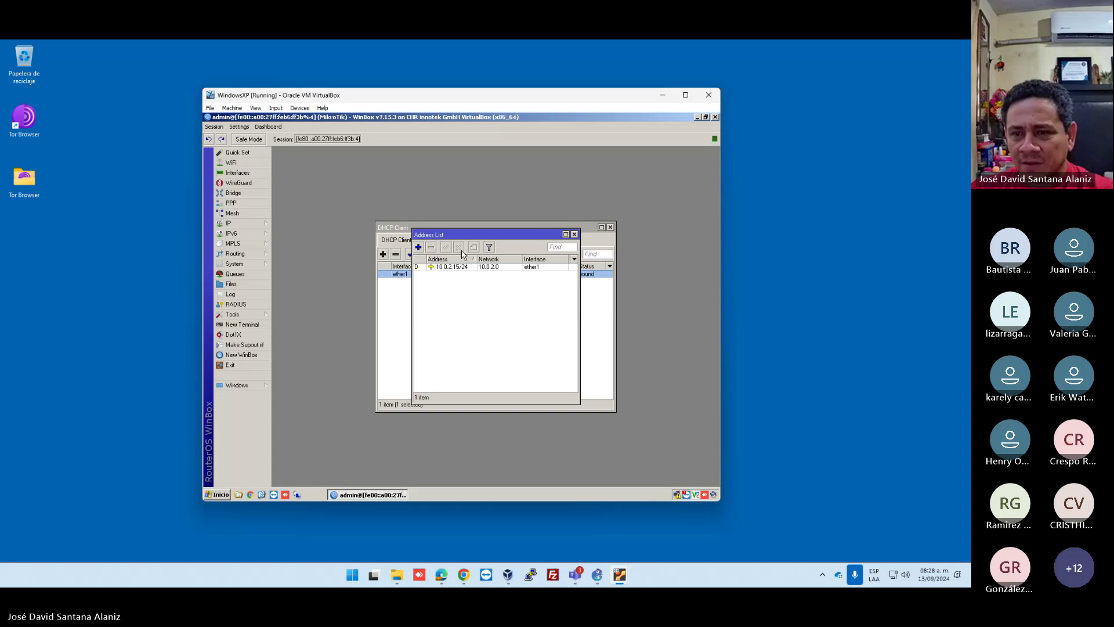
pyautogui.moveTo(478, 235); pyautogui.dragTo(615, 155)
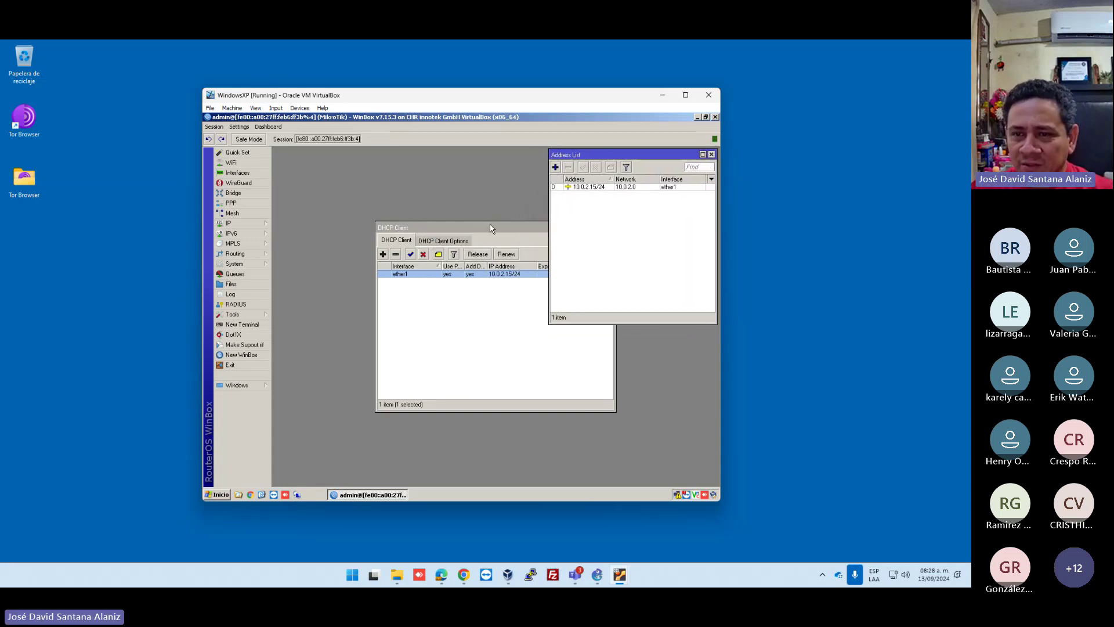
pyautogui.moveTo(489, 228); pyautogui.dragTo(389, 156)
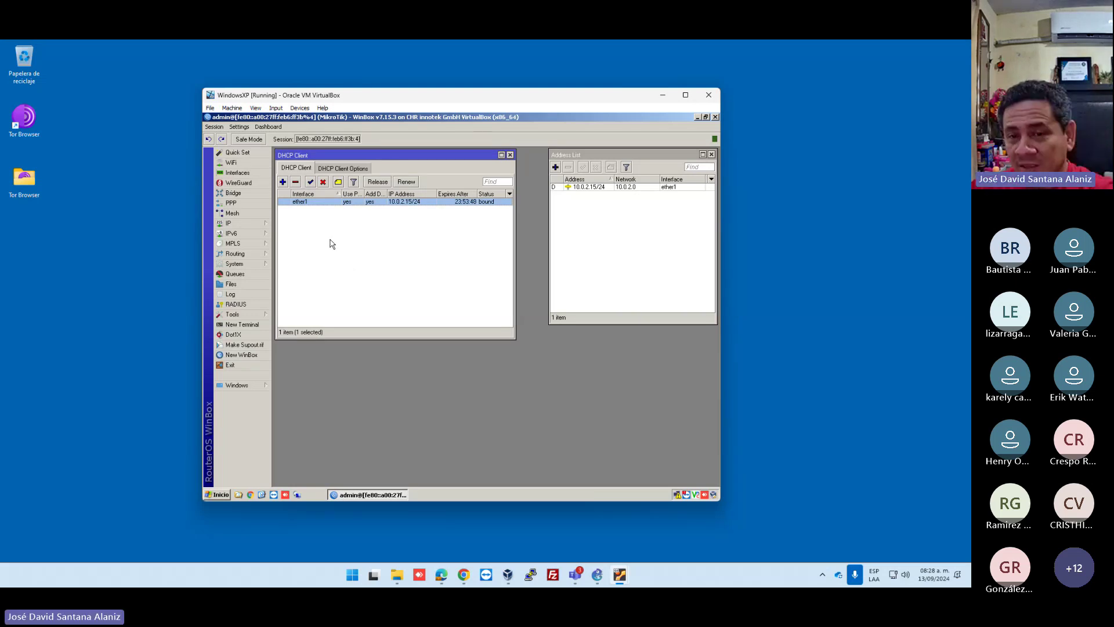
pyautogui.click(243, 324)
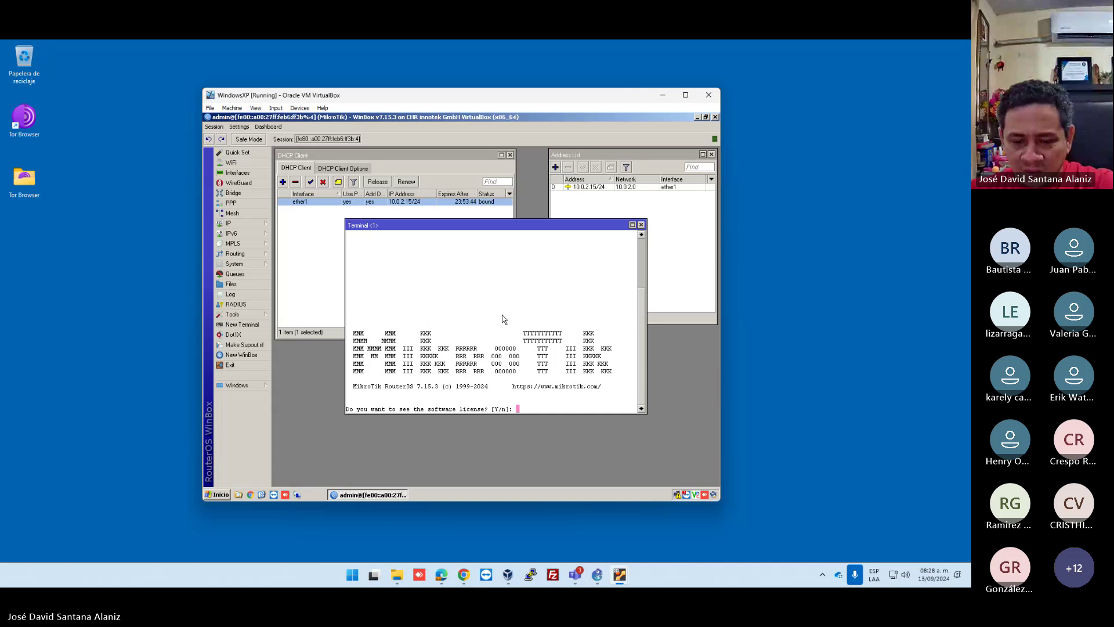
# Answer the terminal prompt and set a new router password, entering it twice.
pyautogui.write('y')
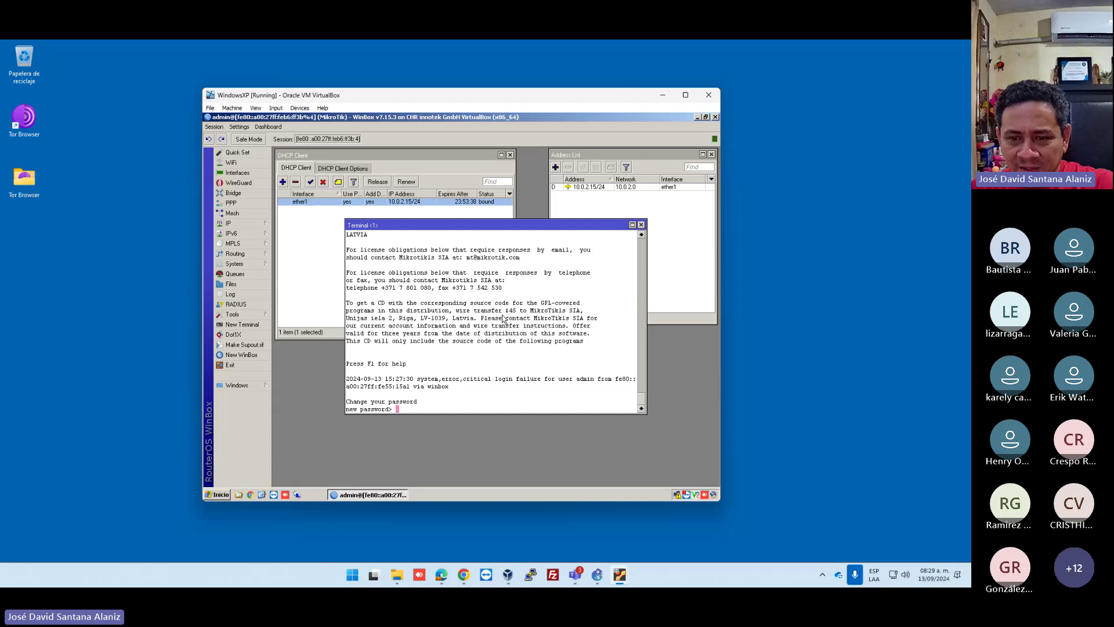
pyautogui.press('Return')
pyautogui.press('Return')
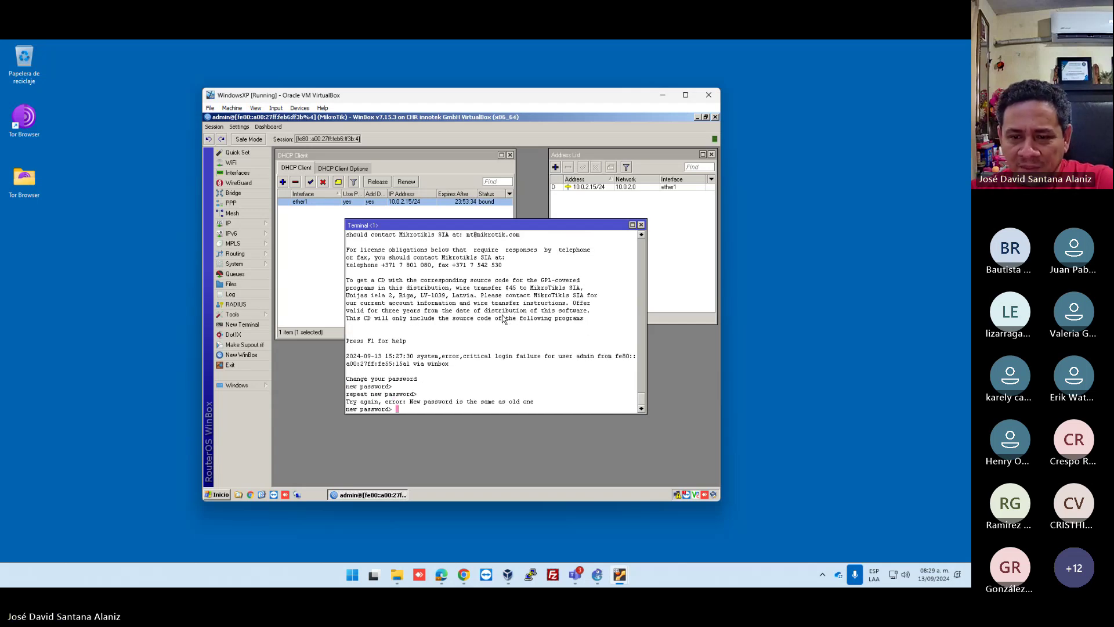
pyautogui.write('*****')
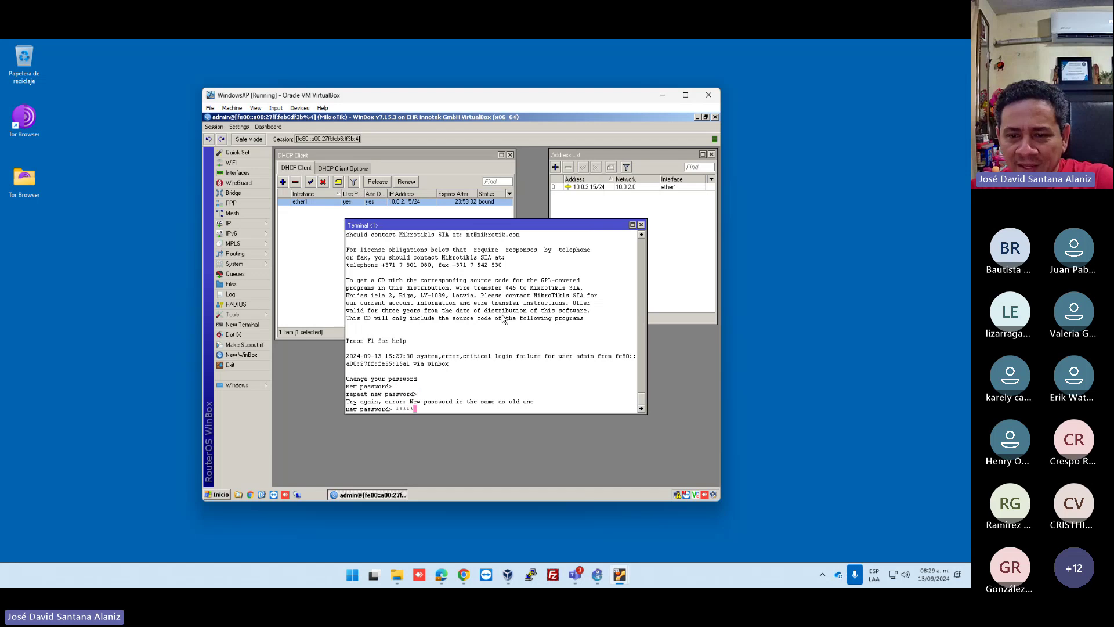
pyautogui.press('Return')
pyautogui.write('*****')
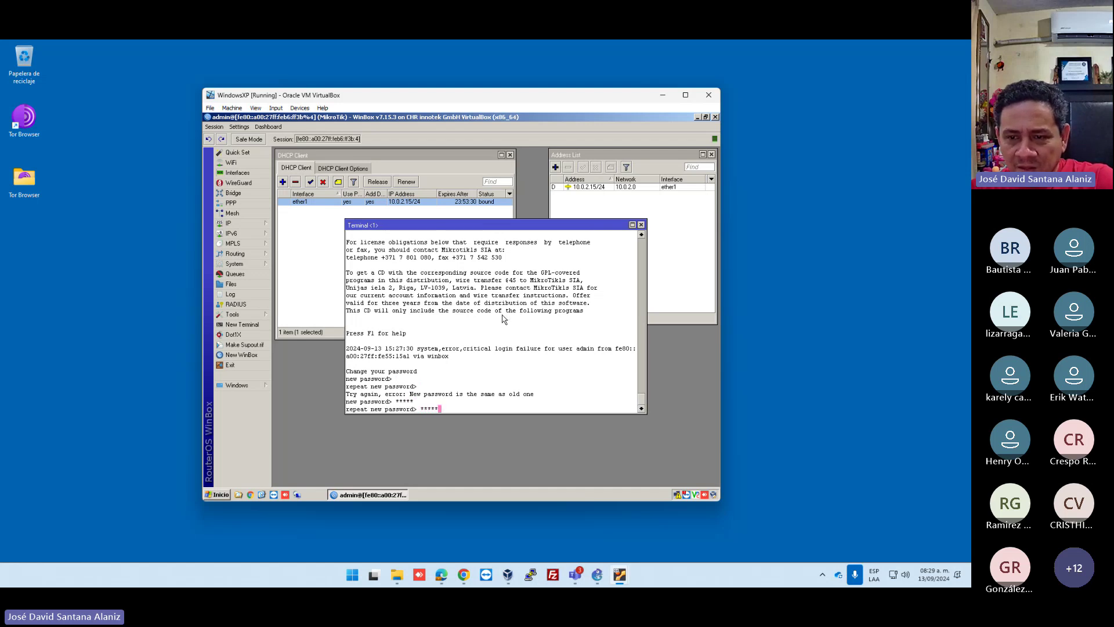
pyautogui.press('Return')
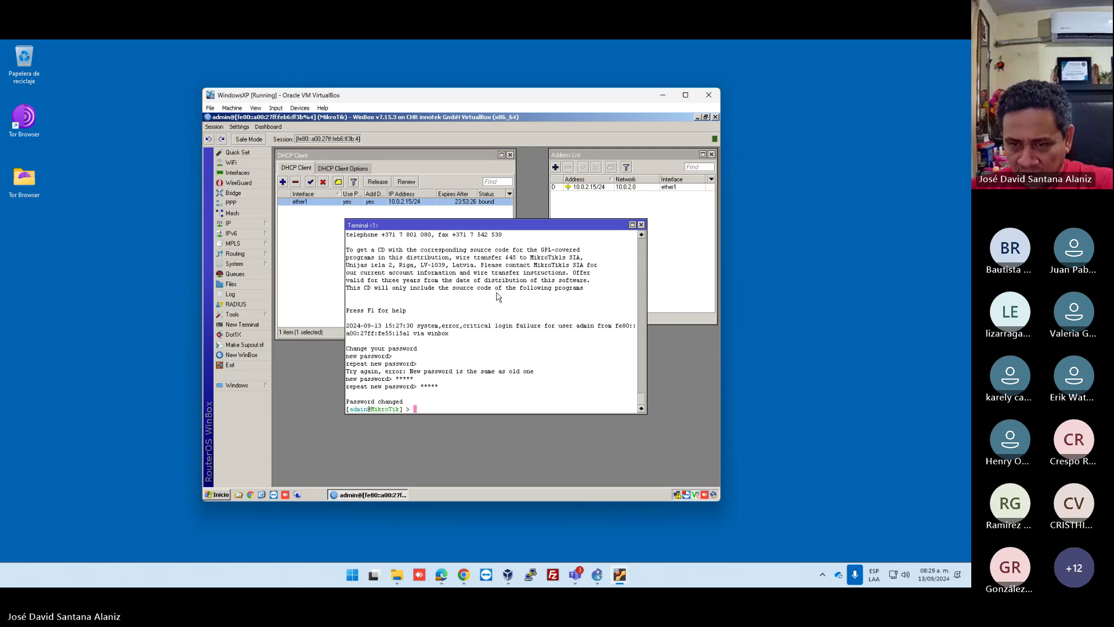
pyautogui.write('ping www.')
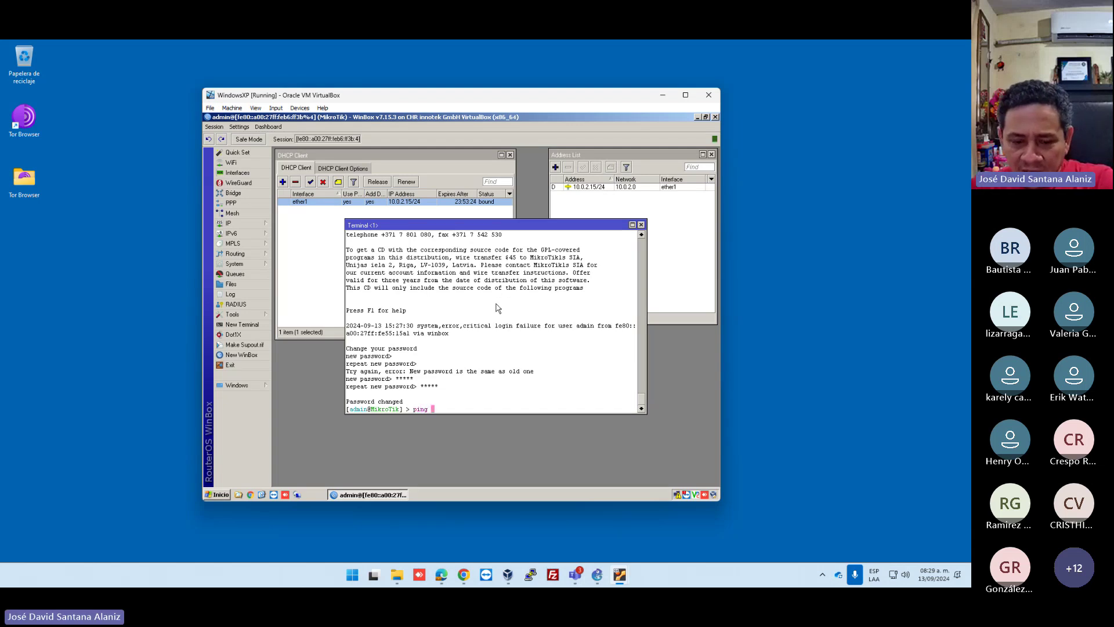
pyautogui.write('g')
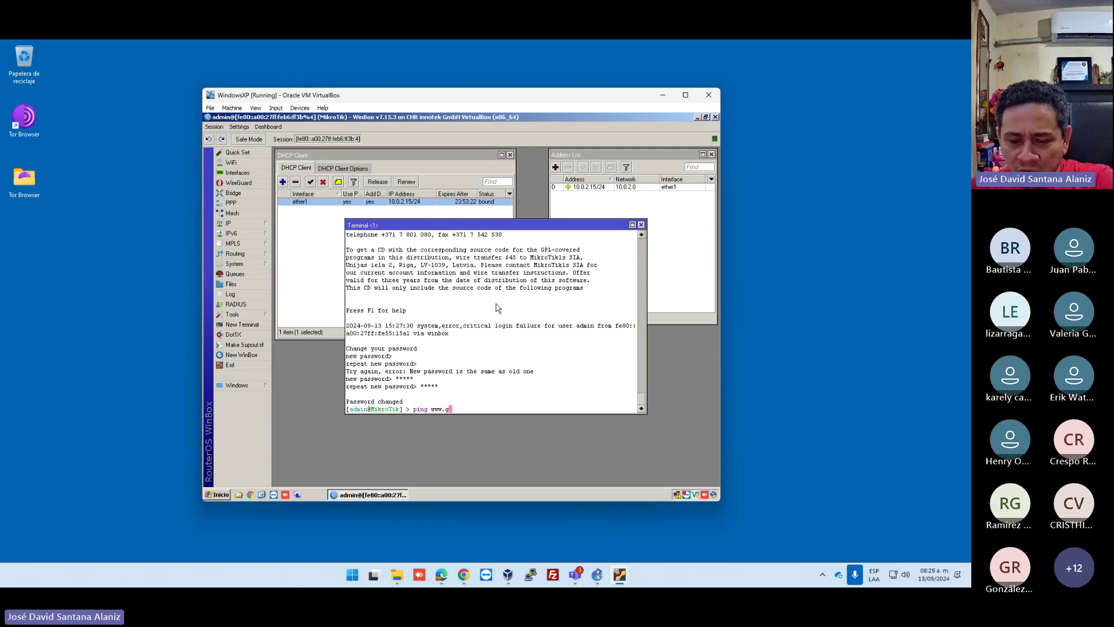
pyautogui.write('oogle.com')
pyautogui.press('Return')
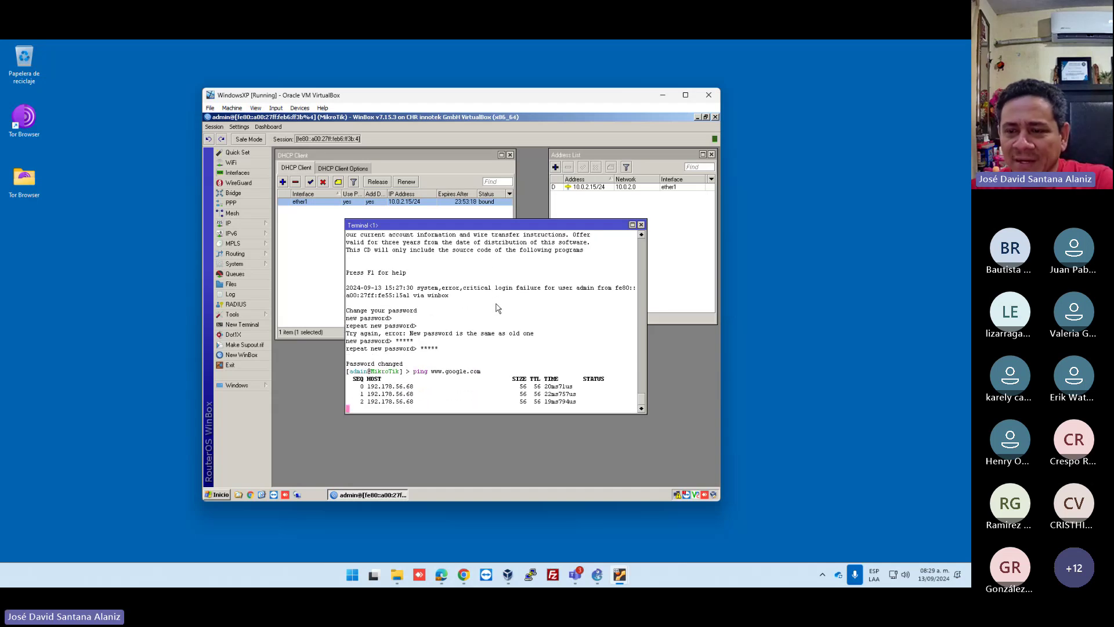
pyautogui.click(641, 225)
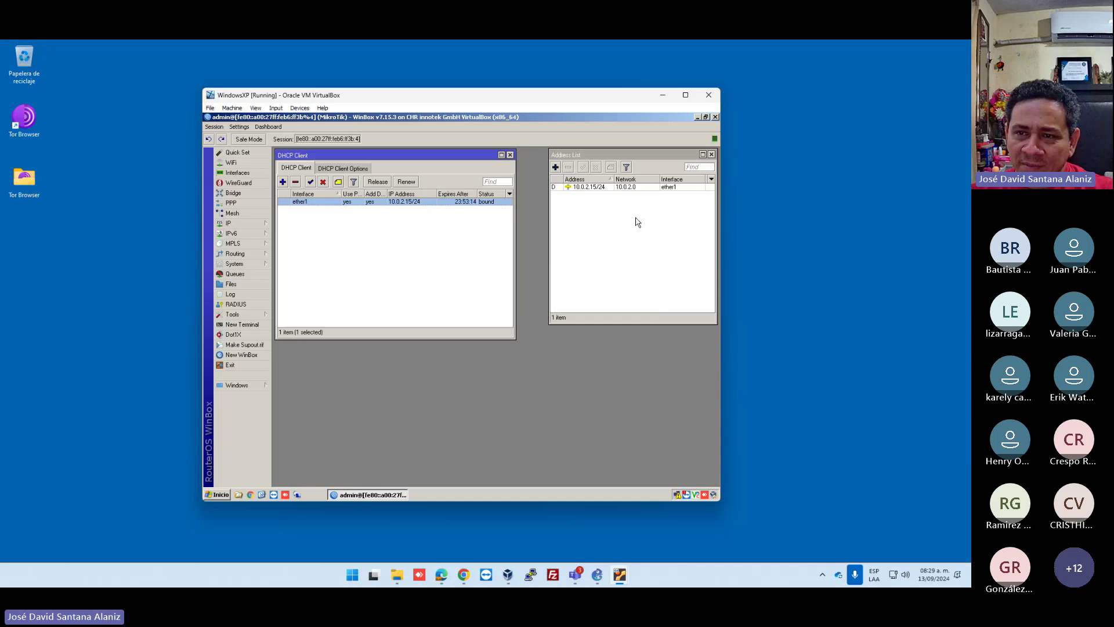
# Close the DHCP Client and Address List windows, expand System, and bring up the host Start menu.
pyautogui.click(510, 155)
pyautogui.click(711, 154)
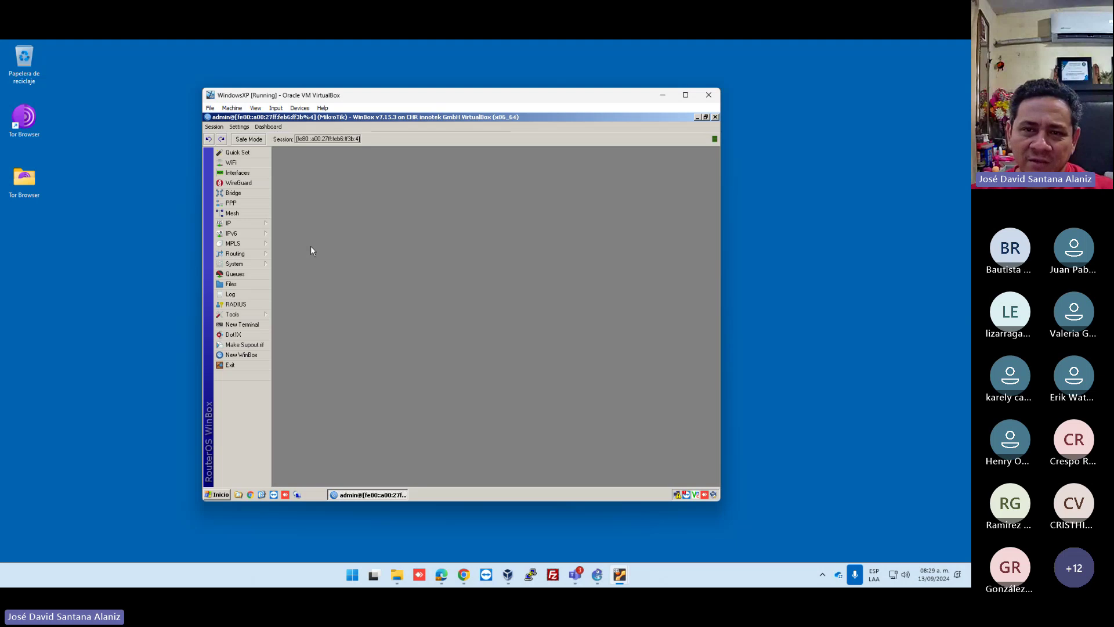
pyautogui.click(263, 267)
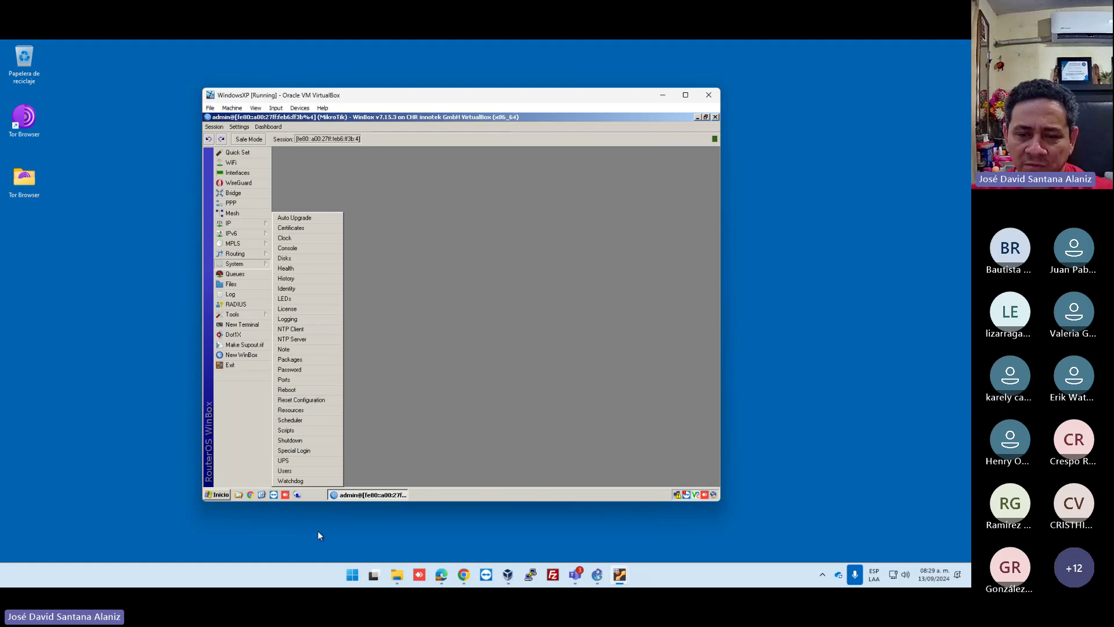
pyautogui.click(356, 542)
pyautogui.press('super')
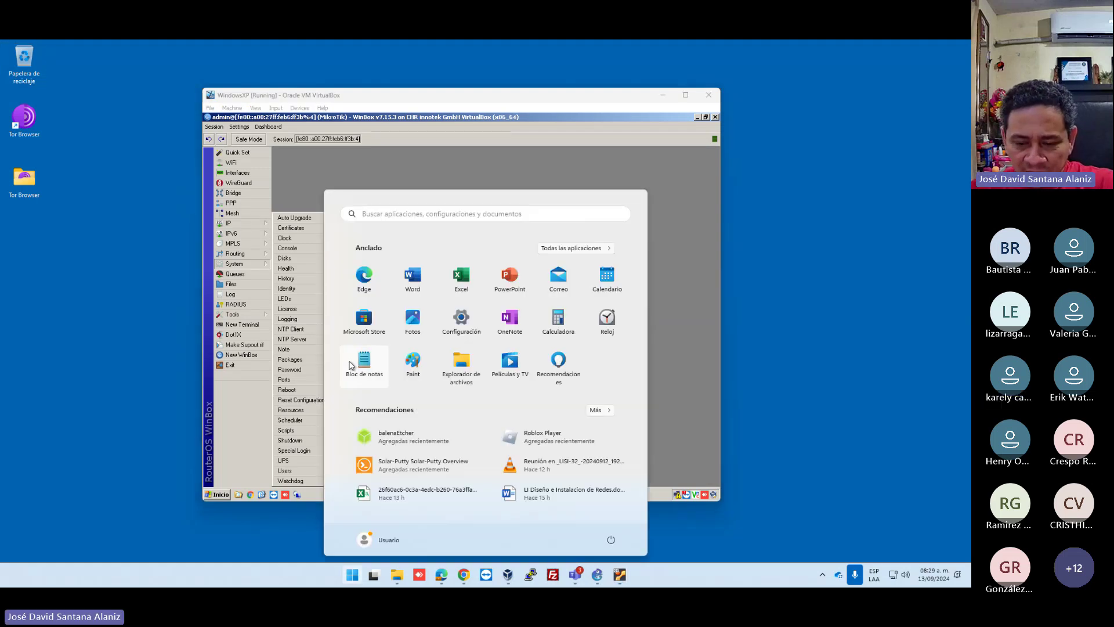
# Search 'mouse' to reach the maximized Mouse pointer and touch accessibility page, then open File Explorer.
pyautogui.write('mouse')
pyautogui.click(349, 361)
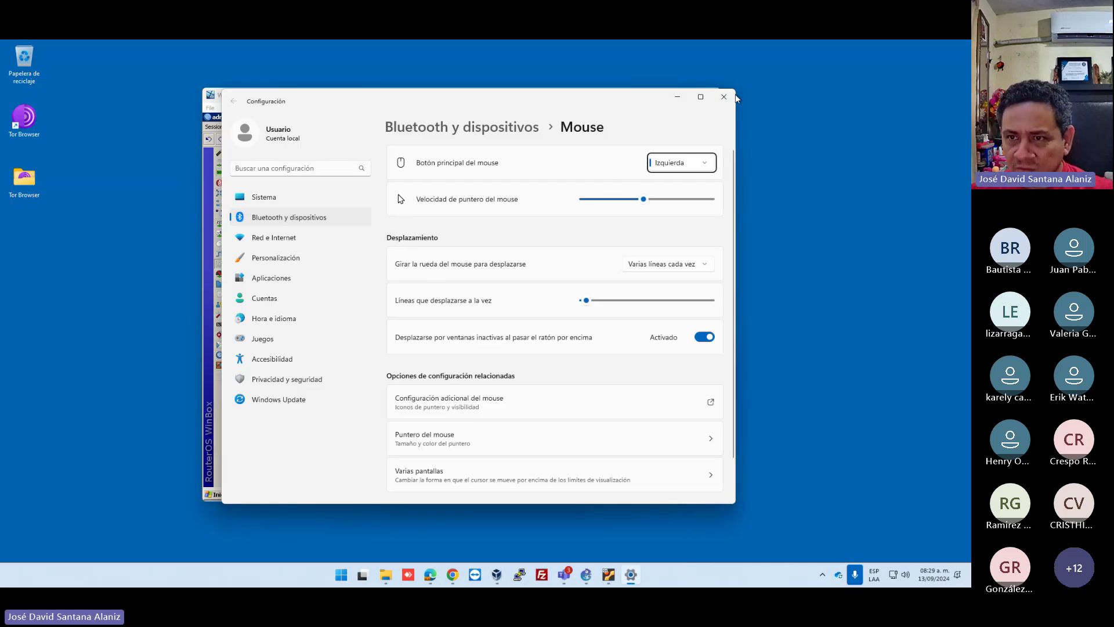
pyautogui.click(701, 98)
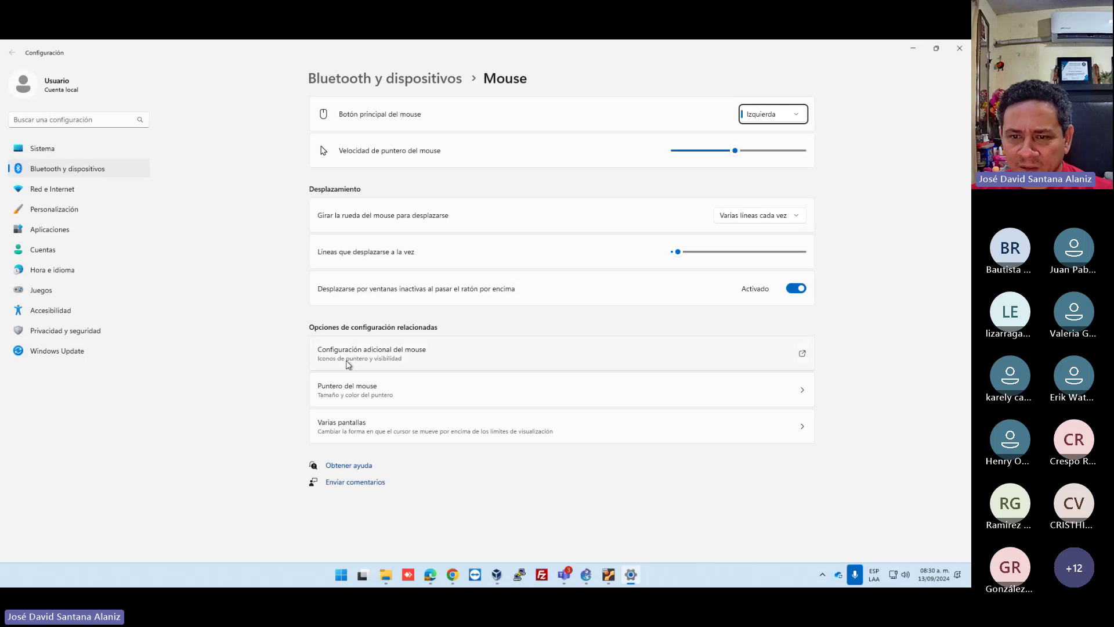
pyautogui.click(344, 393)
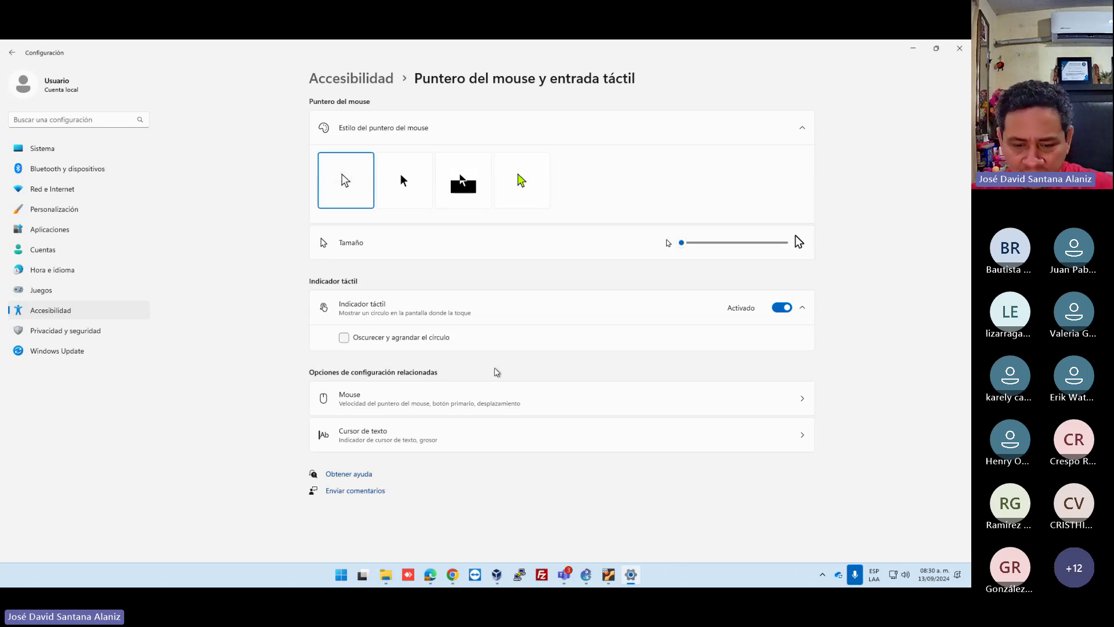
pyautogui.press('super+e')
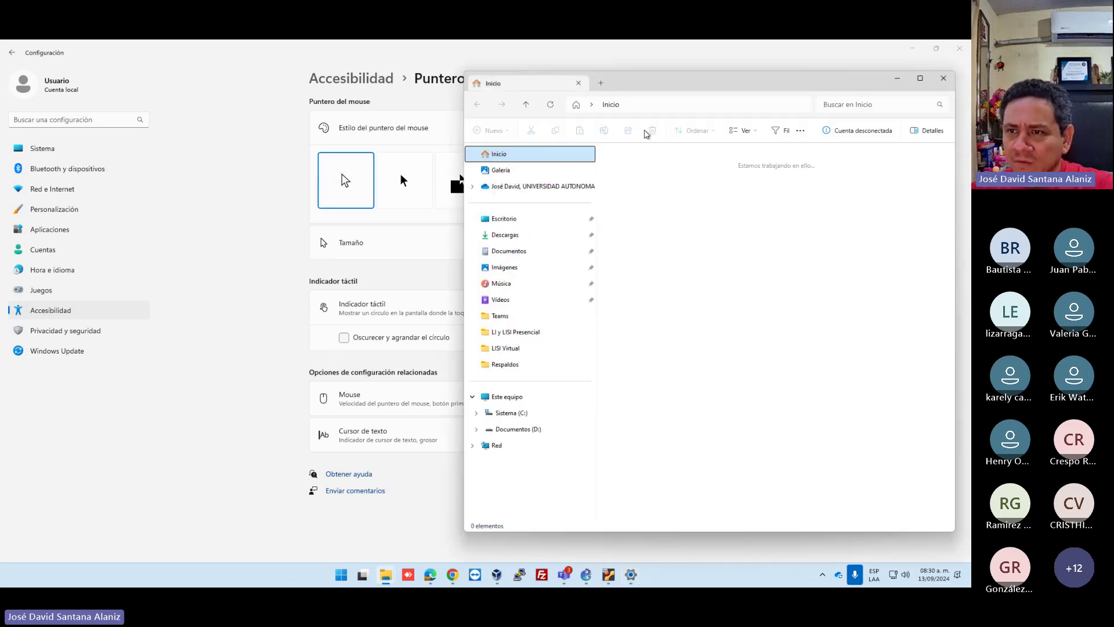
# Go to 'Panel de control' via Explorer's address bar and open Mouse properties.
pyautogui.click(661, 107)
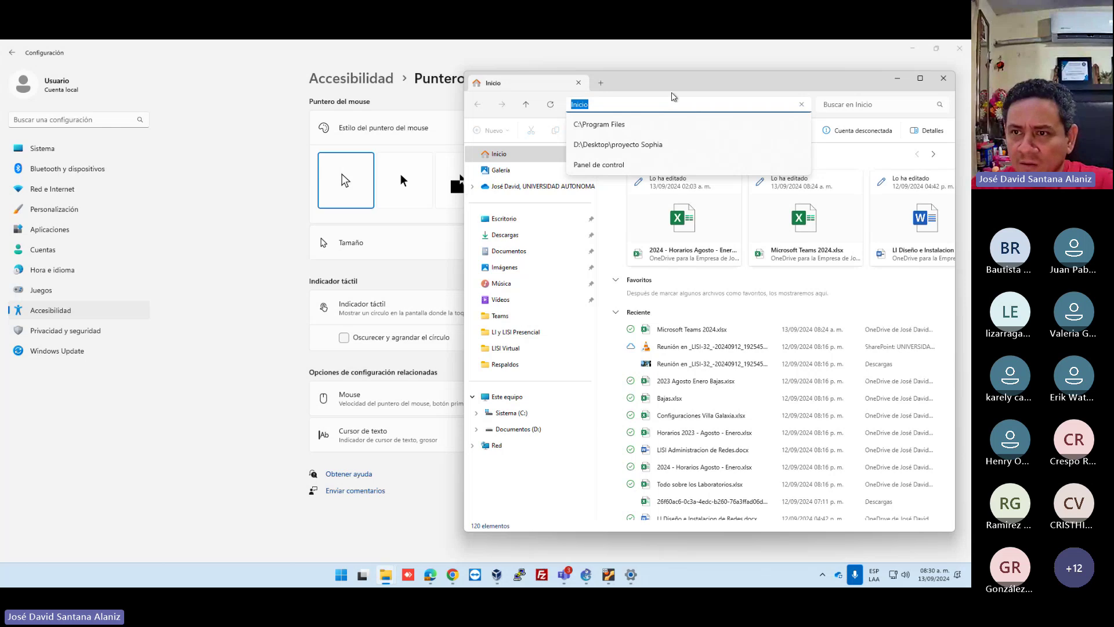
pyautogui.write('Panel de control')
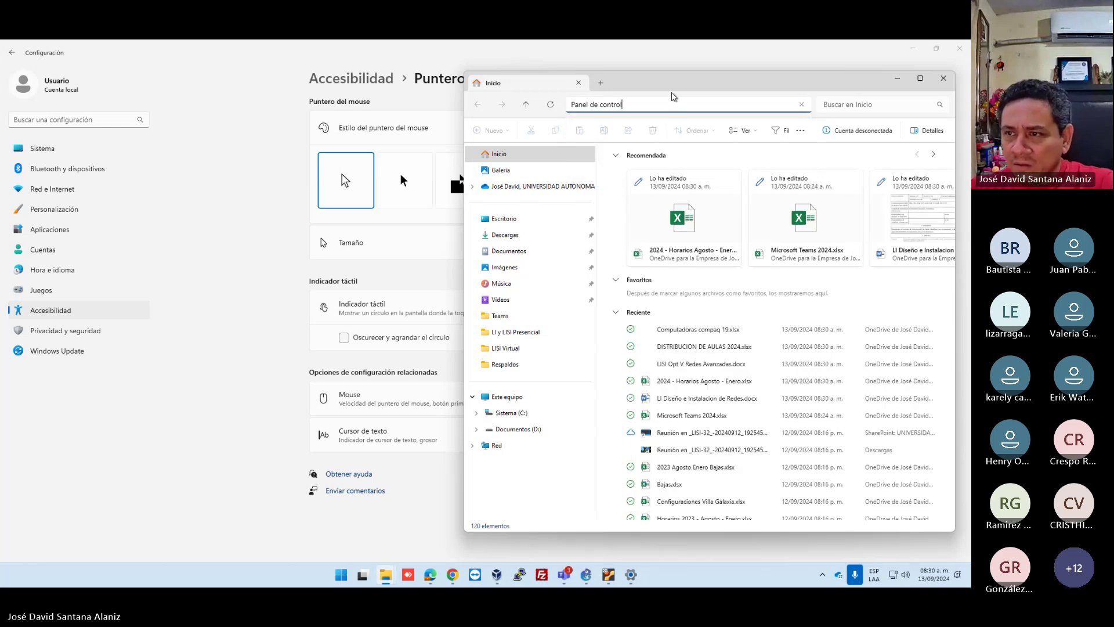
pyautogui.press('Return')
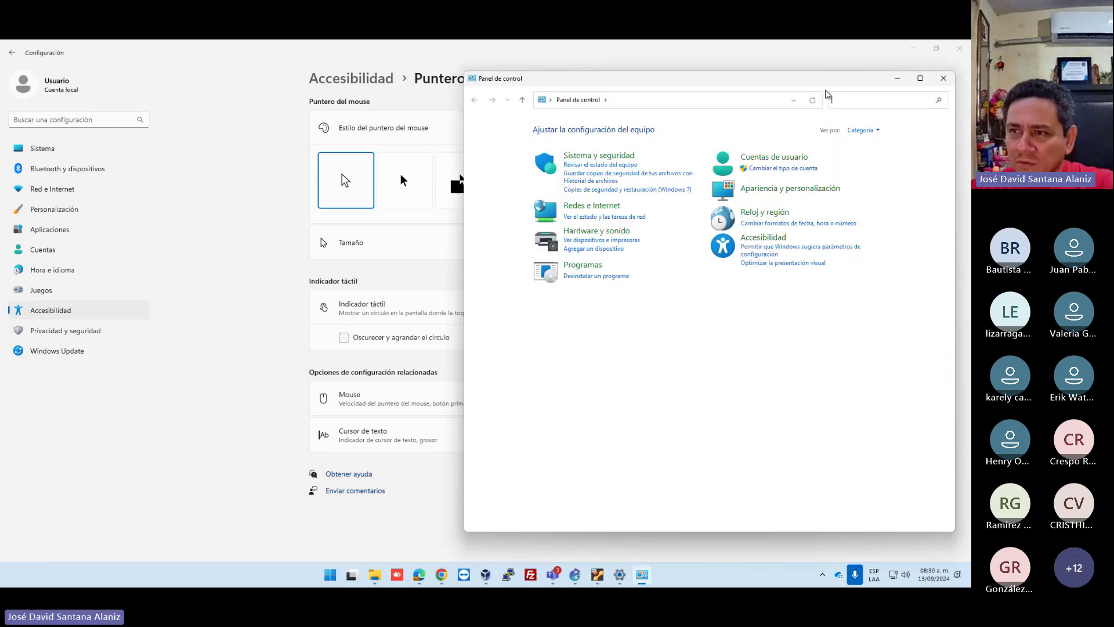
pyautogui.write('mouse')
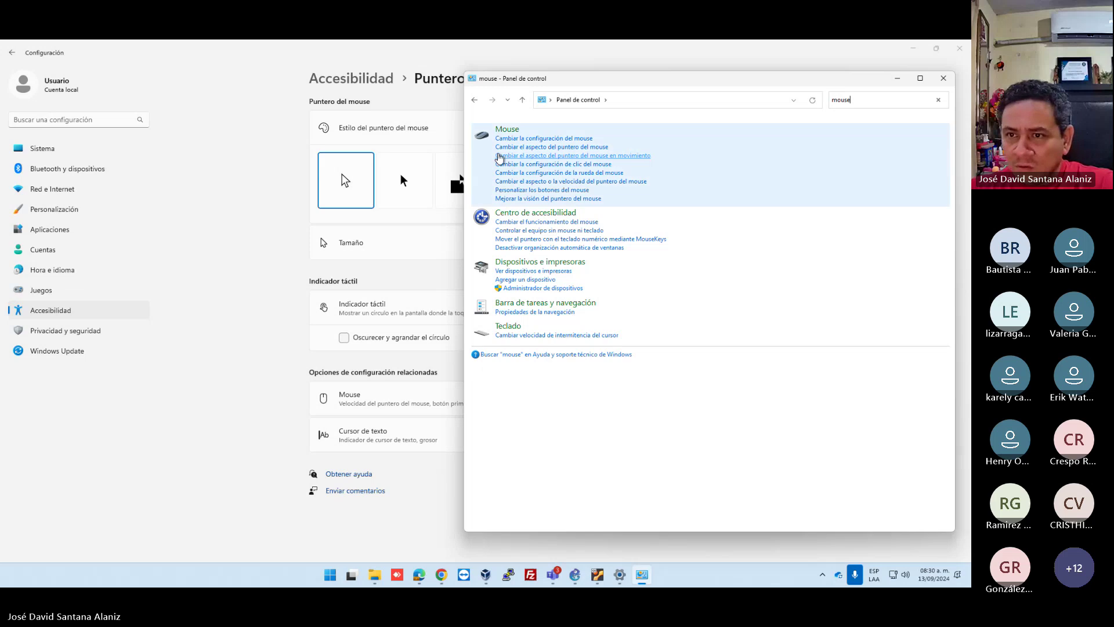
pyautogui.click(513, 132)
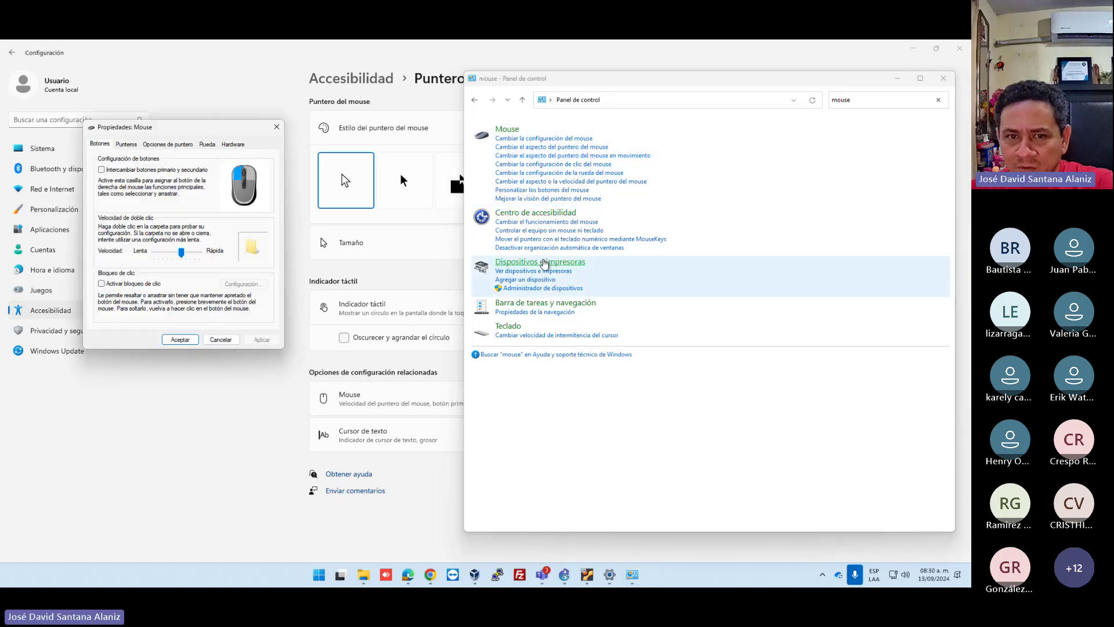
# Enable showing the pointer location on CTRL in Pointer Options, then close Control Panel and Settings.
pyautogui.click(127, 146)
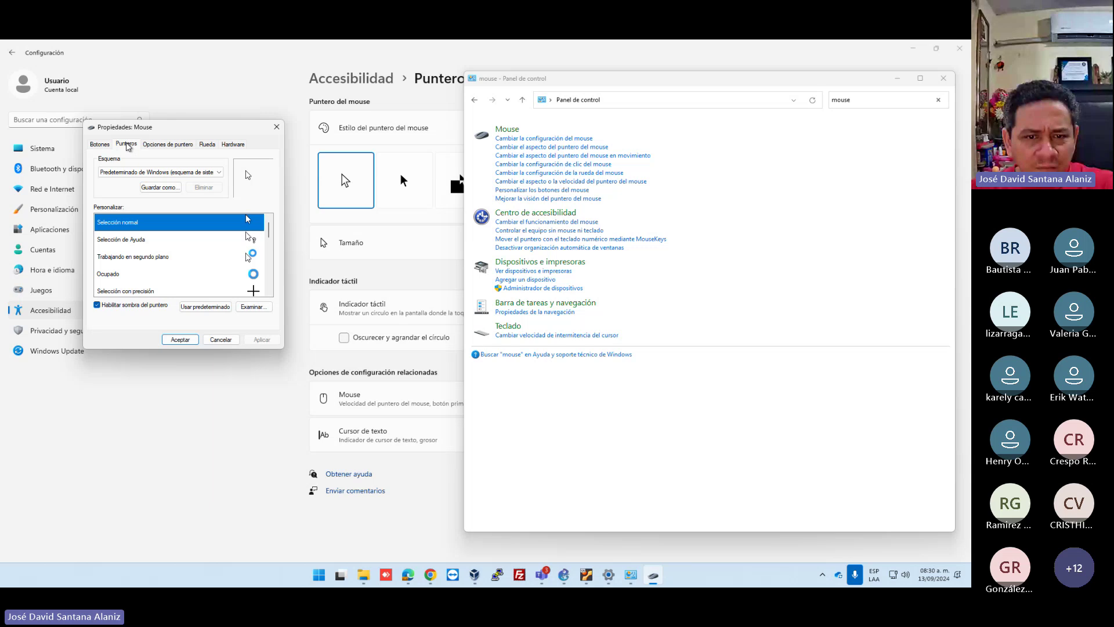
pyautogui.click(152, 146)
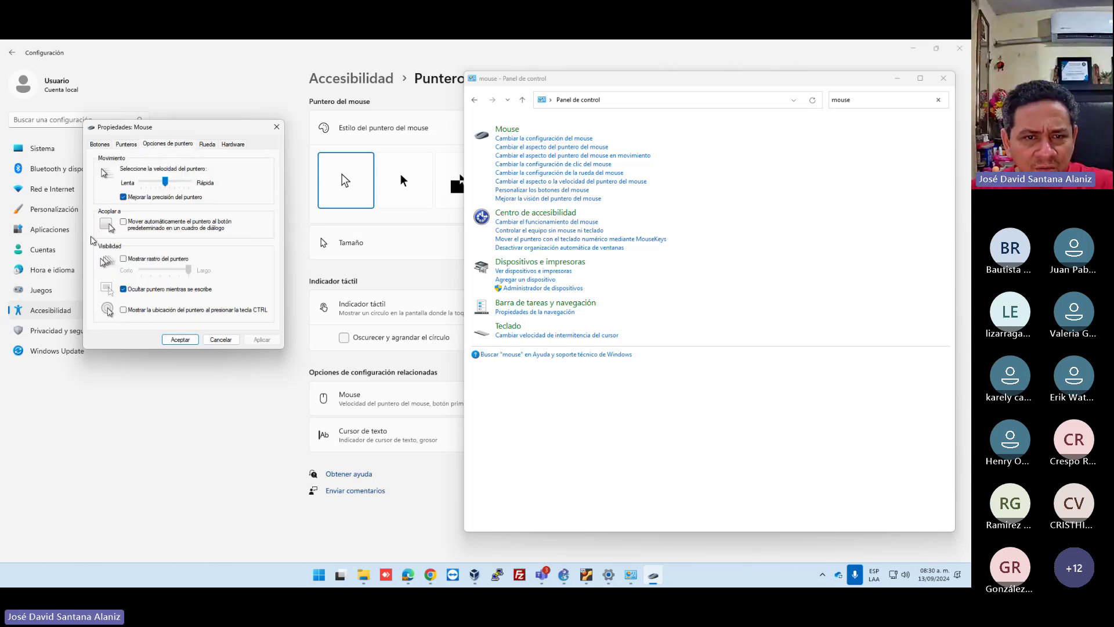
pyautogui.click(124, 310)
pyautogui.click(261, 340)
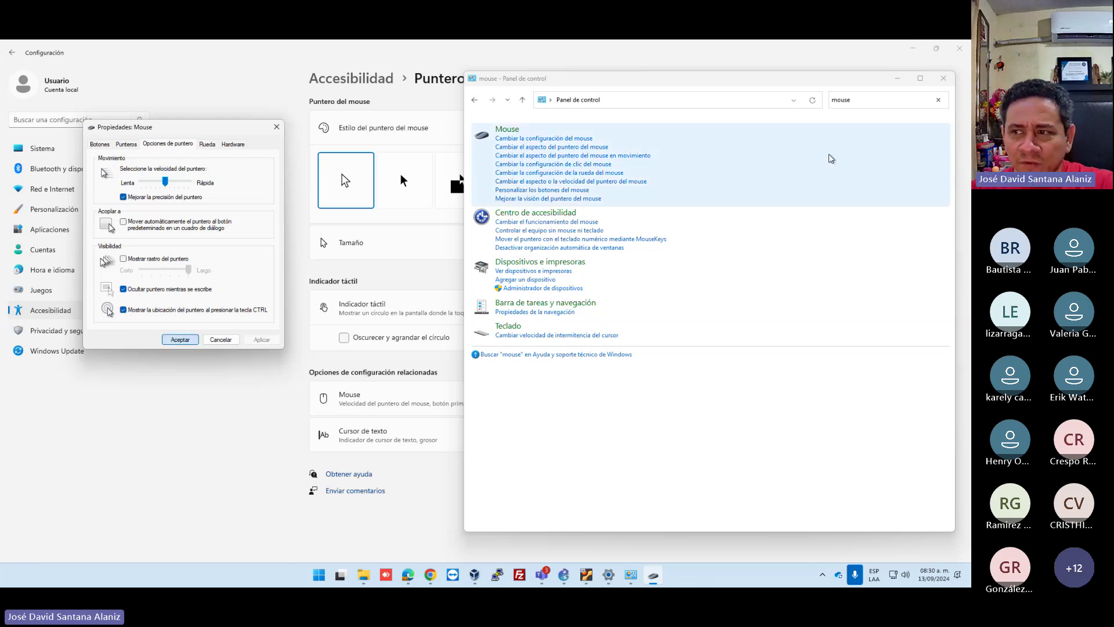
pyautogui.click(943, 78)
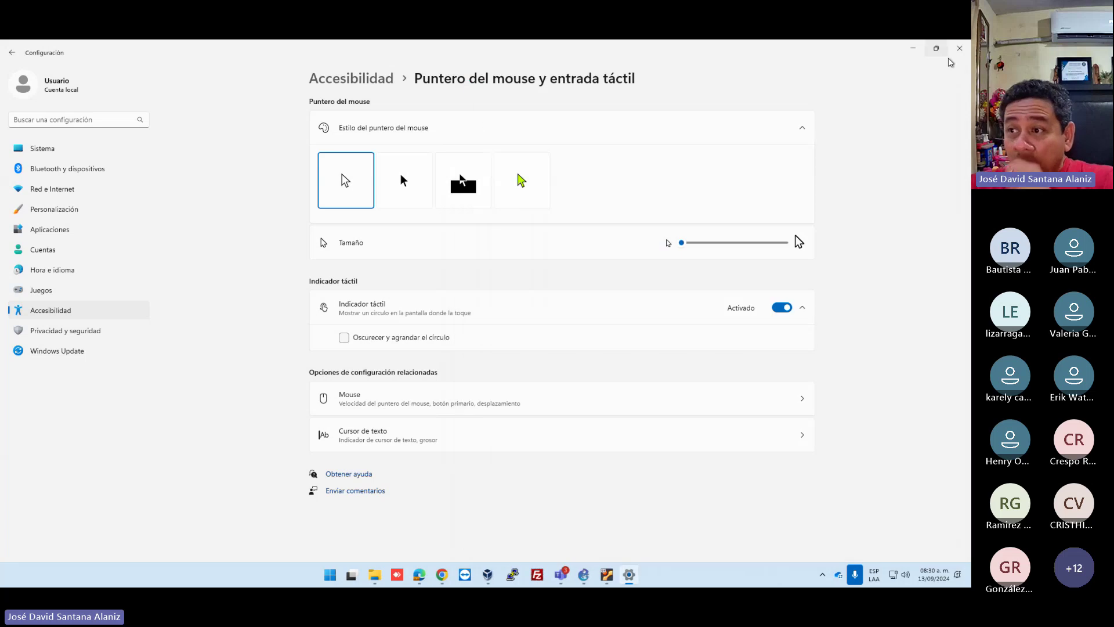
pyautogui.click(959, 51)
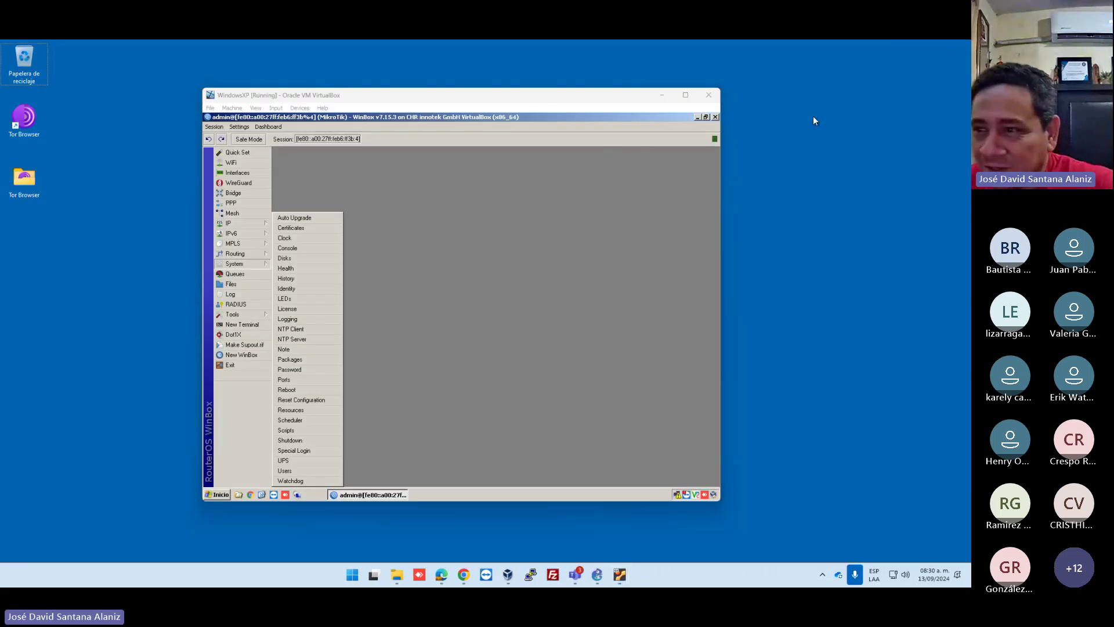
# Reset the router configuration with No Default Configuration and Do Not Backup, confirming the reboot.
pyautogui.click(391, 117)
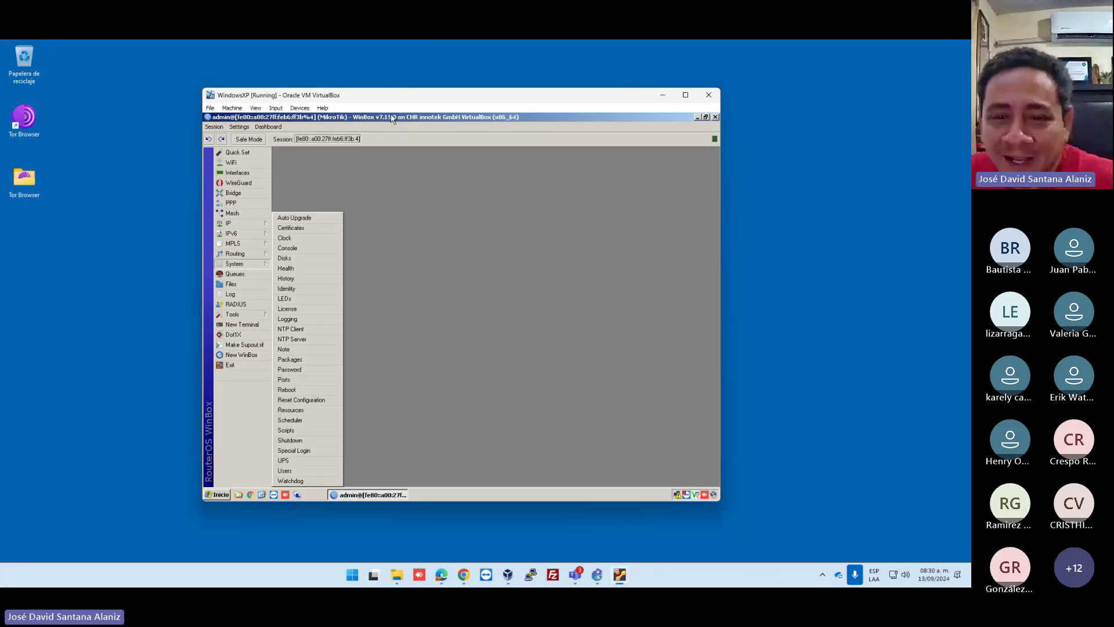
pyautogui.click(440, 316)
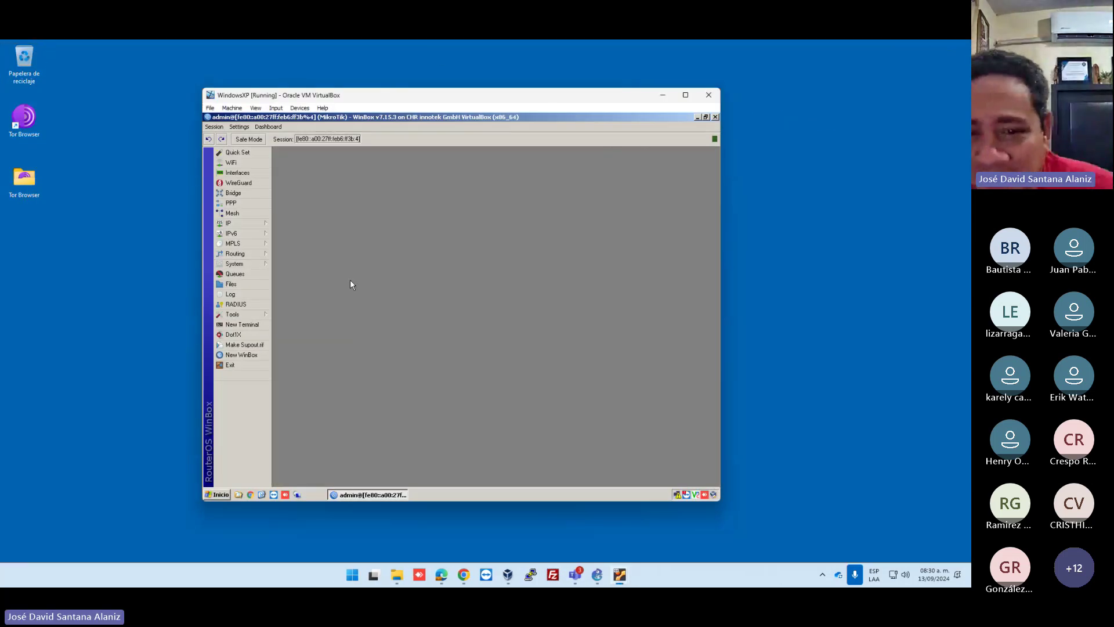
pyautogui.click(240, 265)
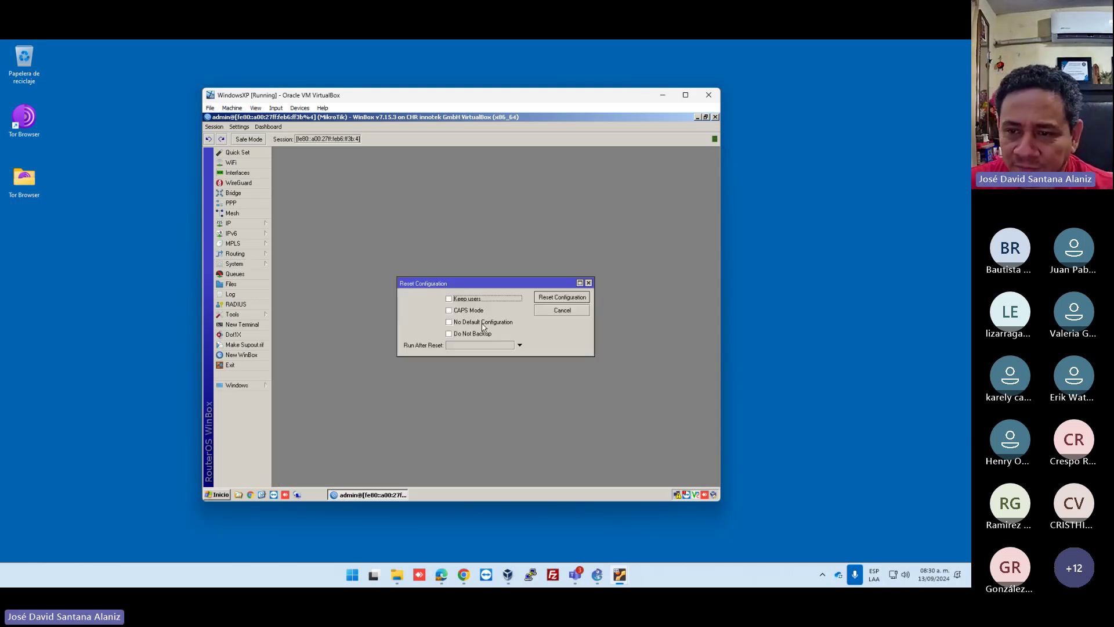
pyautogui.click(448, 322)
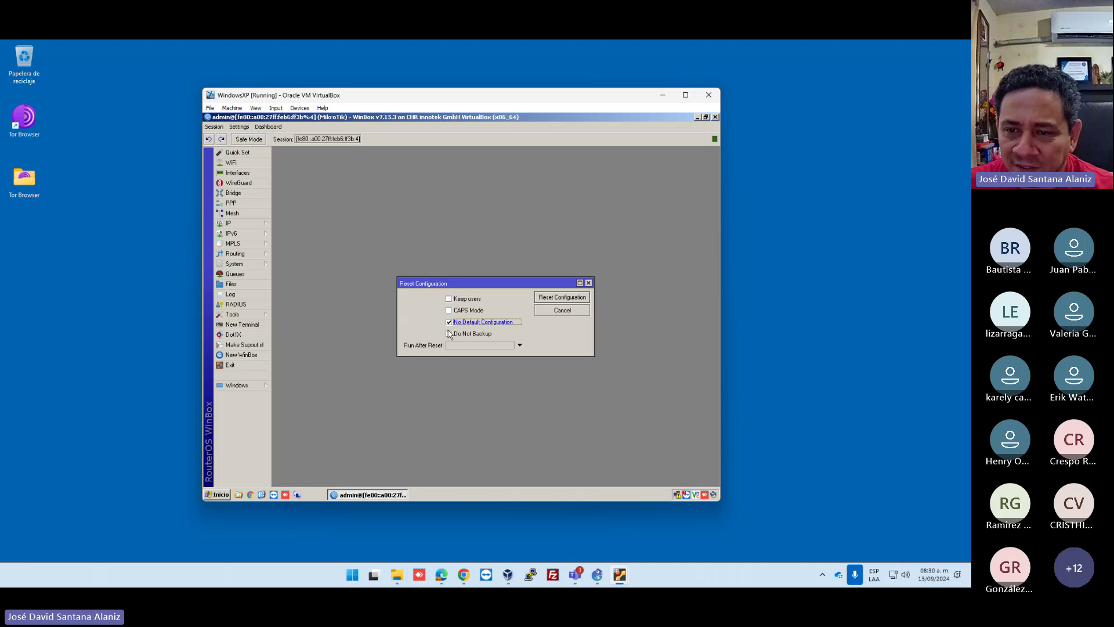
pyautogui.click(448, 335)
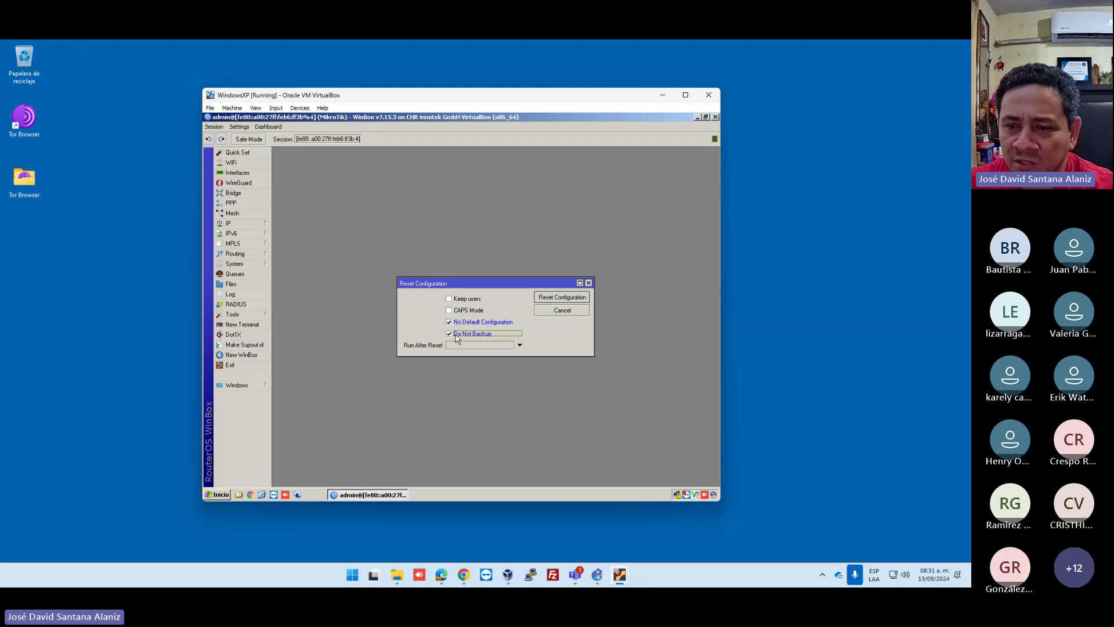
pyautogui.click(553, 301)
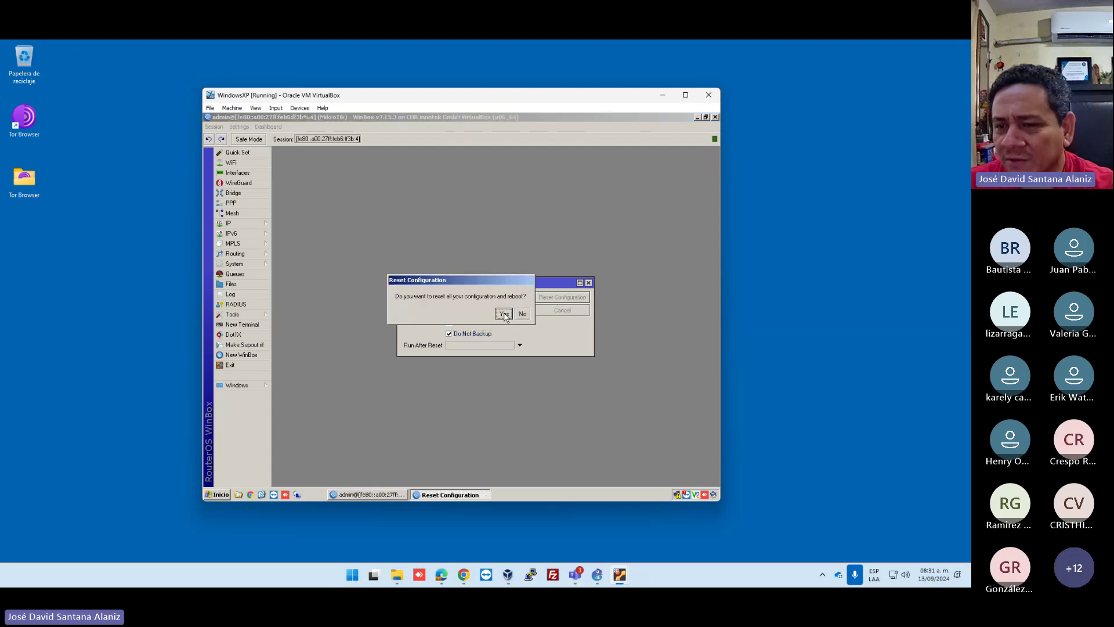
pyautogui.click(504, 314)
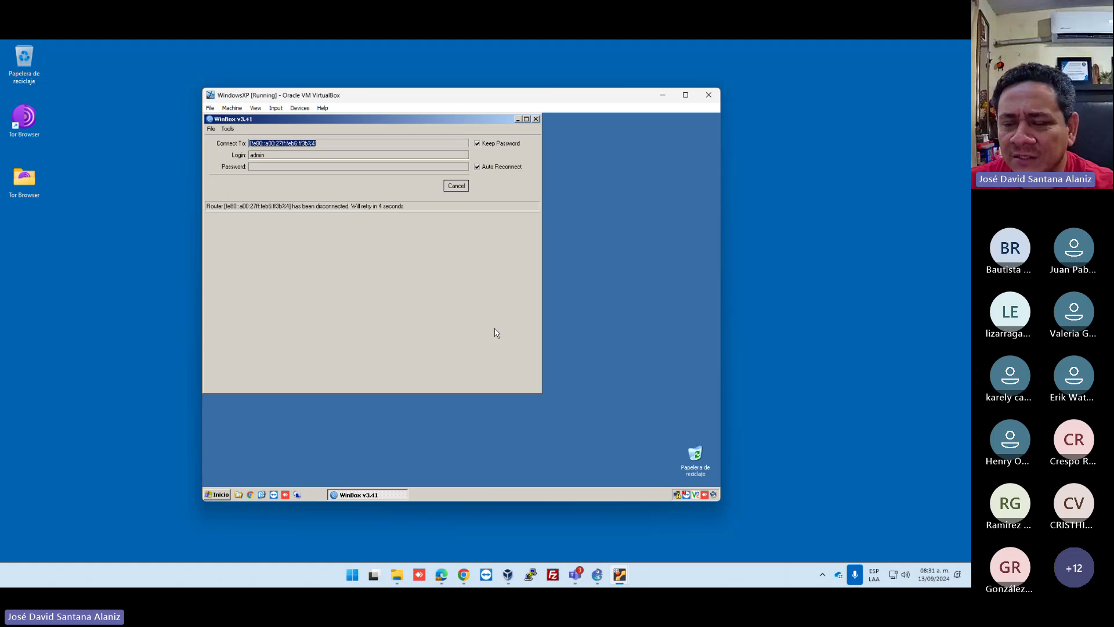
# Place the MikroTik console top right and Windows XP on the left, then cancel WinBox's connection attempt.
pyautogui.click(620, 574)
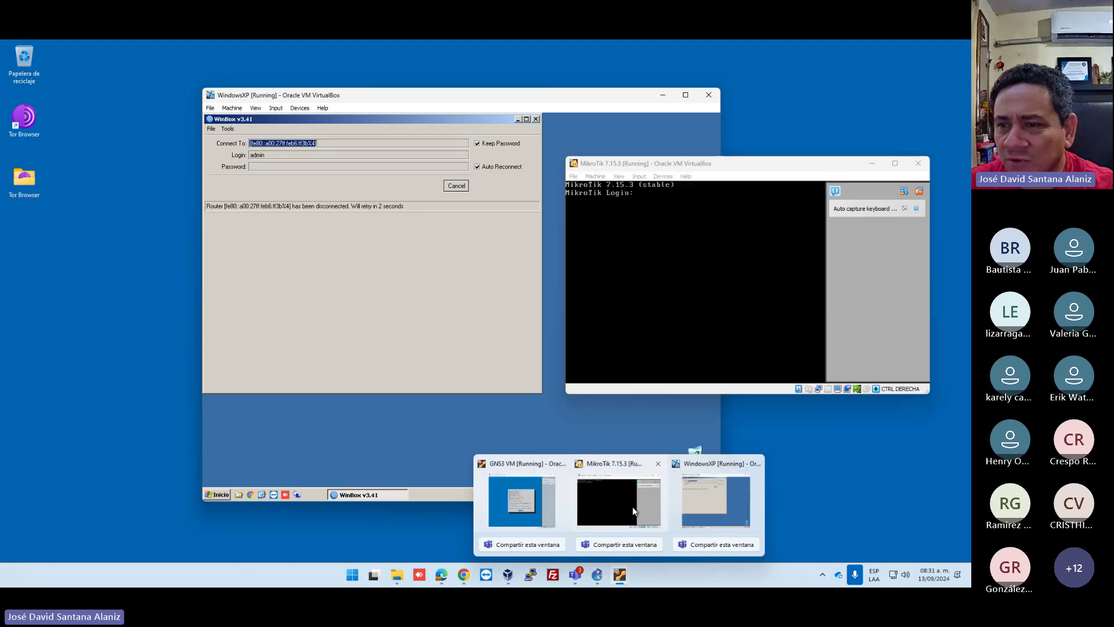
pyautogui.moveTo(620, 574)
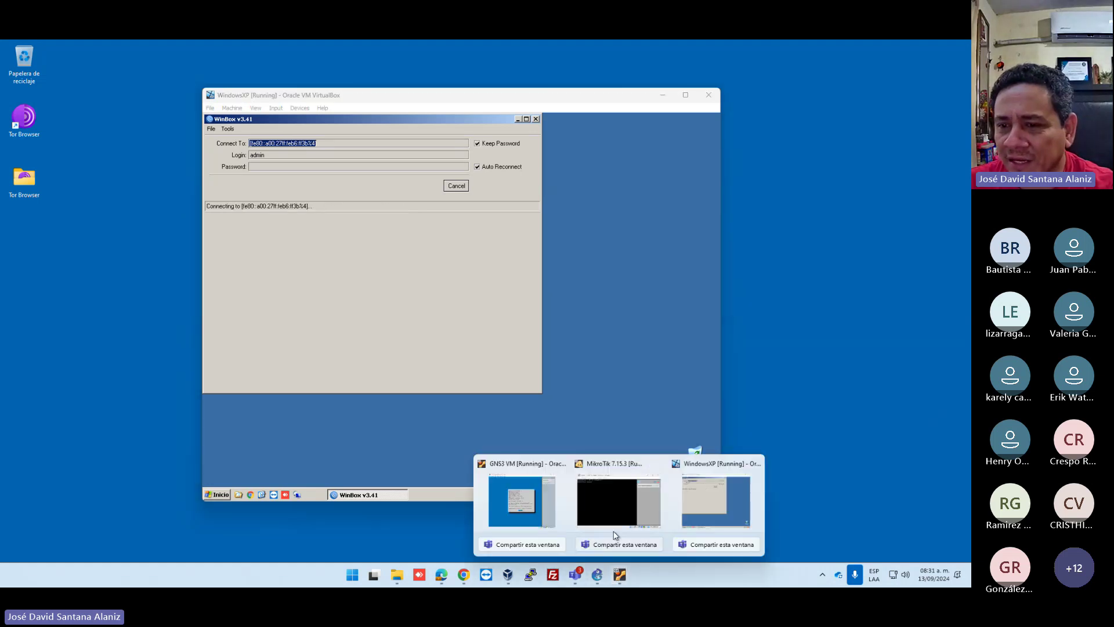
pyautogui.click(615, 535)
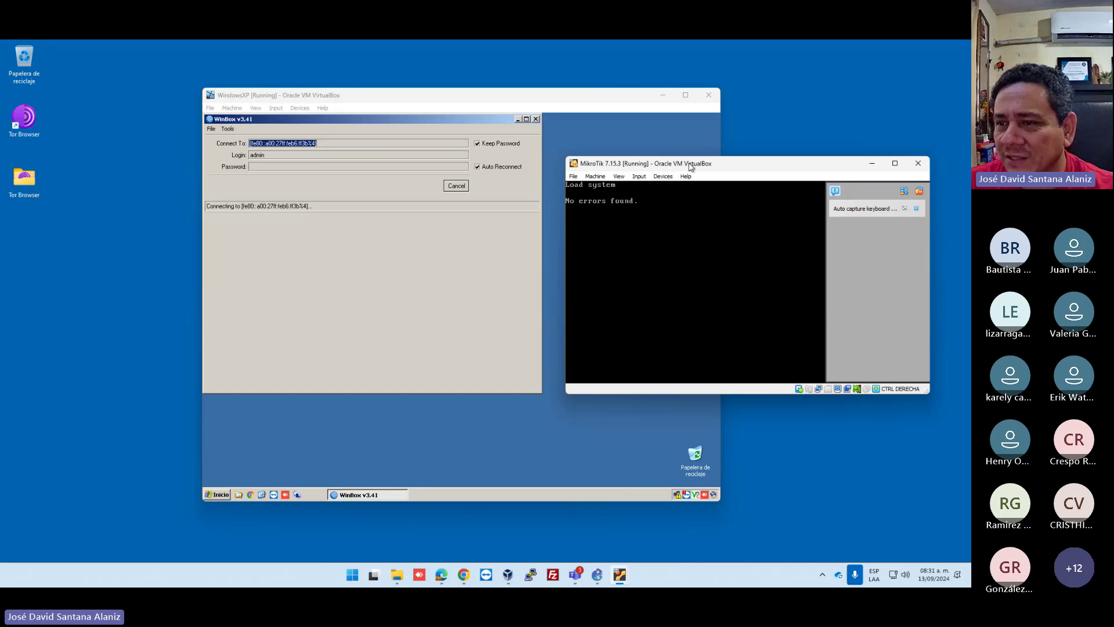
pyautogui.moveTo(682, 164); pyautogui.dragTo(722, 64)
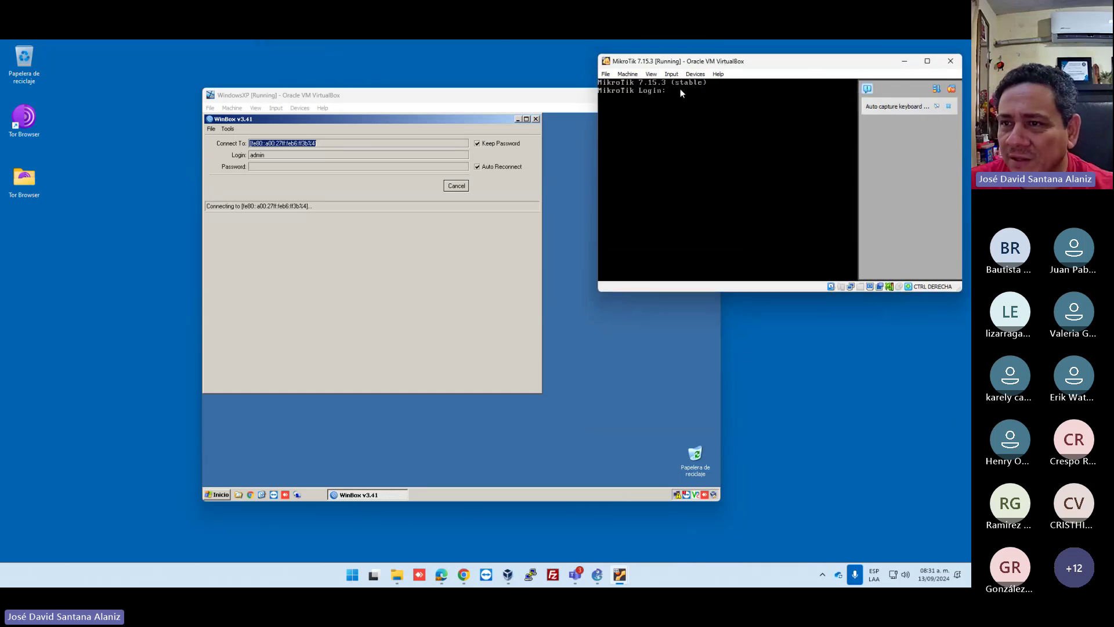
pyautogui.click(551, 100)
pyautogui.moveTo(567, 99); pyautogui.dragTo(430, 108)
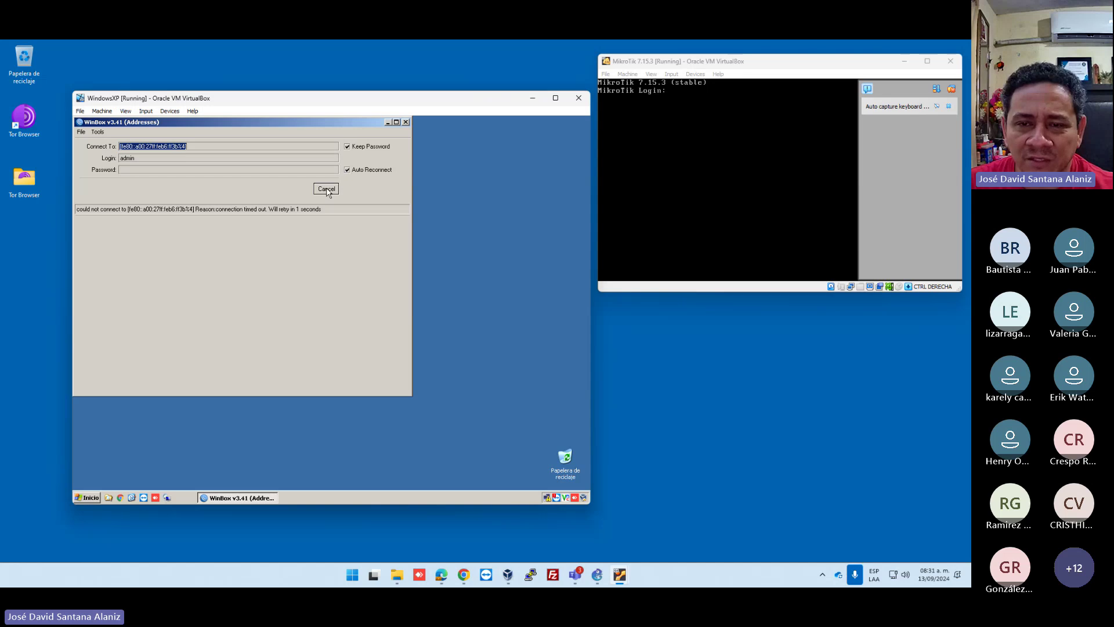
pyautogui.click(327, 189)
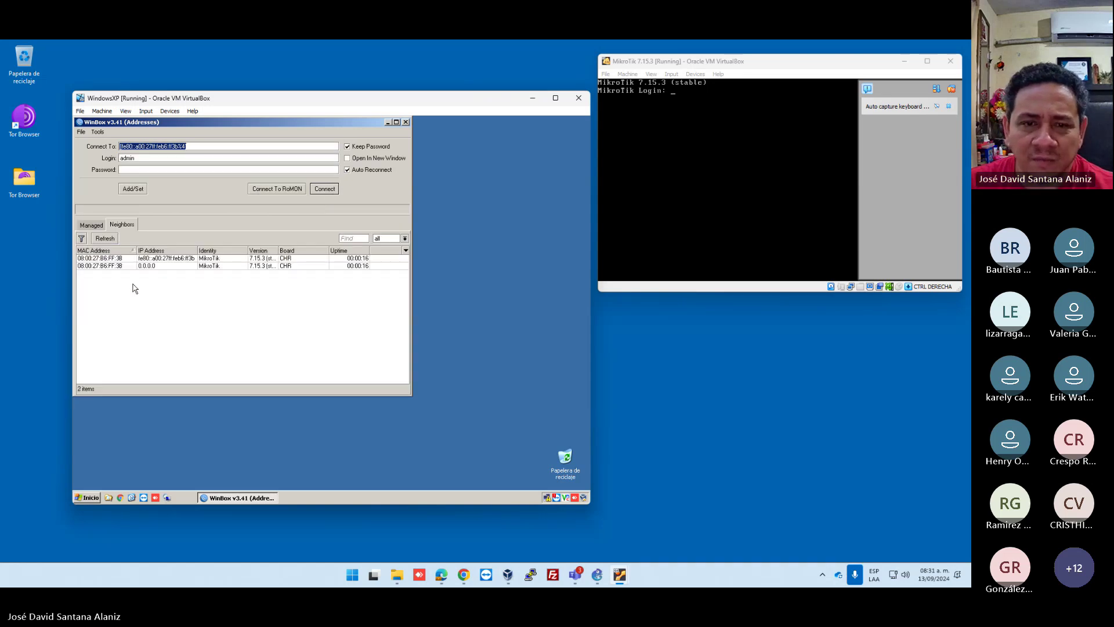
# Connect to the first neighbor and set a new admin password with the old password left blank.
pyautogui.click(152, 259)
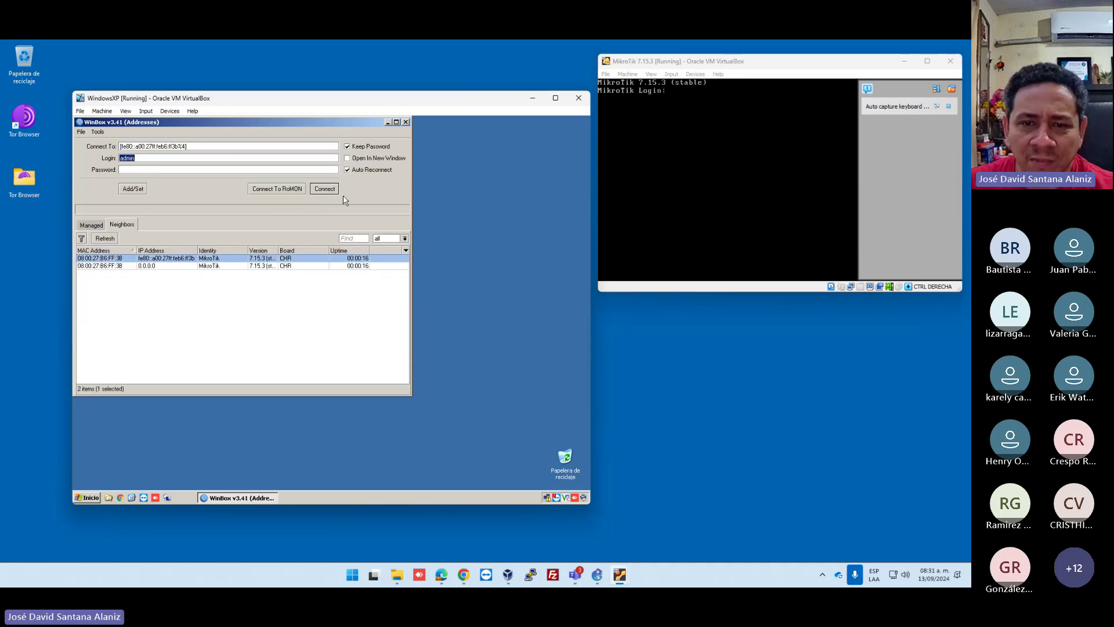
pyautogui.click(325, 192)
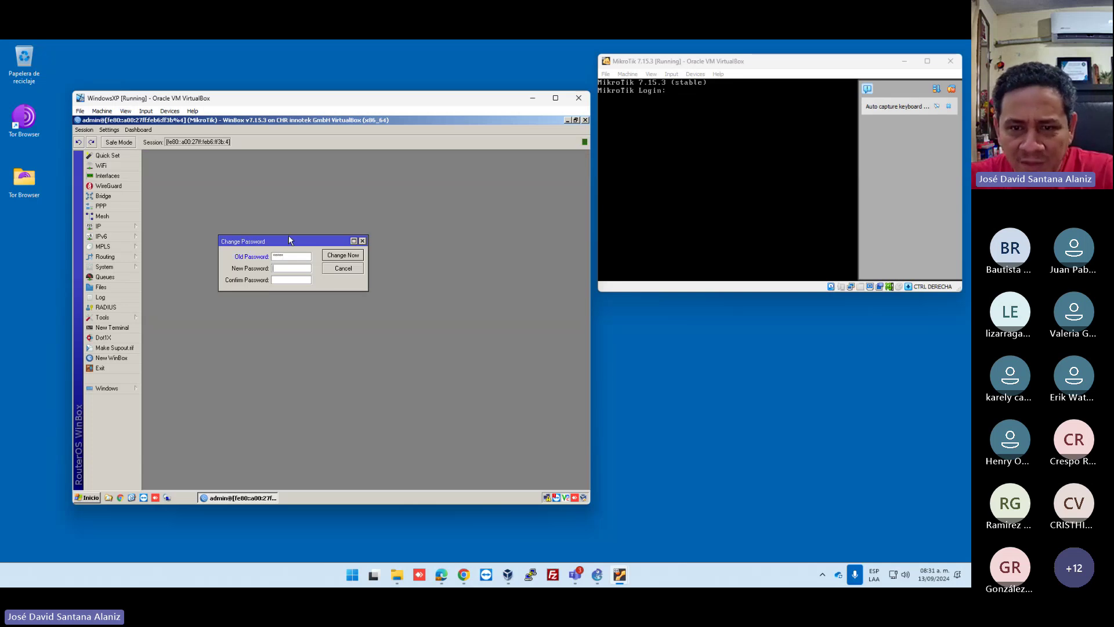
pyautogui.press('Tab')
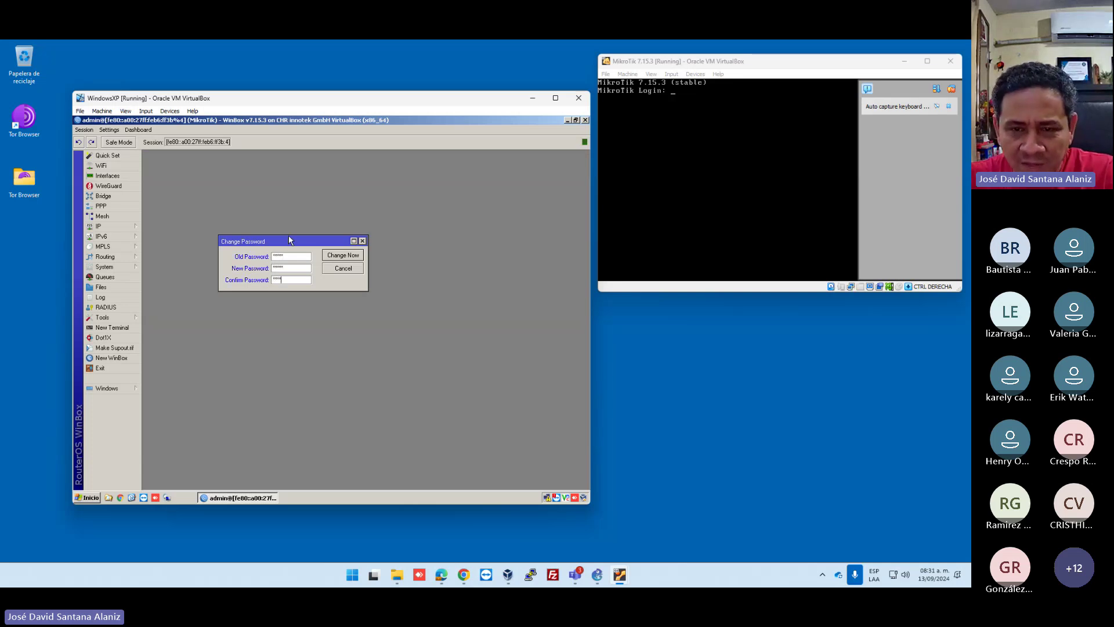
pyautogui.click(343, 255)
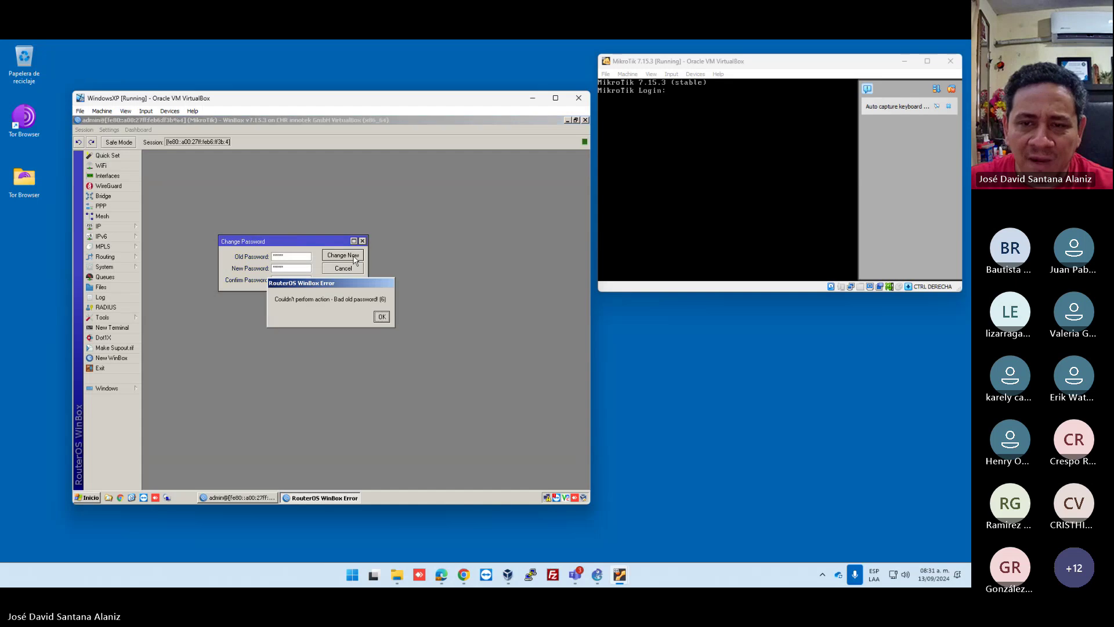
pyautogui.click(380, 317)
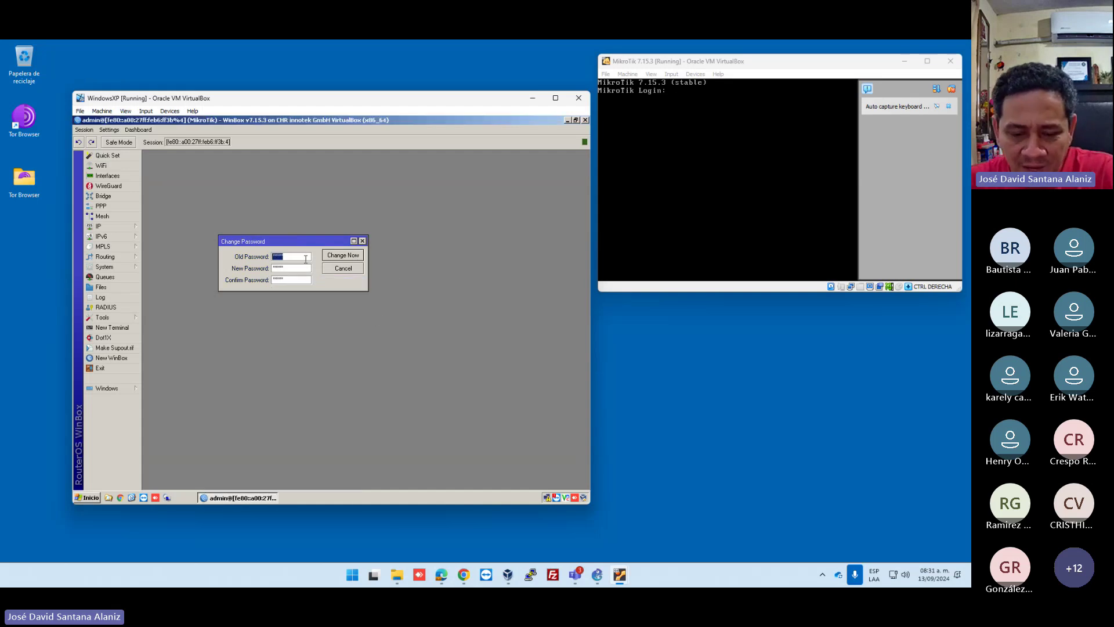
pyautogui.press('BackSpace')
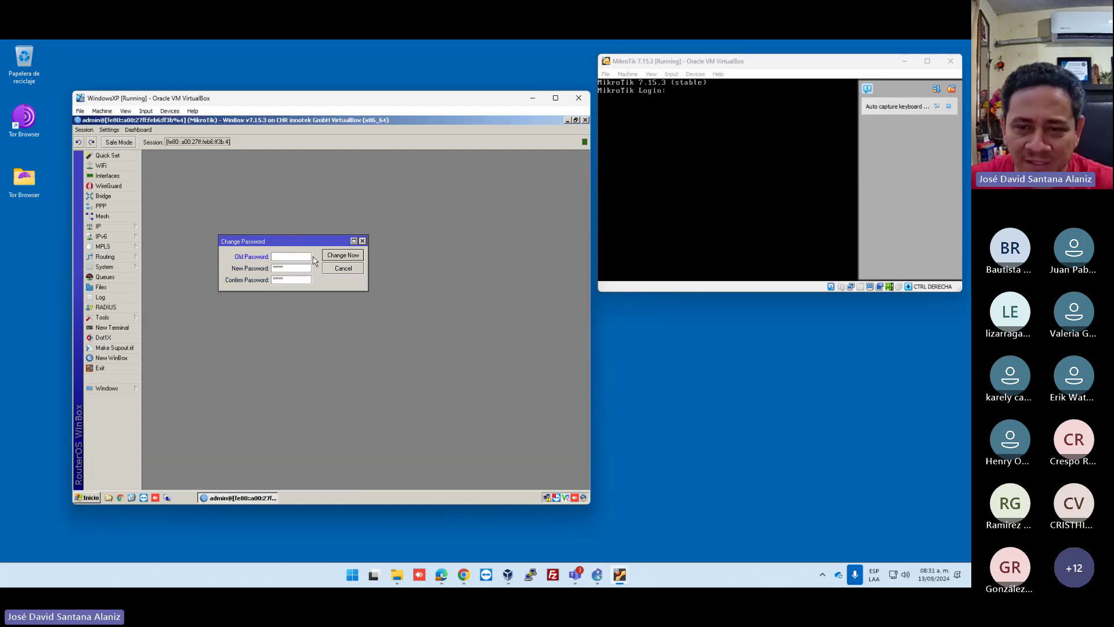
pyautogui.click(344, 257)
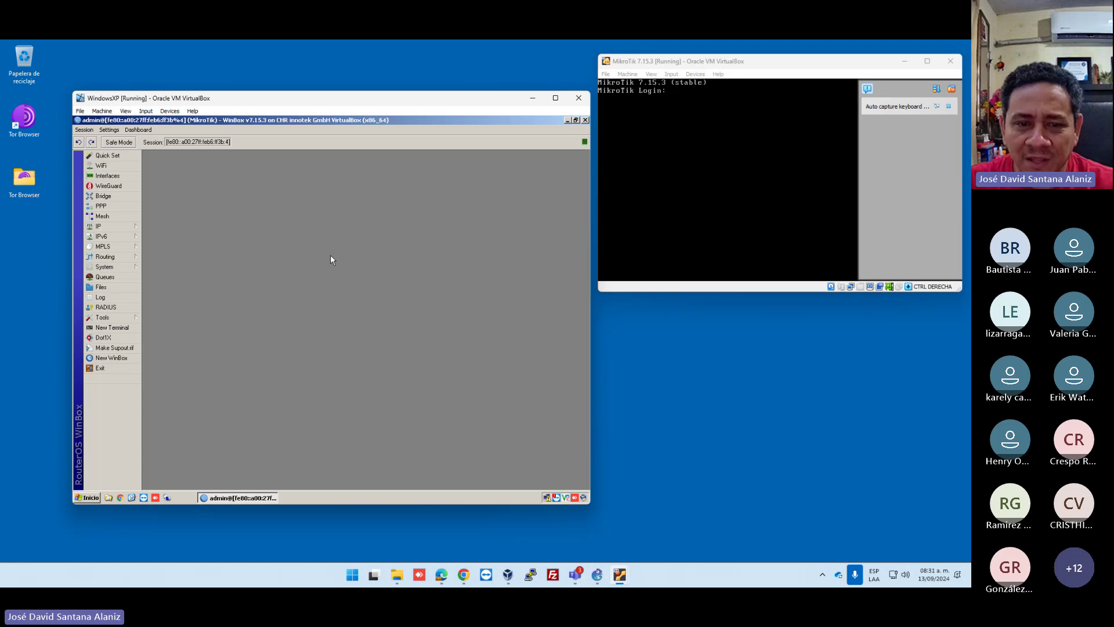
# Open IP > Addresses and select the 10.0.2.15/24 entry.
pyautogui.click(107, 227)
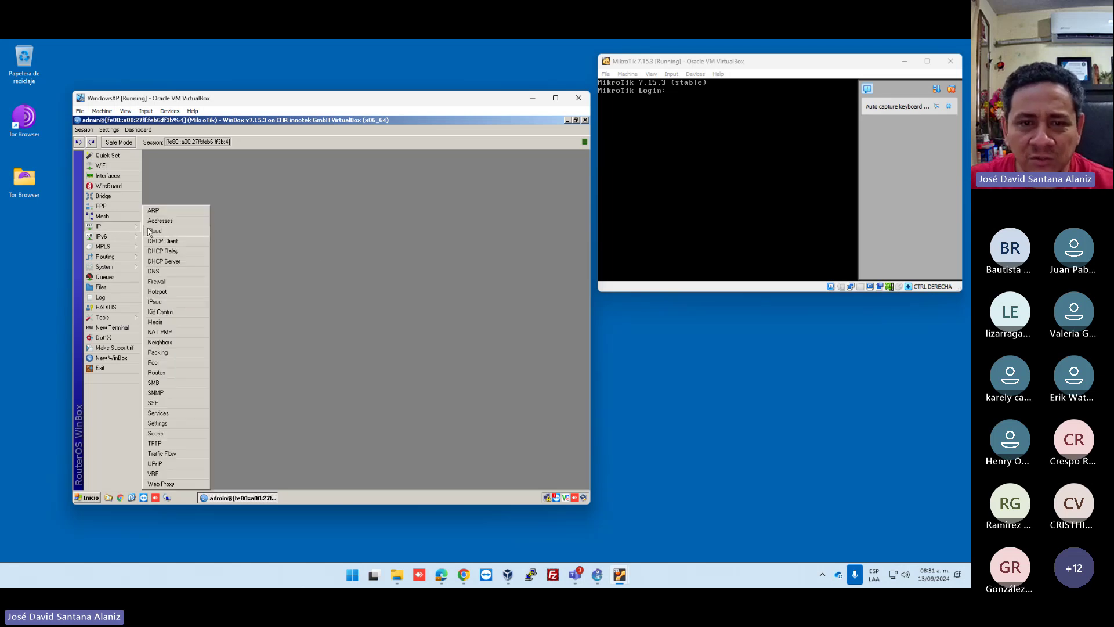
pyautogui.click(158, 221)
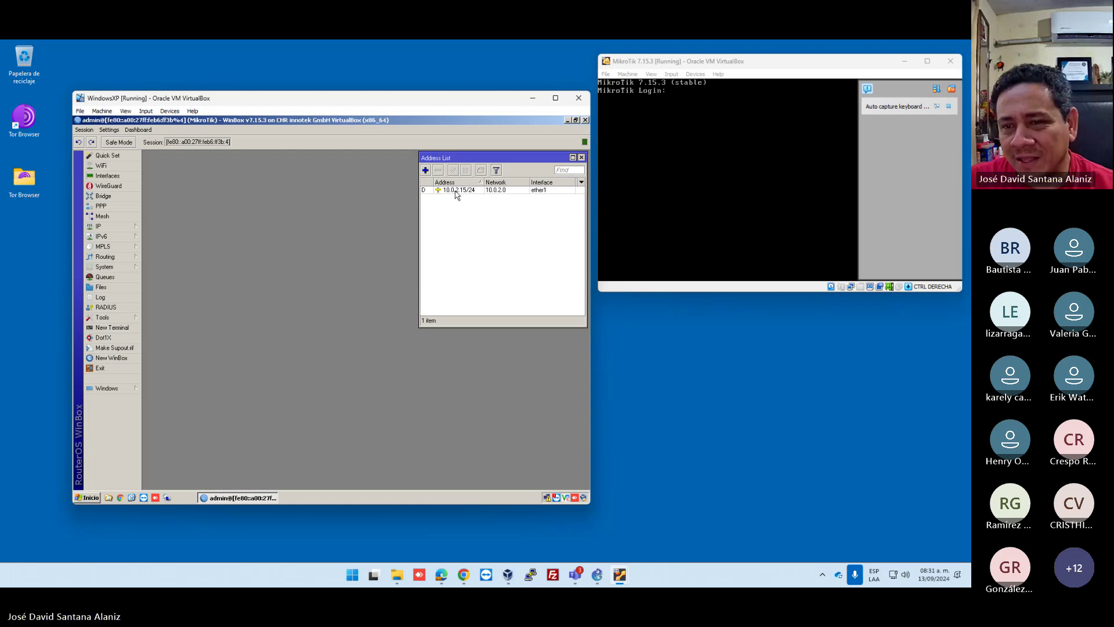
pyautogui.click(457, 191)
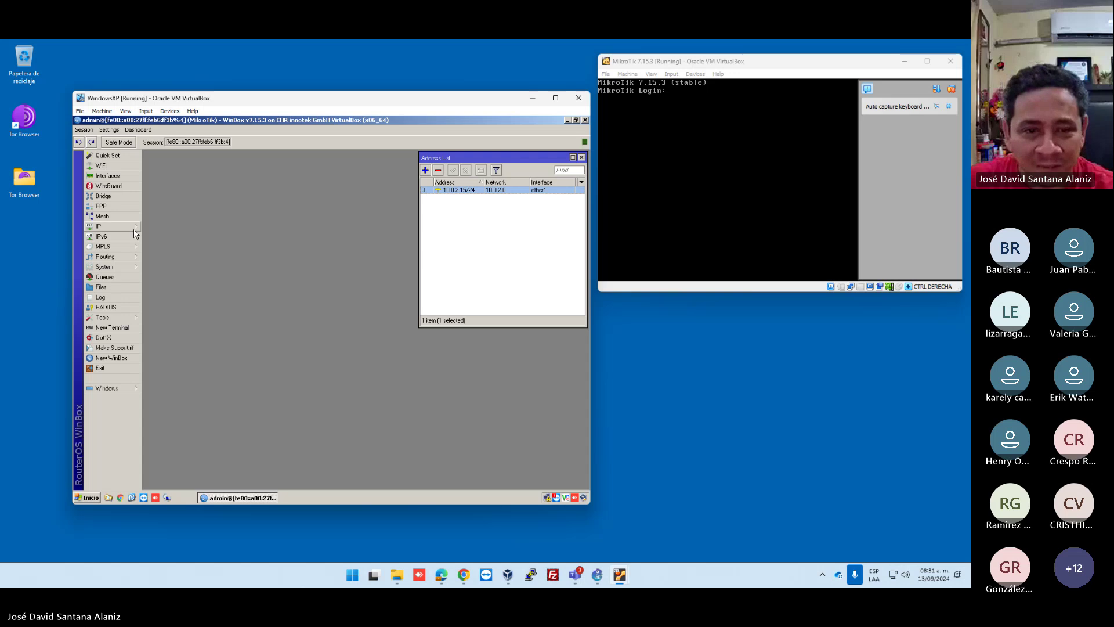
# Reset the router configuration with No Default Configuration and confirm the reboot.
pyautogui.click(99, 227)
pyautogui.click(104, 266)
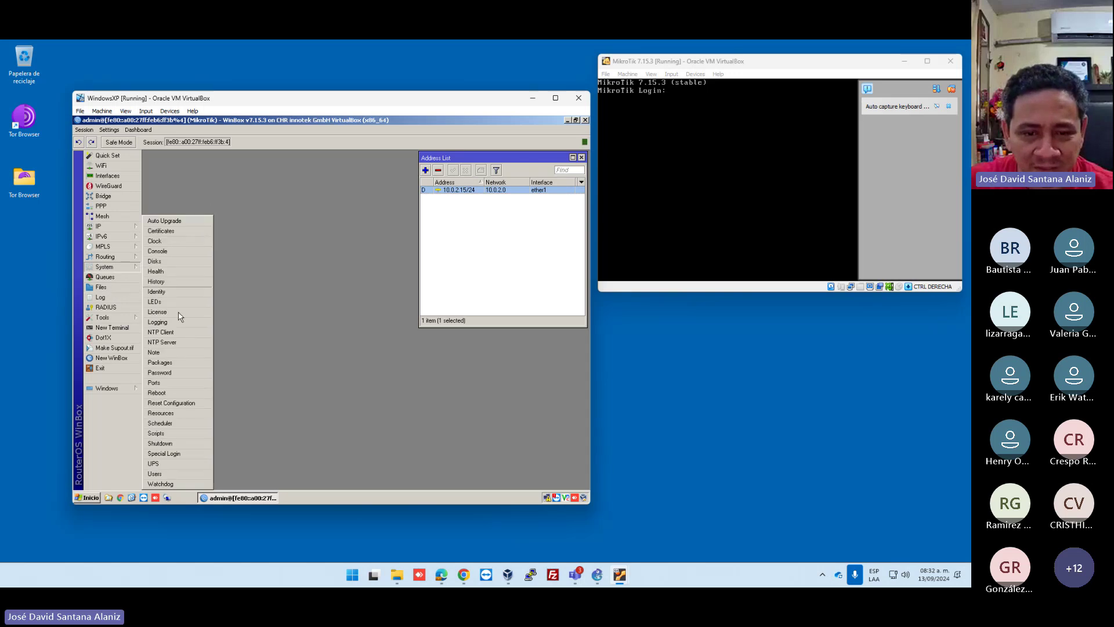
pyautogui.click(186, 404)
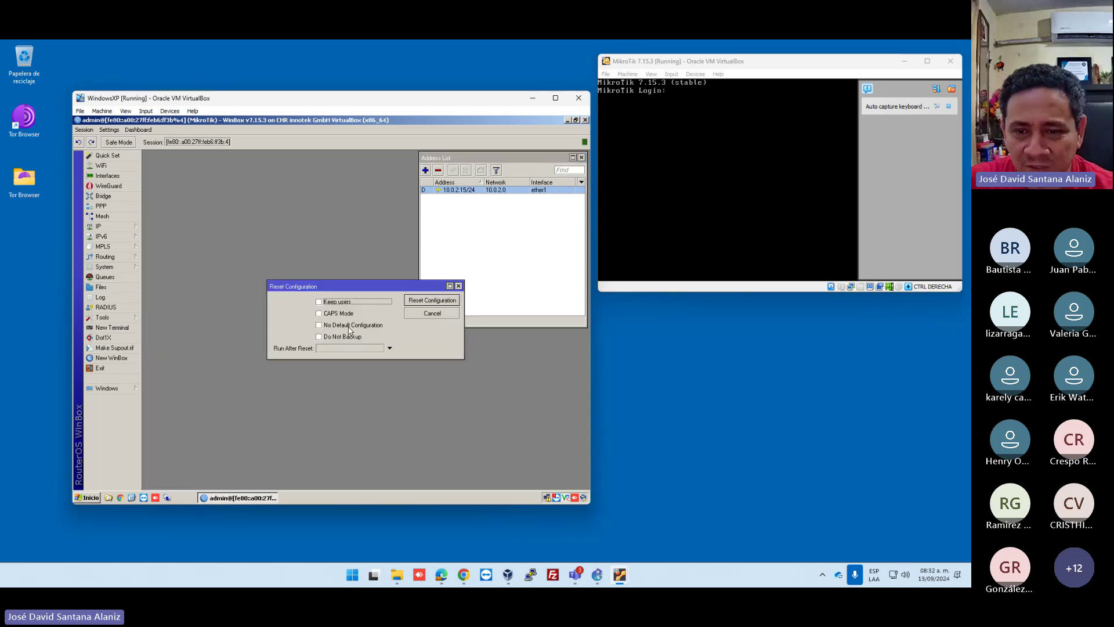
pyautogui.click(349, 329)
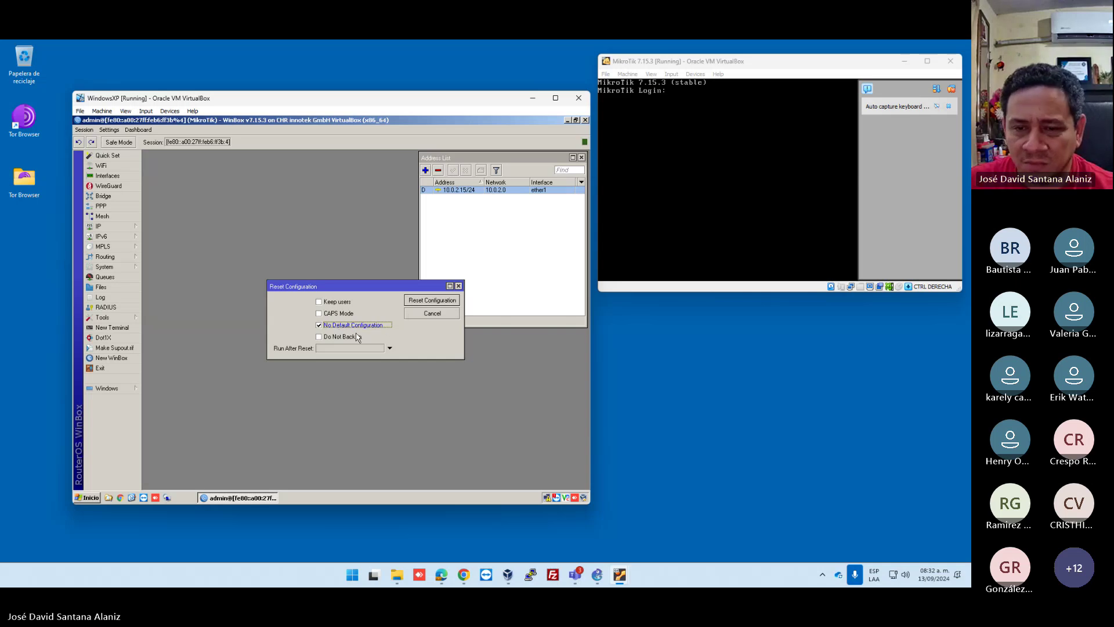
pyautogui.click(412, 302)
pyautogui.click(374, 317)
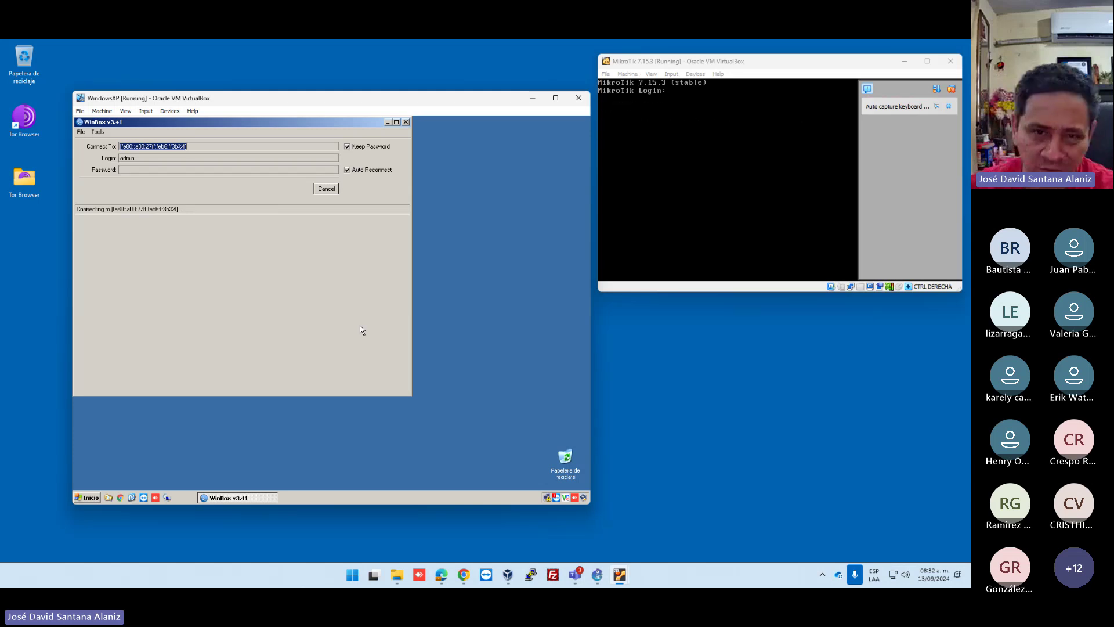
# Cancel the pending reconnect, log into the first neighbor again, and dismiss the Change Password prompt.
pyautogui.click(328, 189)
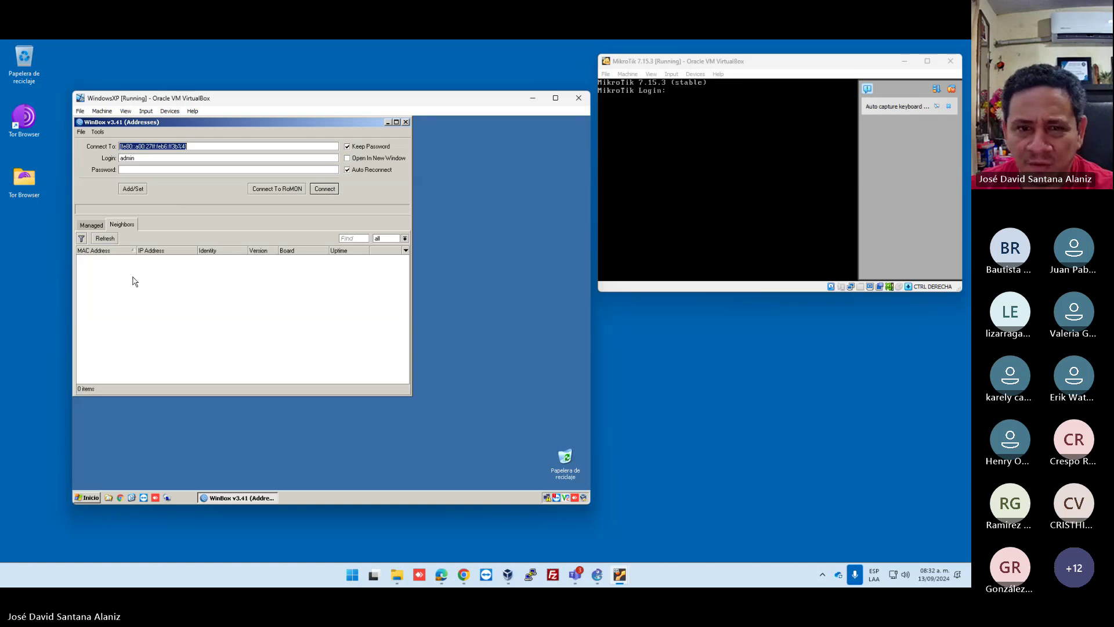
pyautogui.click(97, 227)
pyautogui.click(118, 226)
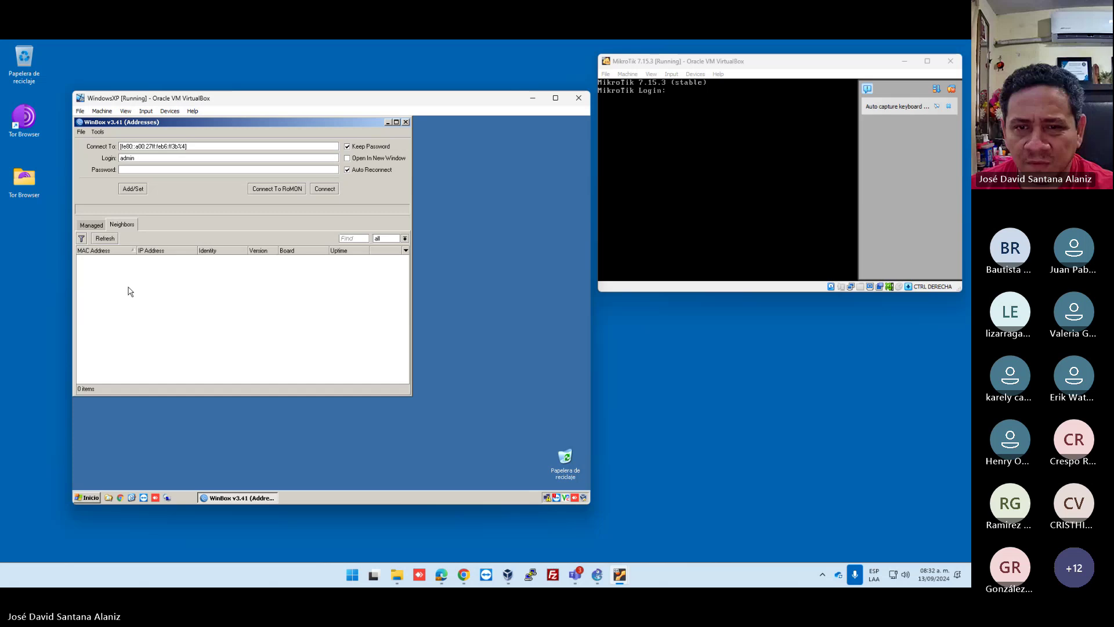
pyautogui.click(172, 261)
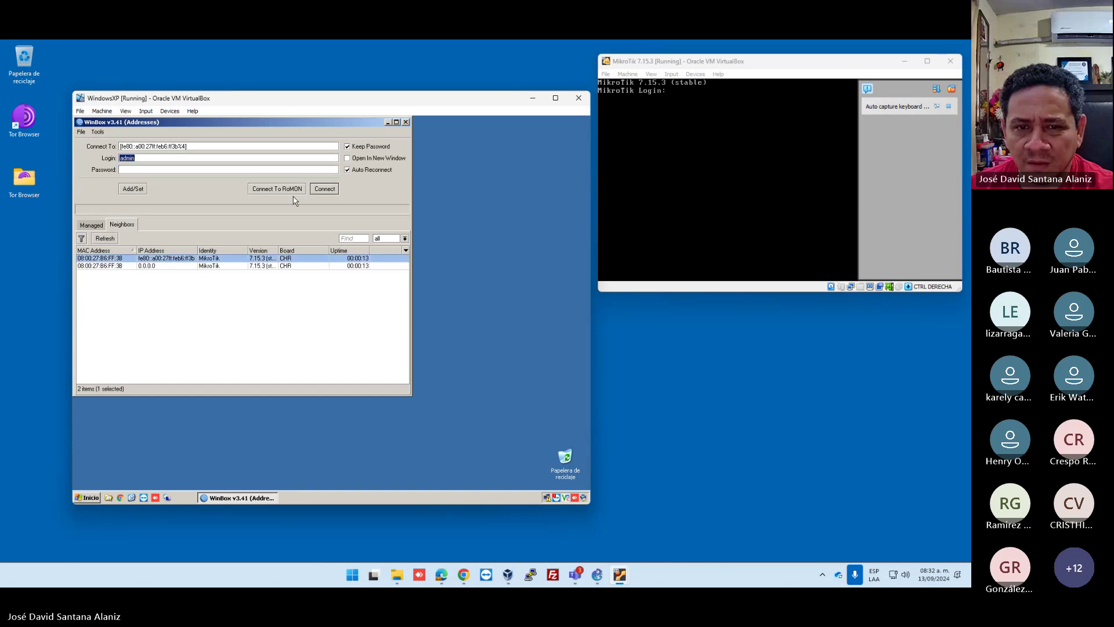
pyautogui.click(324, 189)
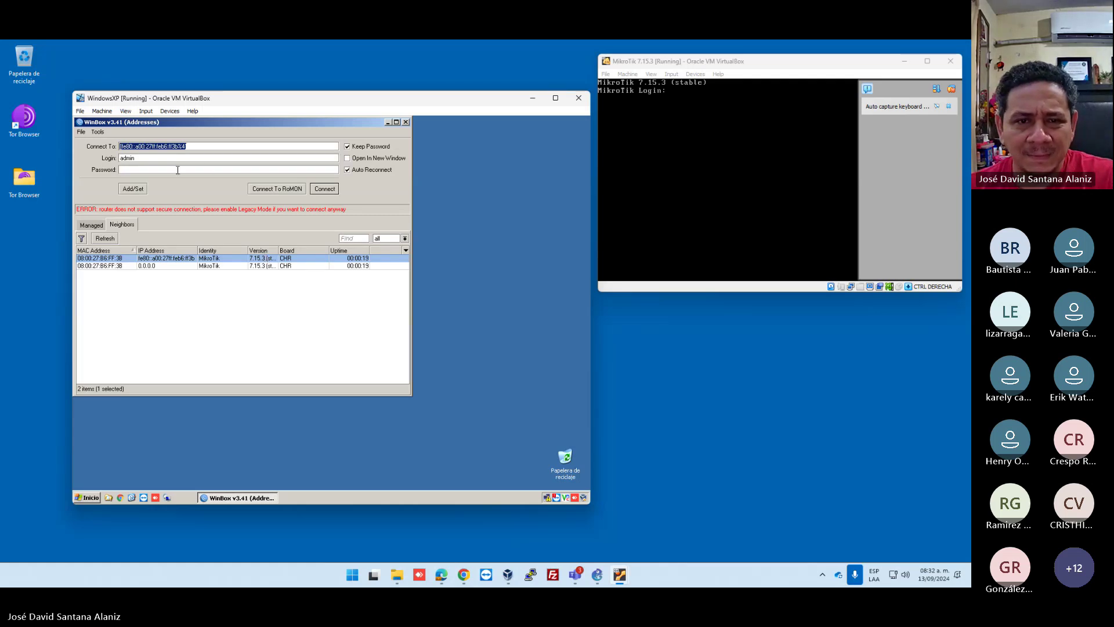
pyautogui.doubleClick(175, 263)
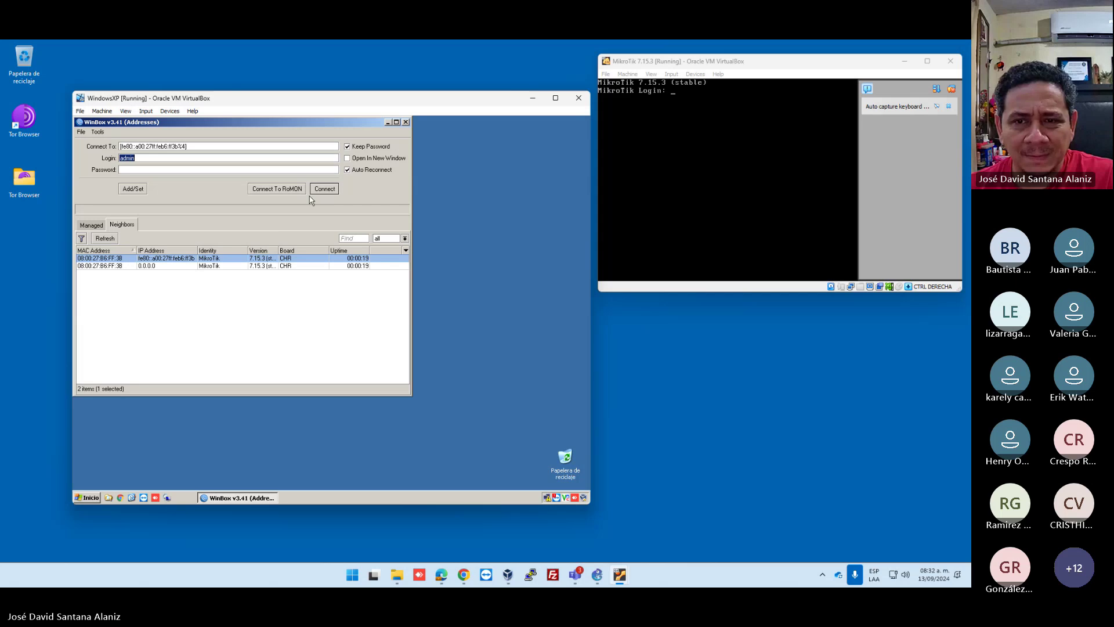
pyautogui.press('Tab')
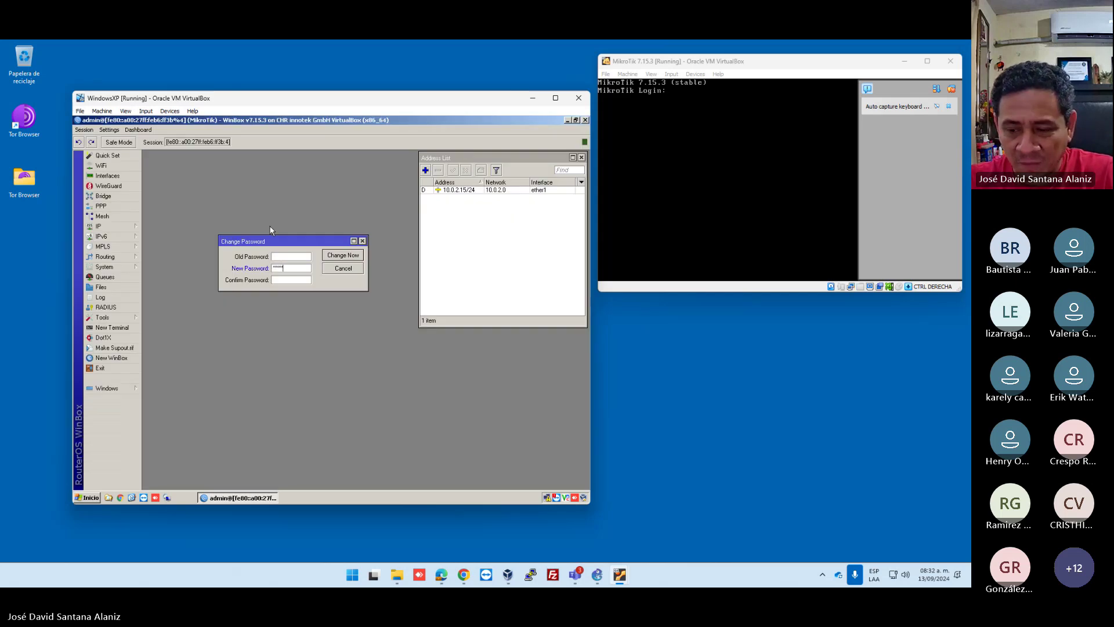
pyautogui.press('BackSpace')
pyautogui.press('BackSpace')
pyautogui.press('BackSpace')
pyautogui.press('BackSpace')
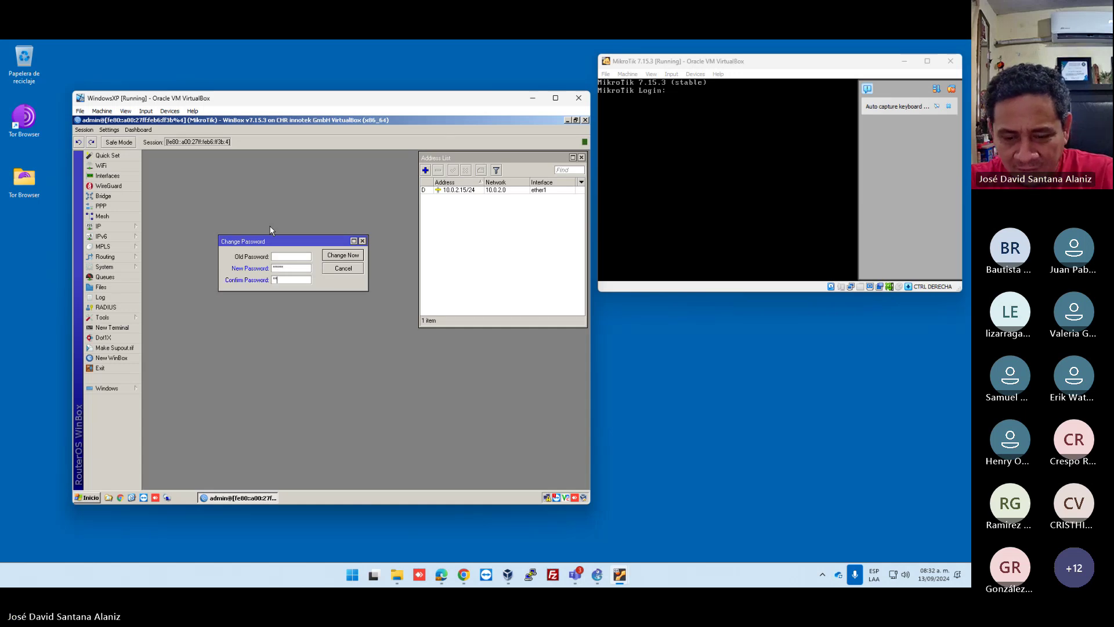
pyautogui.press('Escape')
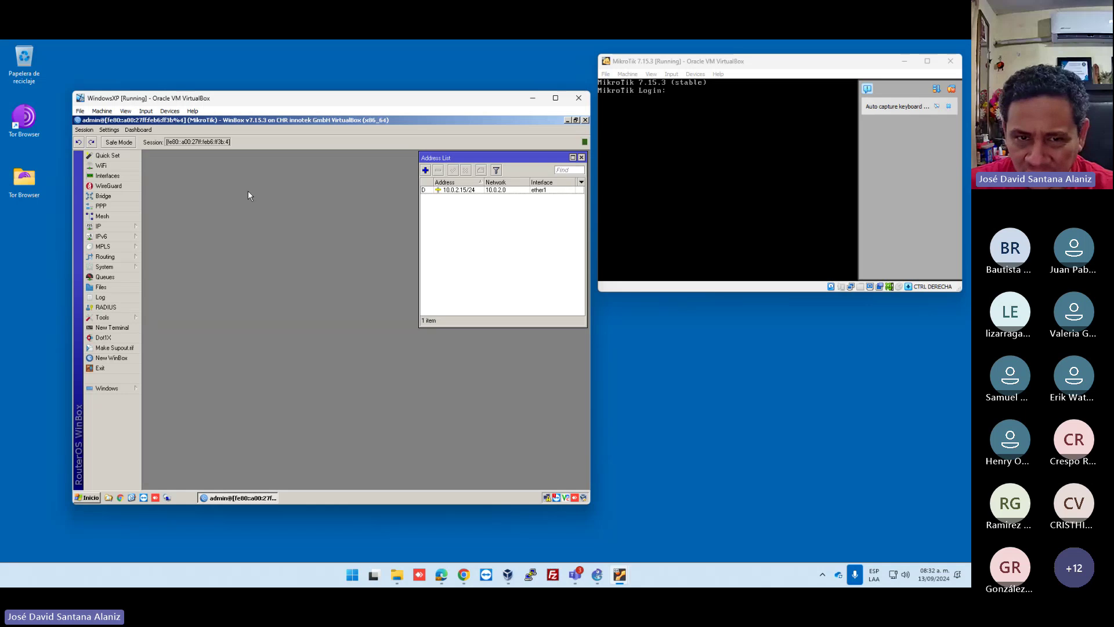
# Delete the ether1 DHCP client so the 10.0.2.15/24 address disappears.
pyautogui.click(447, 190)
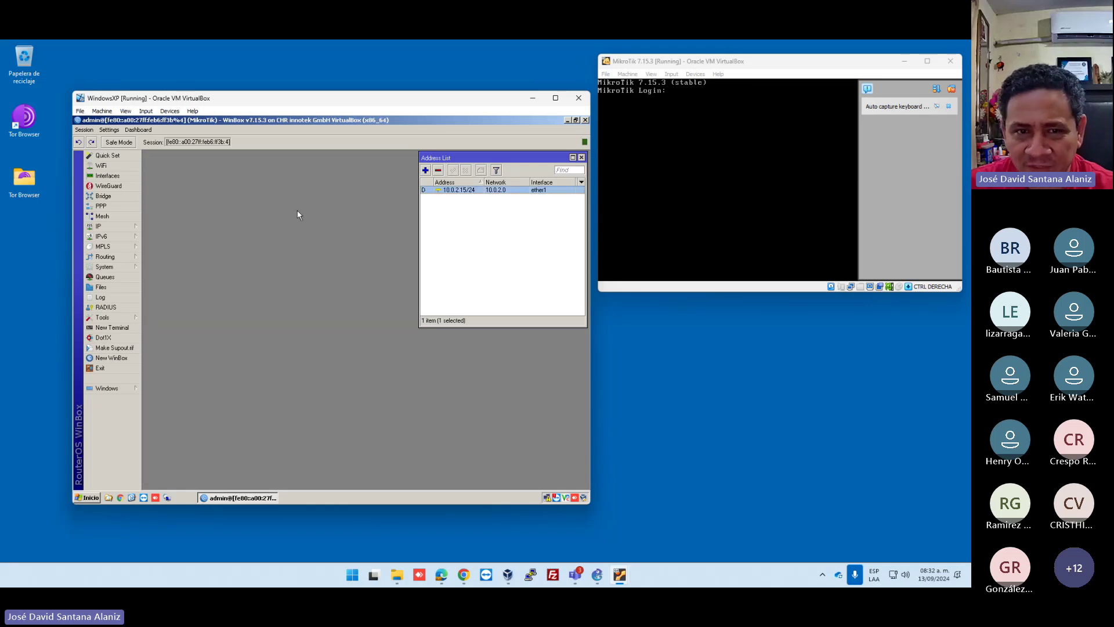
pyautogui.click(110, 227)
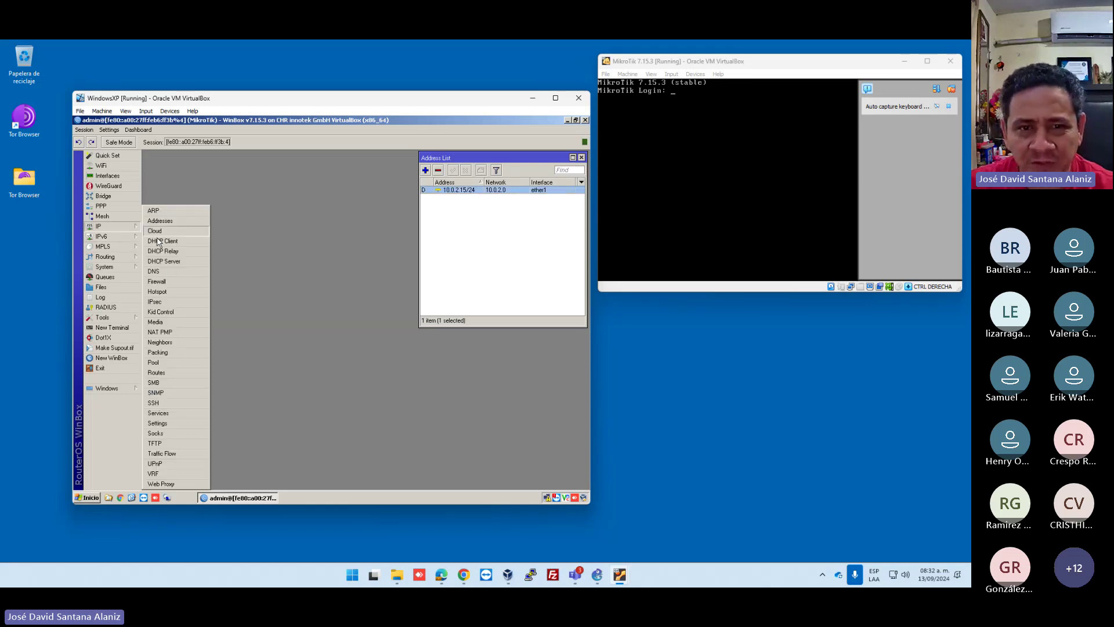
pyautogui.click(208, 242)
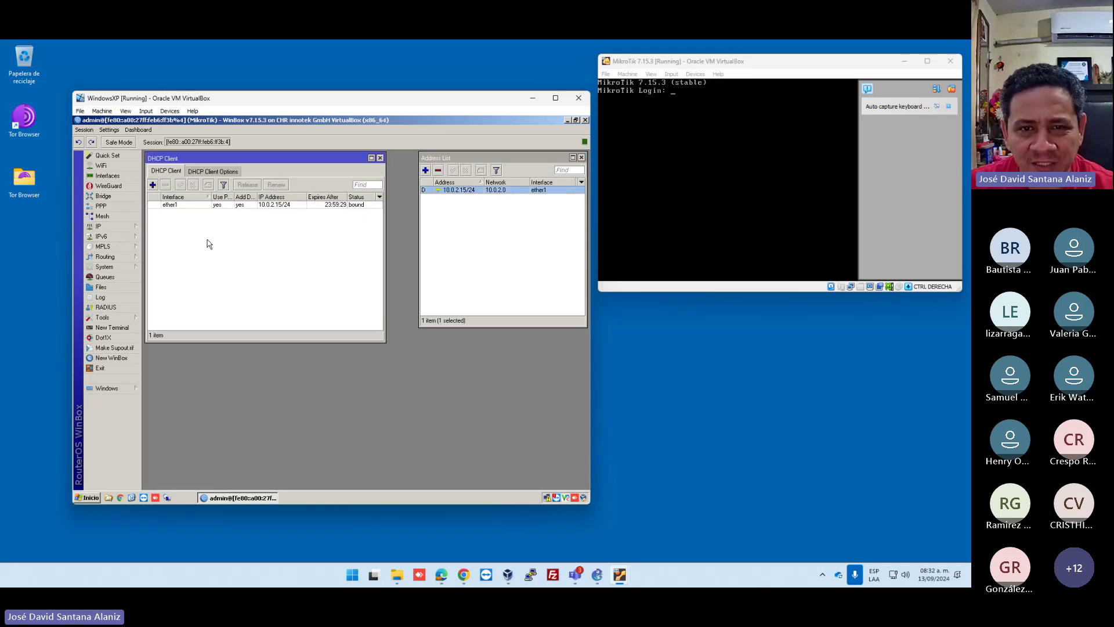
pyautogui.click(170, 203)
pyautogui.press('Delete')
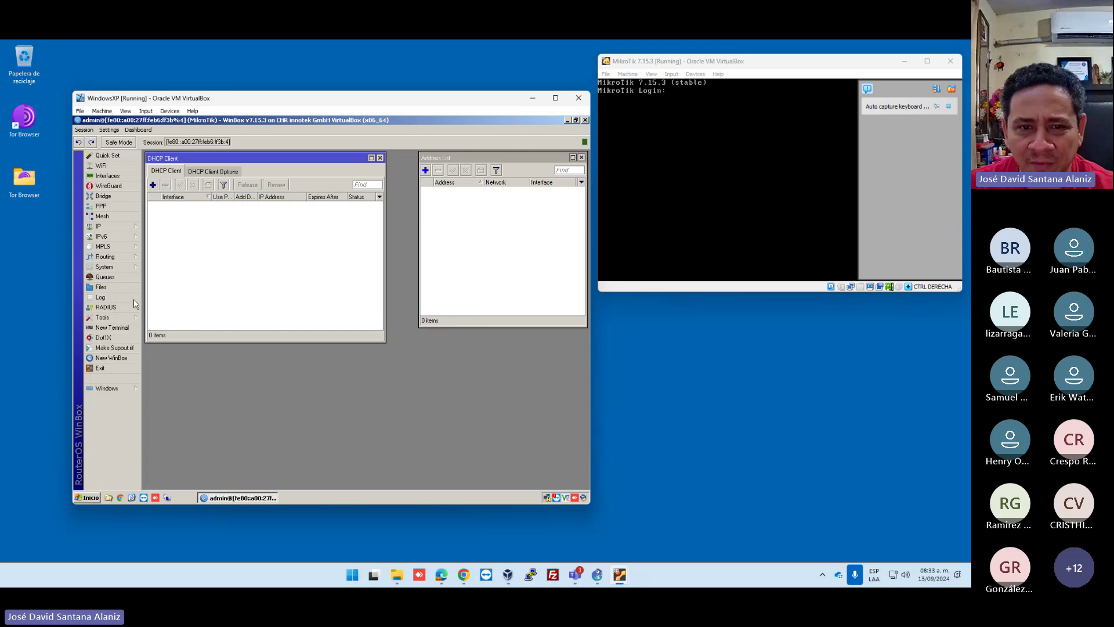
# Open the route list and DNS settings and arrange their windows side by side.
pyautogui.click(113, 226)
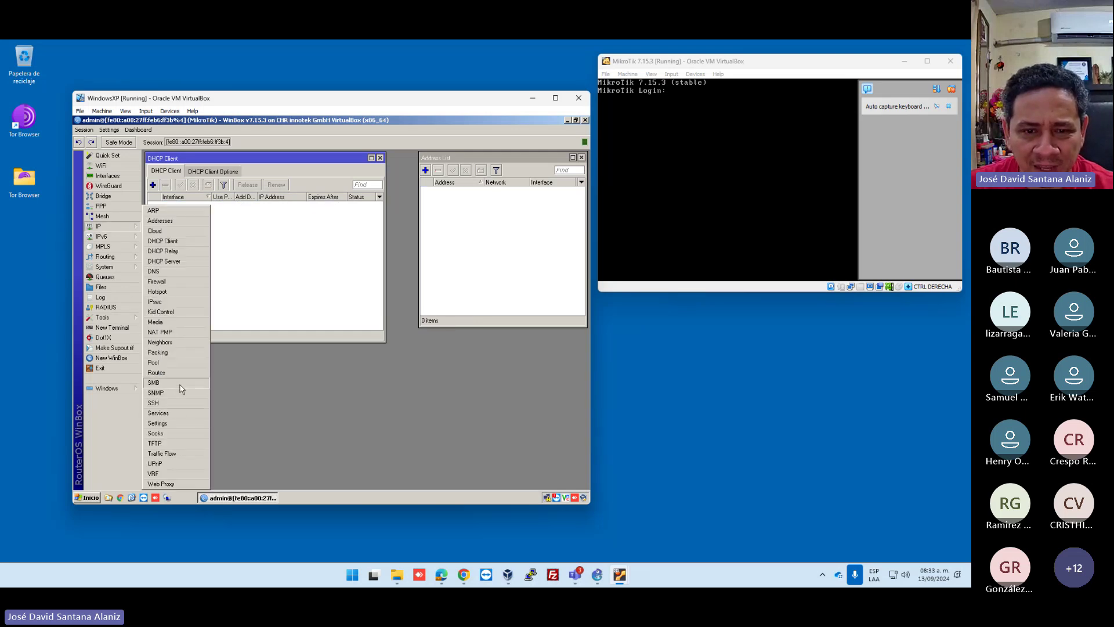
pyautogui.click(166, 372)
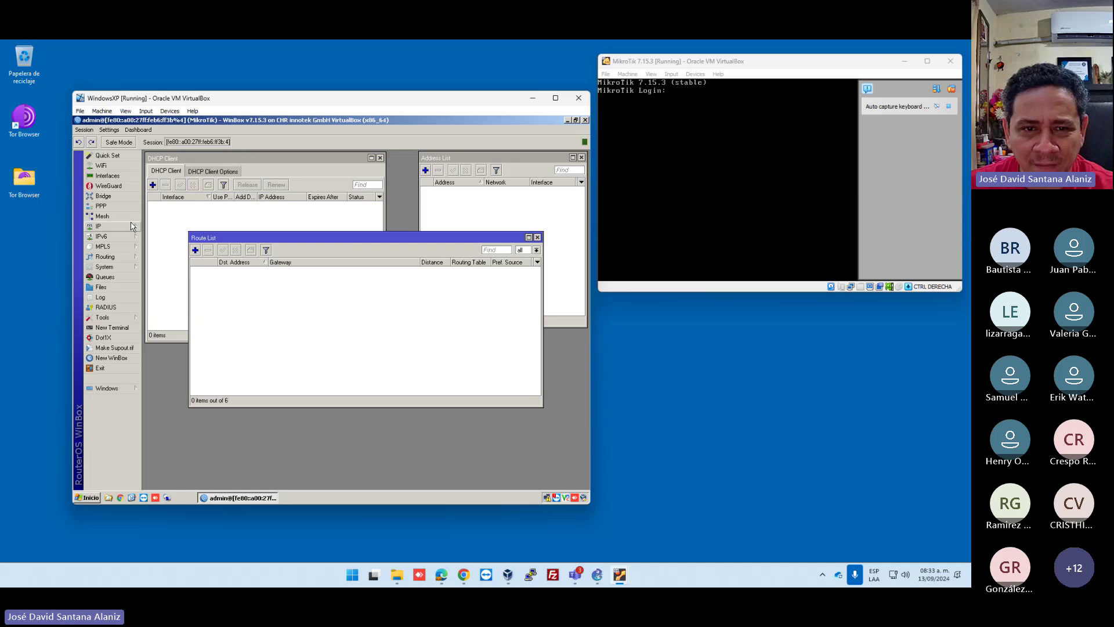
pyautogui.click(132, 226)
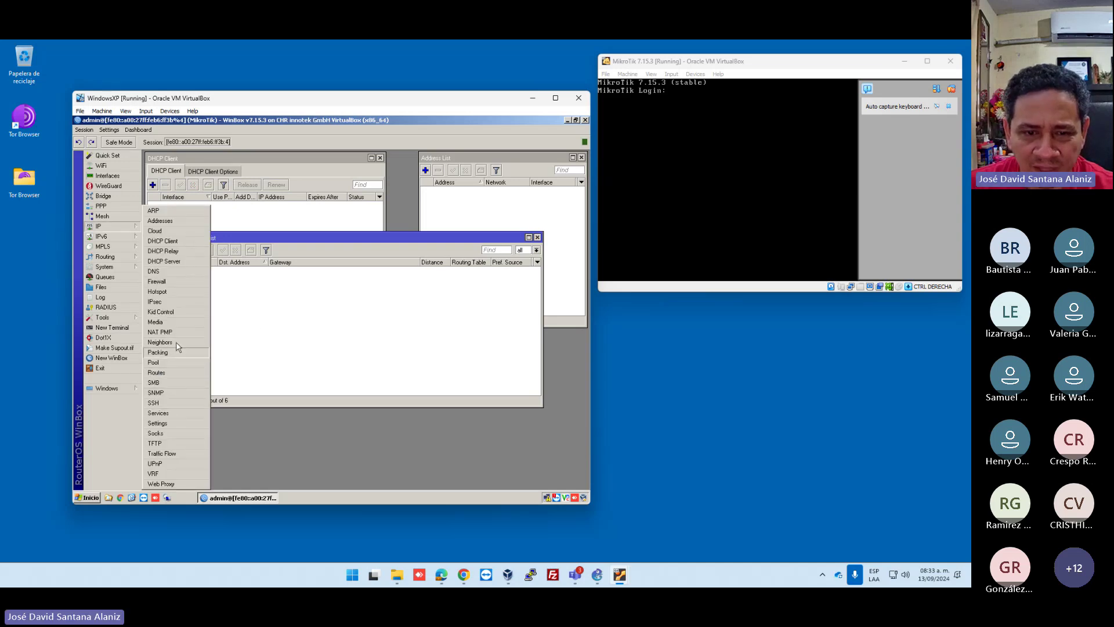
pyautogui.click(155, 271)
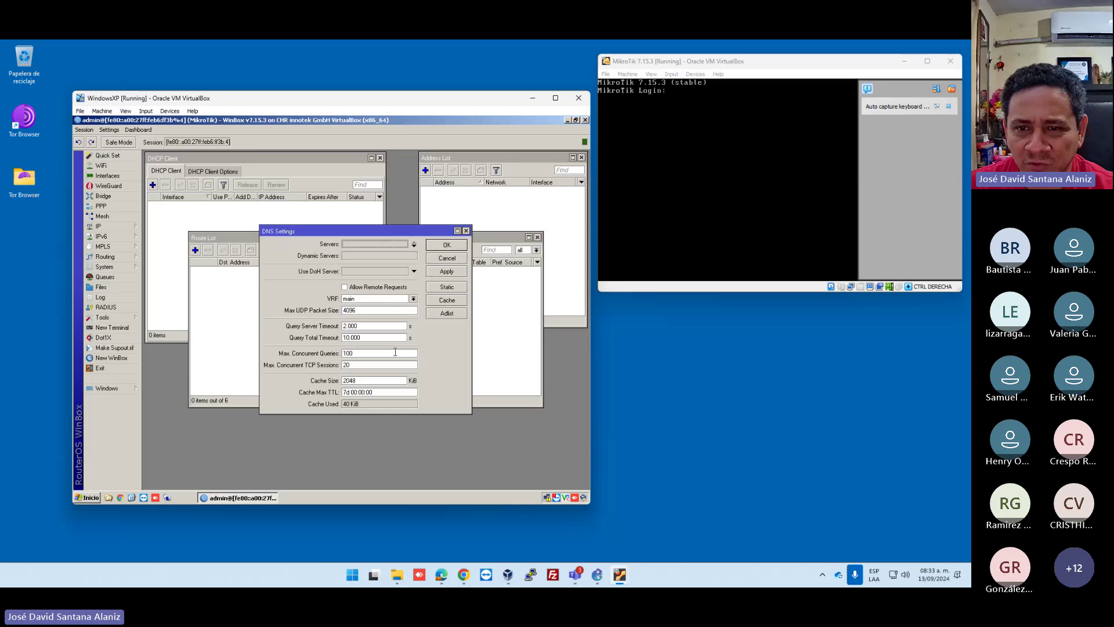
pyautogui.moveTo(379, 231); pyautogui.dragTo(464, 314)
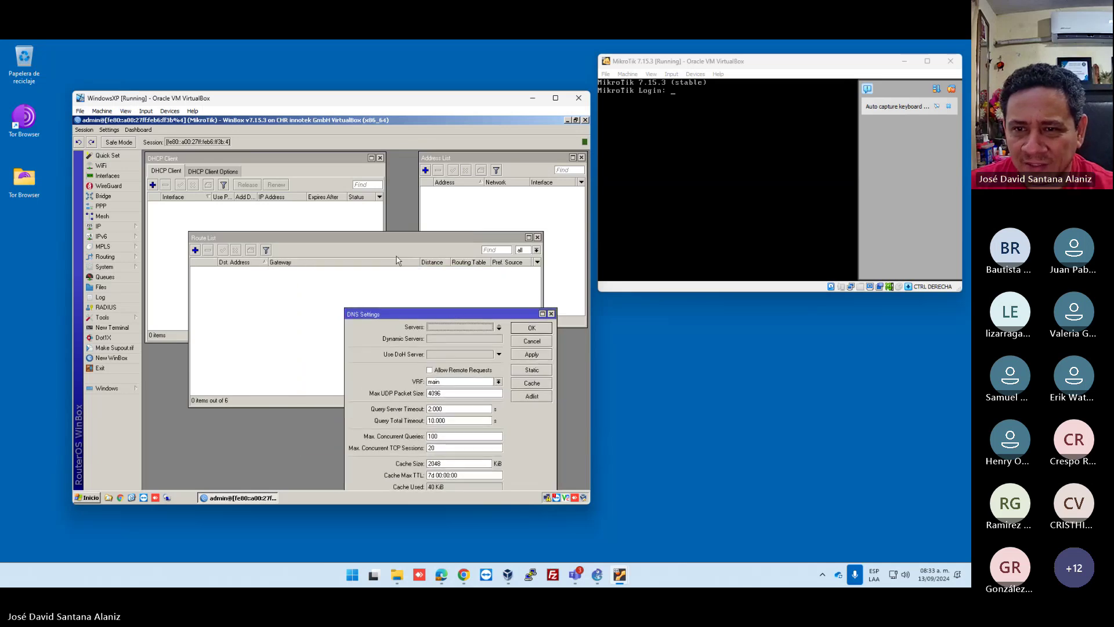
pyautogui.moveTo(421, 99); pyautogui.dragTo(413, 71)
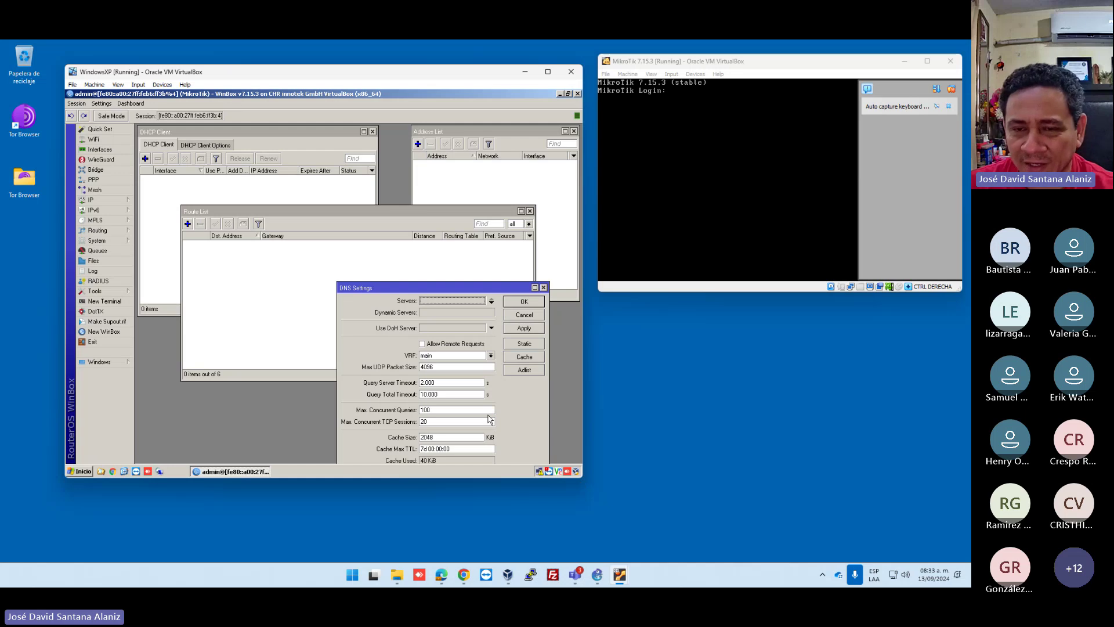
pyautogui.moveTo(348, 211); pyautogui.dragTo(309, 251)
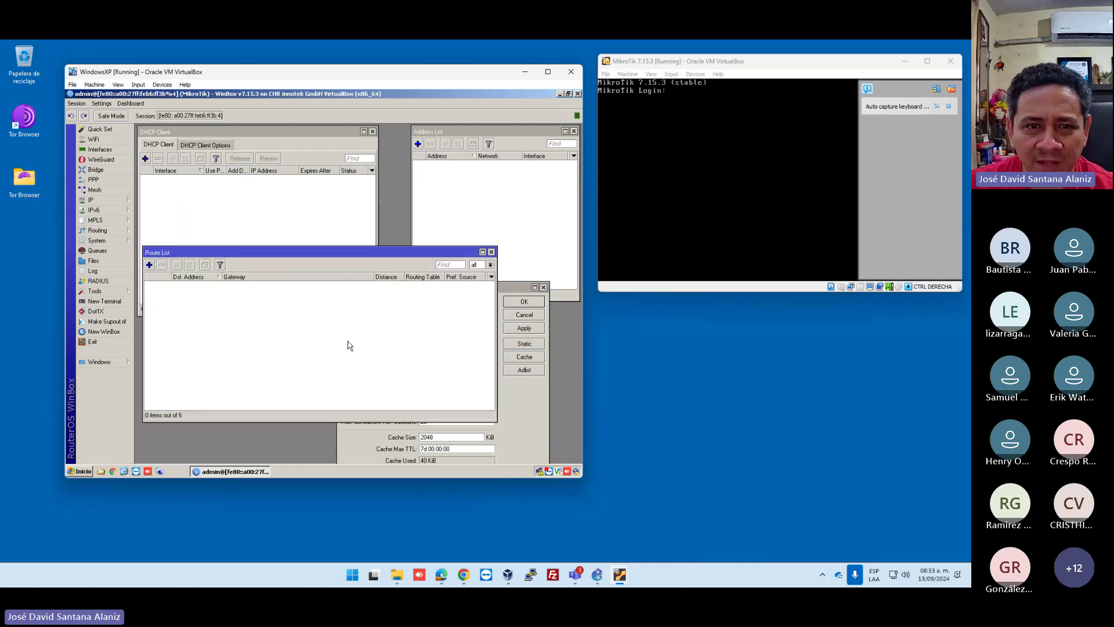
# Close the route list, DNS settings, DHCP client and address windows.
pyautogui.click(90, 200)
pyautogui.click(171, 218)
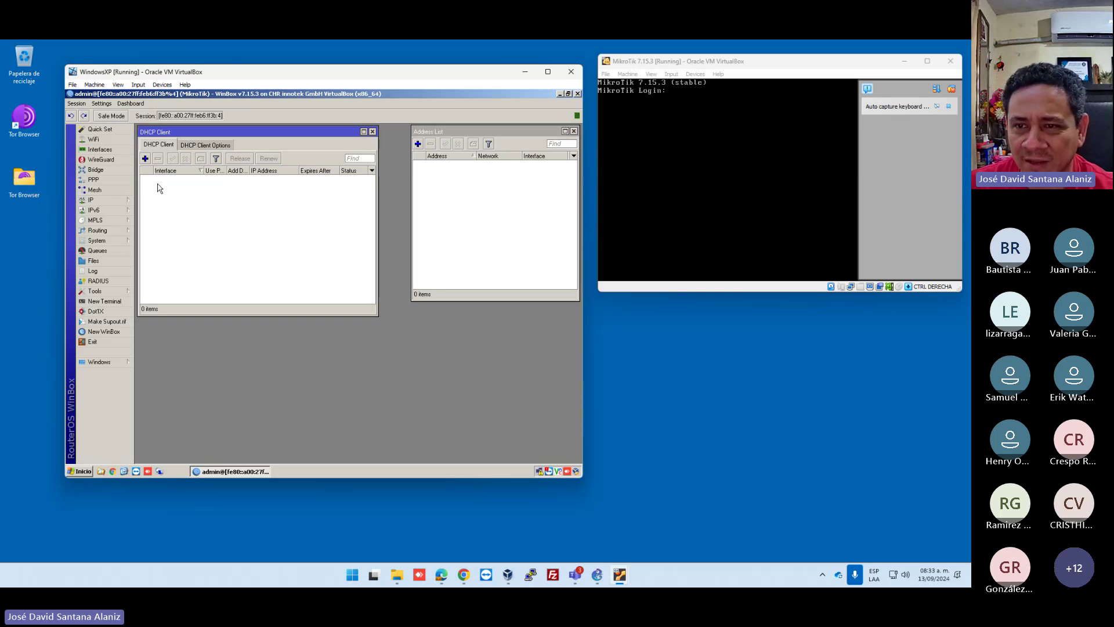
pyautogui.press('Escape')
pyautogui.press('Escape')
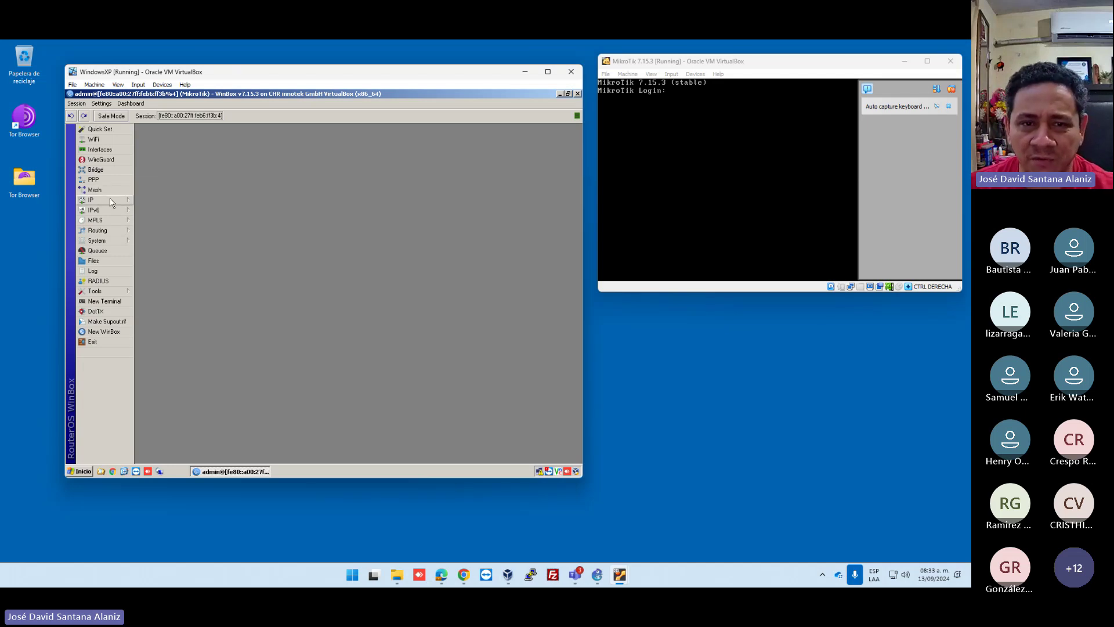
# Add a DHCP client on ether1, then view 10.0.2.15/24 back in the address list.
pyautogui.click(116, 200)
pyautogui.click(171, 217)
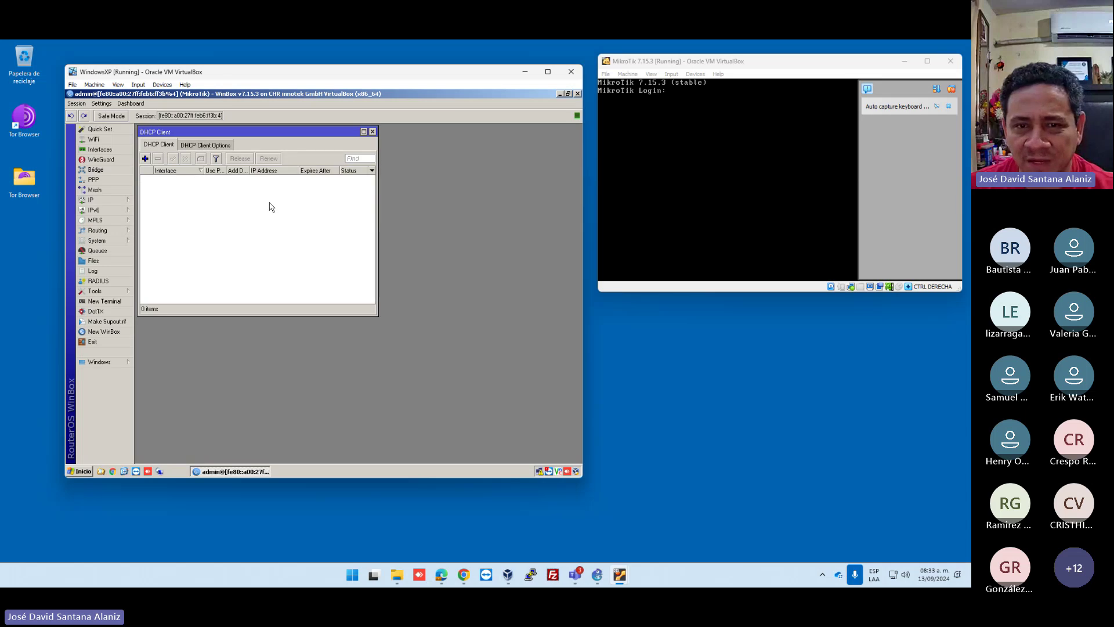
pyautogui.click(145, 158)
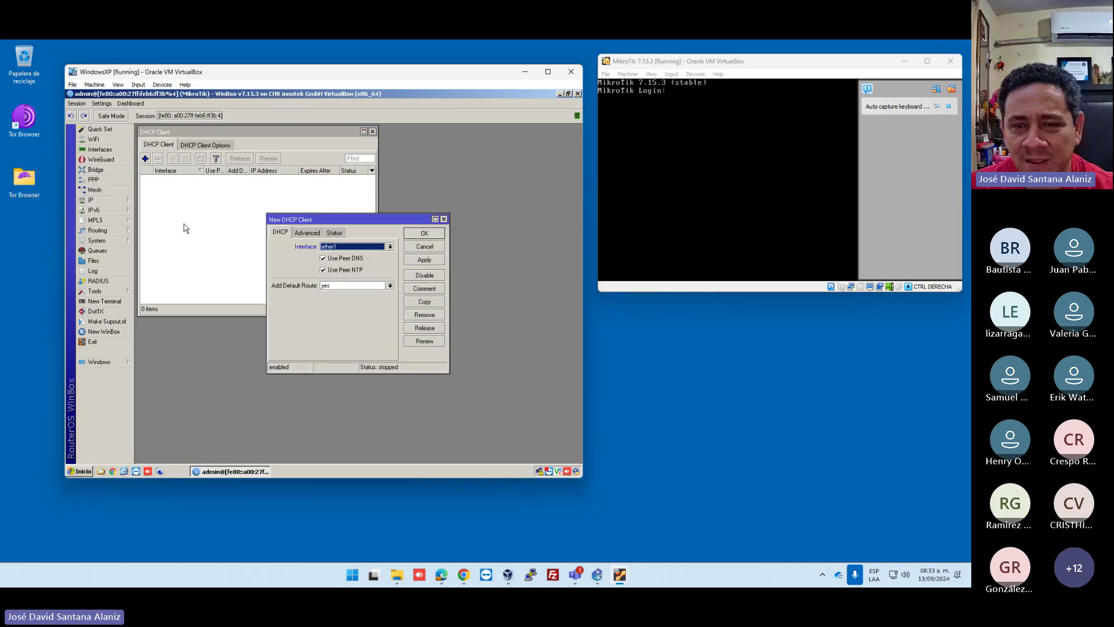
pyautogui.click(346, 249)
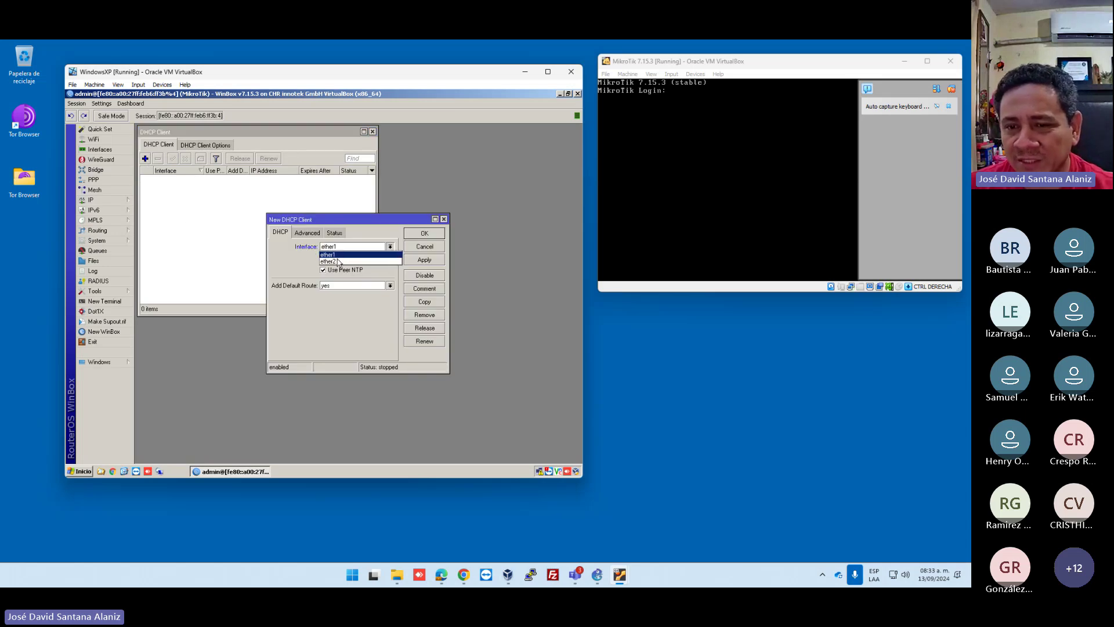
pyautogui.click(336, 256)
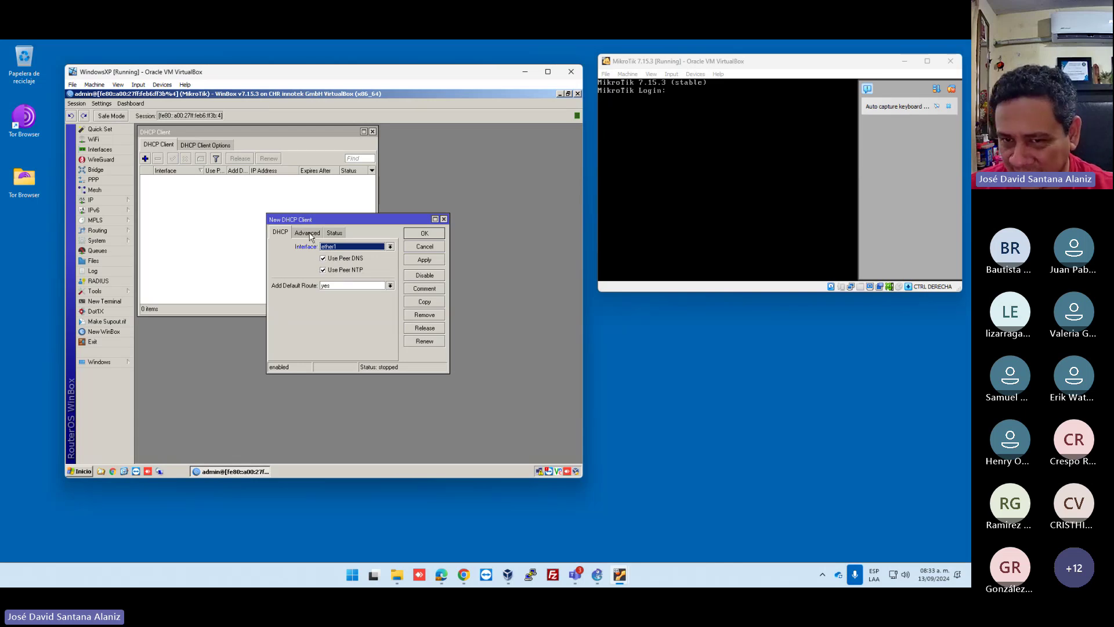
pyautogui.click(309, 234)
pyautogui.click(279, 233)
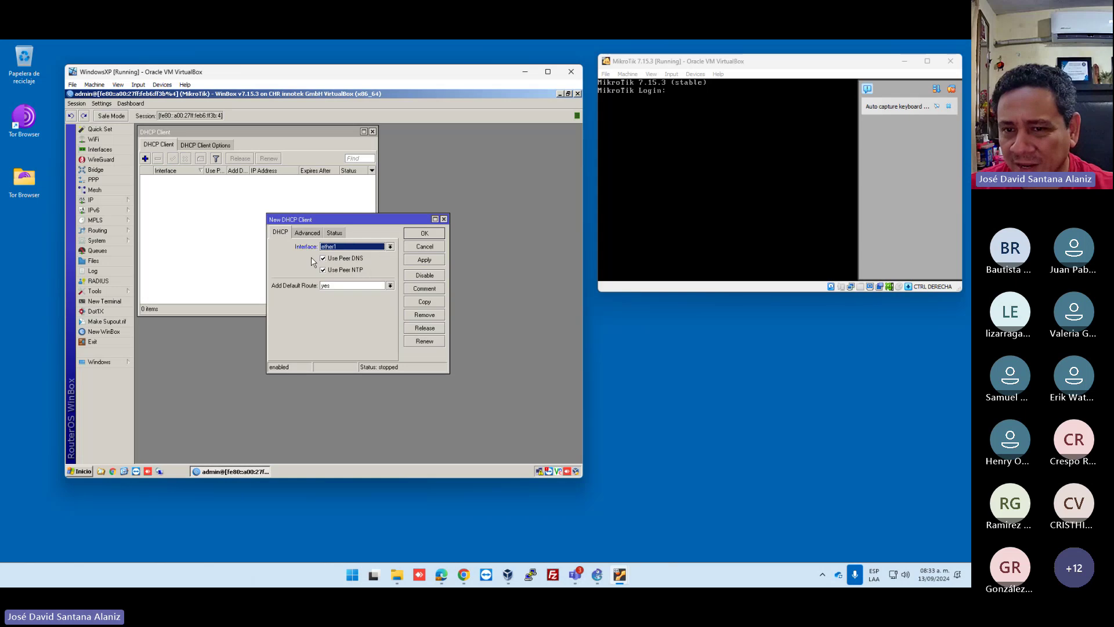
pyautogui.click(421, 234)
pyautogui.click(112, 202)
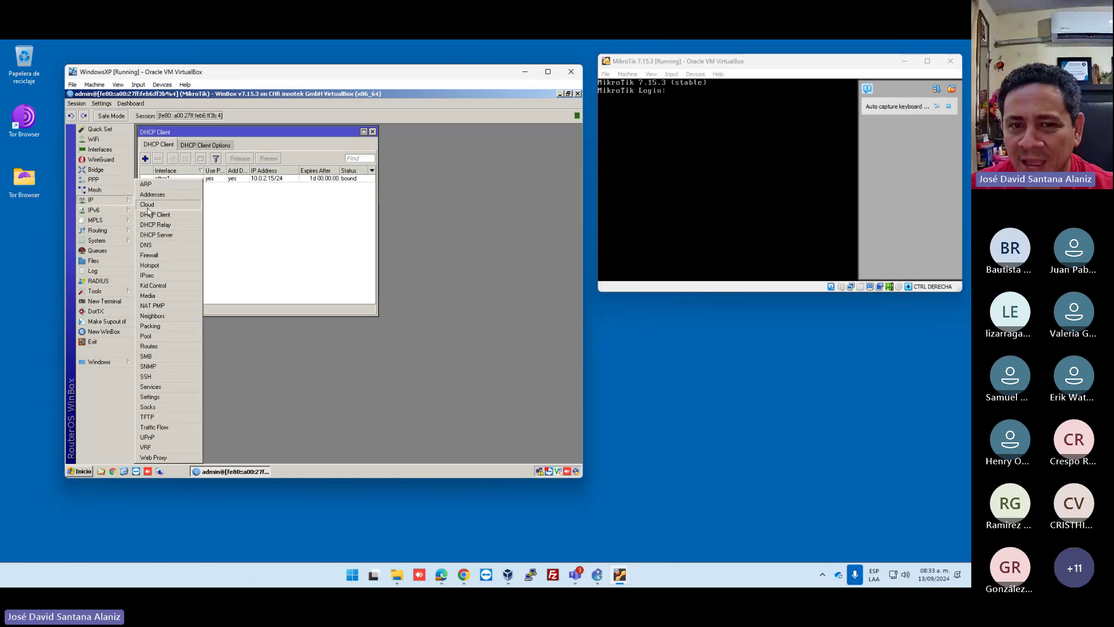
pyautogui.click(158, 193)
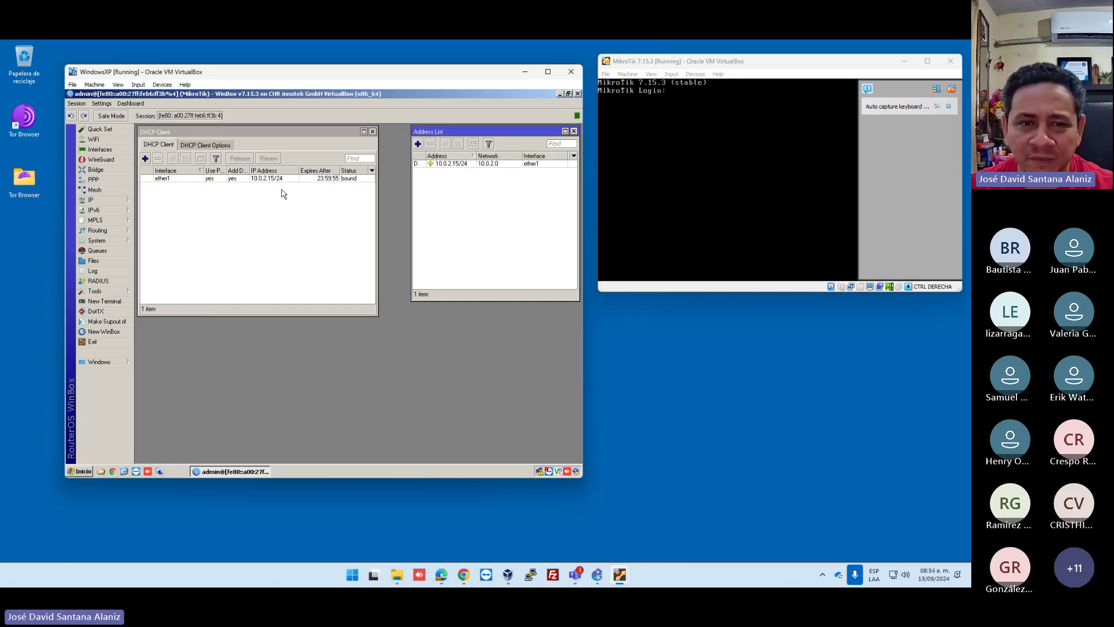
# Open the route list, move it lower and select the 0.0.0.0/0 default route via 10.0.2.2.
pyautogui.click(110, 200)
pyautogui.click(168, 351)
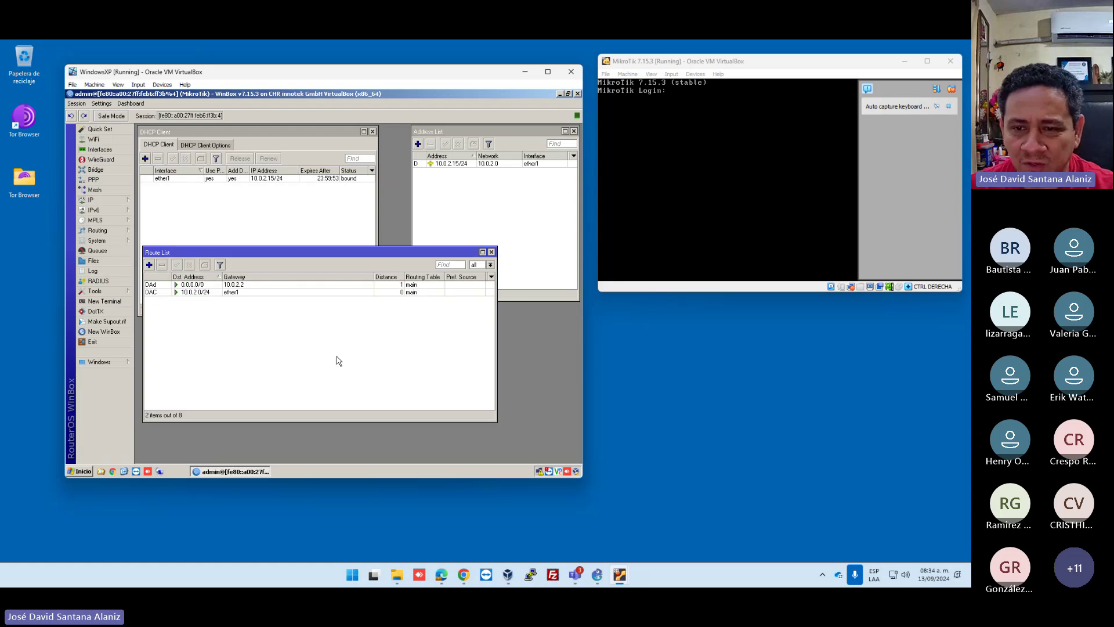
pyautogui.moveTo(277, 262); pyautogui.dragTo(279, 297)
pyautogui.click(261, 329)
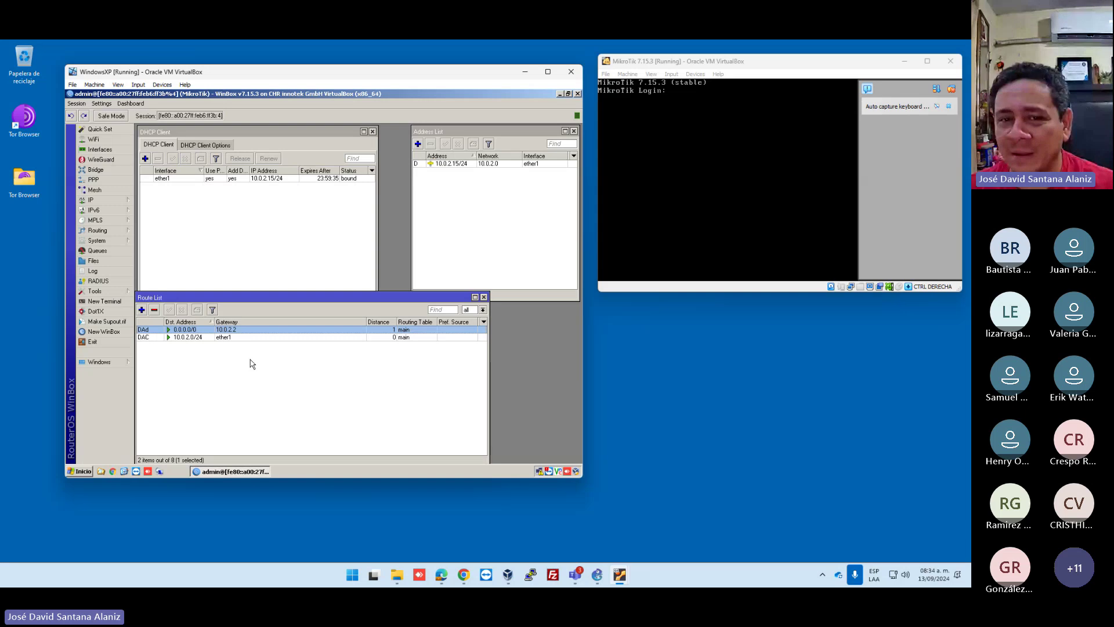
# Add DNS server 8.8.8.8, tick Allow Remote Requests and apply.
pyautogui.click(117, 203)
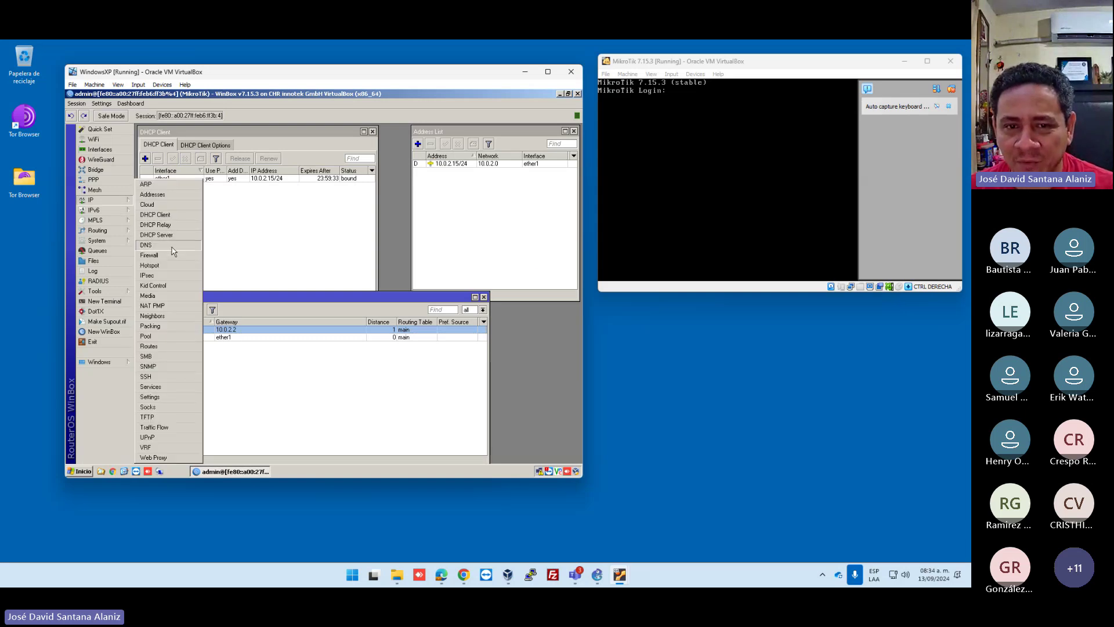
pyautogui.click(172, 247)
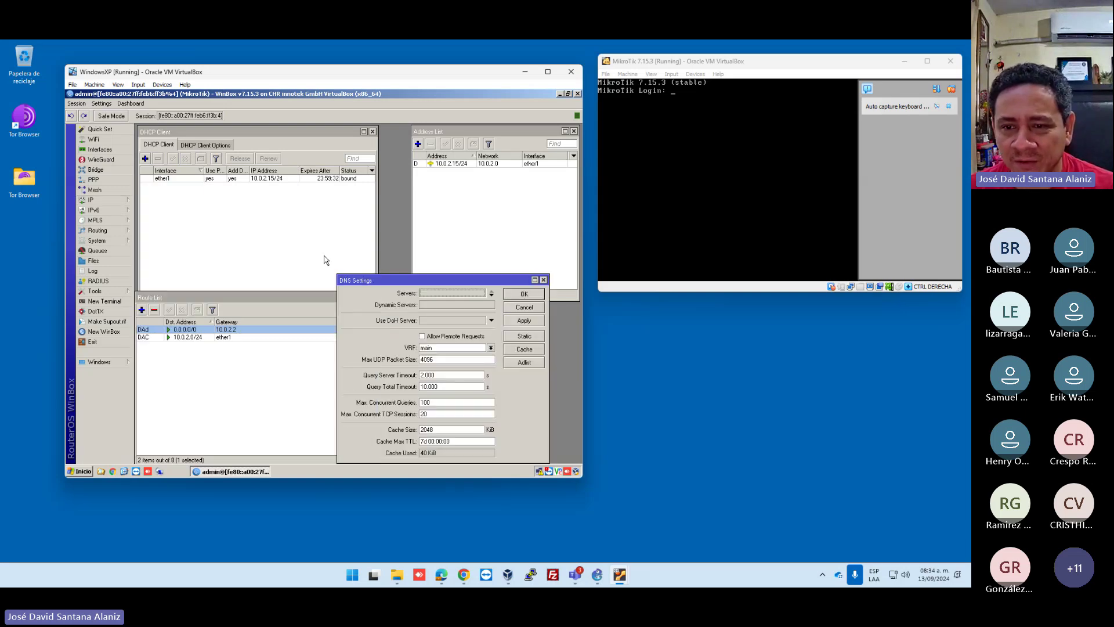
pyautogui.click(435, 336)
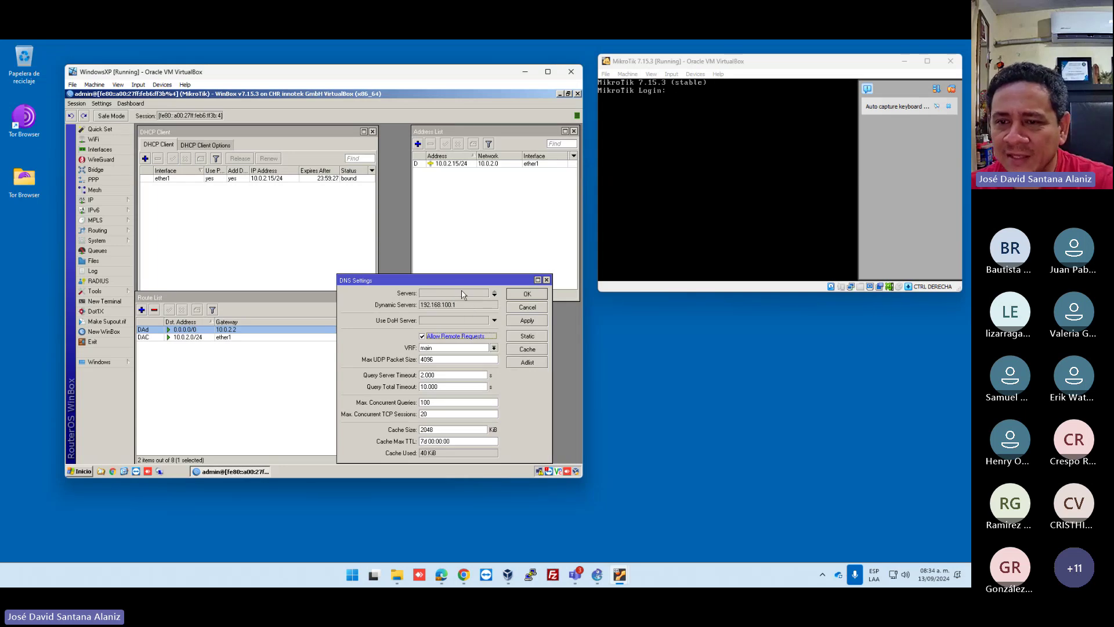
pyautogui.click(463, 294)
pyautogui.write('8.8.8')
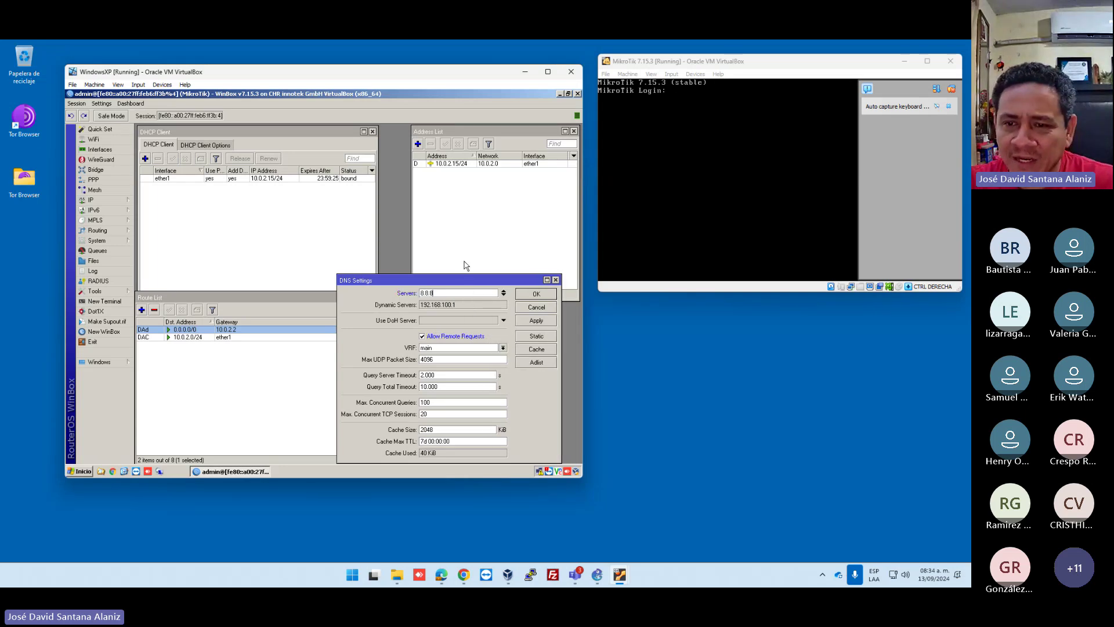
pyautogui.write('.8')
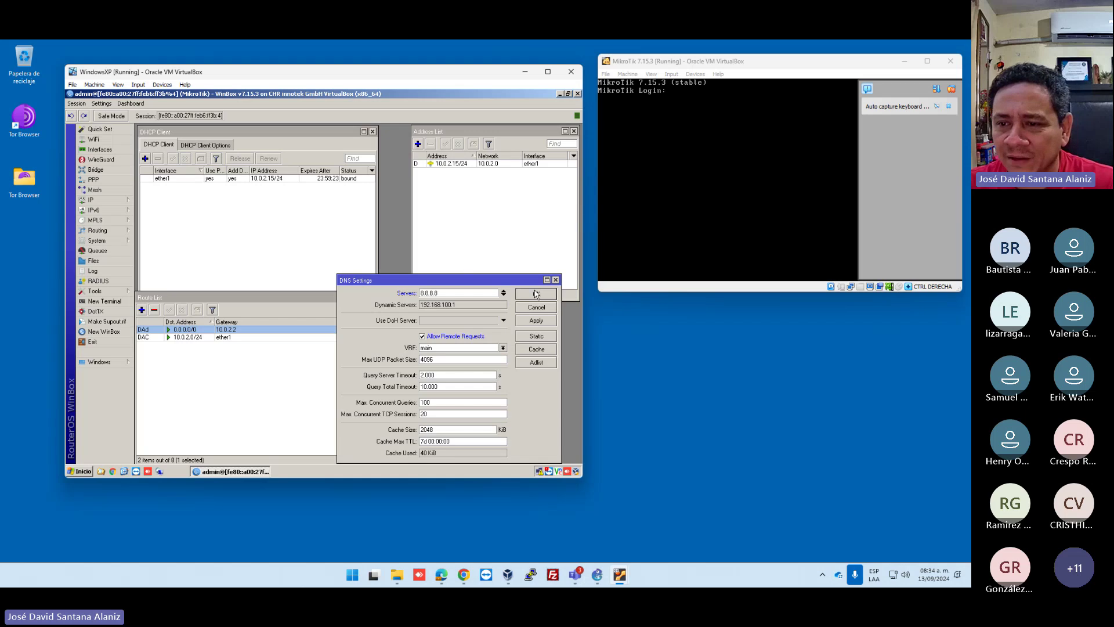
pyautogui.click(537, 321)
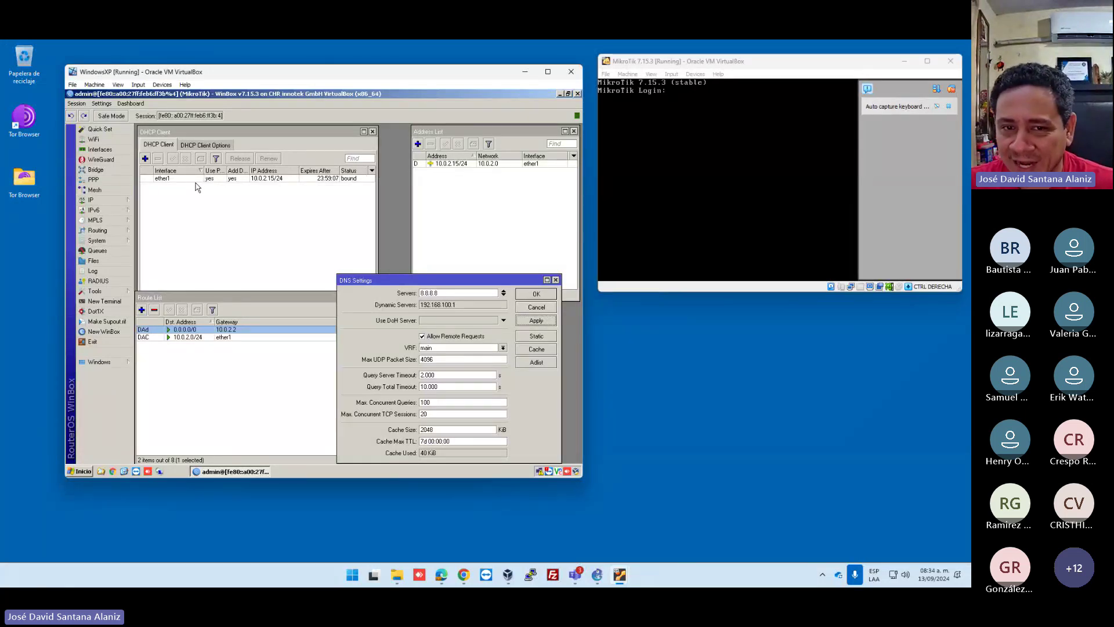
# Open a router terminal, log in as admin and get past the licence prompt.
pyautogui.click(113, 304)
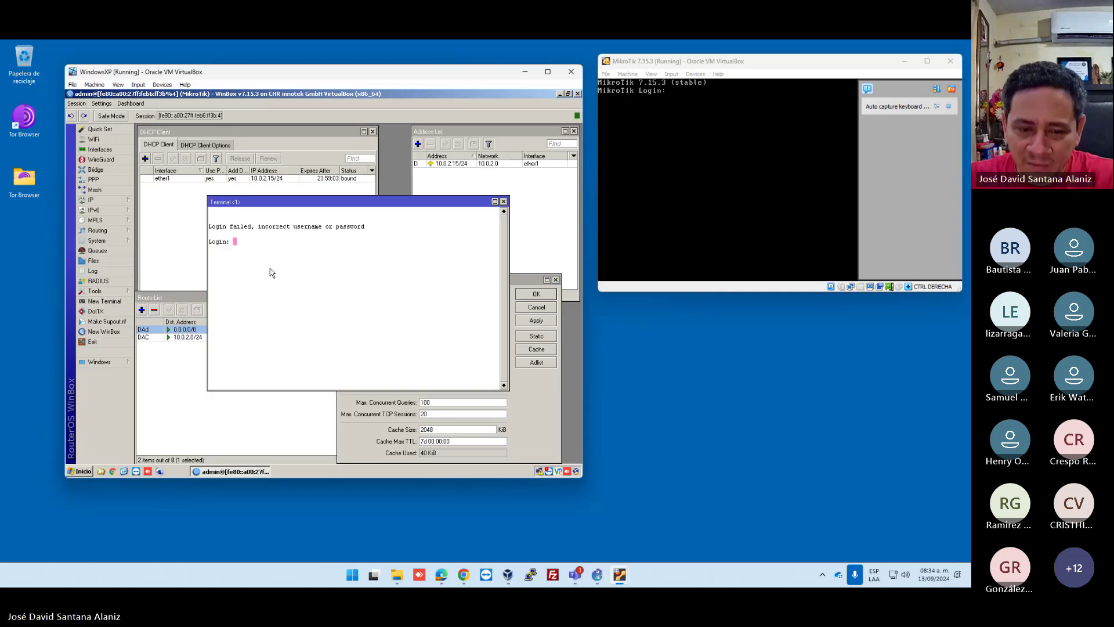
pyautogui.write('admin')
pyautogui.press('Return')
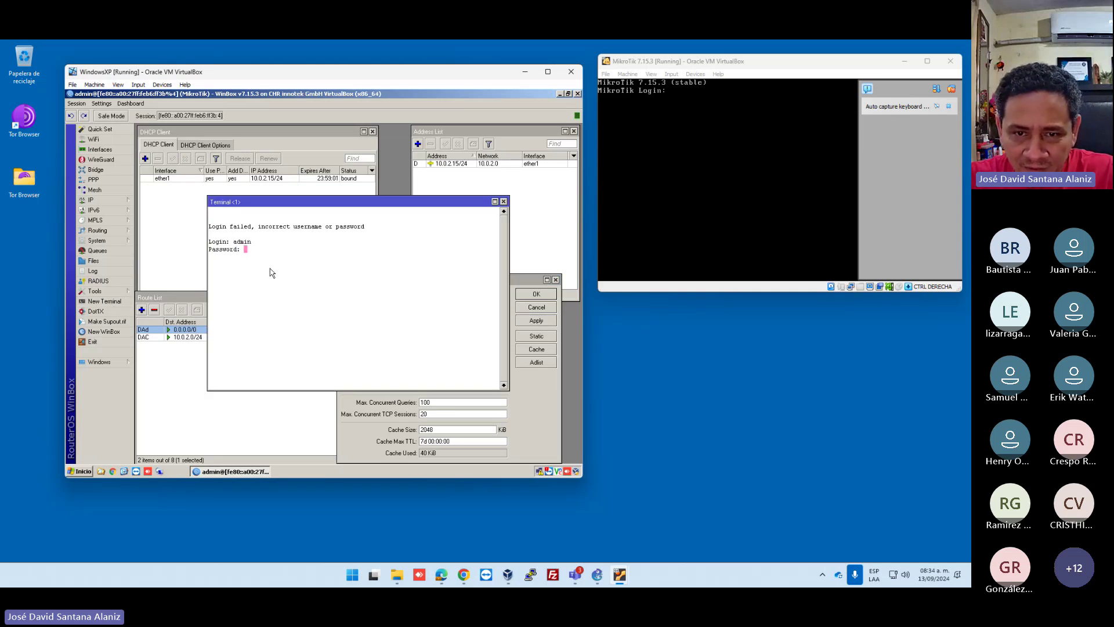
pyautogui.press('Return')
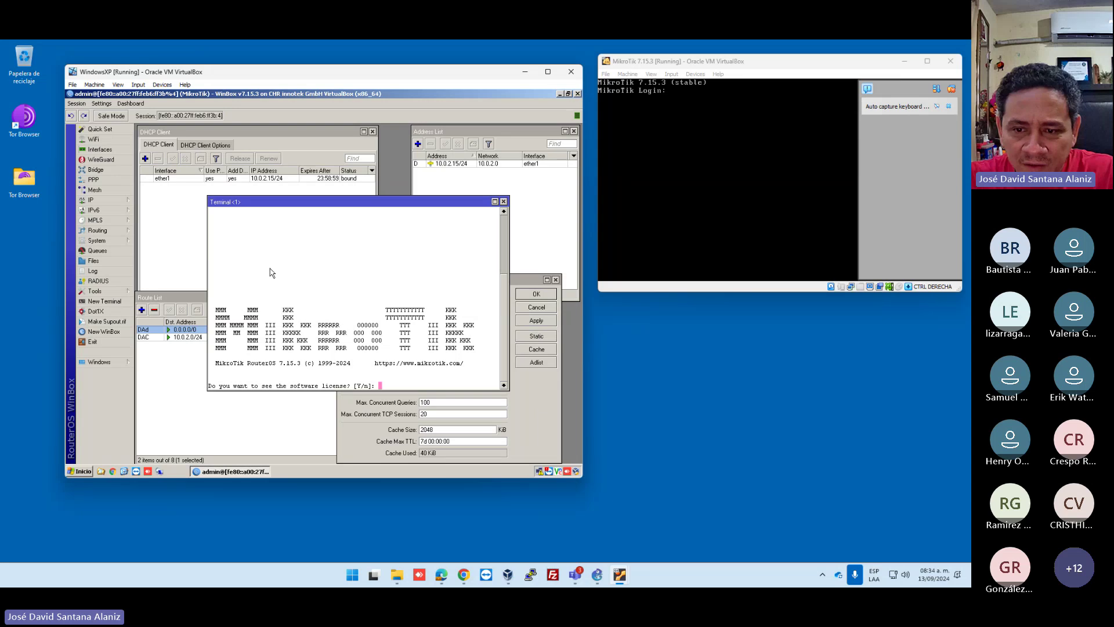
pyautogui.press('Return')
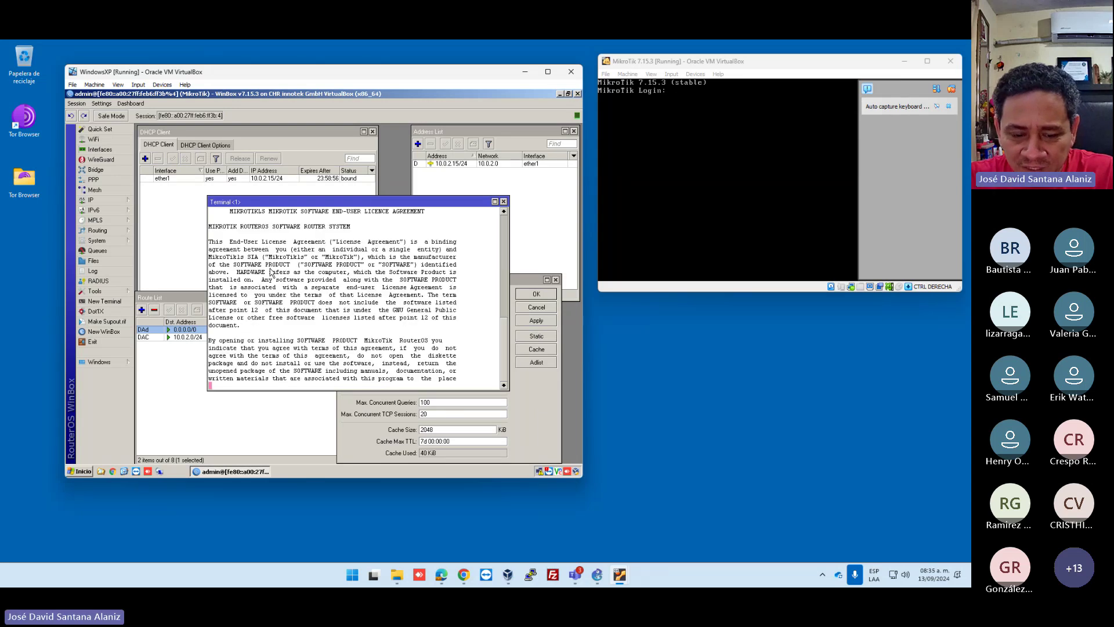
pyautogui.press('Return')
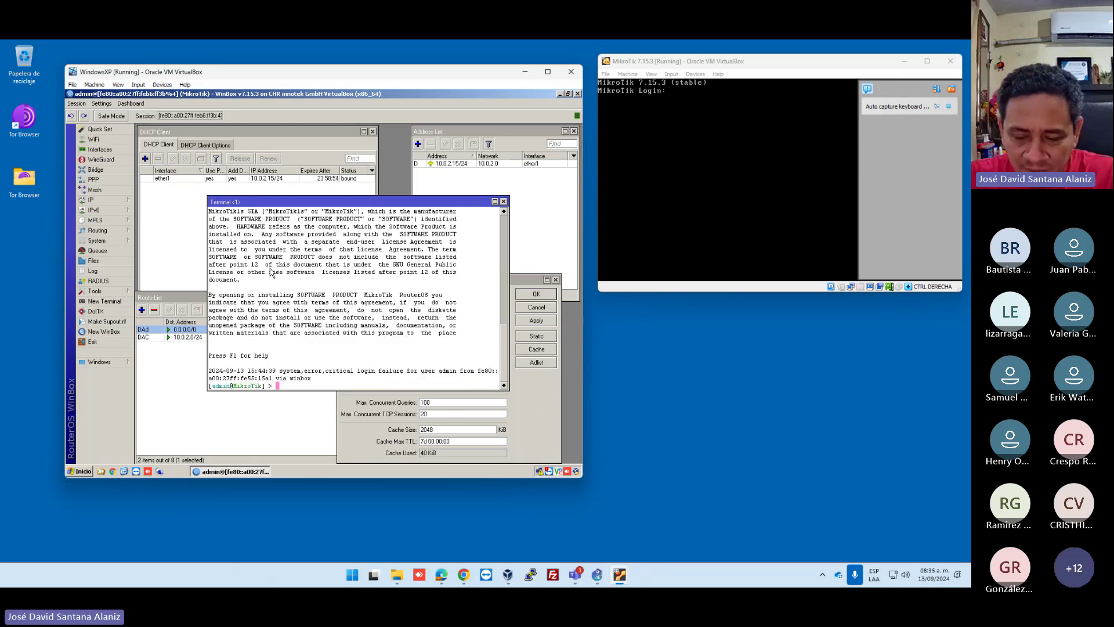
pyautogui.write('ping www.')
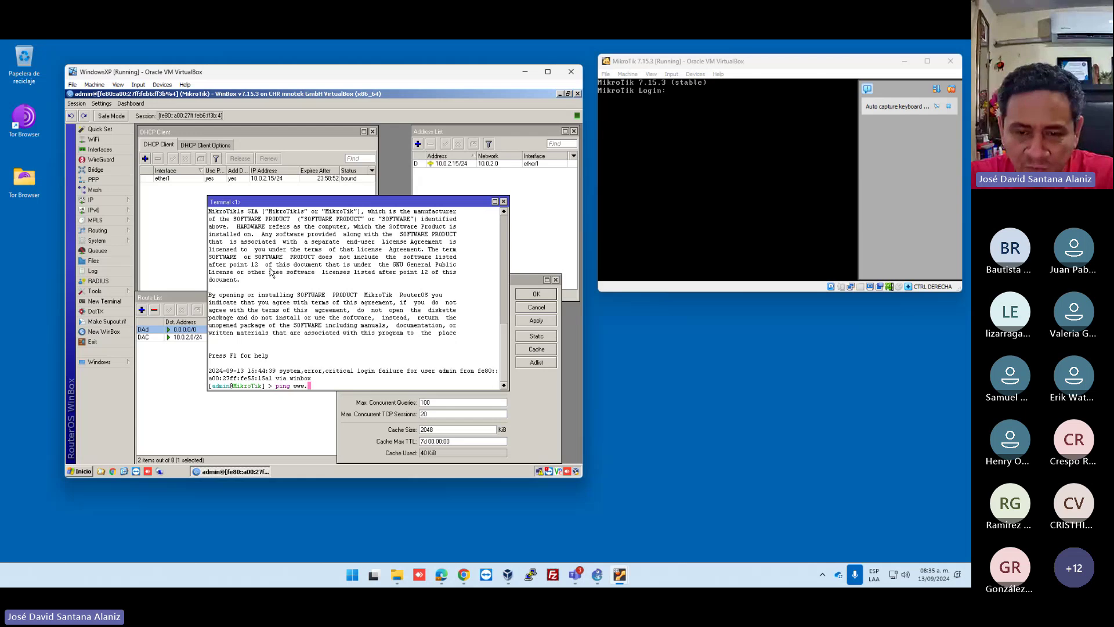
pyautogui.write('y')
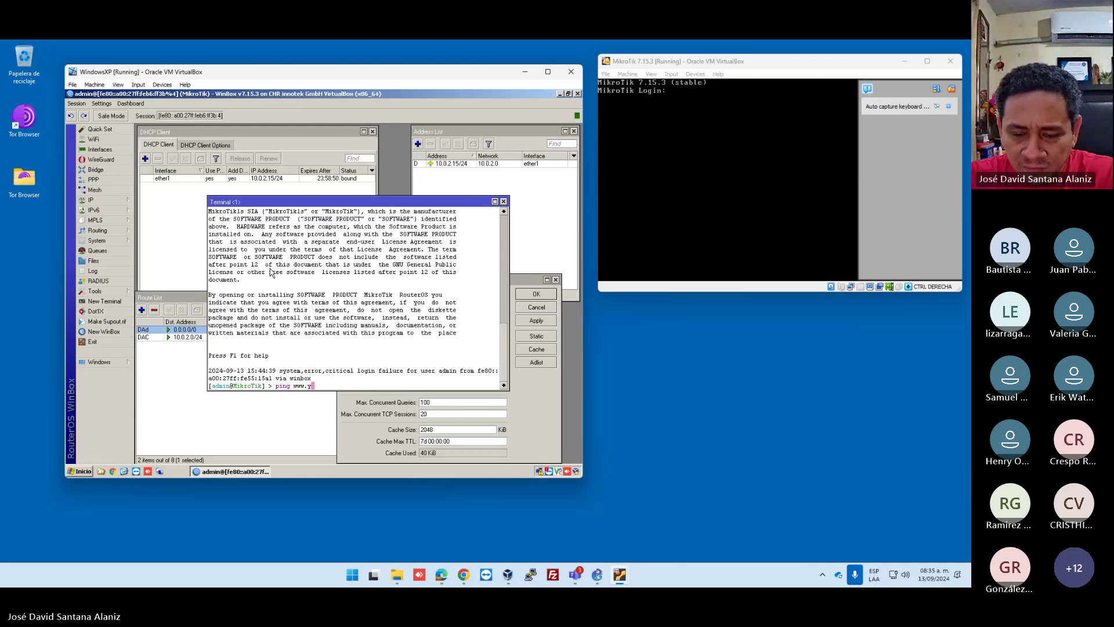
pyautogui.write('oogle.co')
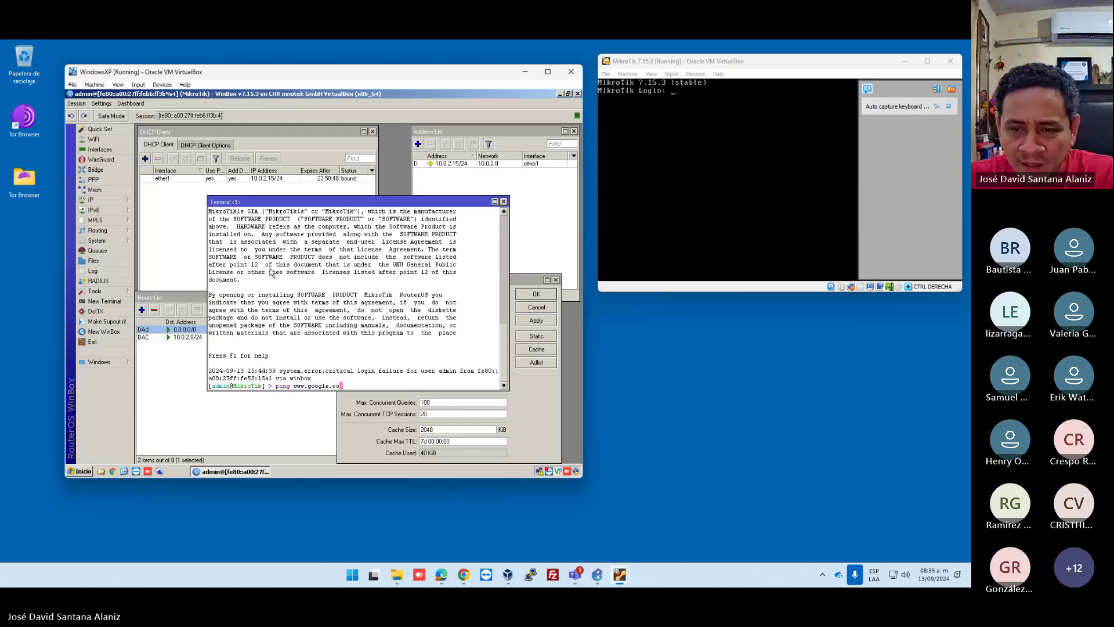
pyautogui.write('m')
pyautogui.press('Return')
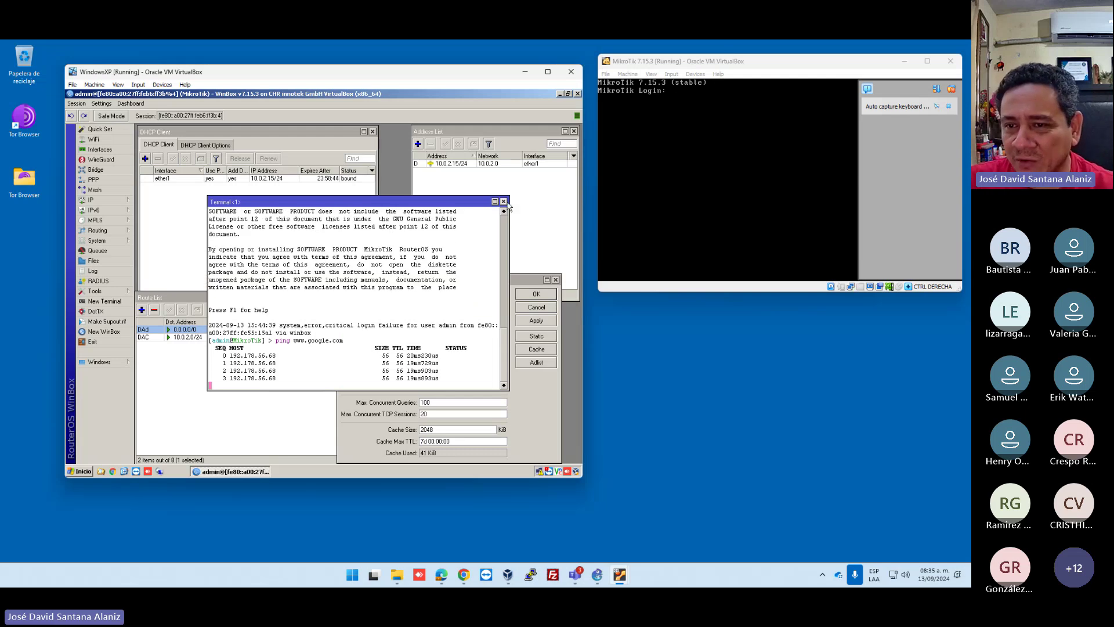
pyautogui.click(504, 201)
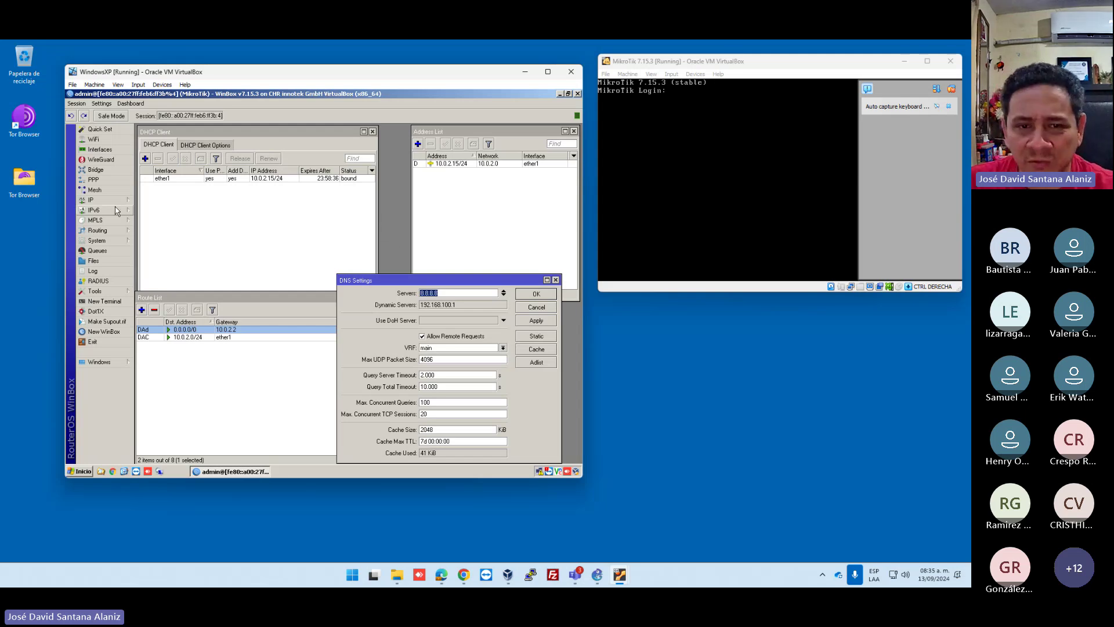
# Open the Interface List and compare ether1 and ether2 beside the address list.
pyautogui.click(470, 205)
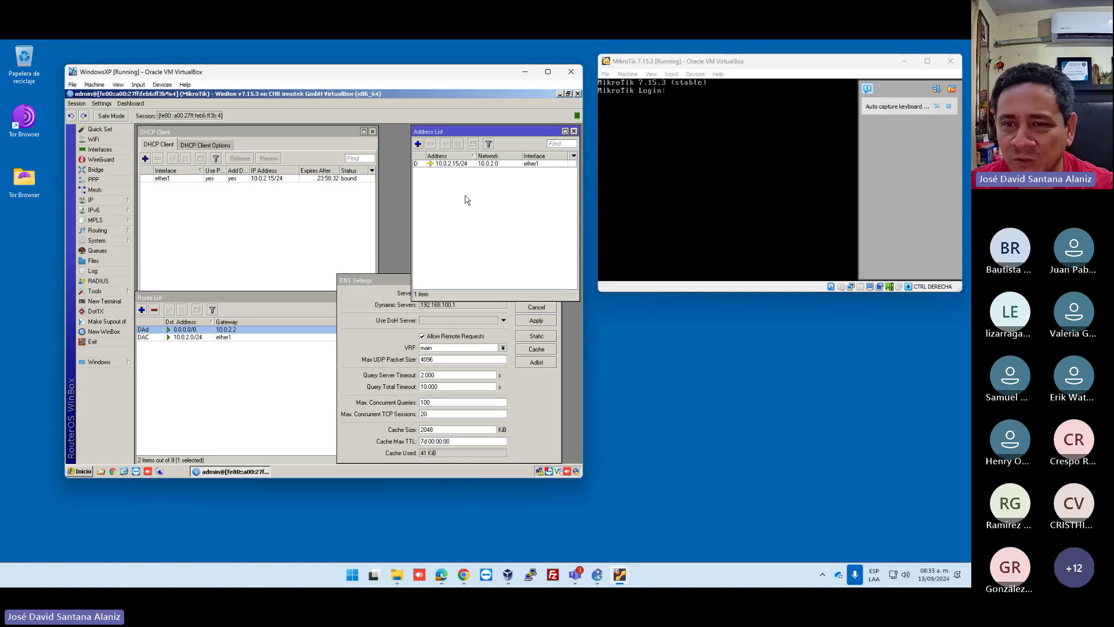
pyautogui.click(99, 151)
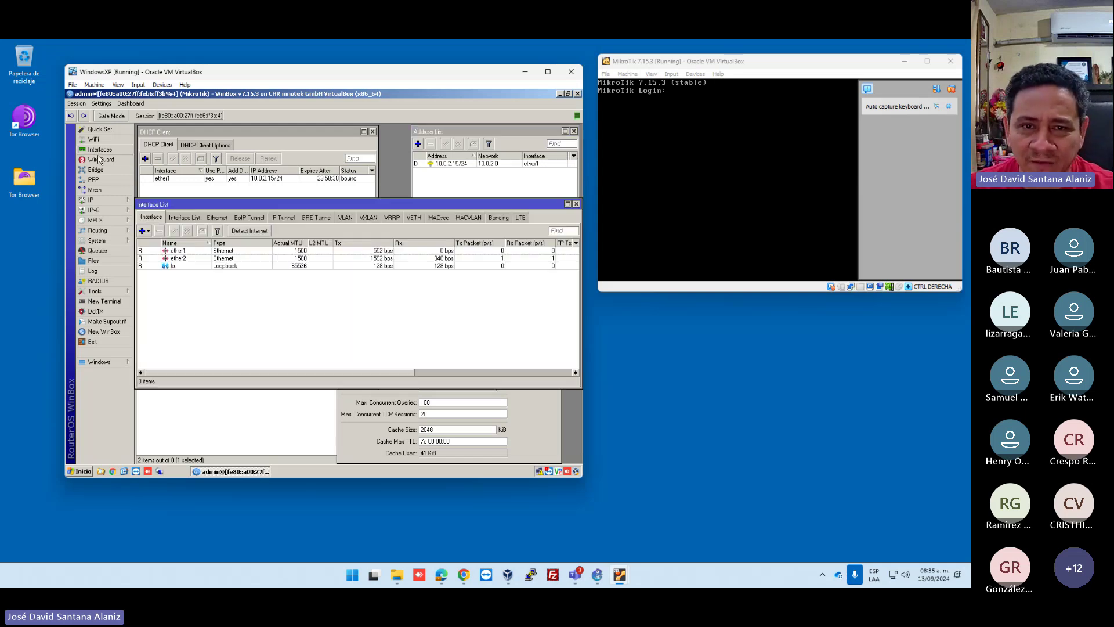
pyautogui.click(185, 258)
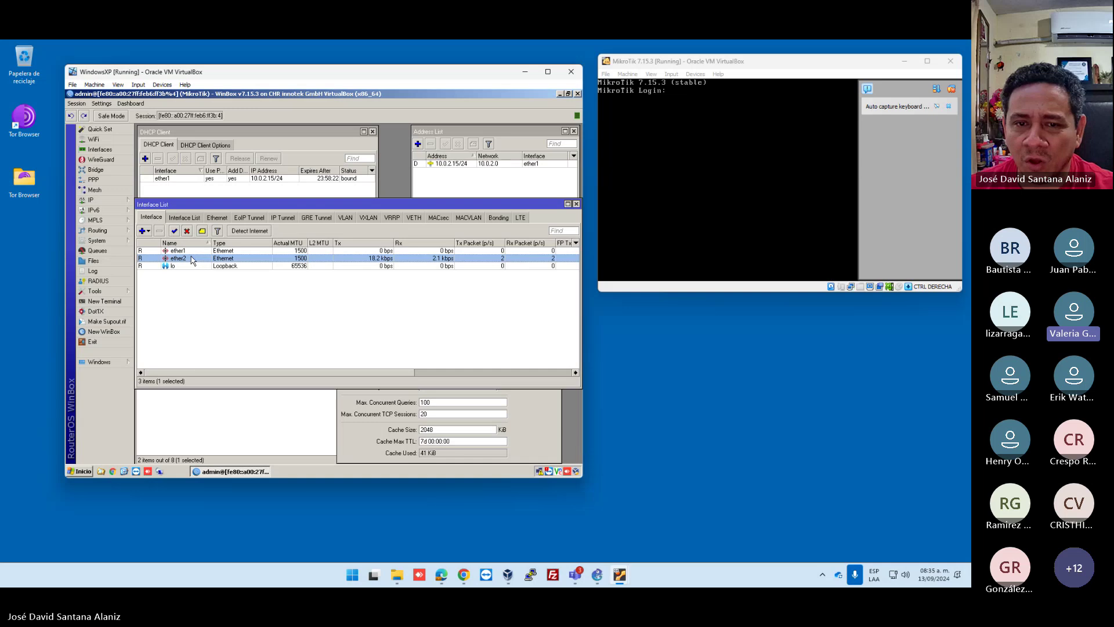
pyautogui.click(193, 251)
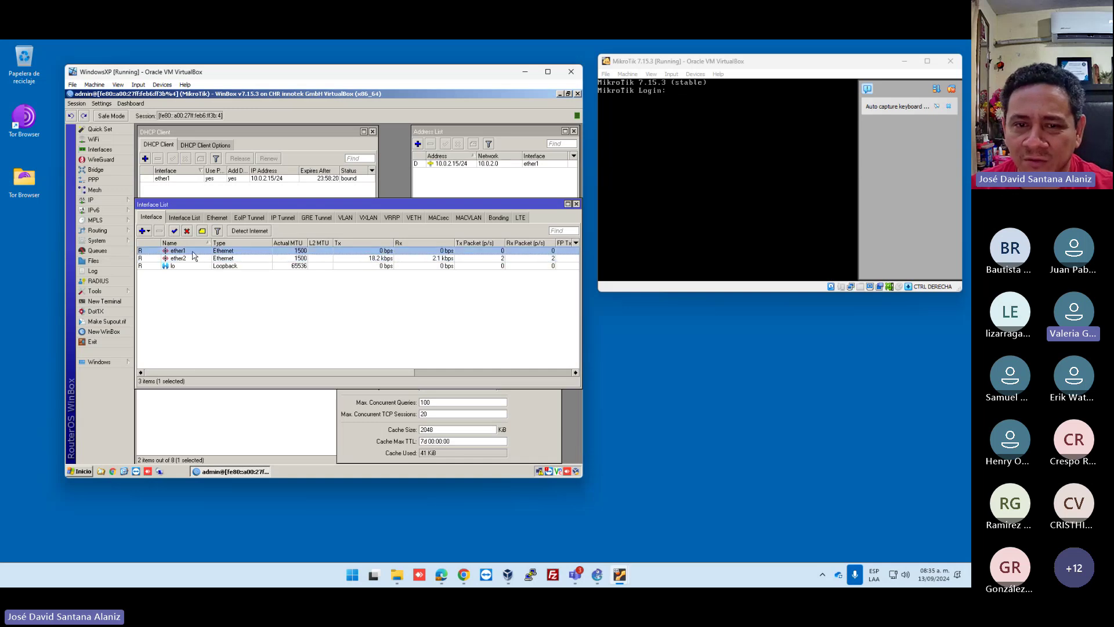
pyautogui.click(191, 256)
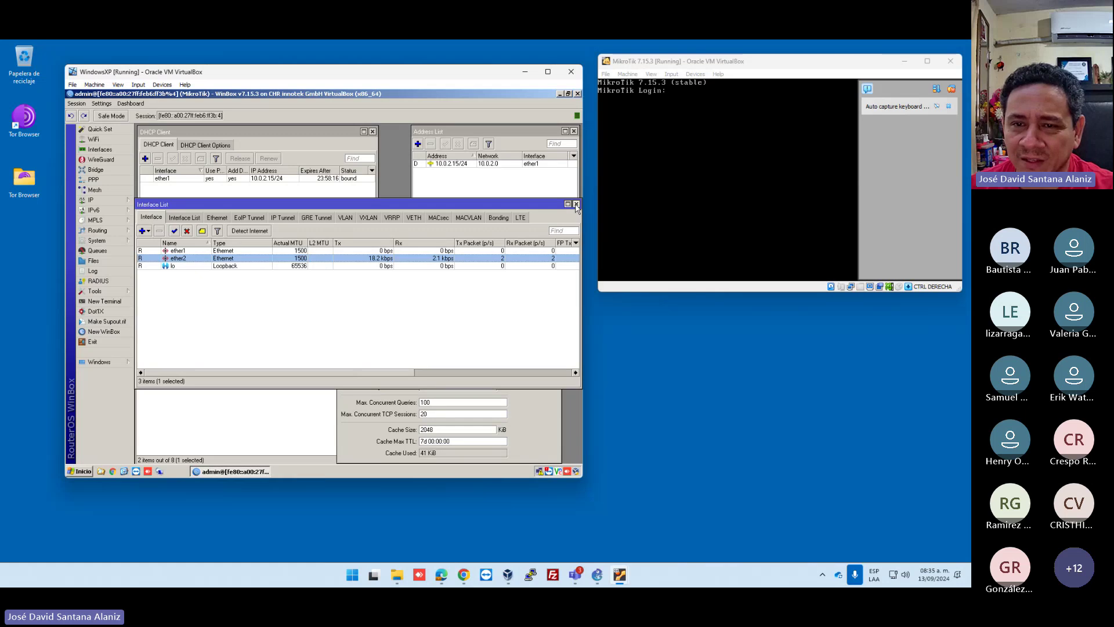
pyautogui.click(194, 251)
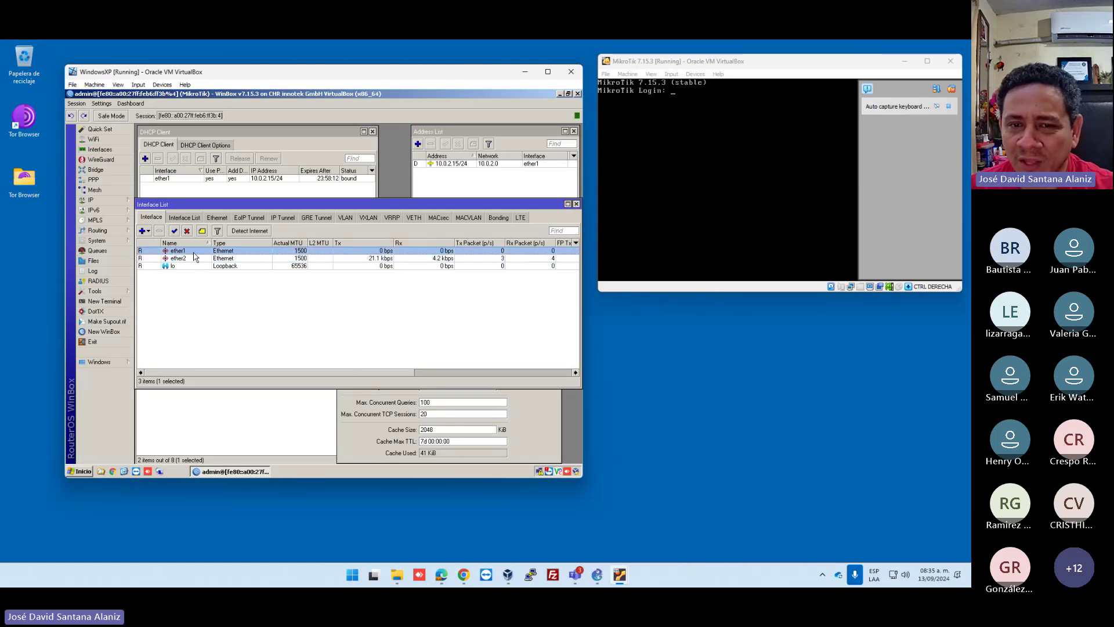
pyautogui.click(194, 258)
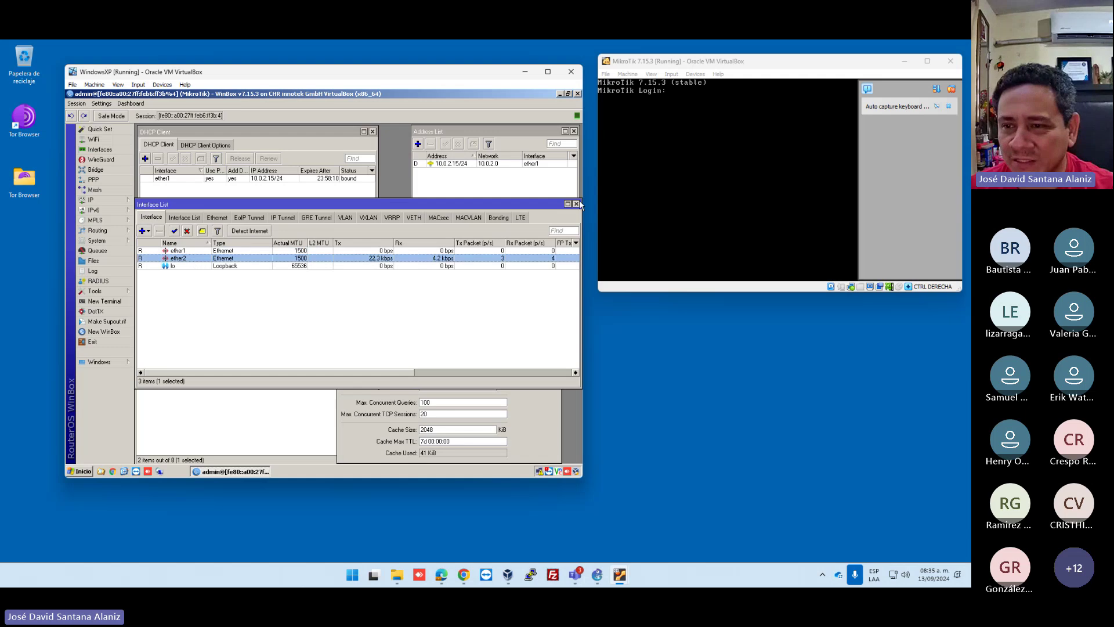
pyautogui.click(464, 193)
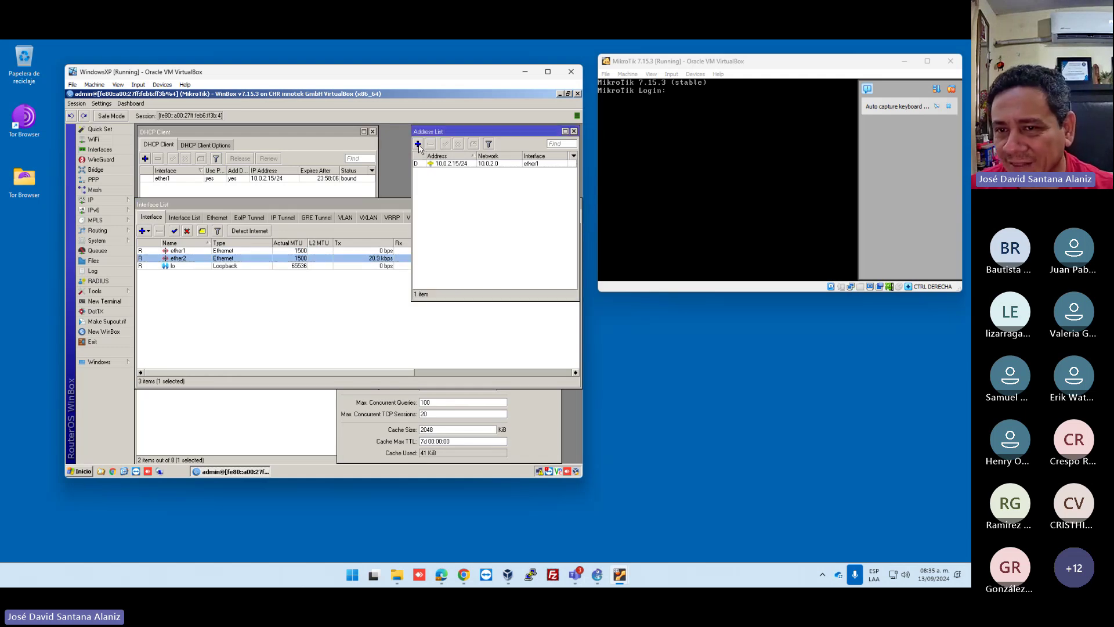
# Add address 192.168.1.254/24 with network 192.168.1.0 on ether2 and check it in the list.
pyautogui.click(417, 144)
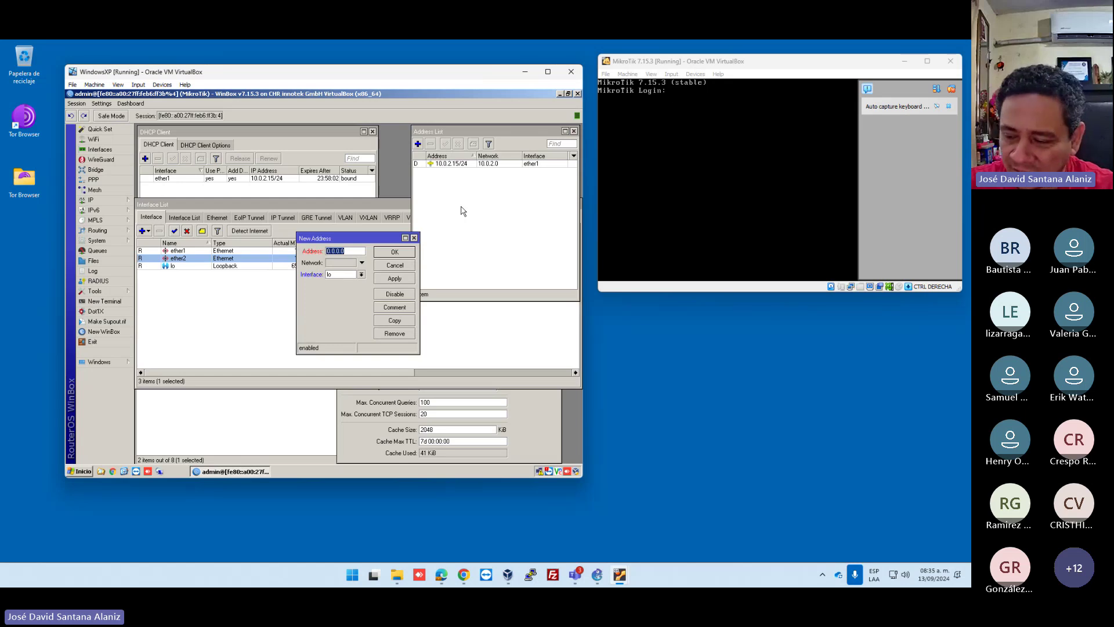
pyautogui.write('192.168')
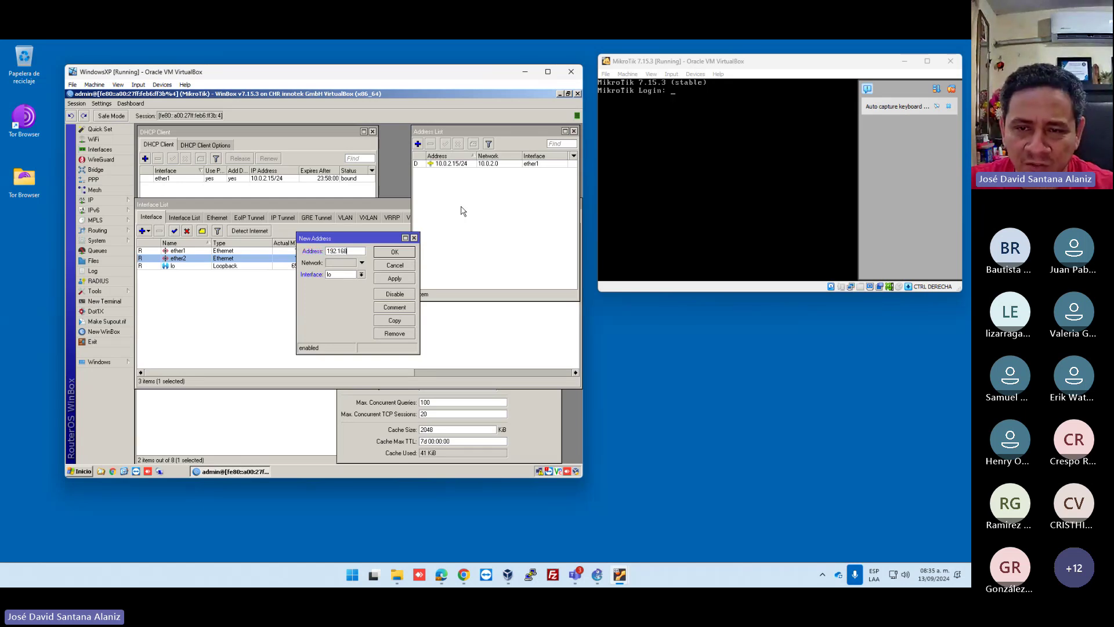
pyautogui.write('.')
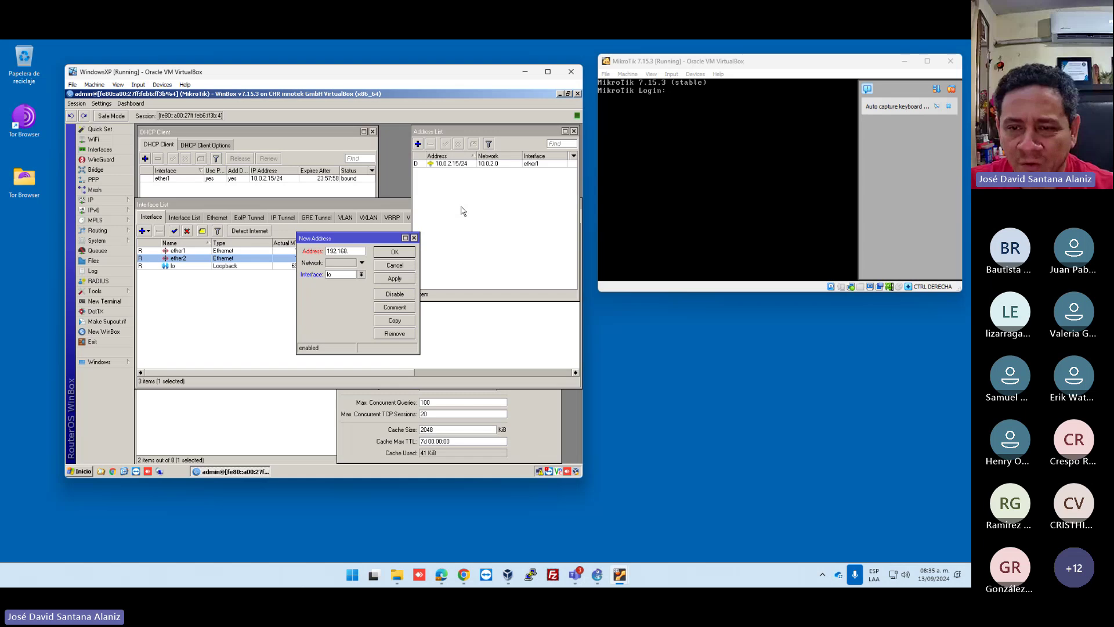
pyautogui.write('1.254/24')
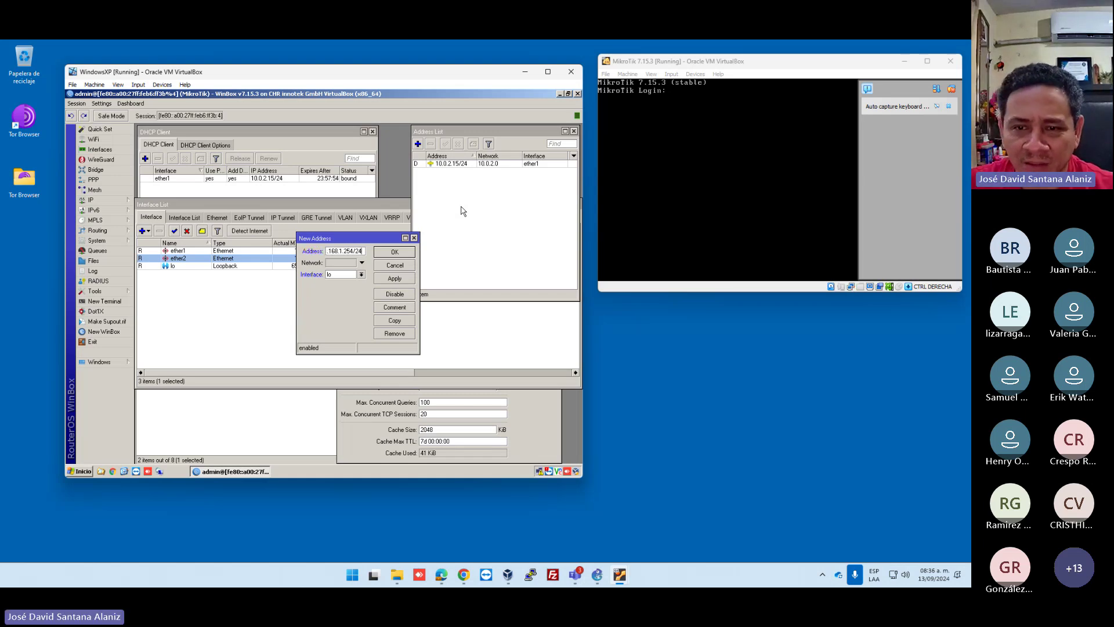
pyautogui.click(339, 263)
pyautogui.write('19')
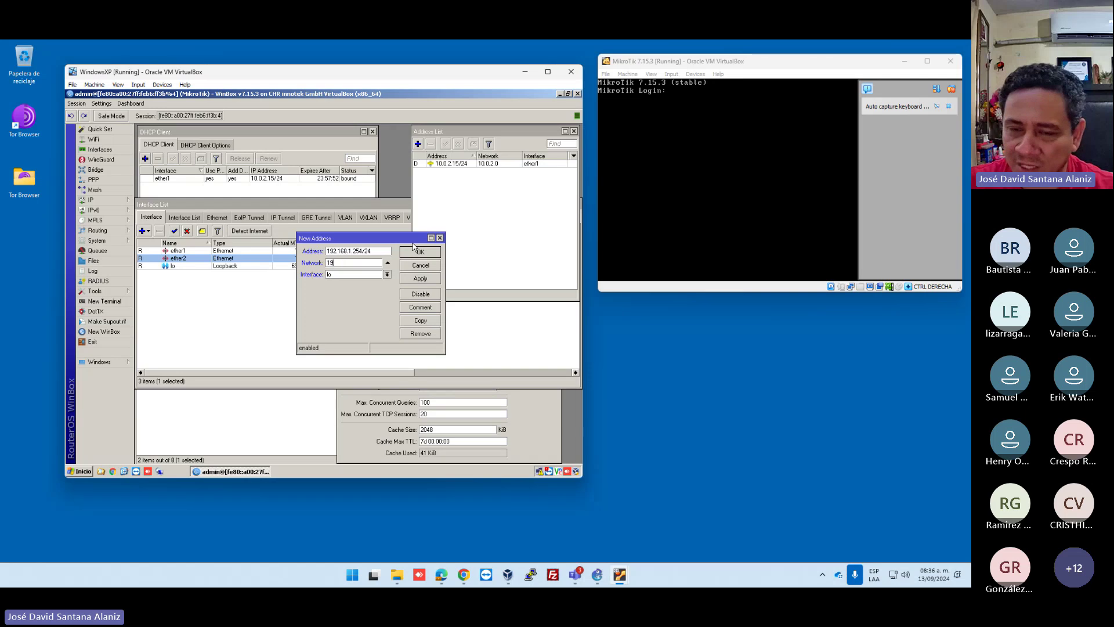
pyautogui.write('2.168.1.0')
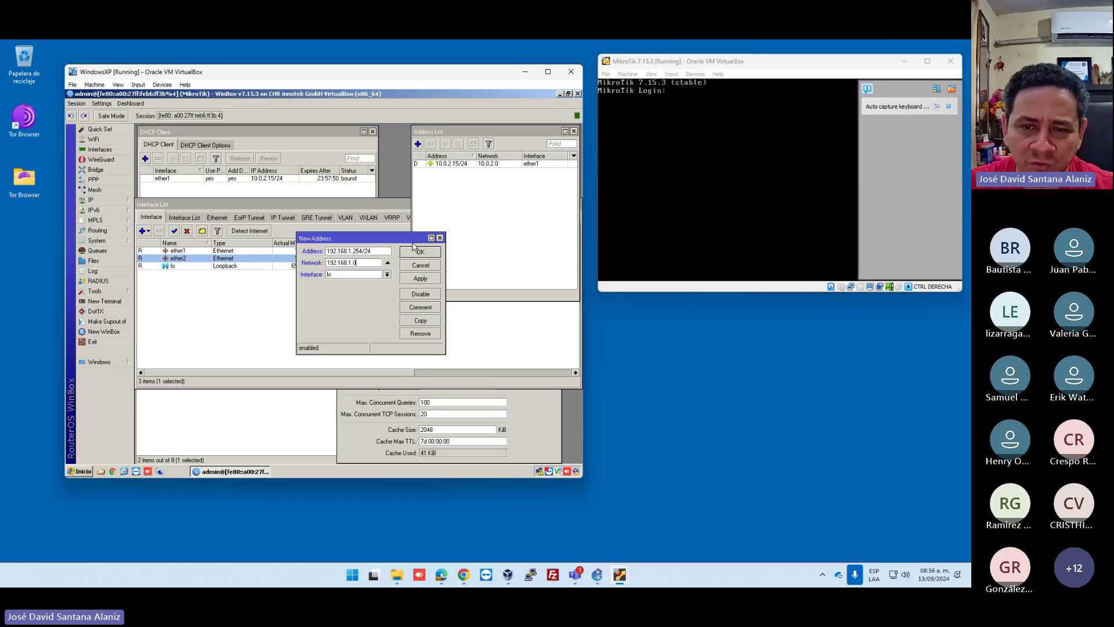
pyautogui.click(387, 274)
pyautogui.click(358, 289)
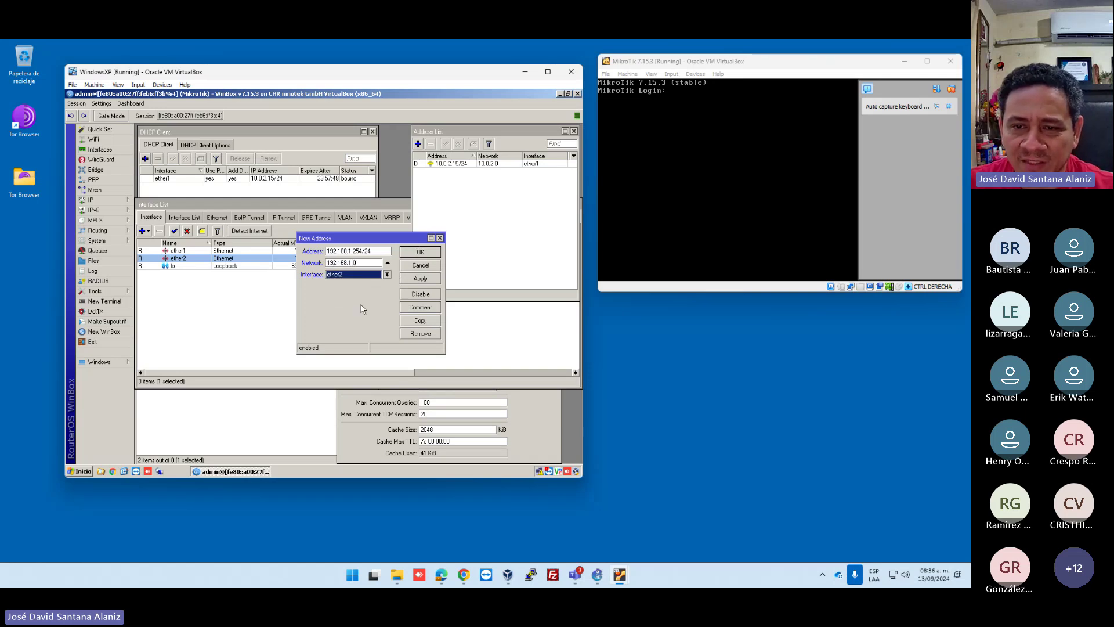
pyautogui.click(423, 279)
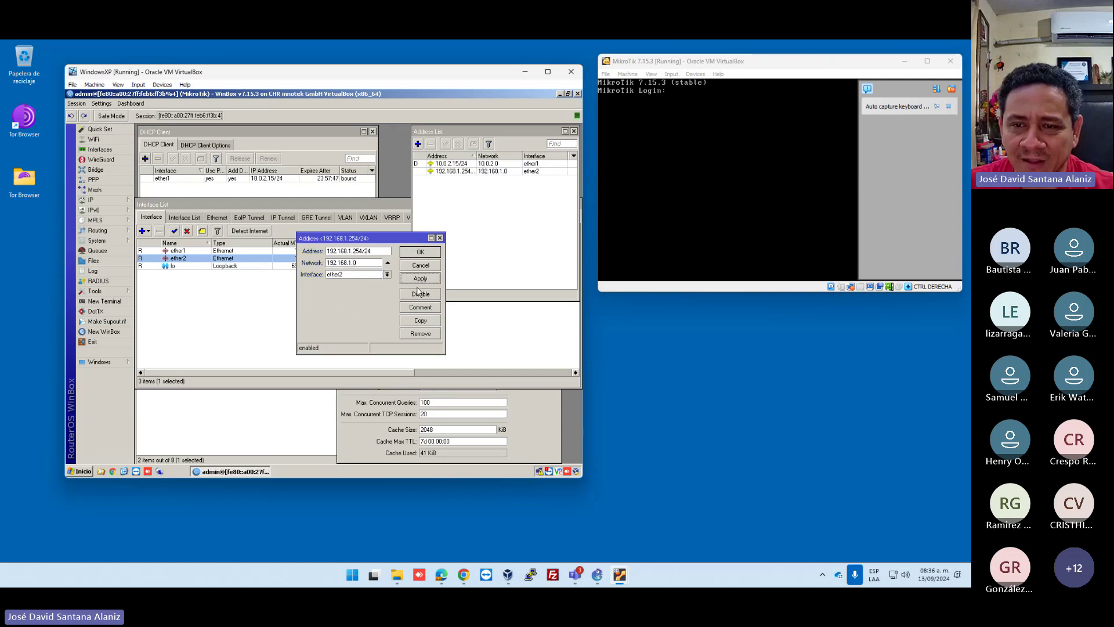
pyautogui.click(429, 253)
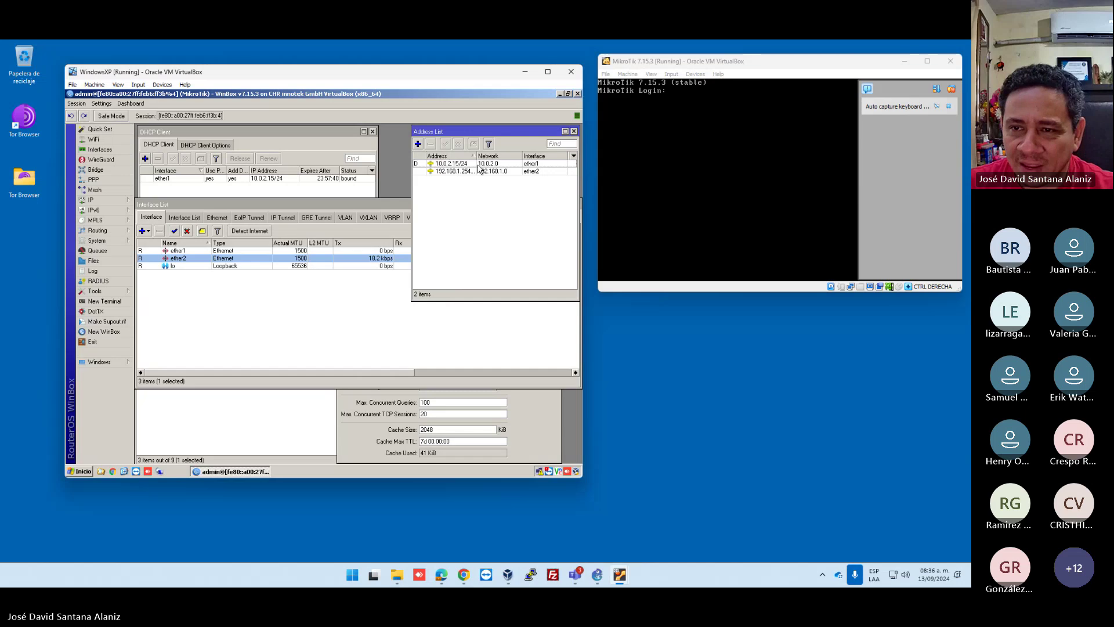
pyautogui.moveTo(473, 155); pyautogui.dragTo(487, 156)
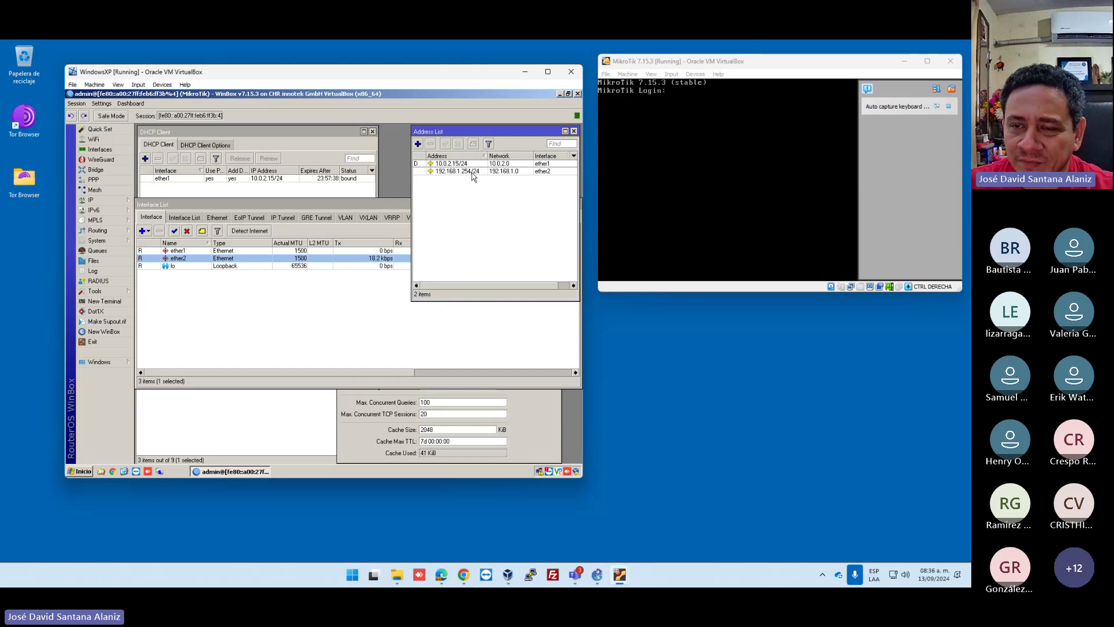
pyautogui.click(472, 172)
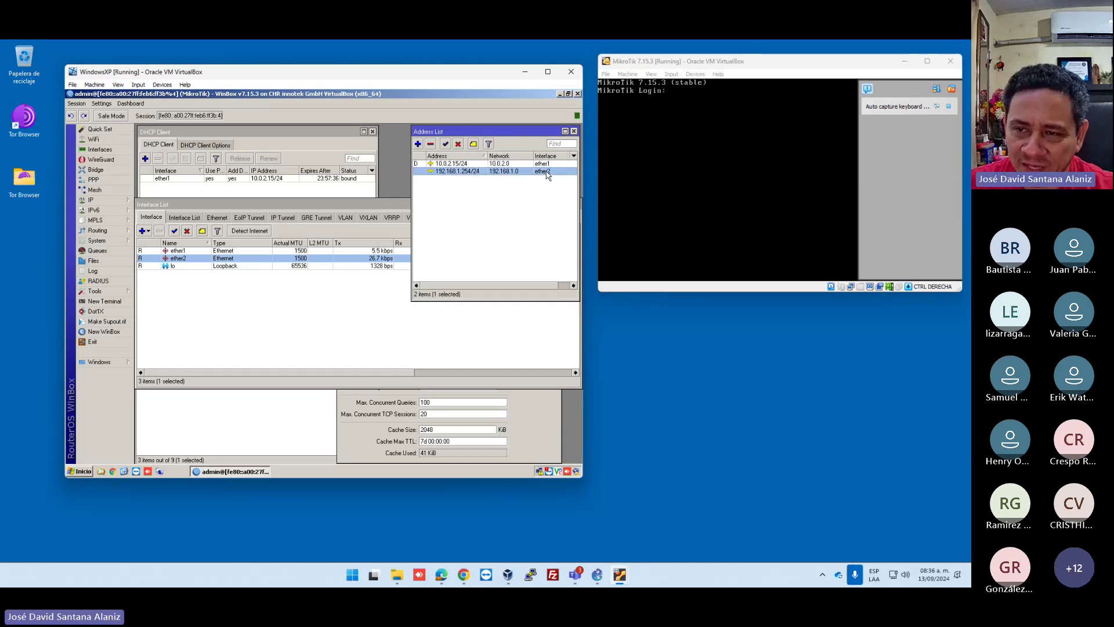
pyautogui.click(513, 218)
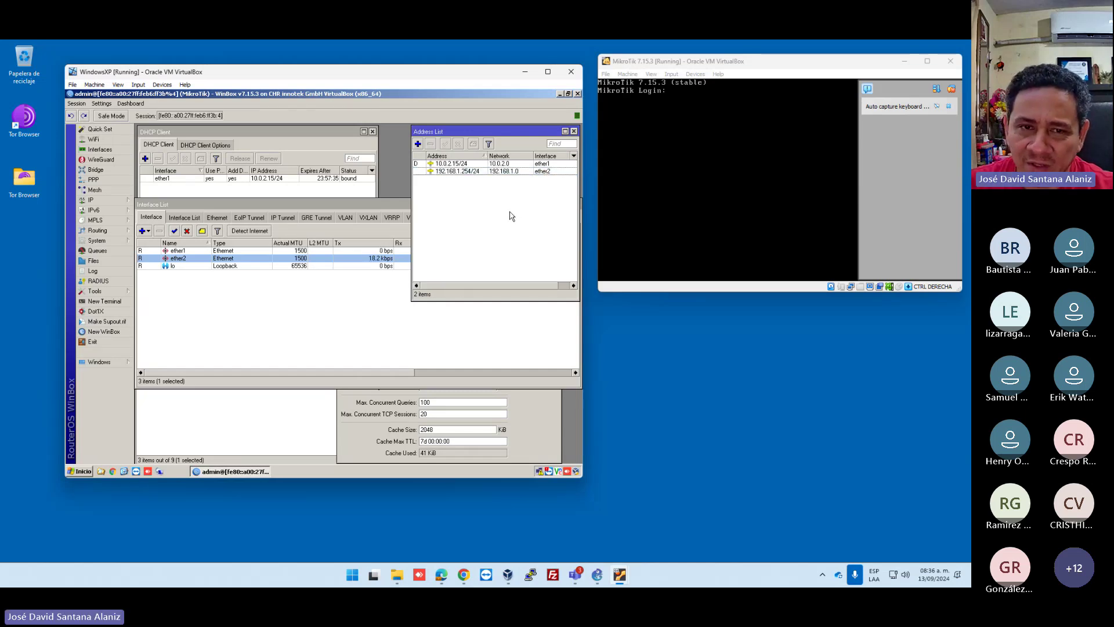
# Open the DHCP Server window from the IP menu.
pyautogui.click(107, 201)
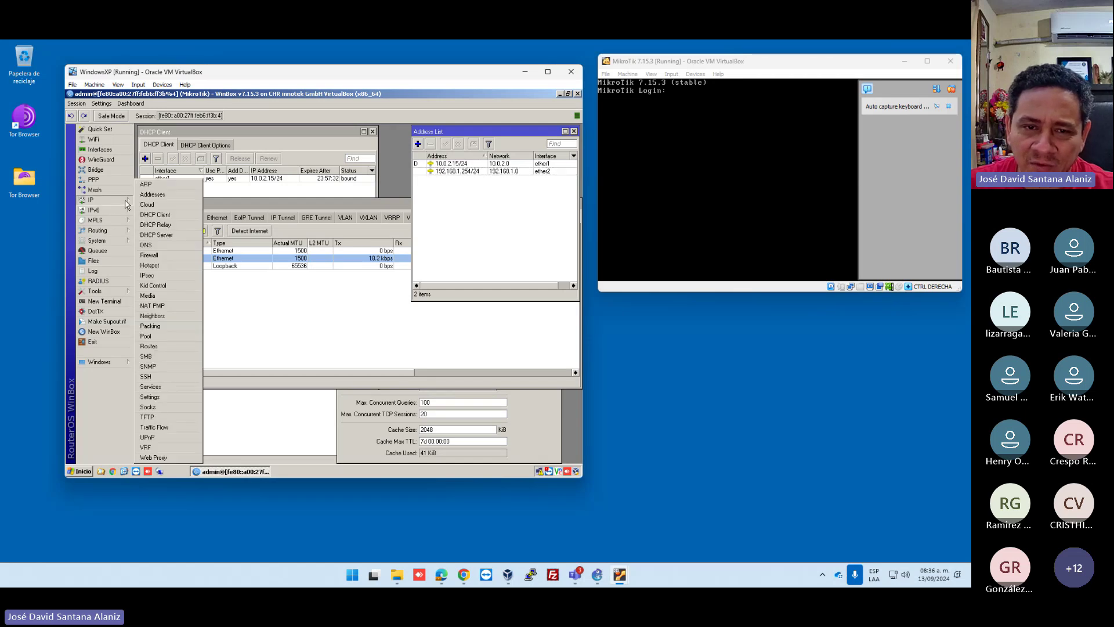
pyautogui.click(156, 235)
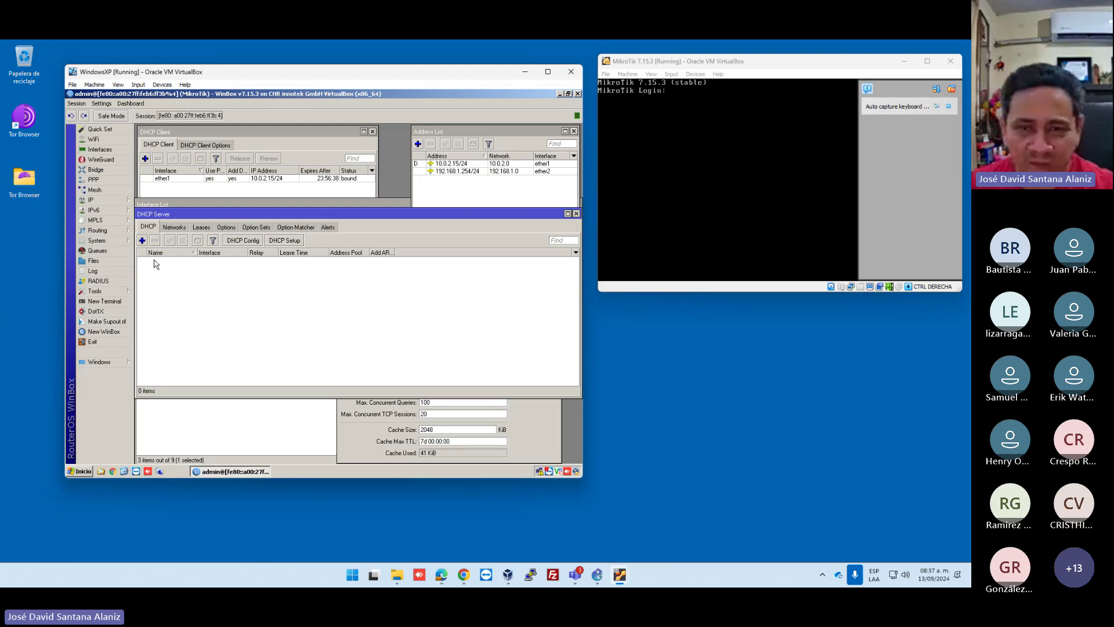
# Launch DHCP Setup, choose ether2 as the server interface and continue to address space 192.168.1.0/24.
pyautogui.click(284, 241)
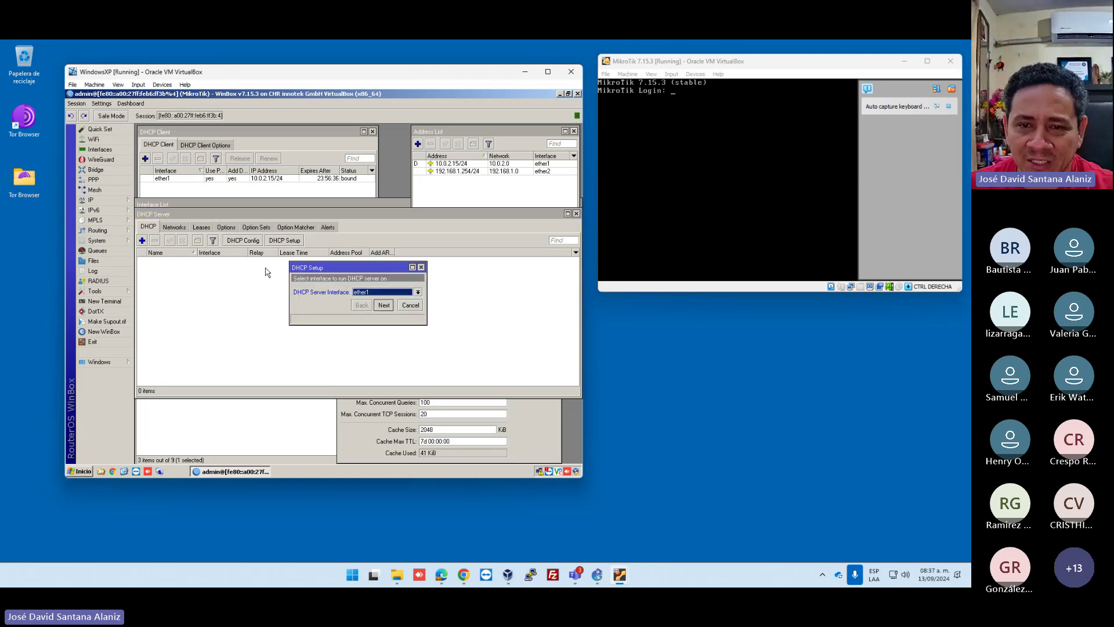
pyautogui.click(422, 267)
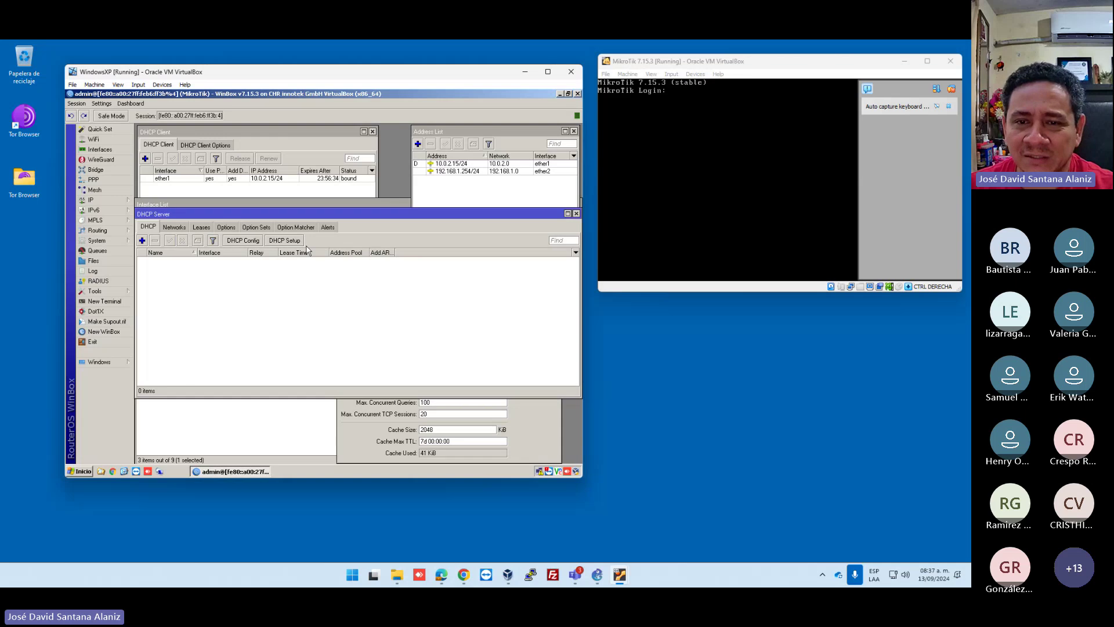
pyautogui.click(284, 241)
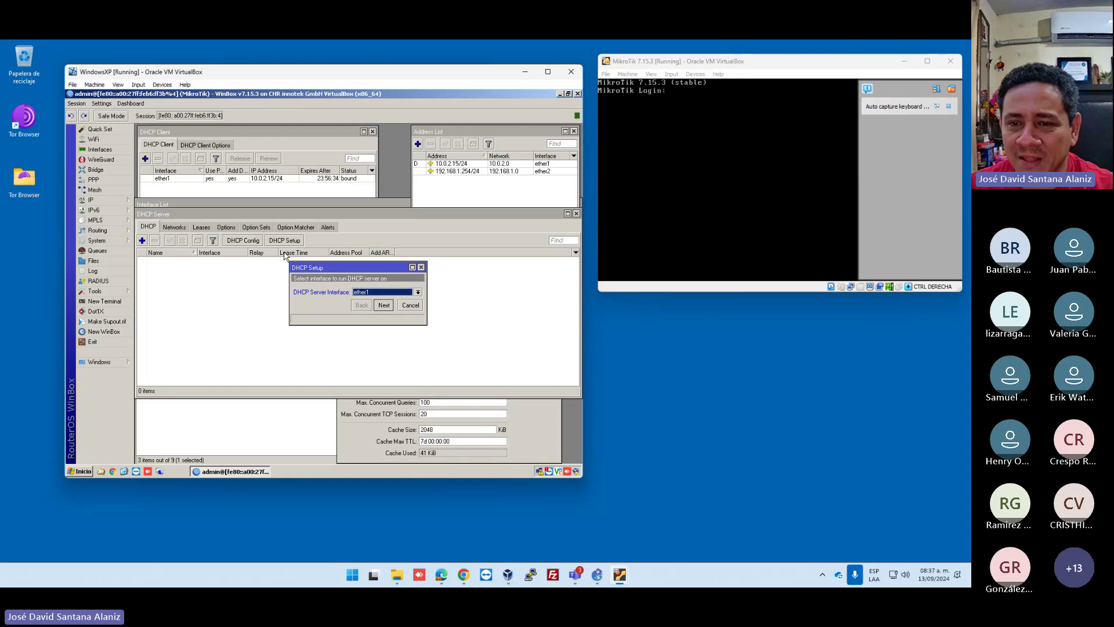
pyautogui.click(374, 293)
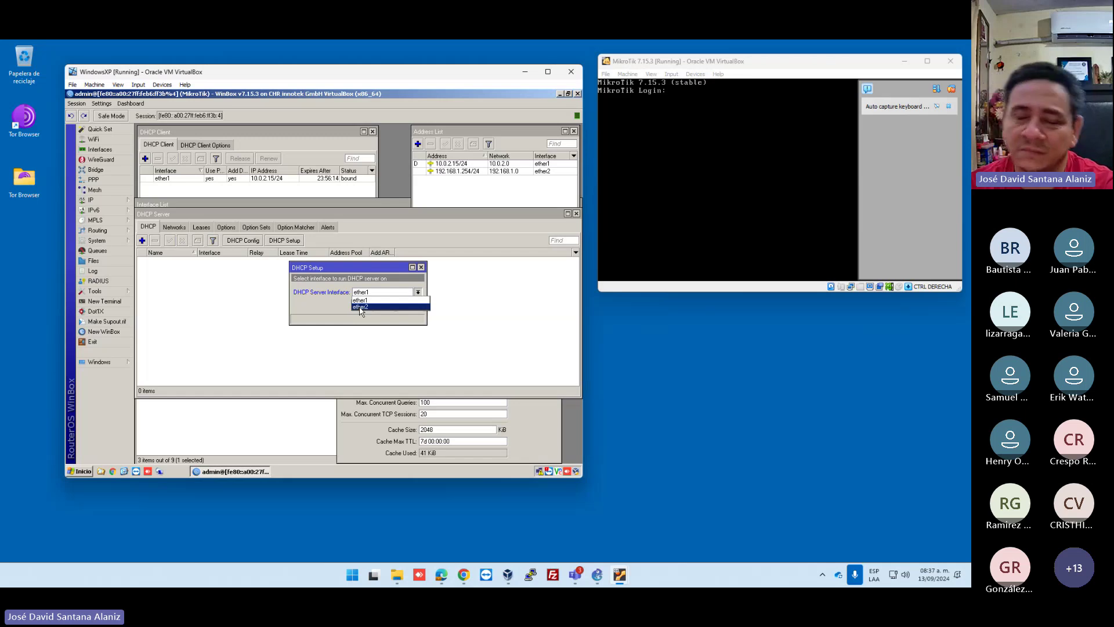
pyautogui.click(573, 513)
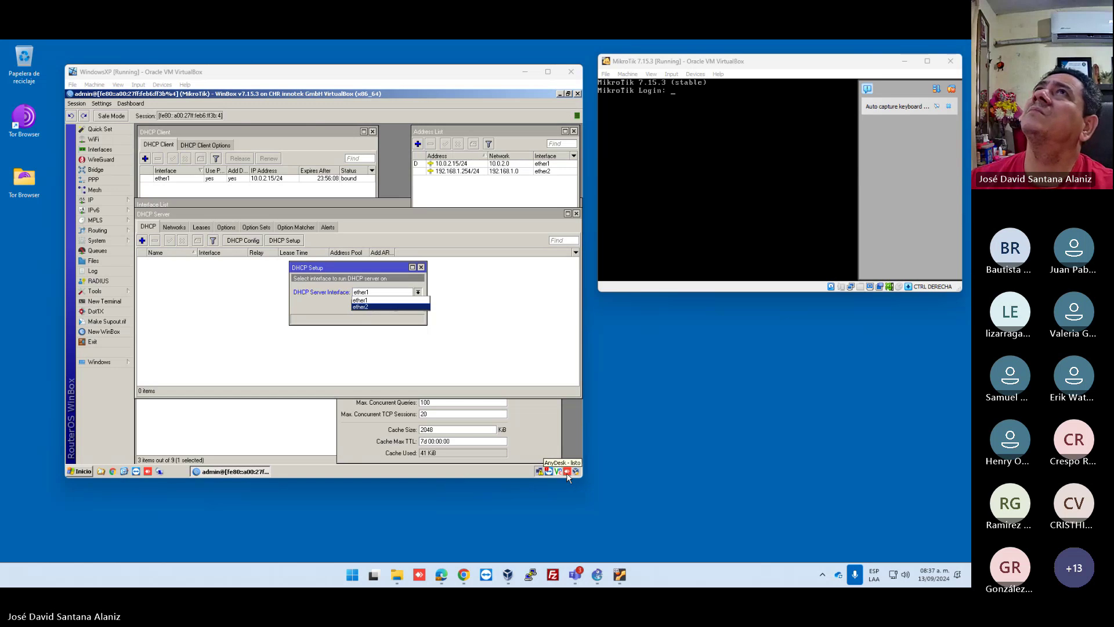
pyautogui.click(361, 306)
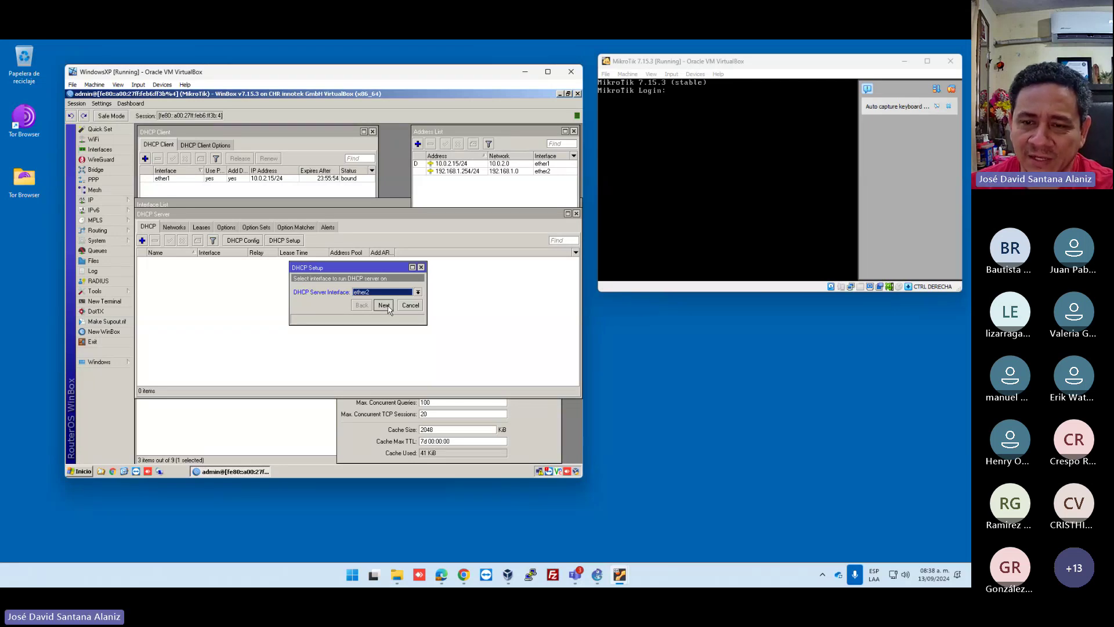
pyautogui.click(387, 307)
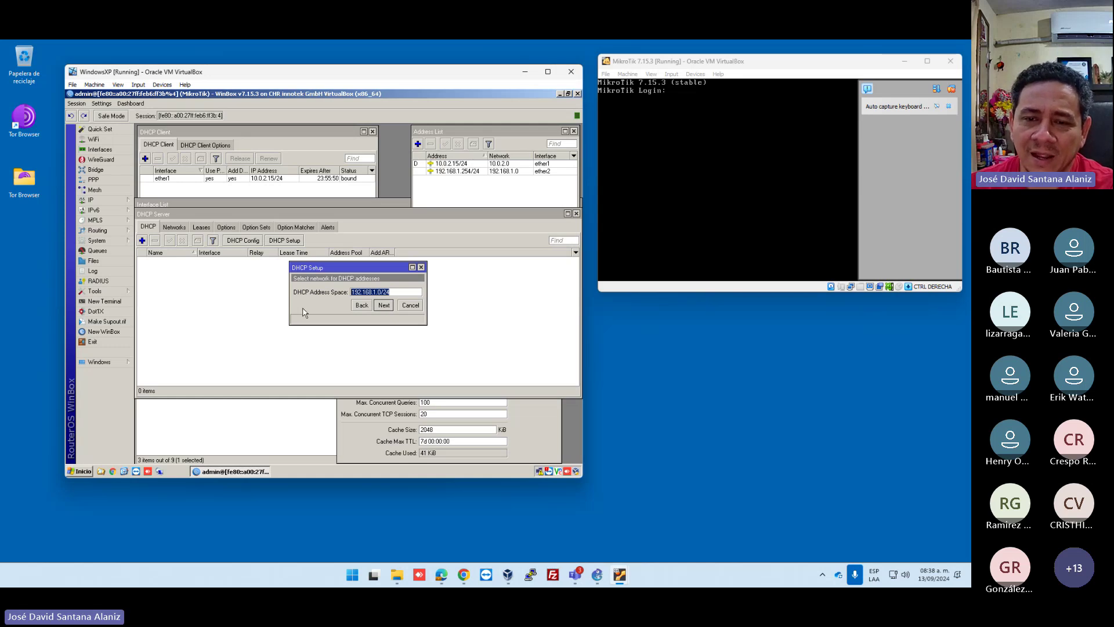
# Finish DHCP setup: 192.168.1.0/24, gateway 192.168.1.254, DNS 8.8.8.8, lease time 00:05:00.
pyautogui.click(384, 305)
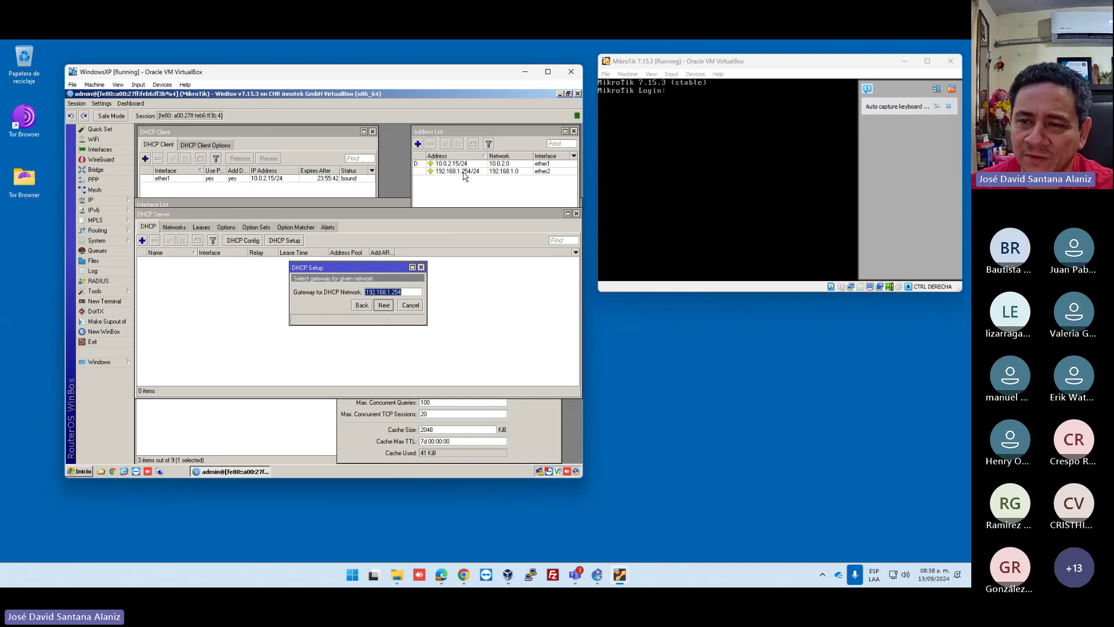
pyautogui.click(385, 305)
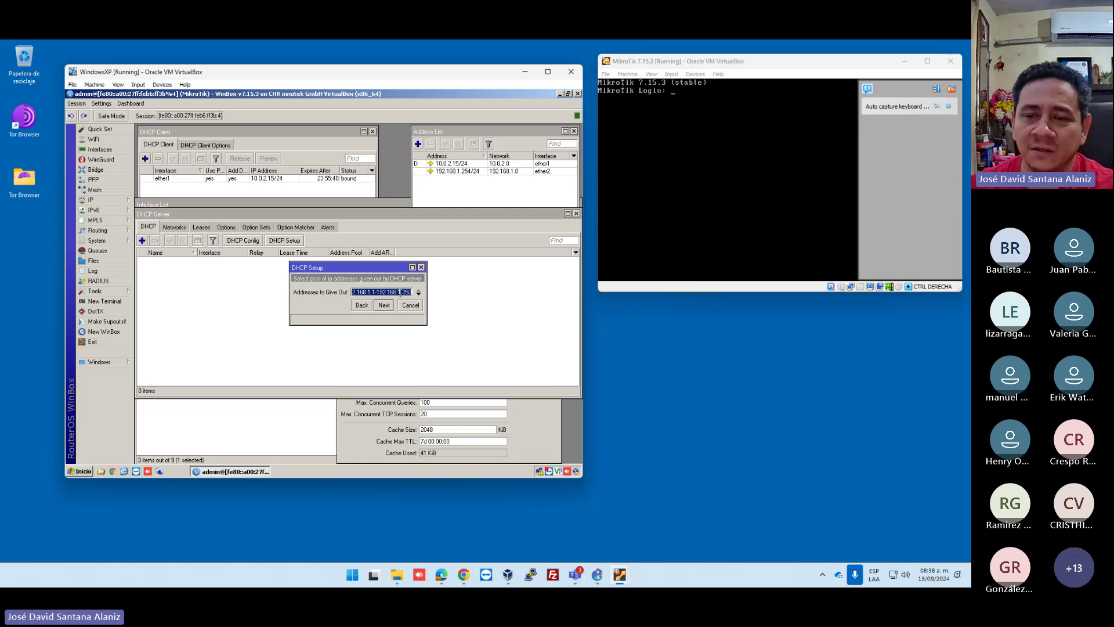
pyautogui.press('Return')
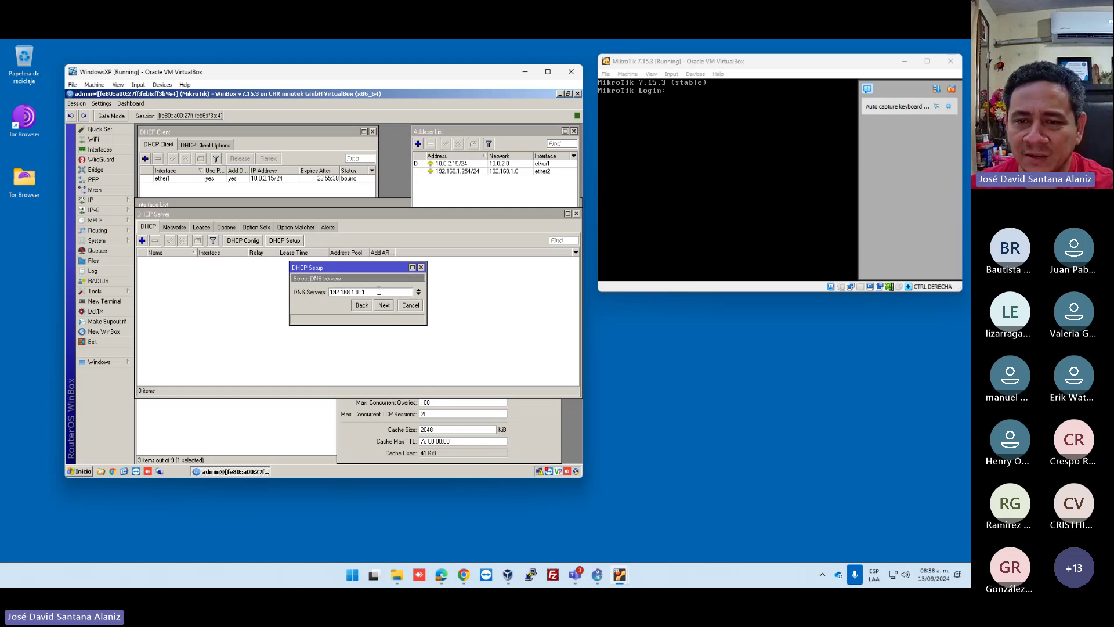
pyautogui.doubleClick(379, 291)
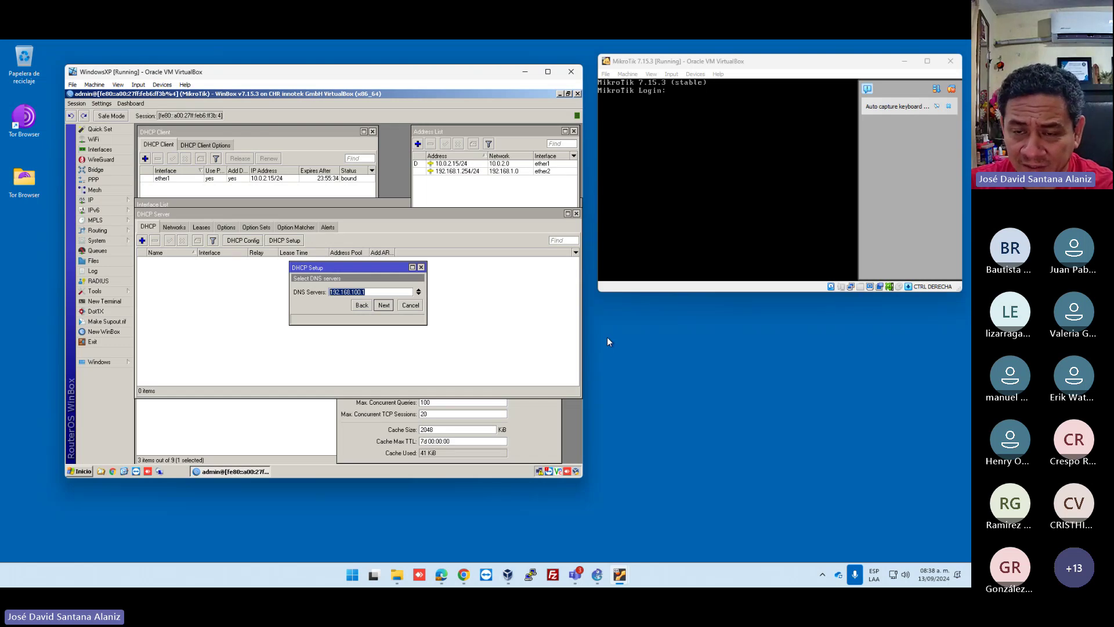
pyautogui.write('8.8.8.8')
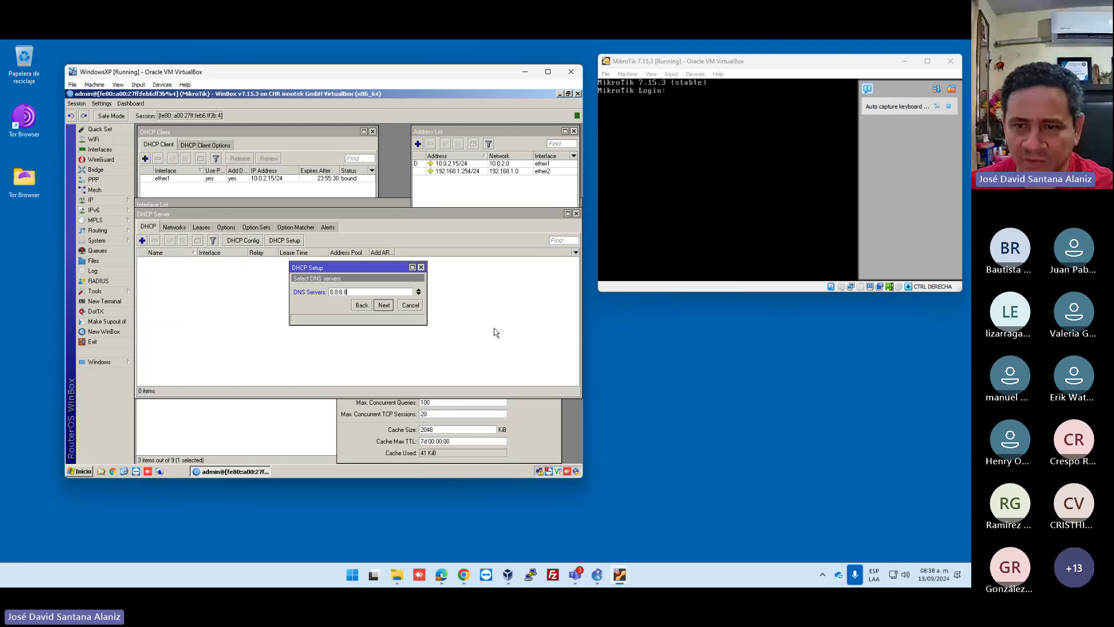
pyautogui.click(383, 305)
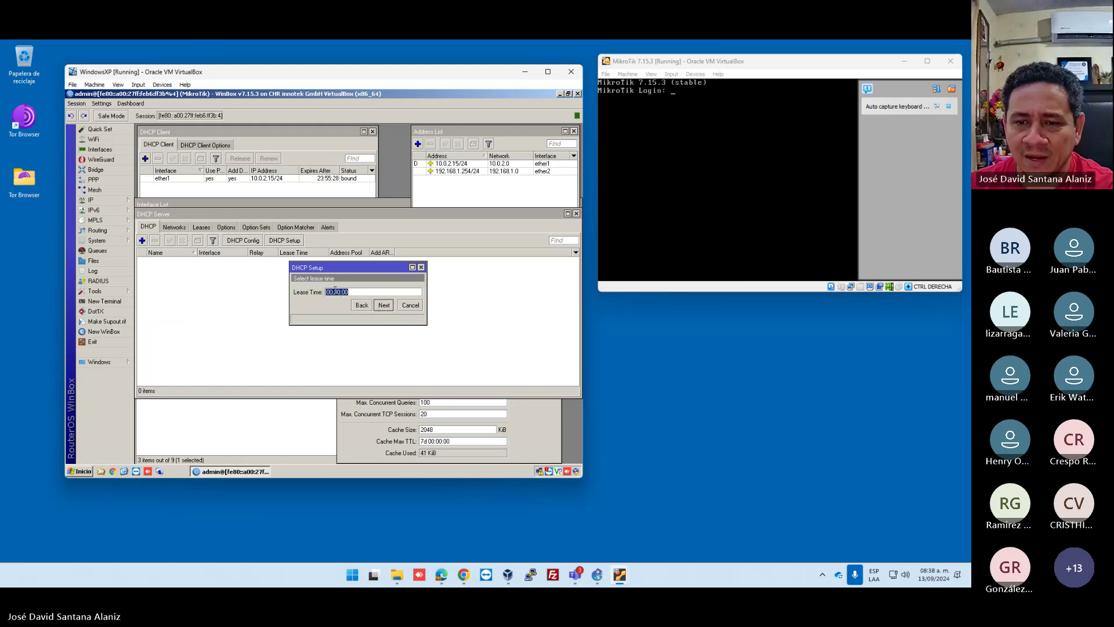
pyautogui.press('BackSpace')
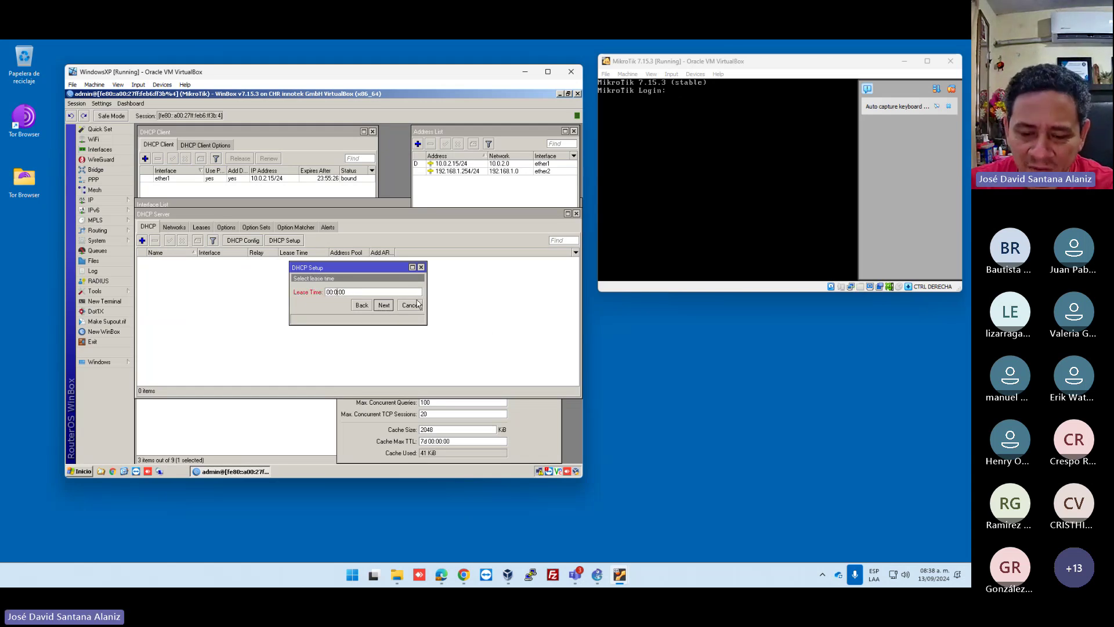
pyautogui.write('5')
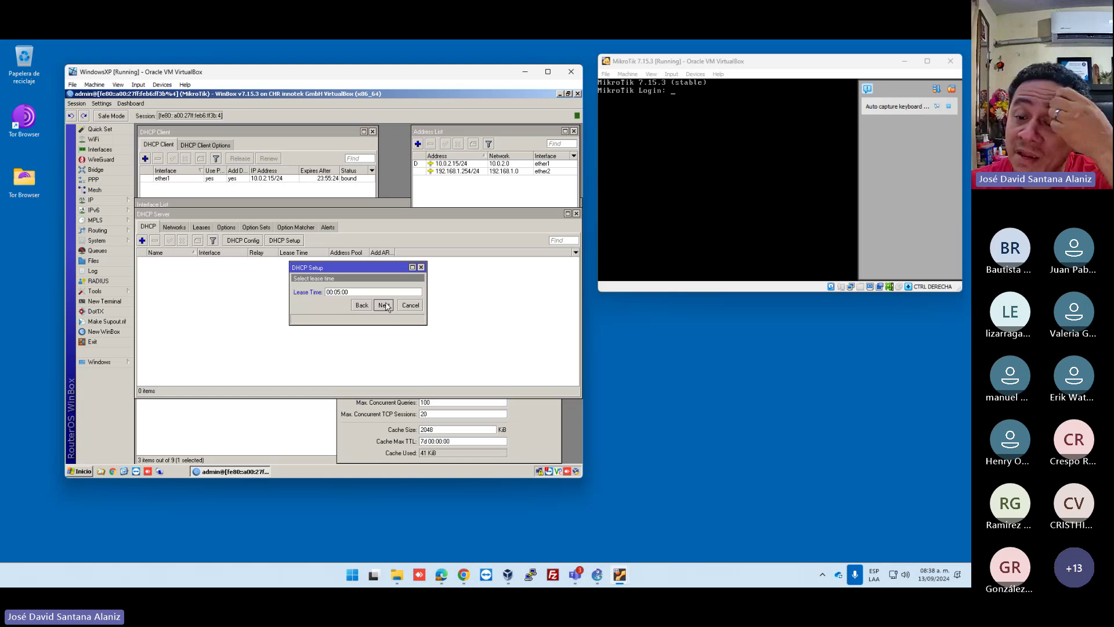
pyautogui.click(384, 305)
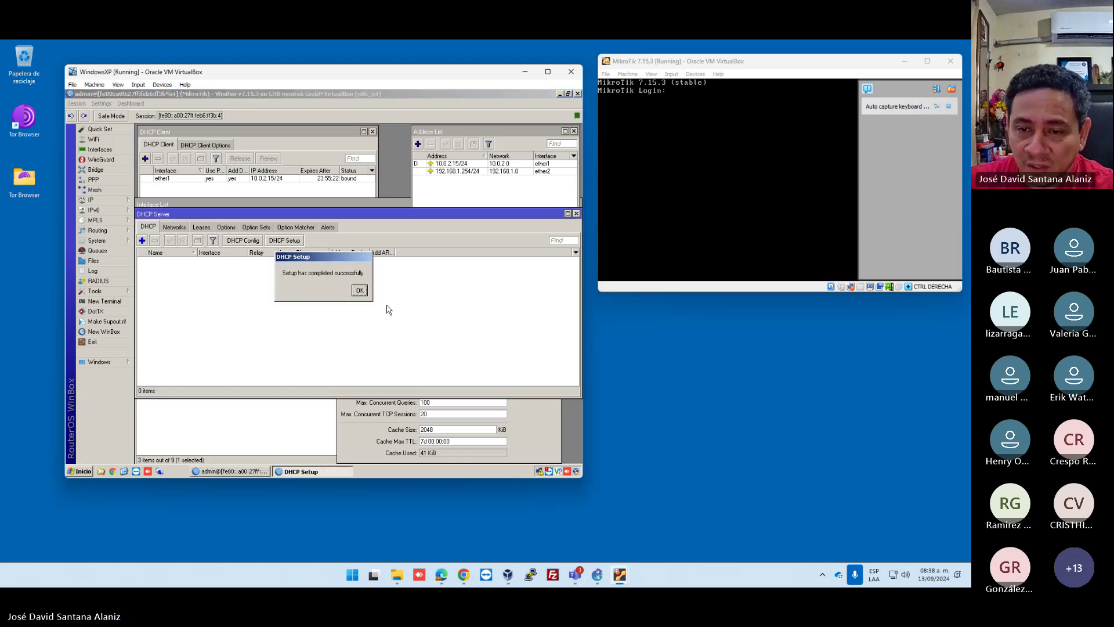
pyautogui.click(359, 291)
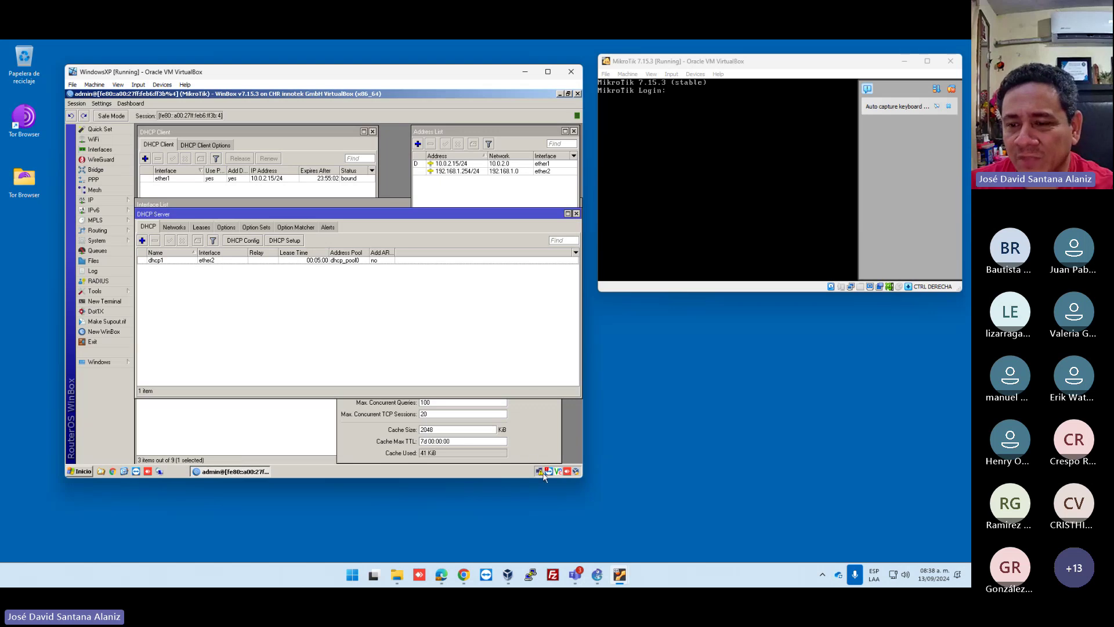
# Bring up the DNS settings, then minimise Winbox to show the XP desktop.
pyautogui.moveTo(542, 474)
pyautogui.click(545, 440)
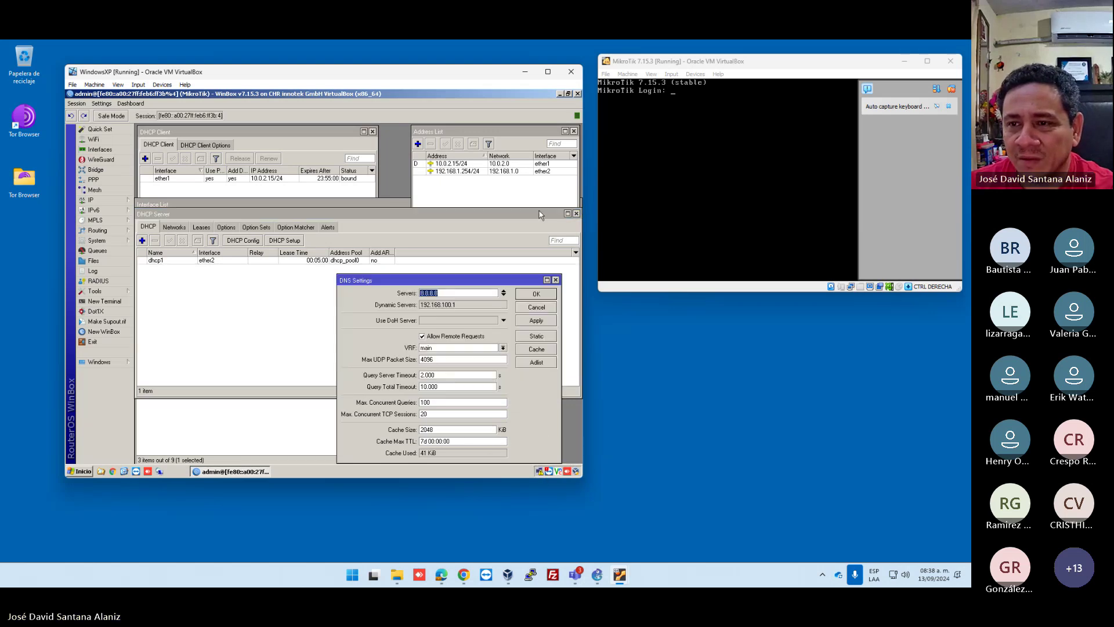
pyautogui.click(558, 95)
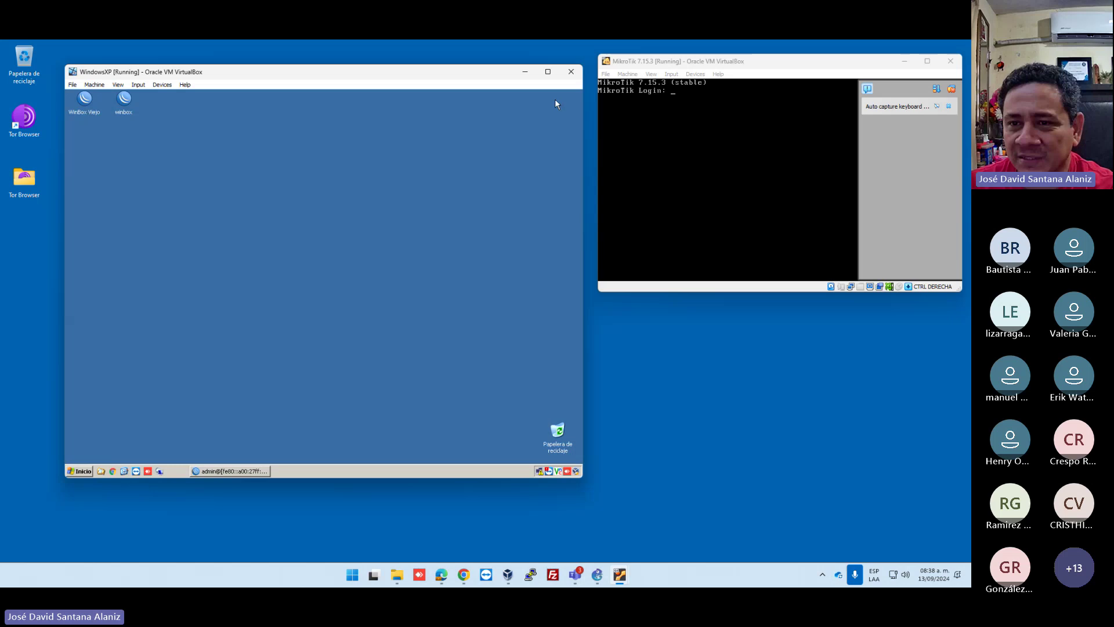
# Check the XP connection's support details reporting limited connectivity, then bring GNS3 forward.
pyautogui.doubleClick(539, 471)
pyautogui.click(274, 191)
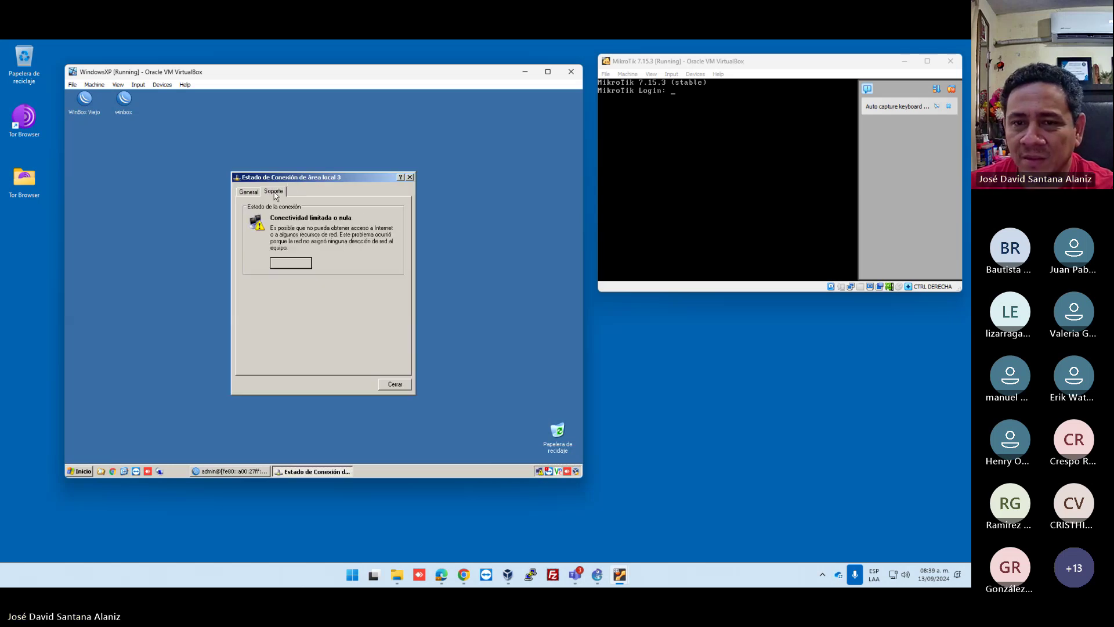
pyautogui.moveTo(296, 76); pyautogui.dragTo(512, 113)
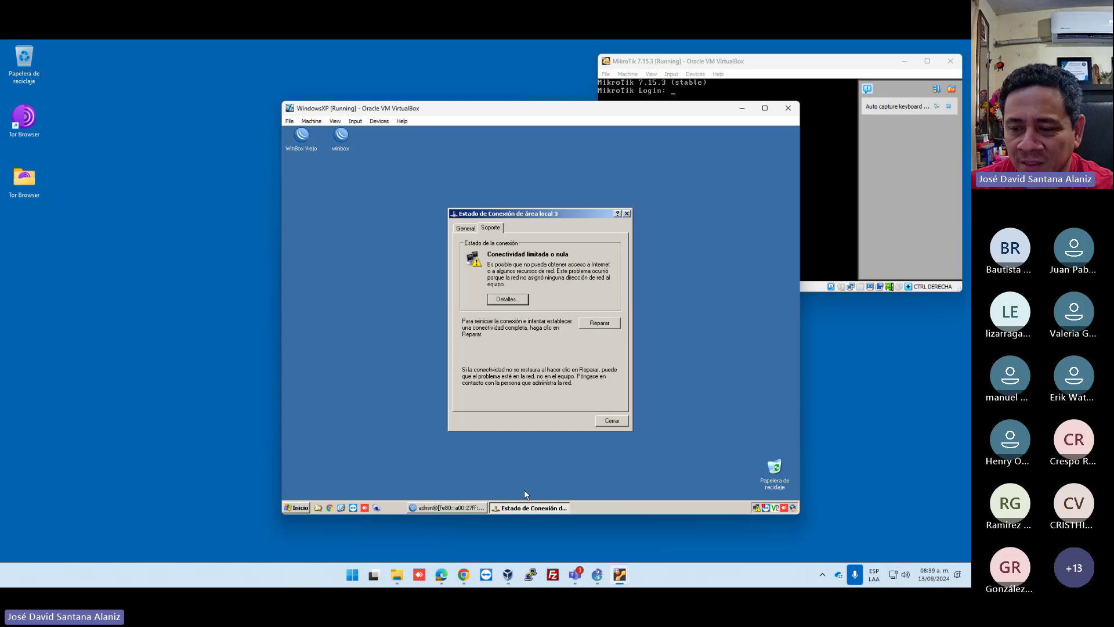
pyautogui.moveTo(574, 576)
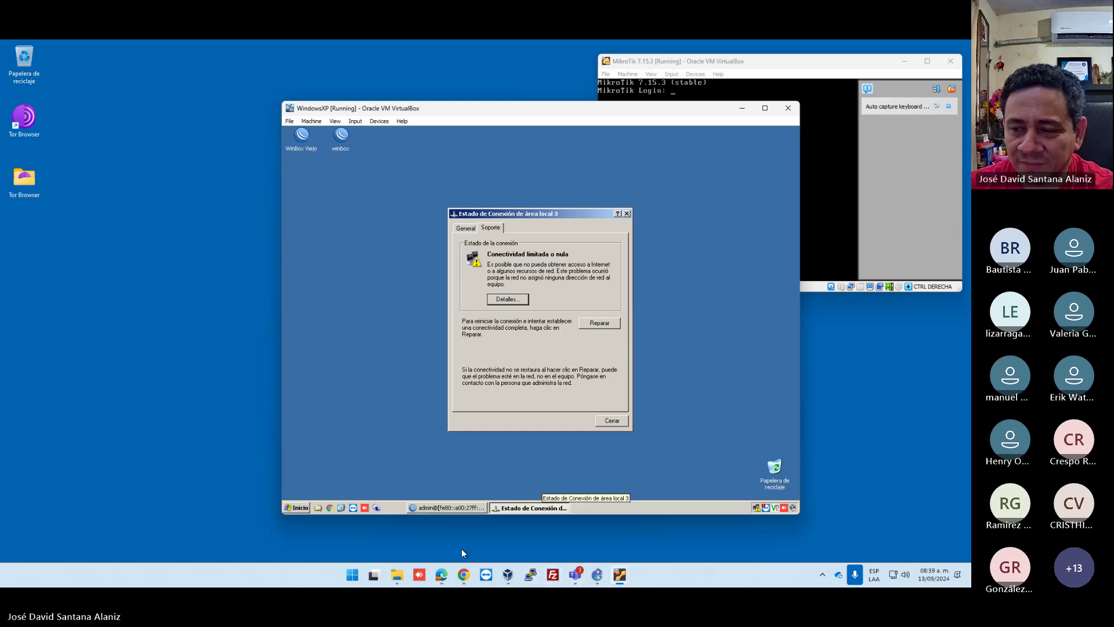
pyautogui.click(590, 573)
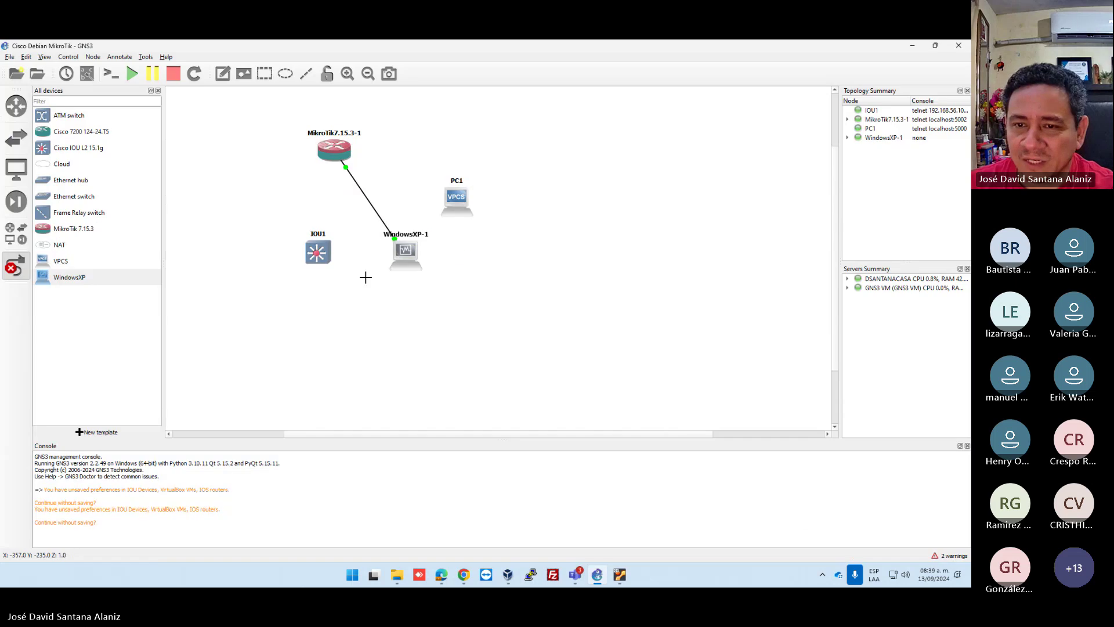
# Delete the existing link between MikroTik7.15.3-1 and WindowsXP-1.
pyautogui.rightClick(366, 200)
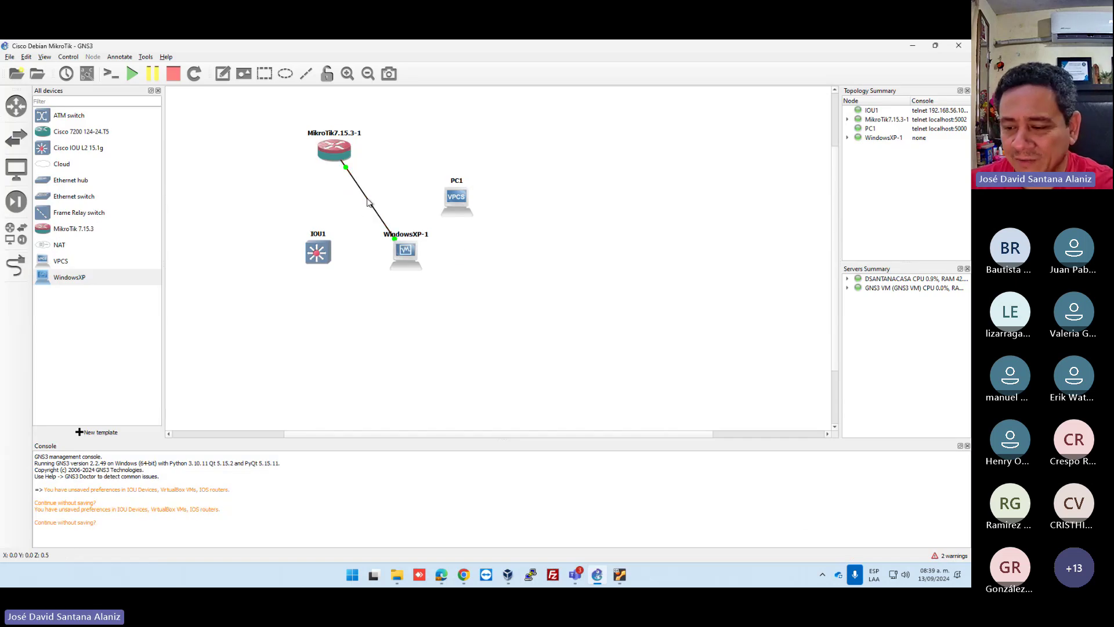
pyautogui.click(367, 202)
pyautogui.press('Delete')
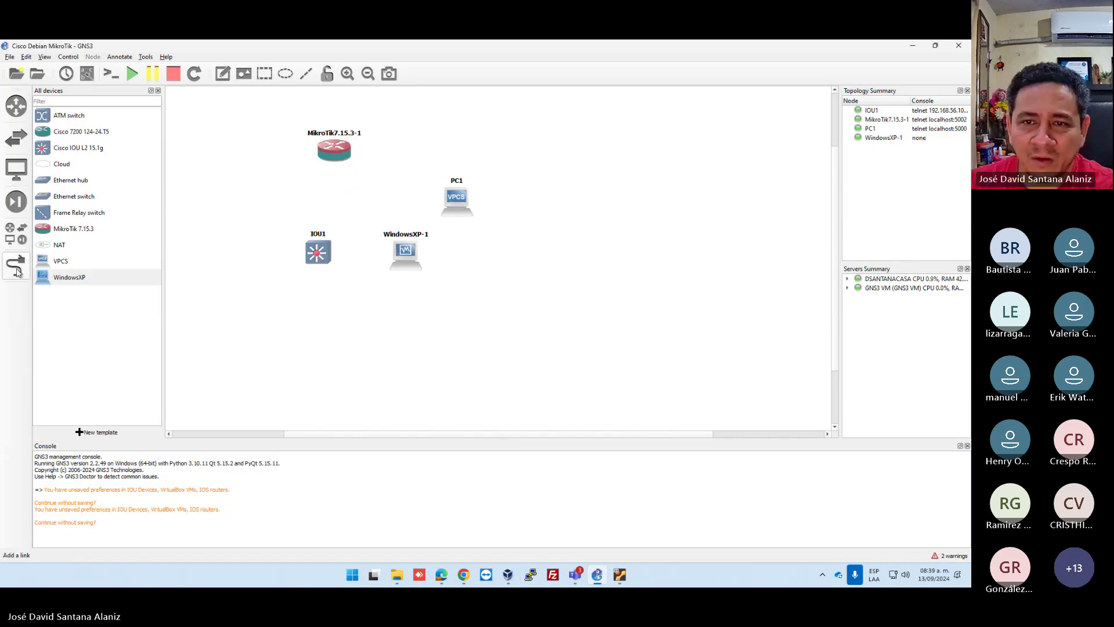
# Link MikroTik7.15.3-1 to WindowsXP-1 Ethernet0, then return to the Windows XP VM.
pyautogui.click(16, 265)
pyautogui.click(333, 149)
pyautogui.click(348, 170)
pyautogui.click(408, 249)
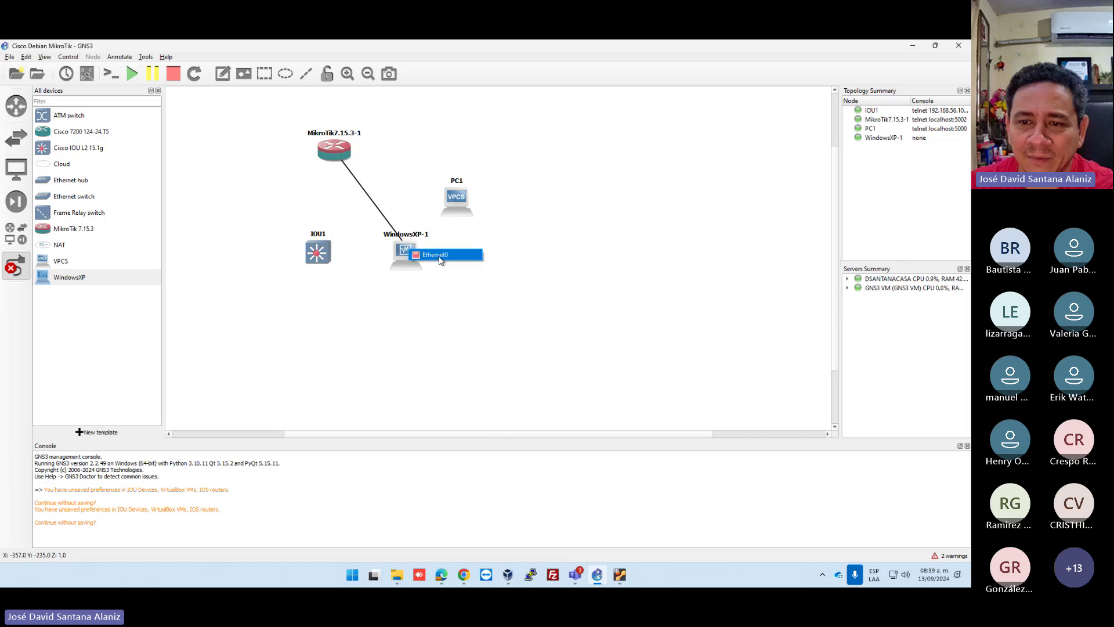
pyautogui.click(440, 261)
pyautogui.moveTo(620, 575)
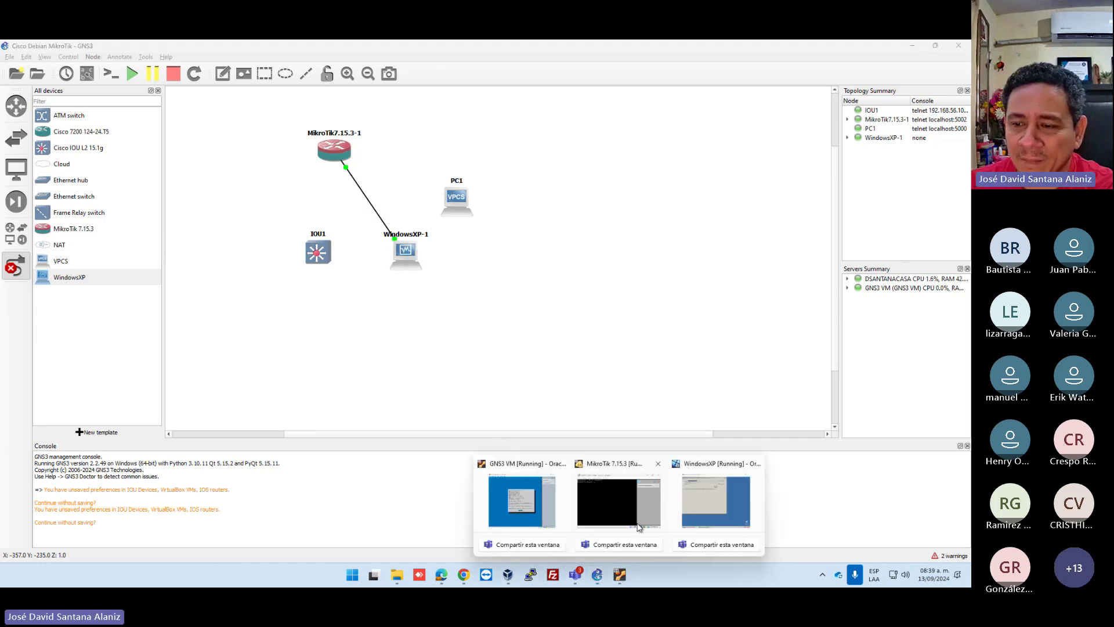
pyautogui.click(716, 500)
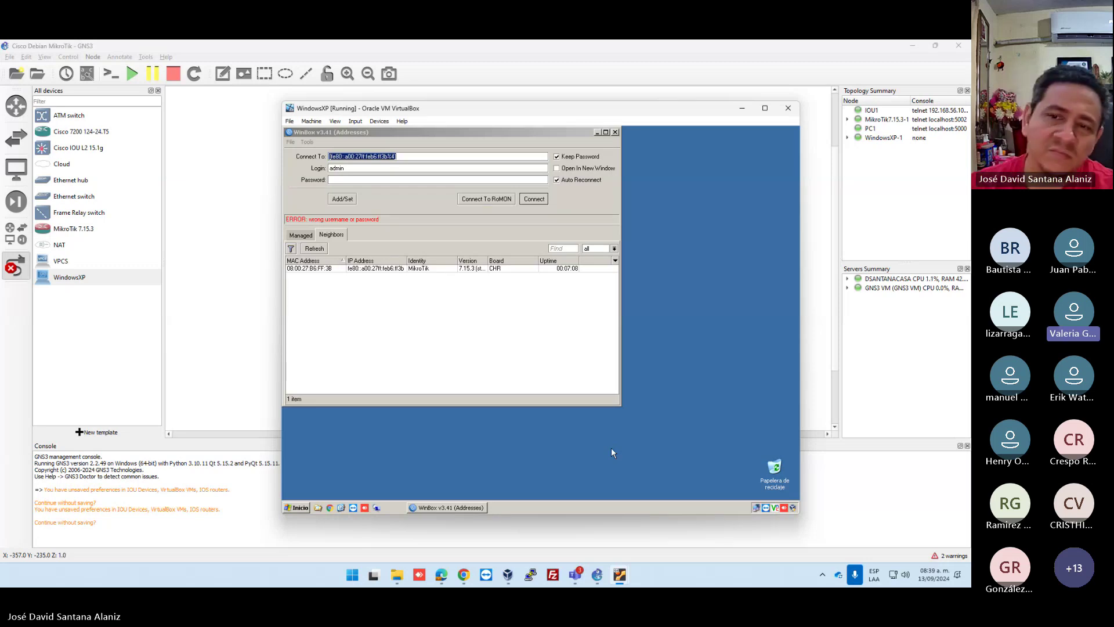
# Check the client's DHCP-assigned 192.168.1.253 address, then log into WinBox with the admin password.
pyautogui.doubleClick(756, 509)
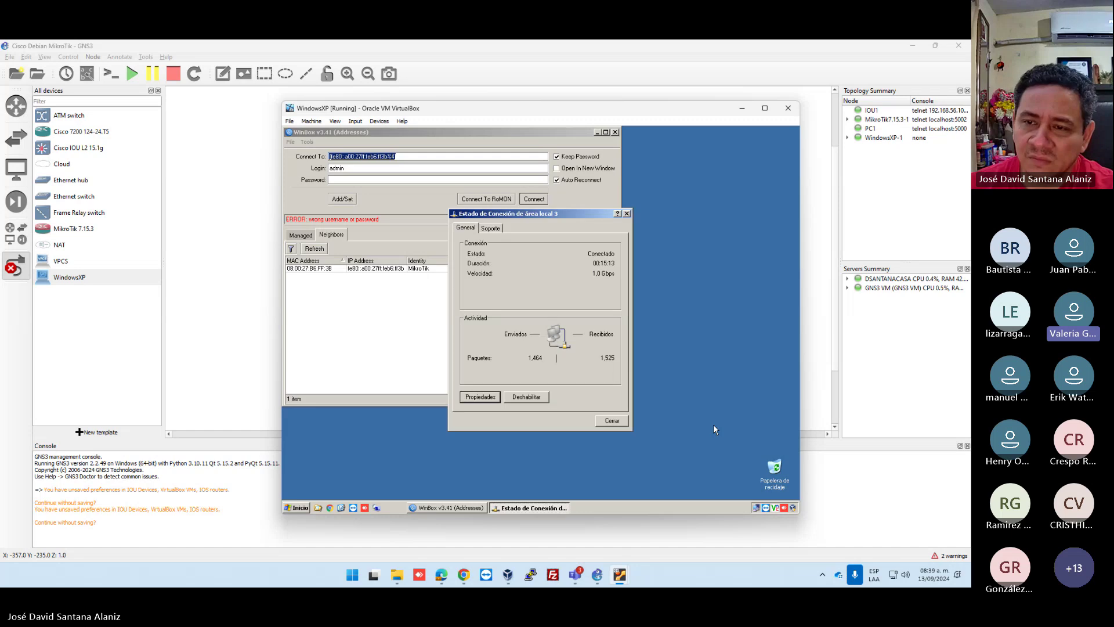
pyautogui.click(492, 228)
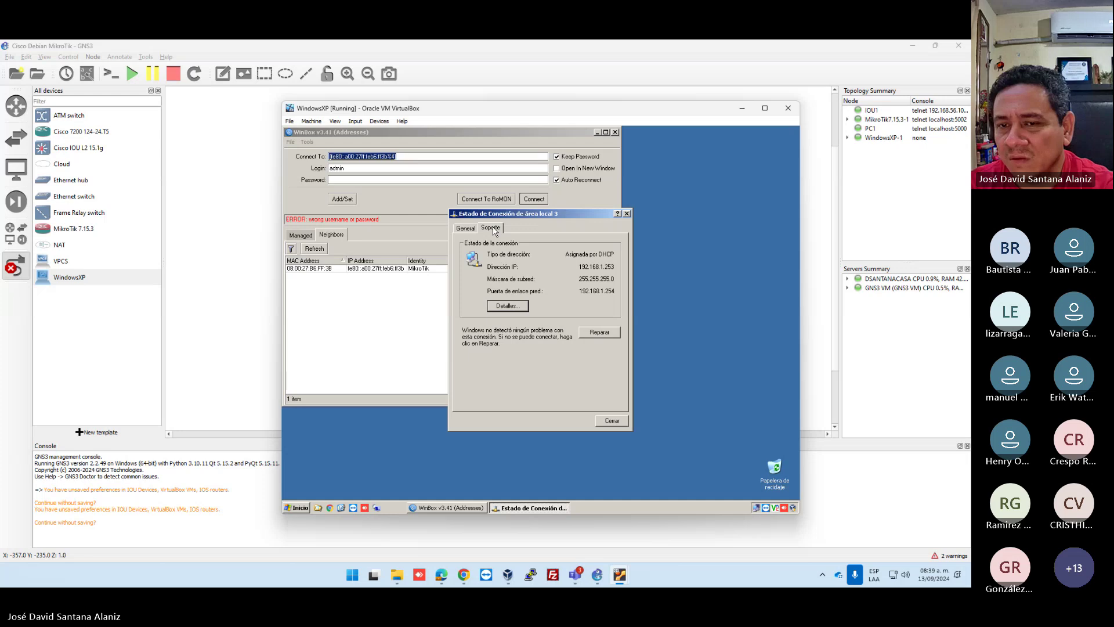
pyautogui.click(378, 181)
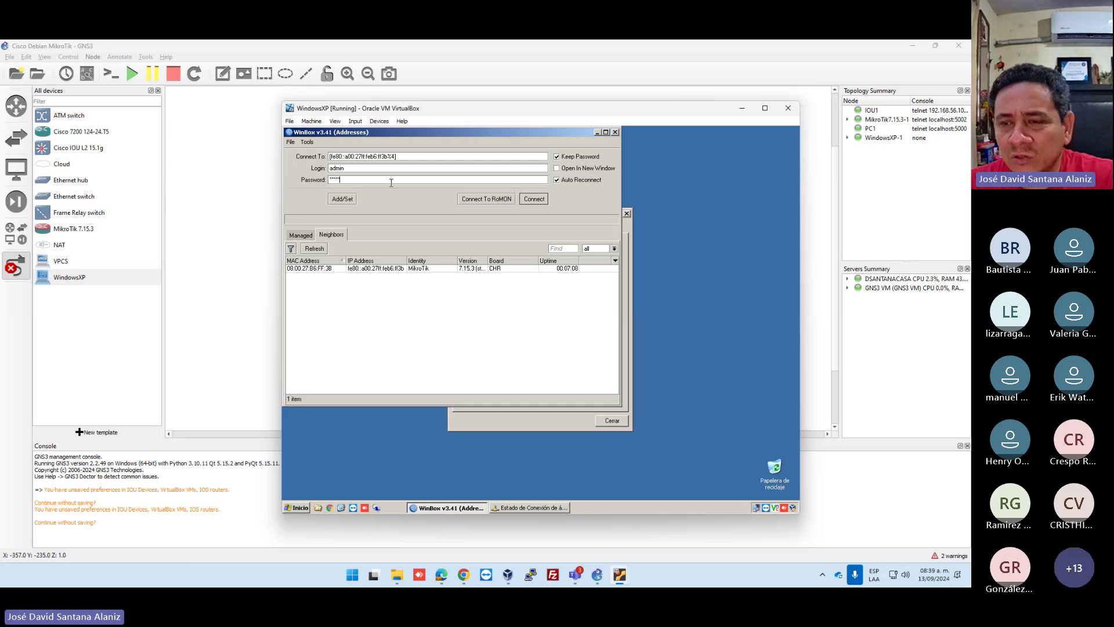
pyautogui.press('Return')
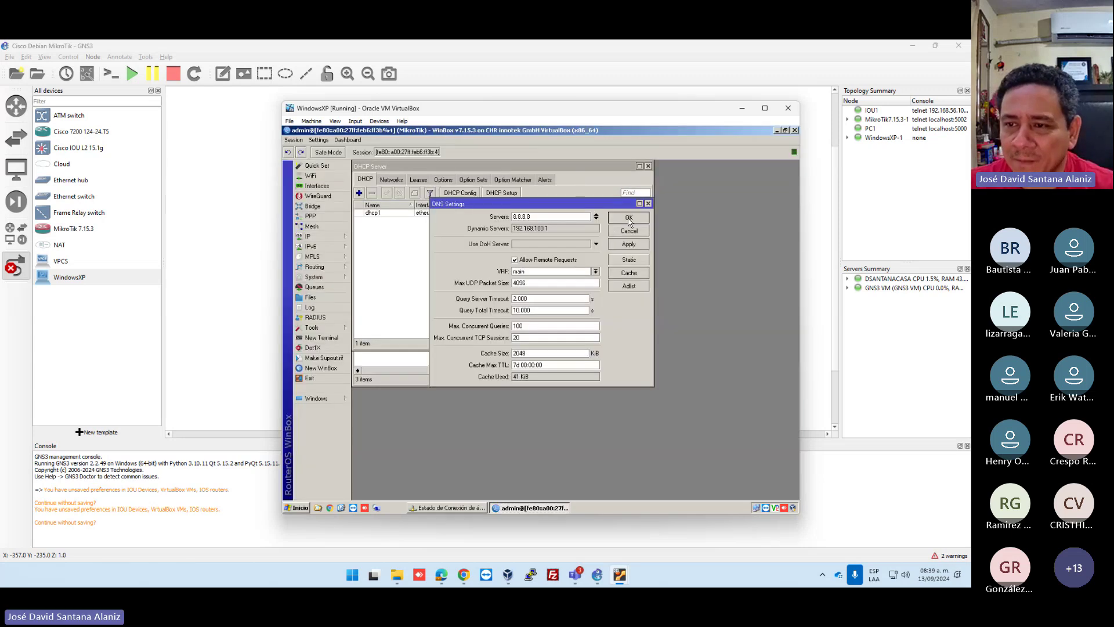
# Close DNS Settings and open IP > DHCP Server Leases, selecting the client's lease.
pyautogui.click(628, 219)
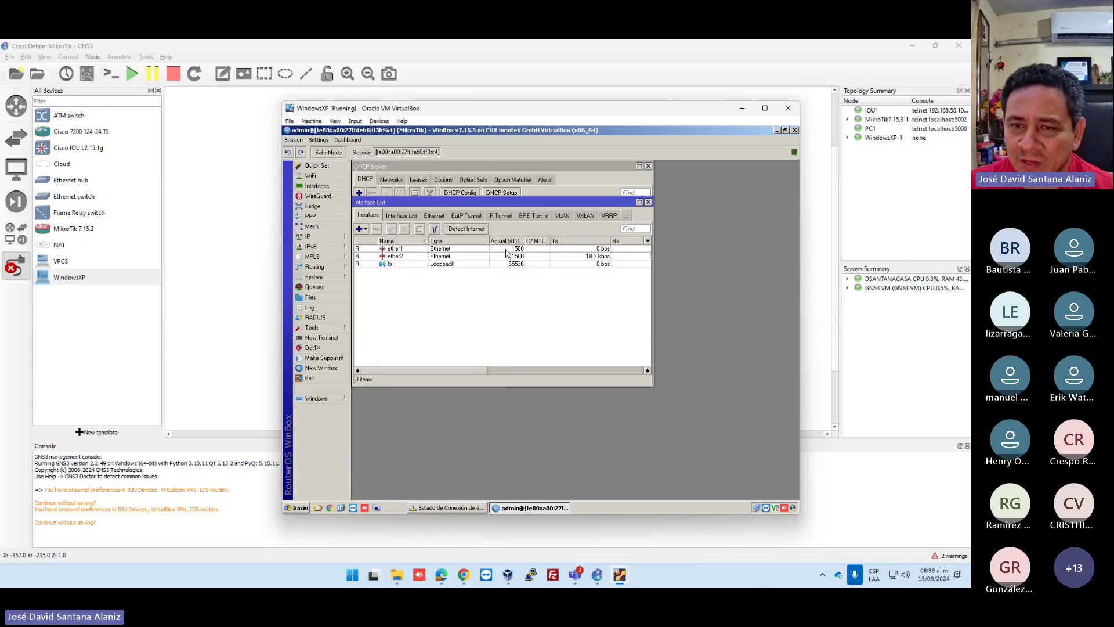
pyautogui.click(325, 236)
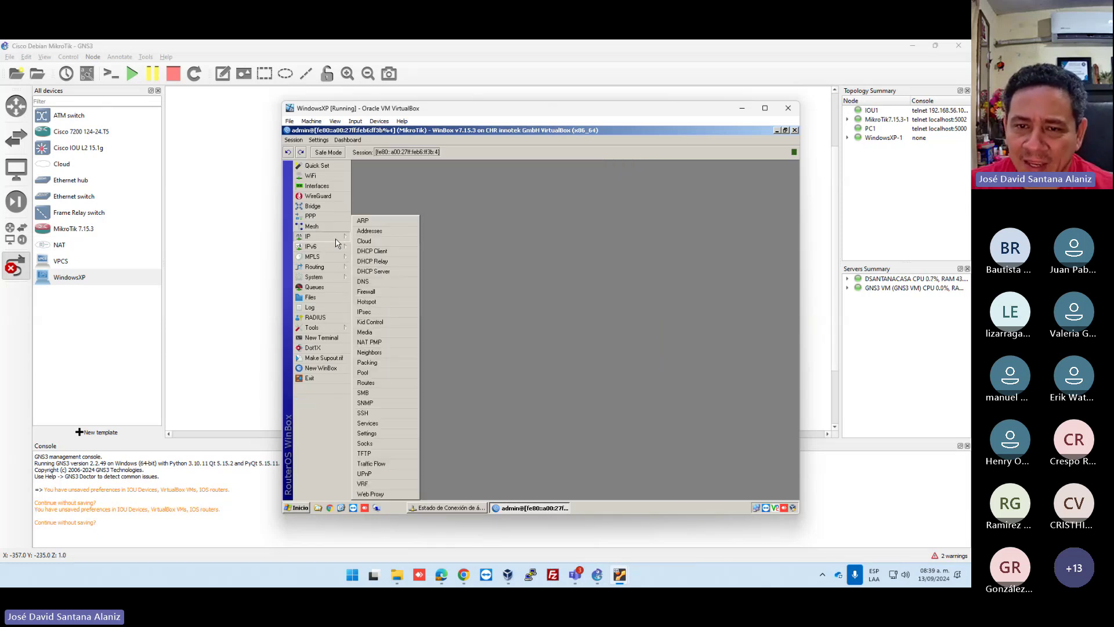
pyautogui.click(382, 277)
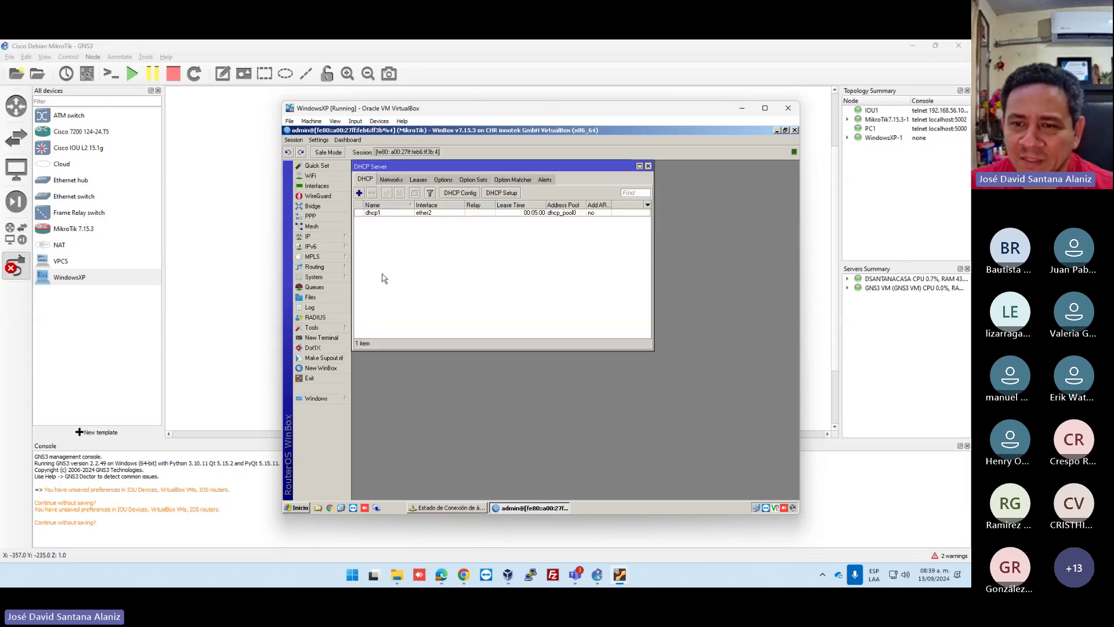
pyautogui.click(419, 181)
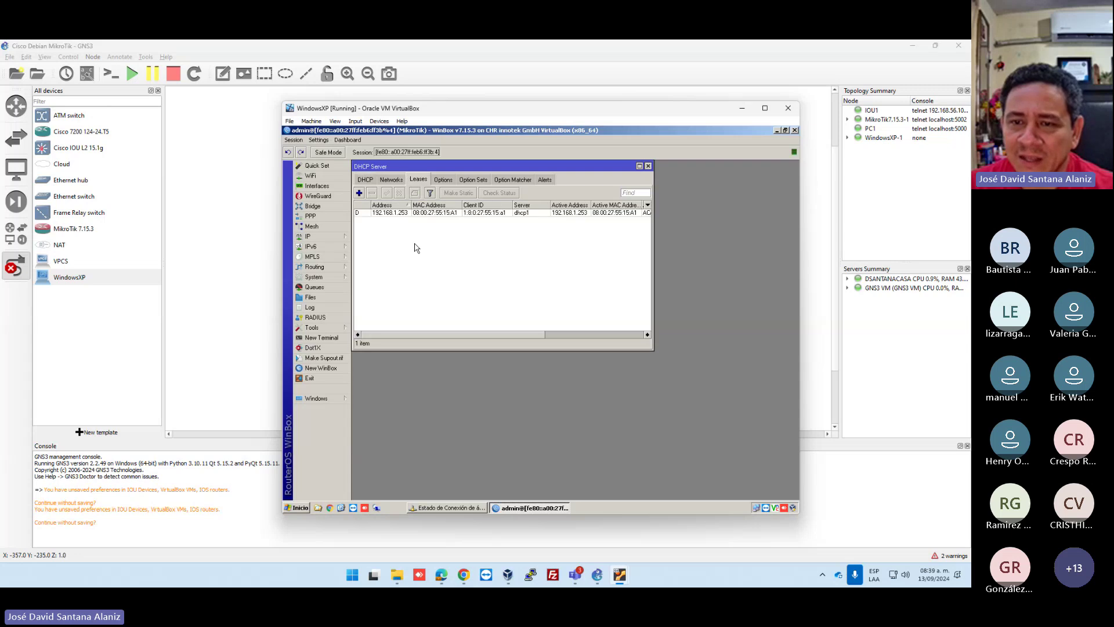
pyautogui.click(362, 214)
# Widen the window and Active Host Name column to show ACAMAMACRO and the expiry time.
pyautogui.moveTo(653, 251); pyautogui.dragTo(776, 236)
pyautogui.moveTo(673, 204); pyautogui.dragTo(691, 204)
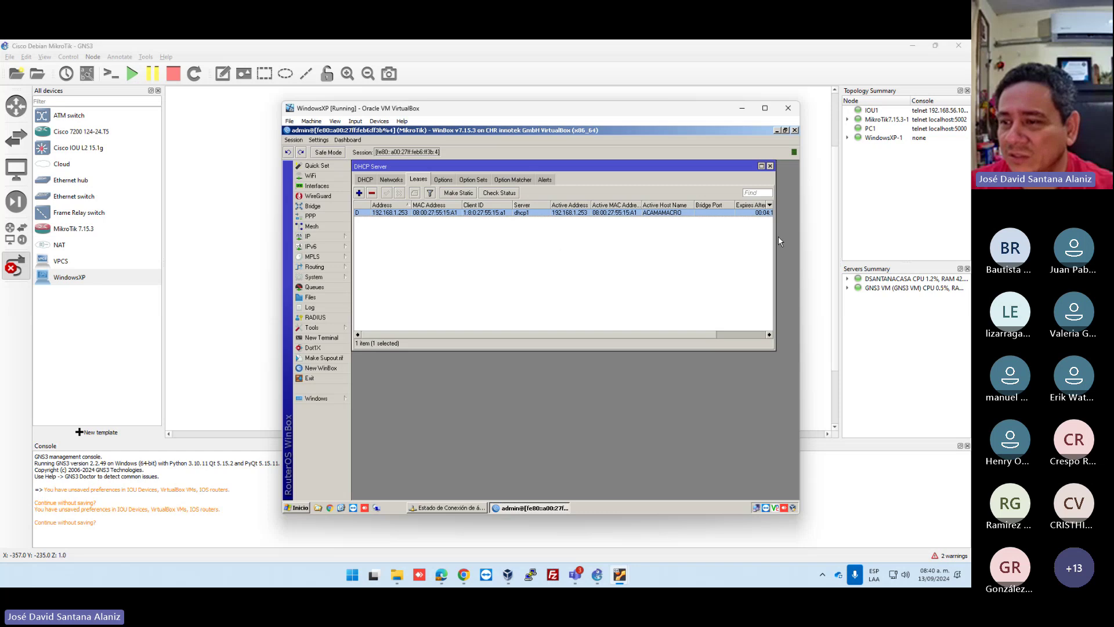
pyautogui.moveTo(778, 236); pyautogui.dragTo(791, 235)
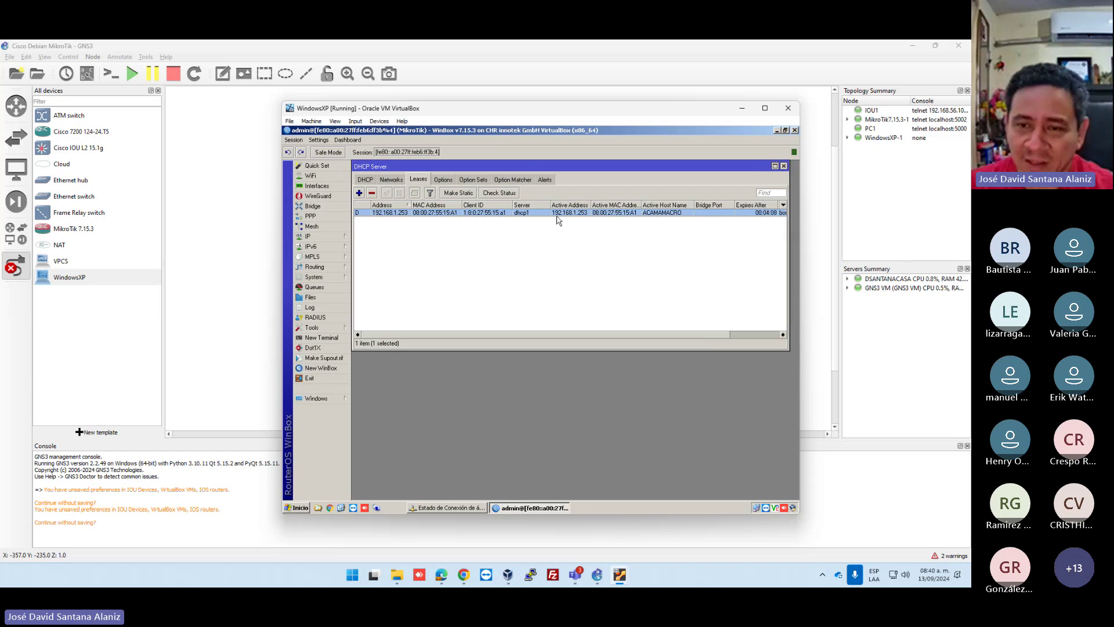
# Convert the client's dynamic DHCP lease into a static one with Make Static.
pyautogui.doubleClick(389, 213)
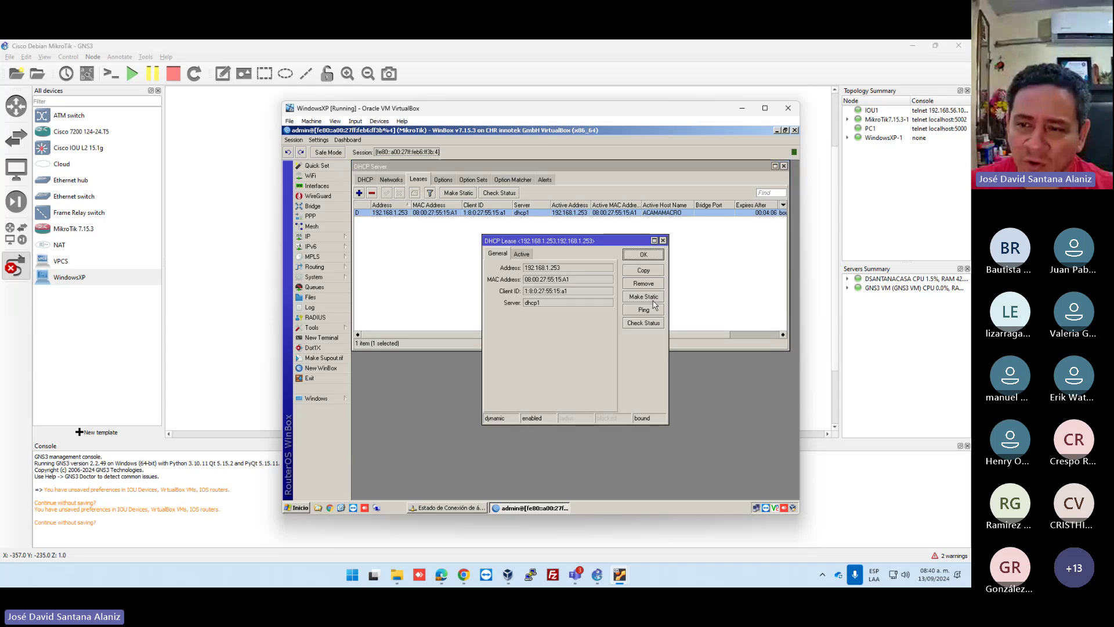
pyautogui.click(642, 297)
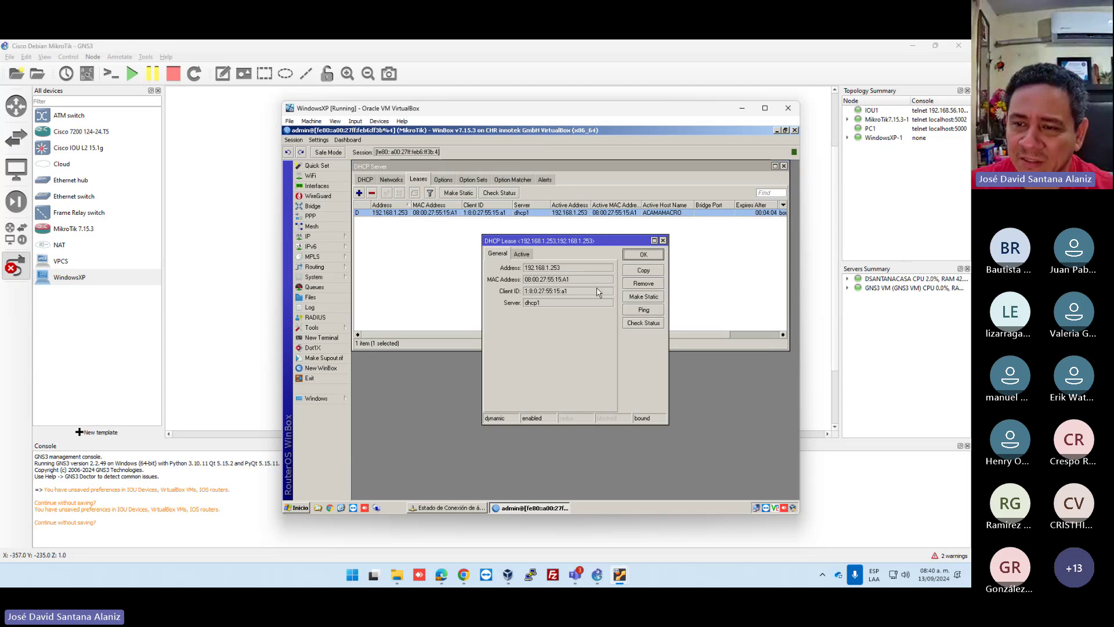
pyautogui.doubleClick(375, 213)
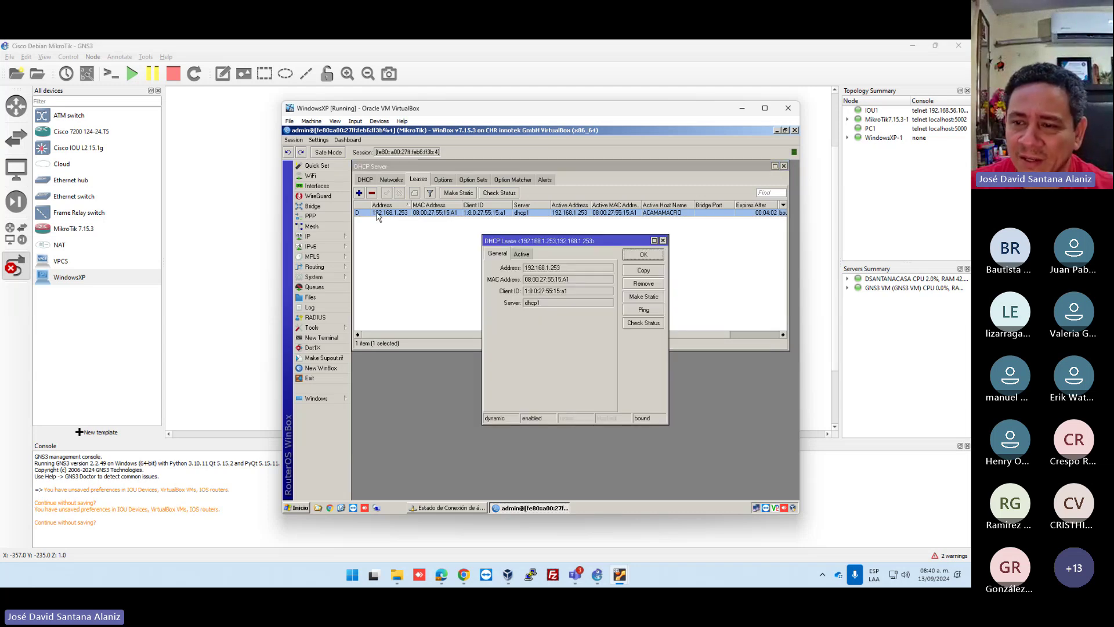
pyautogui.click(643, 299)
pyautogui.click(643, 254)
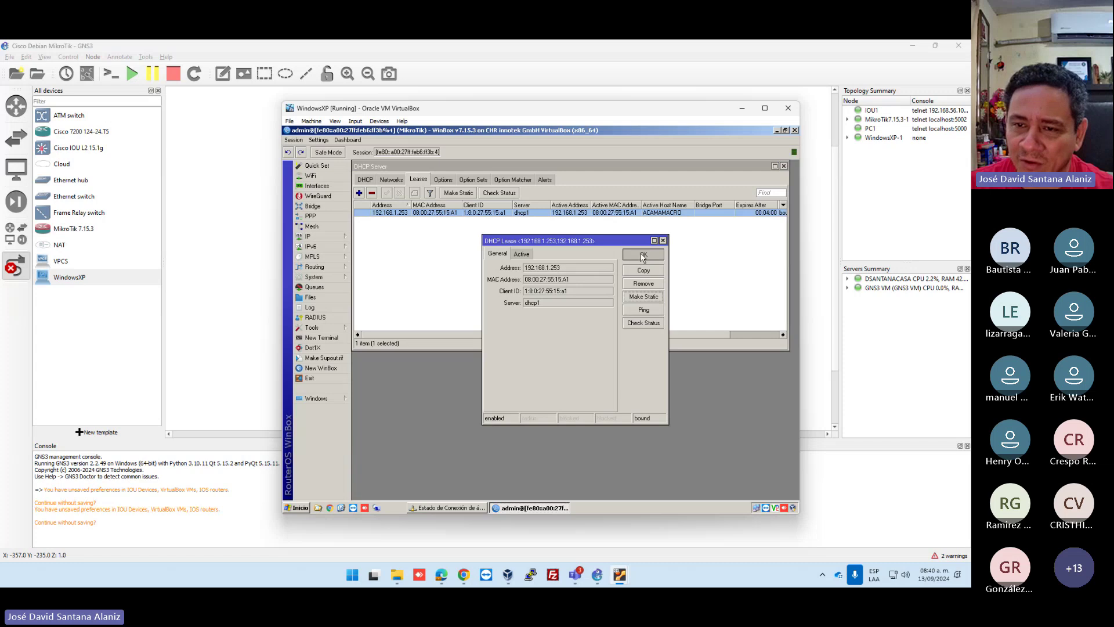
# Change the static lease's address to 192.168.1.1.
pyautogui.doubleClick(389, 214)
pyautogui.click(580, 268)
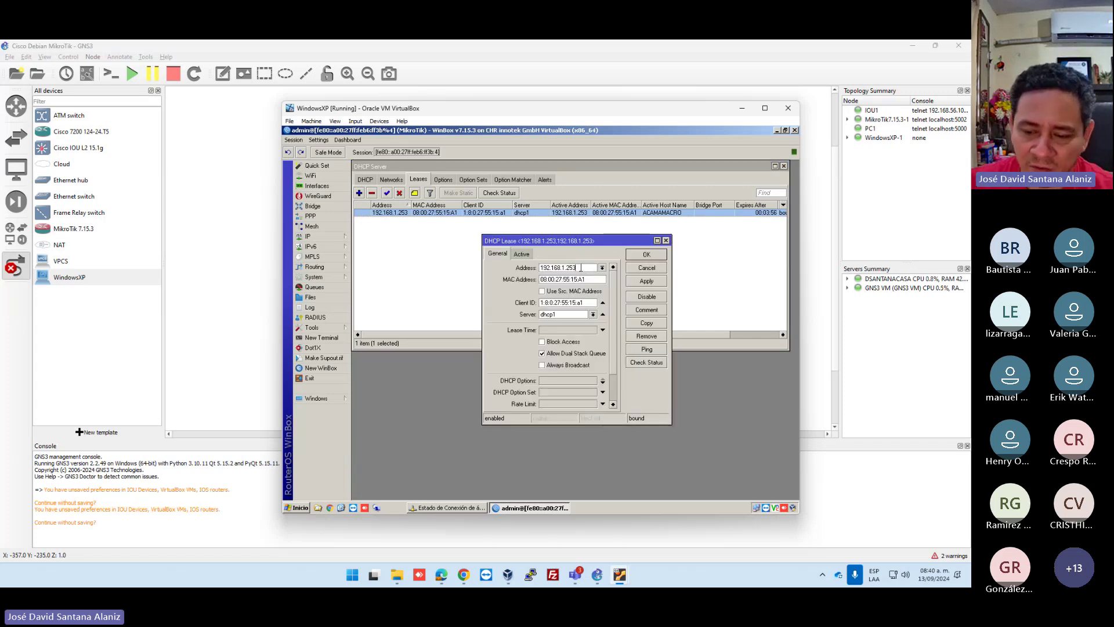
pyautogui.press('BackSpace')
pyautogui.press('BackSpace')
pyautogui.write('1')
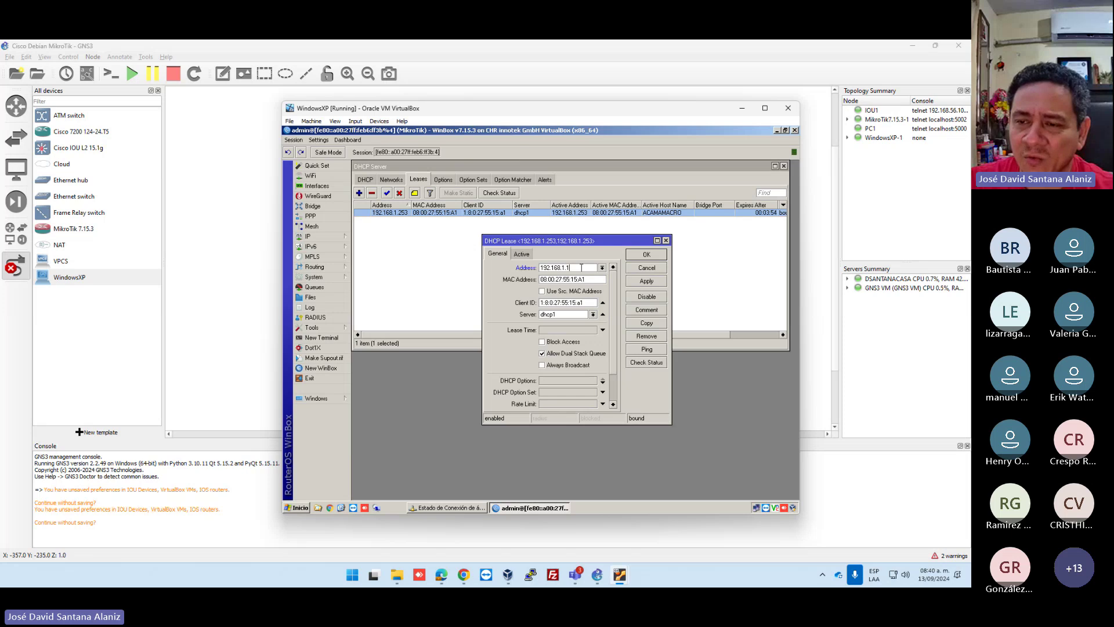
pyautogui.press('Return')
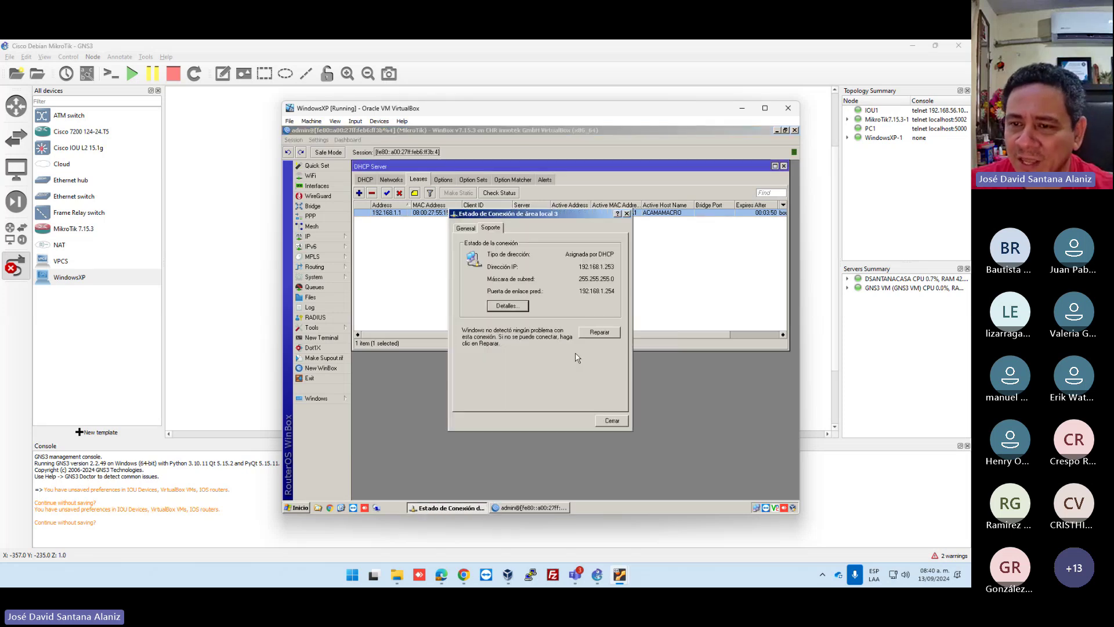
# Repair Local Area Connection 3 to pick up 192.168.1.1, dismiss the warning, and close the status window.
pyautogui.hotkey('alt', 'Tab')
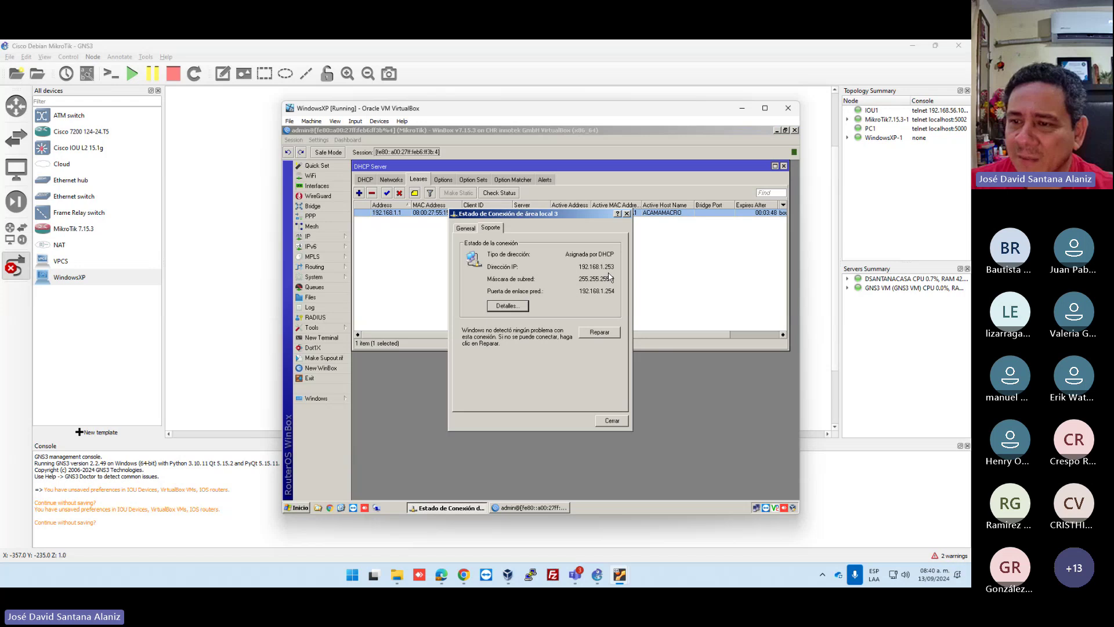
pyautogui.moveTo(583, 214); pyautogui.dragTo(603, 263)
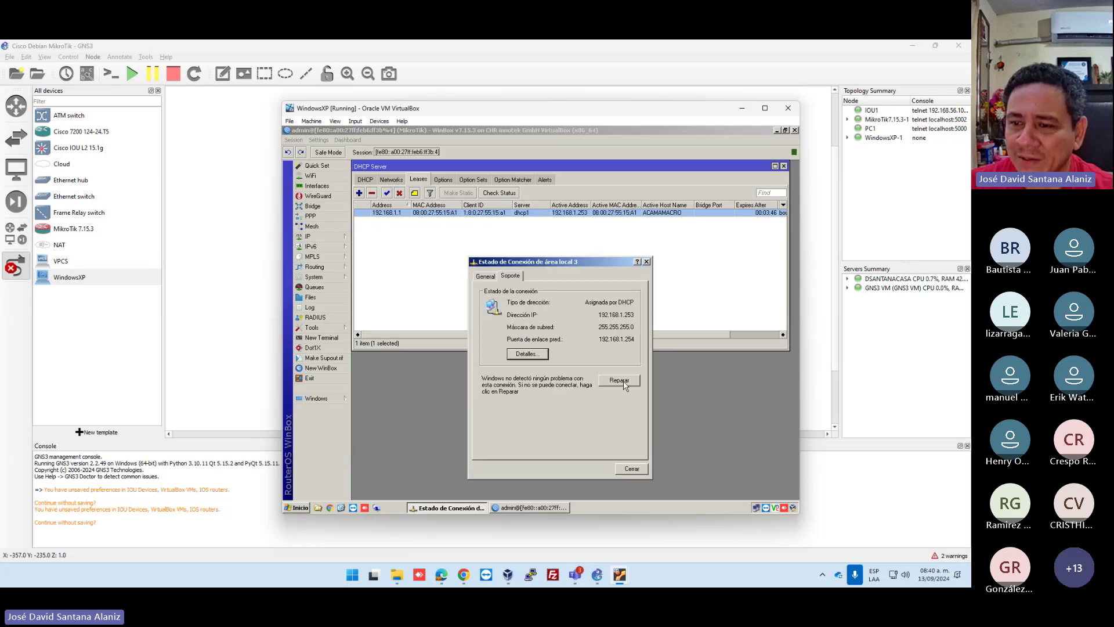
pyautogui.click(619, 381)
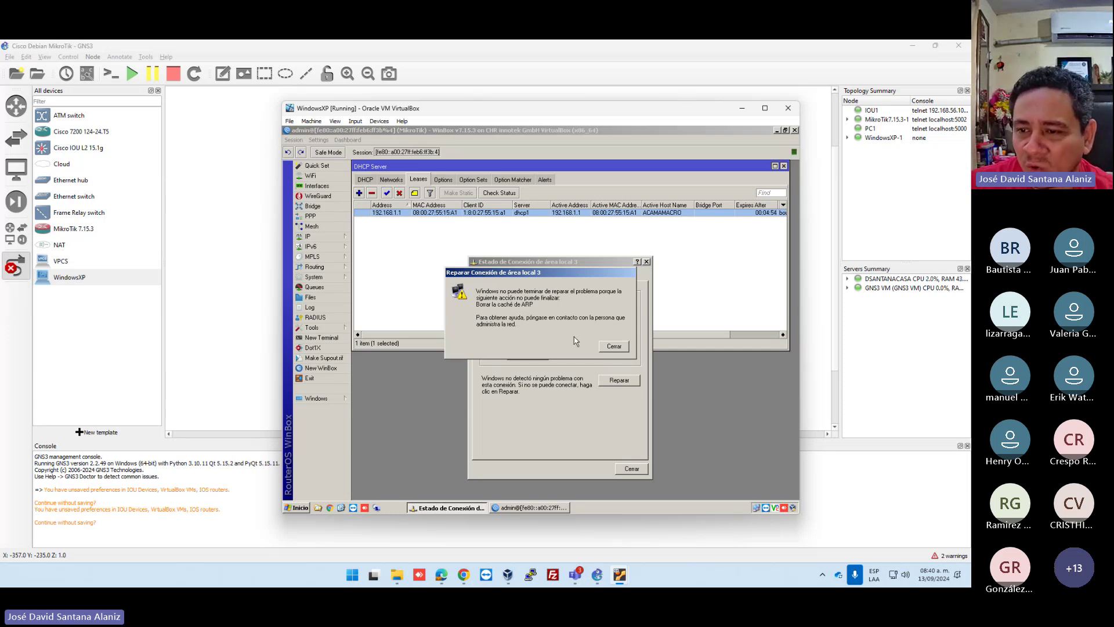
pyautogui.click(615, 347)
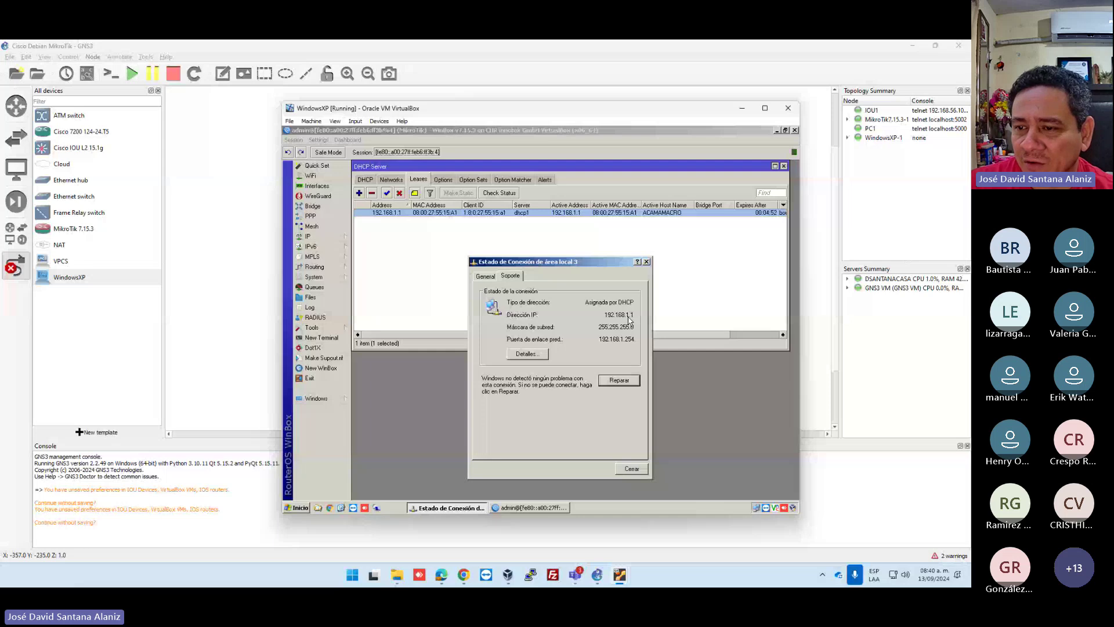
pyautogui.click(630, 469)
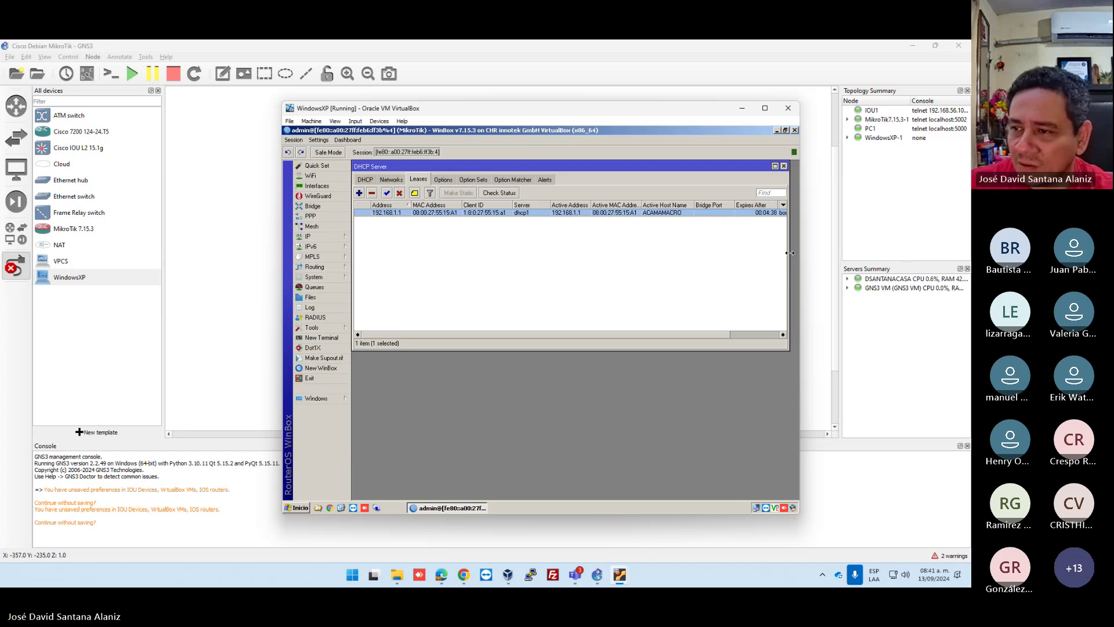
# Widen the leases list to show the bound status, then cancel link mode in GNS3.
pyautogui.moveTo(791, 252); pyautogui.dragTo(797, 252)
pyautogui.click(637, 278)
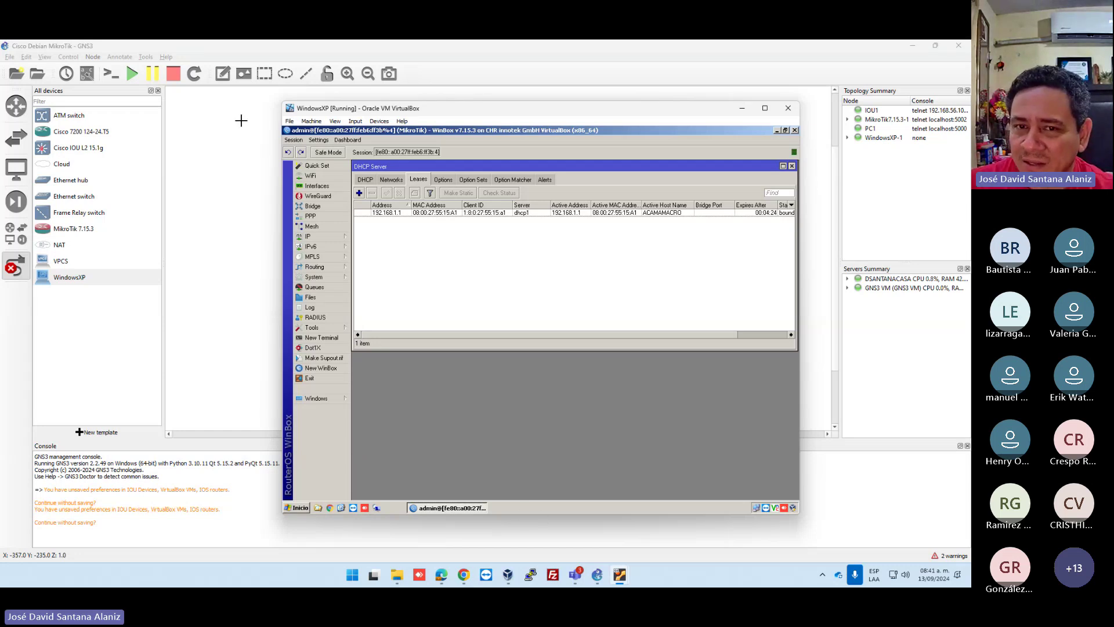
pyautogui.click(251, 184)
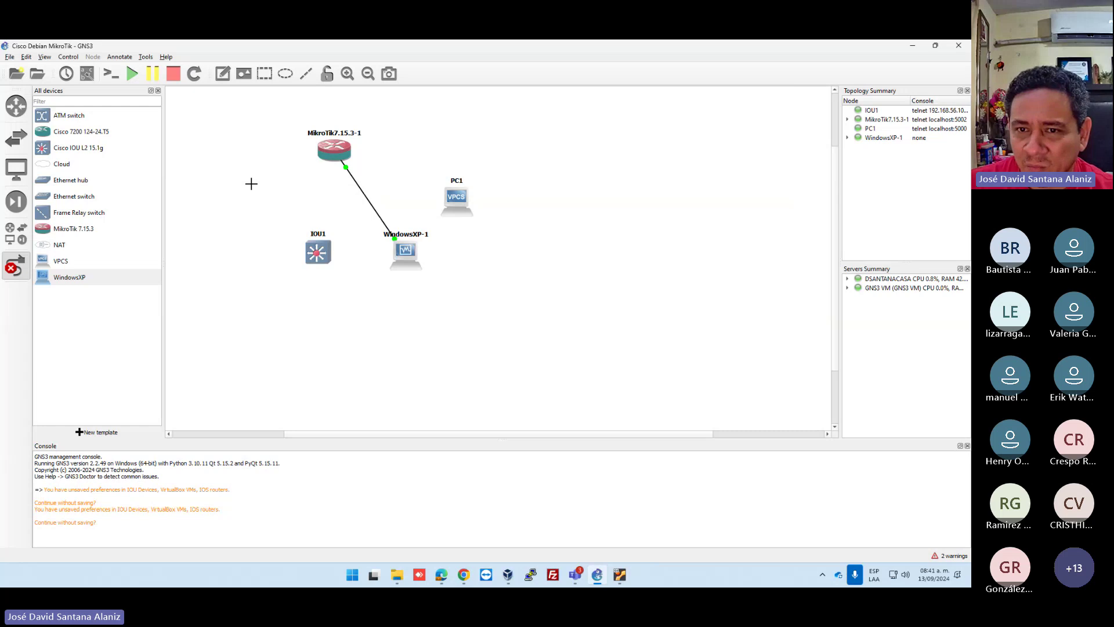
pyautogui.press('Escape')
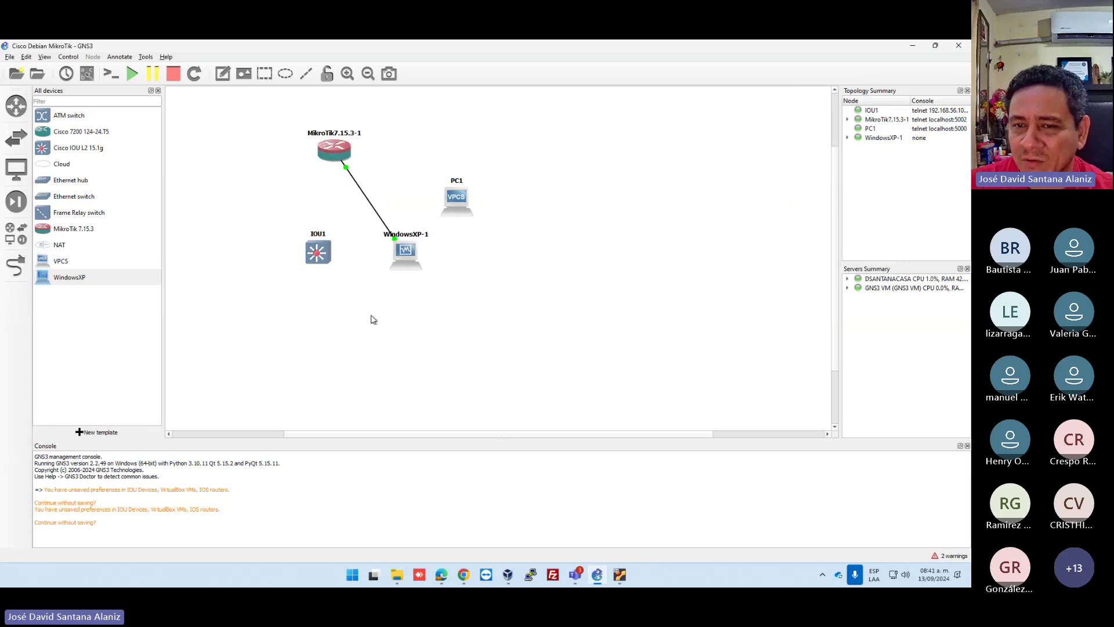
# Bring the Windows XP VM back and move its window up and left.
pyautogui.moveTo(619, 574)
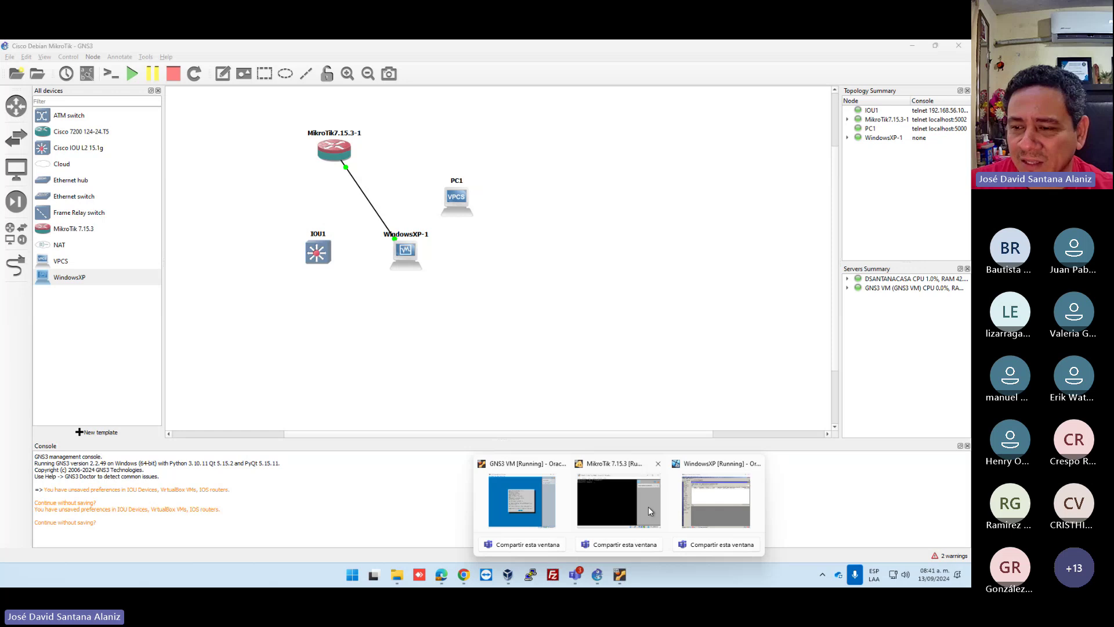
pyautogui.click(716, 500)
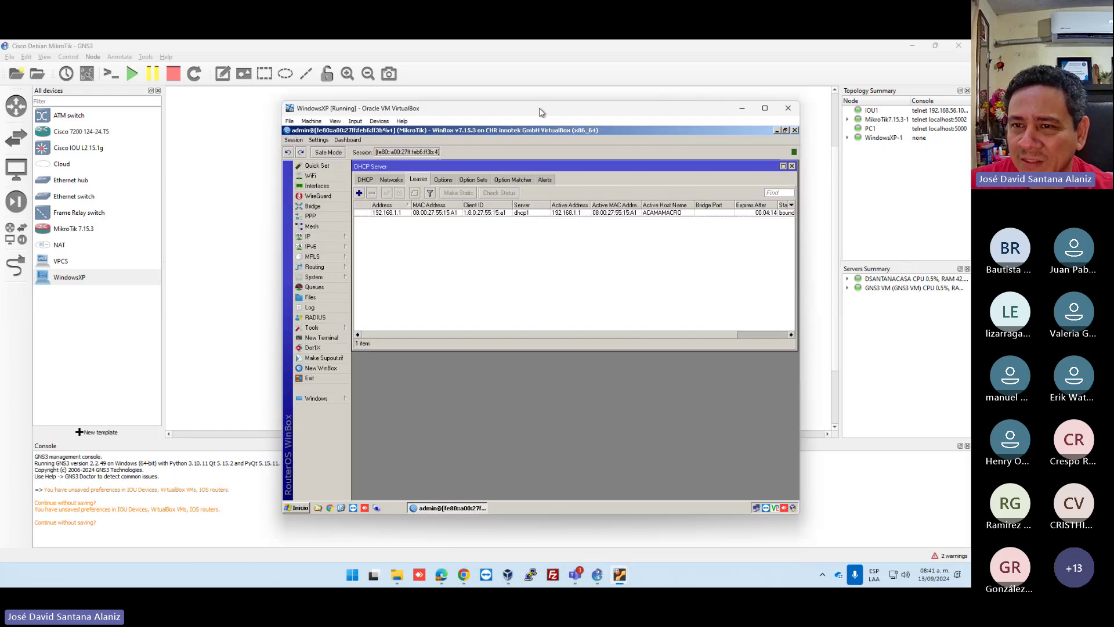
pyautogui.moveTo(539, 111); pyautogui.dragTo(505, 91)
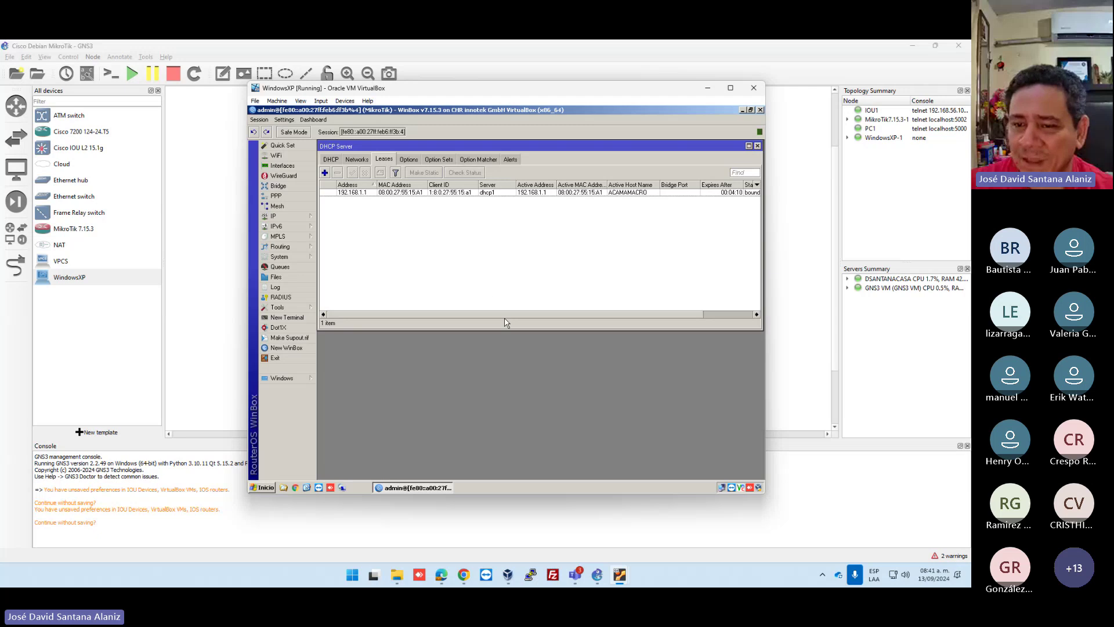
# Launch Chrome on the XP client and search 'cdsfsdfsdf' to test internet access.
pyautogui.click(296, 490)
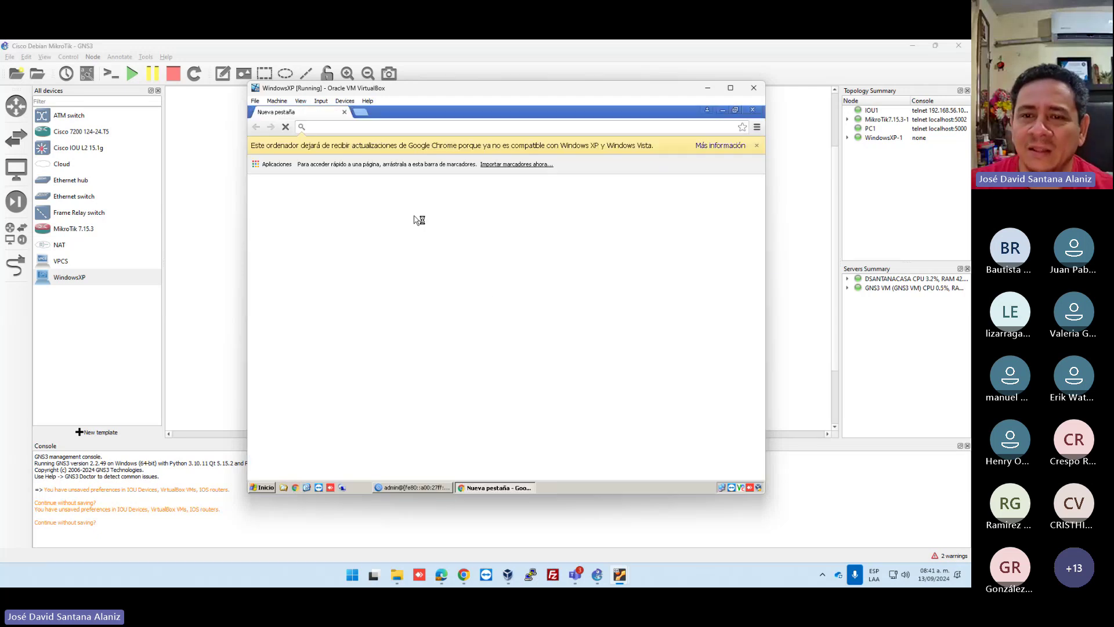
pyautogui.write('cdsfsdfsdf')
pyautogui.press('Return')
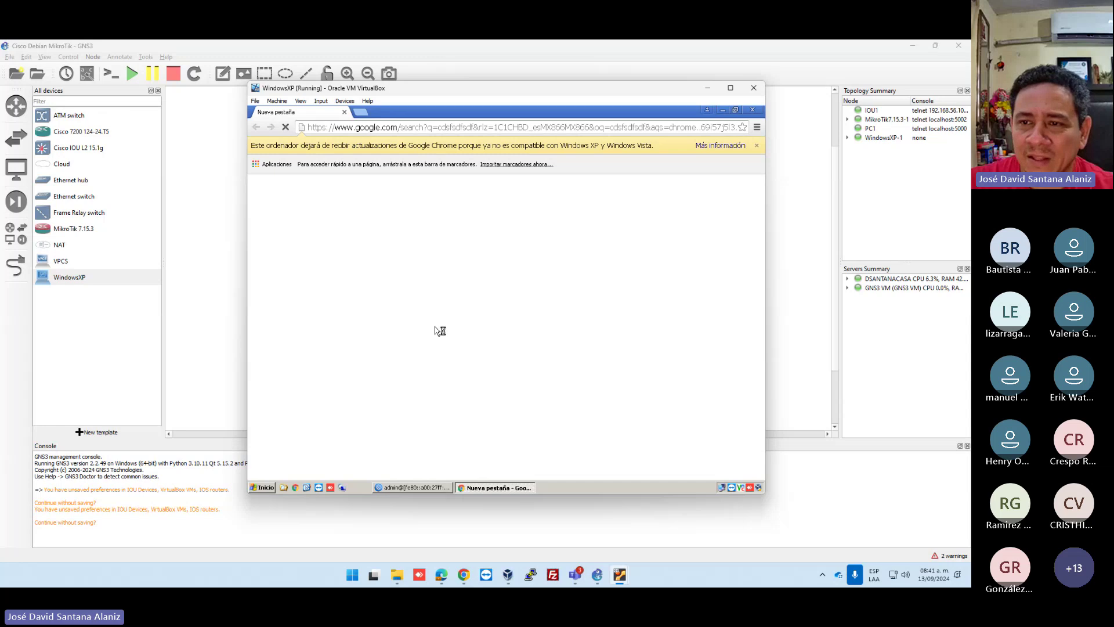
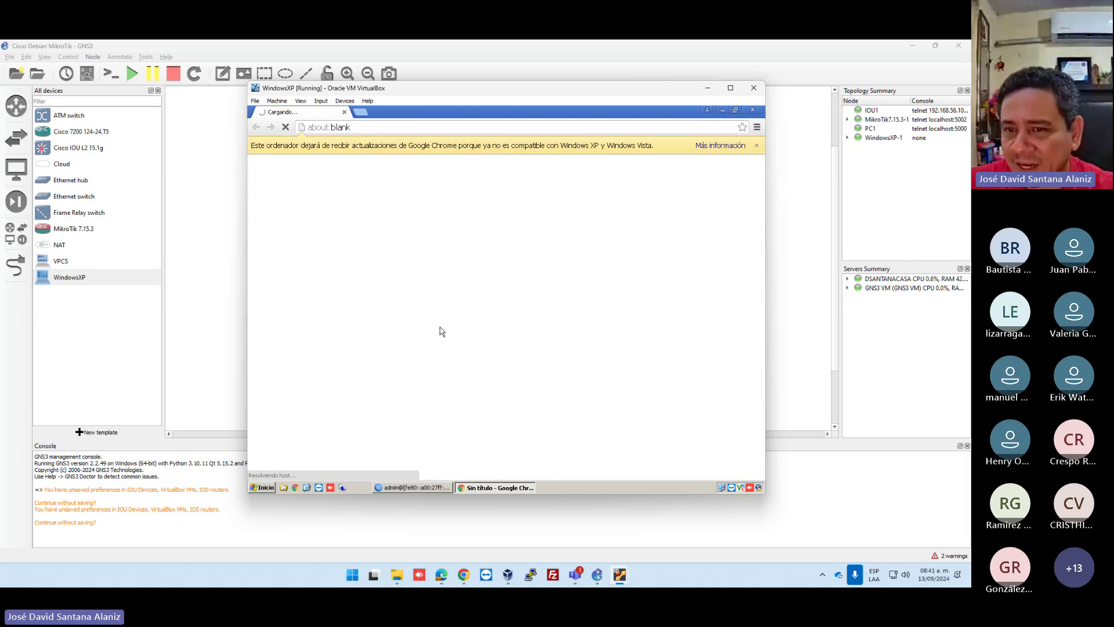
# In WinBox, start a new rule under IP > Firewall > NAT with action masquerade.
pyautogui.hotkey('alt', 'Tab')
pyautogui.click(284, 216)
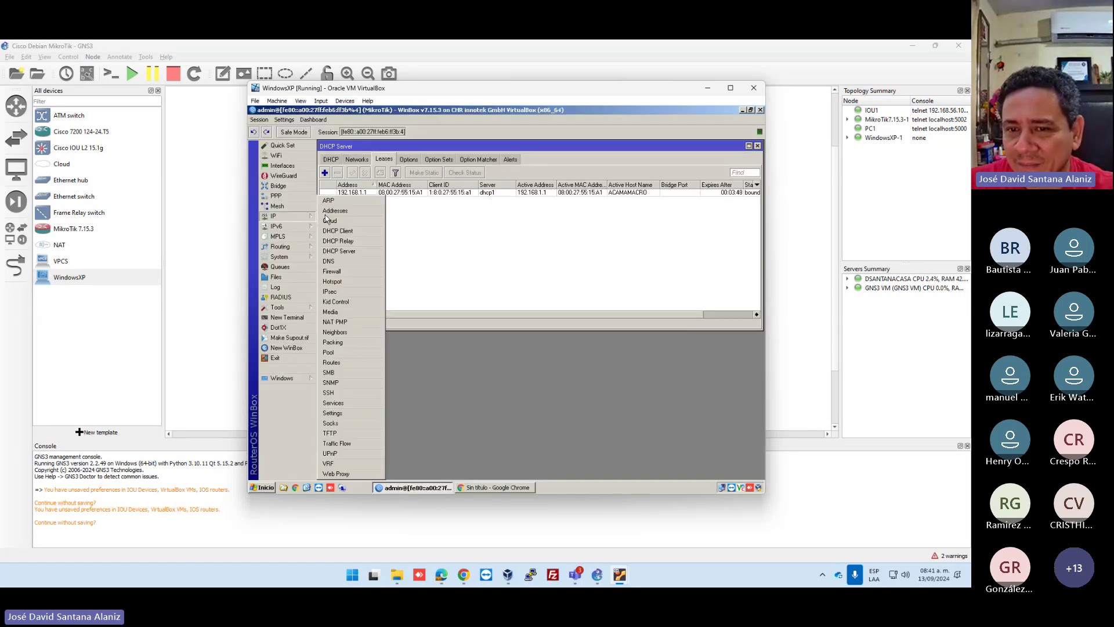
pyautogui.click(355, 272)
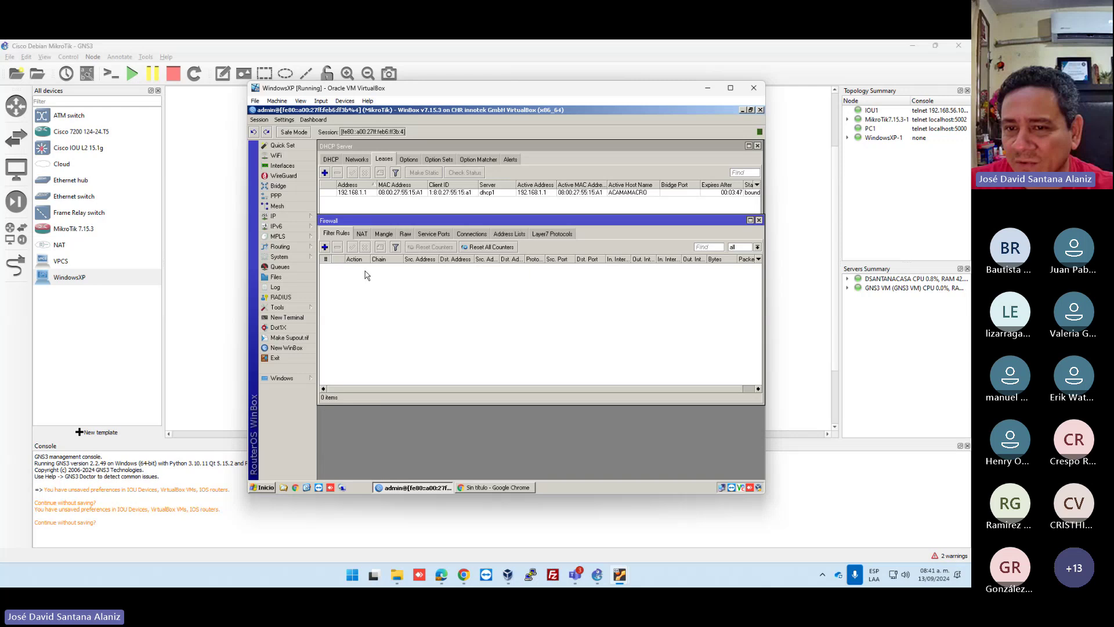
pyautogui.click(362, 234)
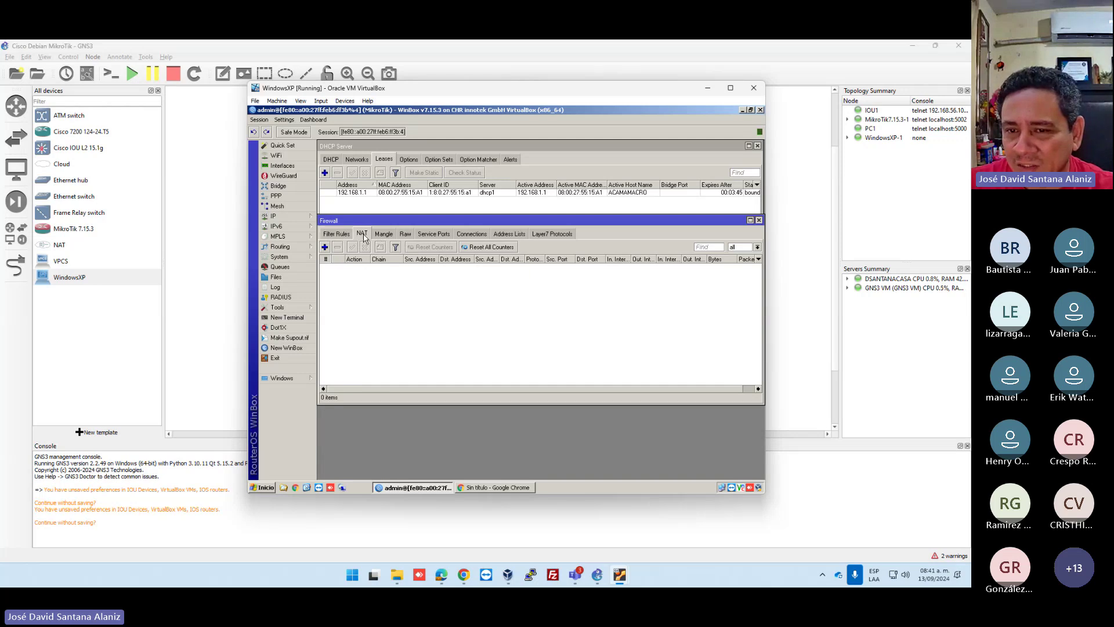
pyautogui.click(325, 248)
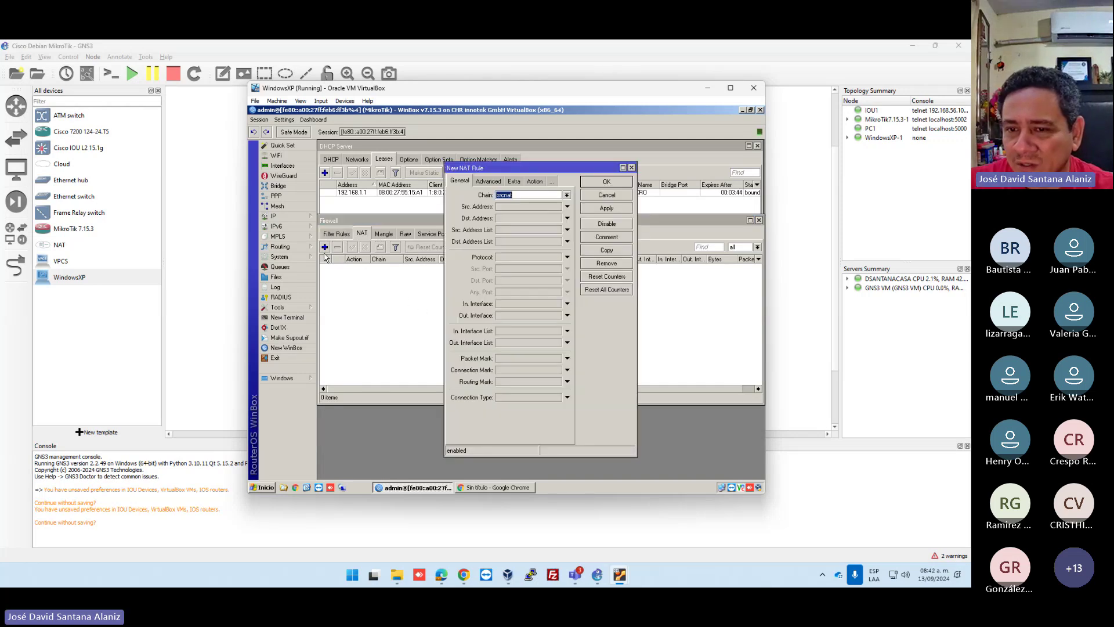
pyautogui.click(534, 182)
pyautogui.click(536, 195)
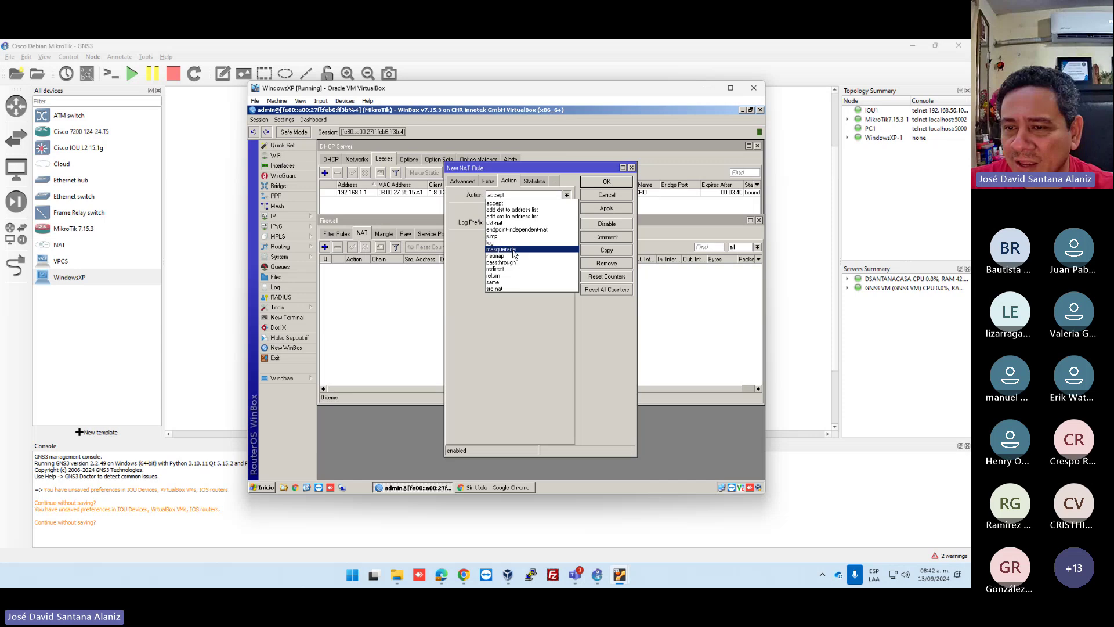
pyautogui.click(511, 258)
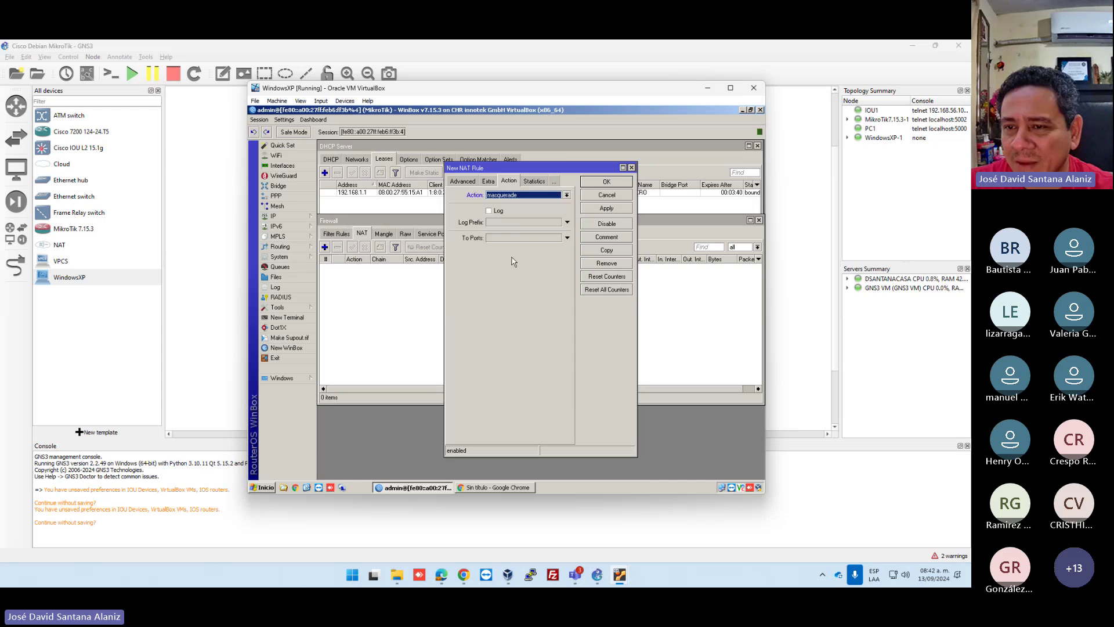
pyautogui.click(462, 182)
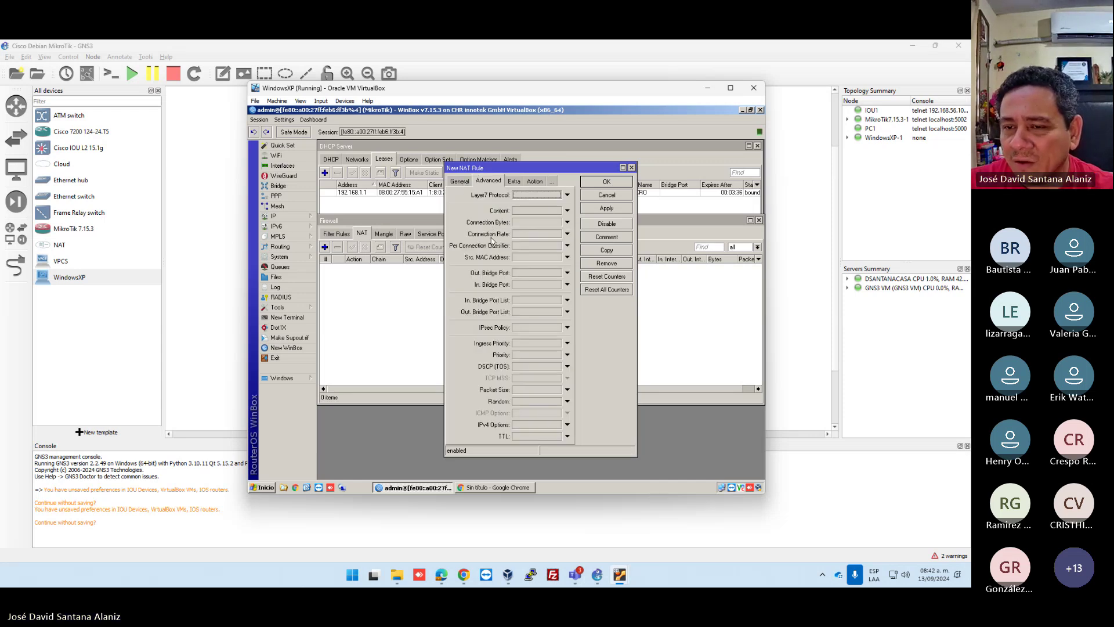
pyautogui.click(458, 183)
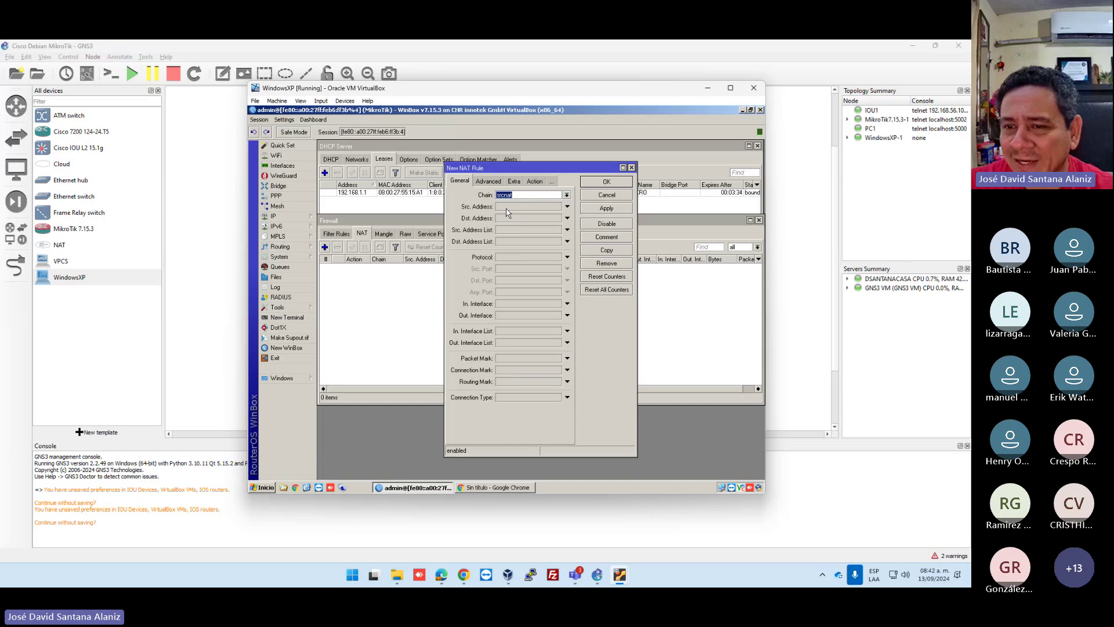
# Match source 192.168.1.0/24 and out-interface ether1, then save the masquerade rule.
pyautogui.click(567, 207)
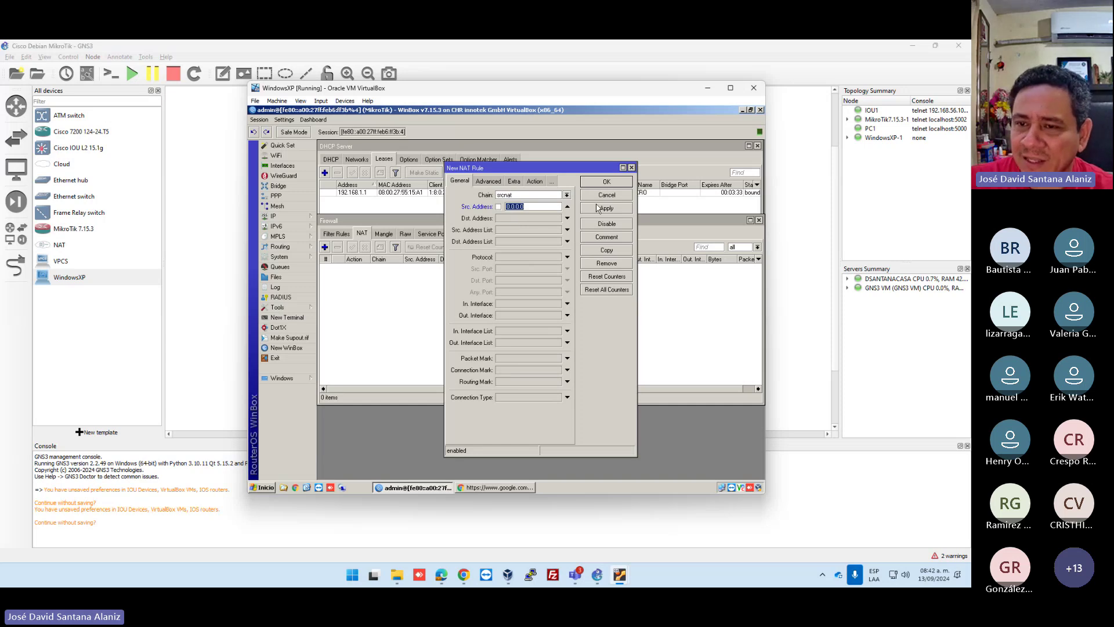
pyautogui.write('192.168.')
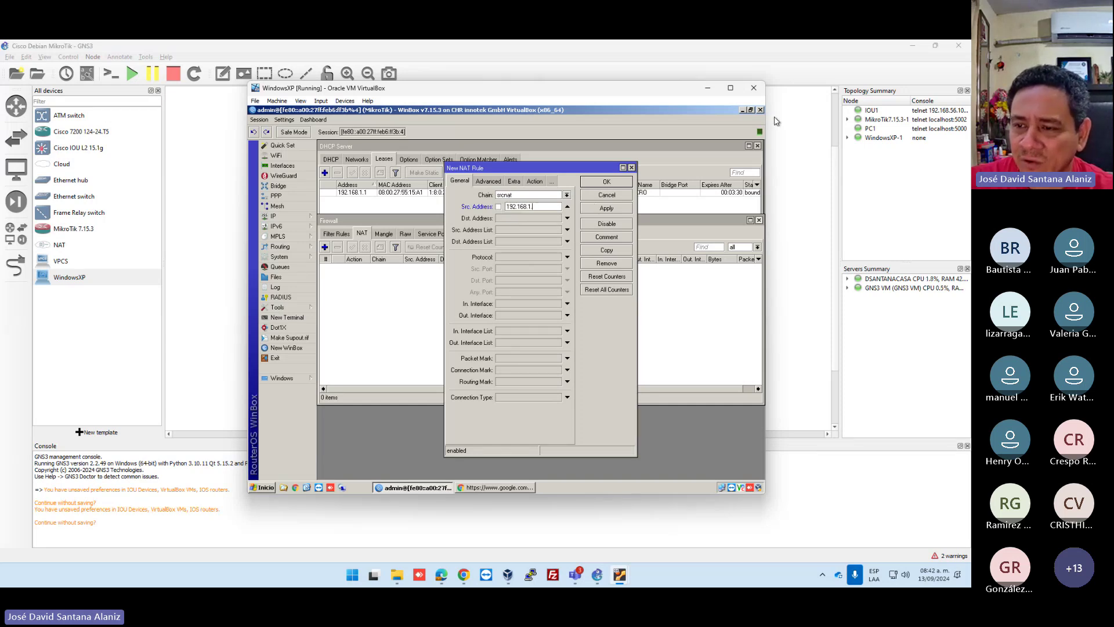
pyautogui.write('1.0/')
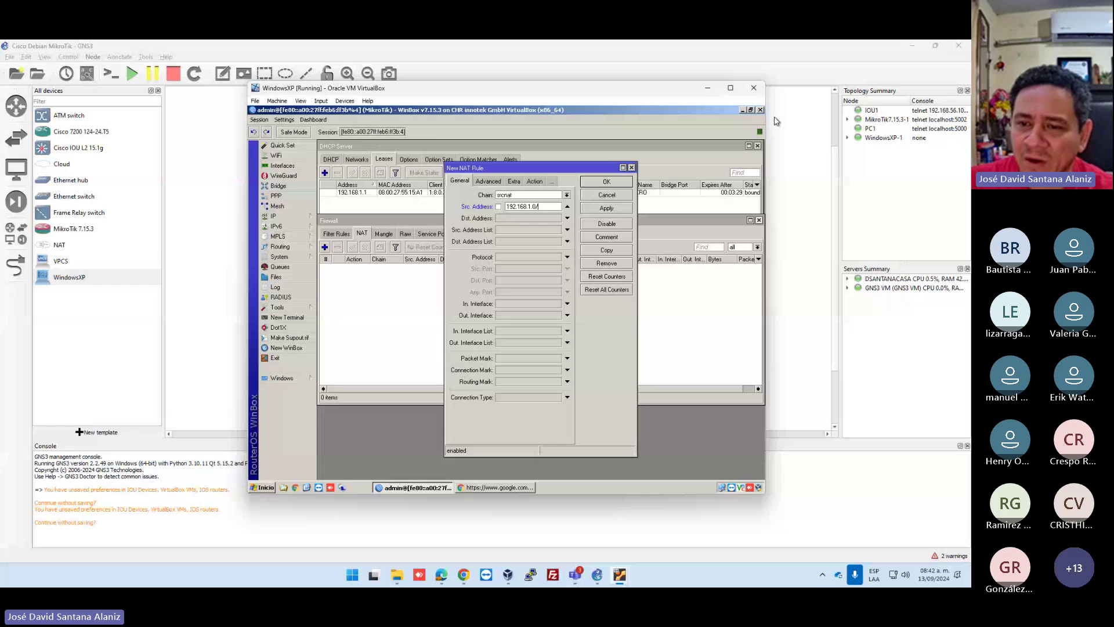
pyautogui.write('24')
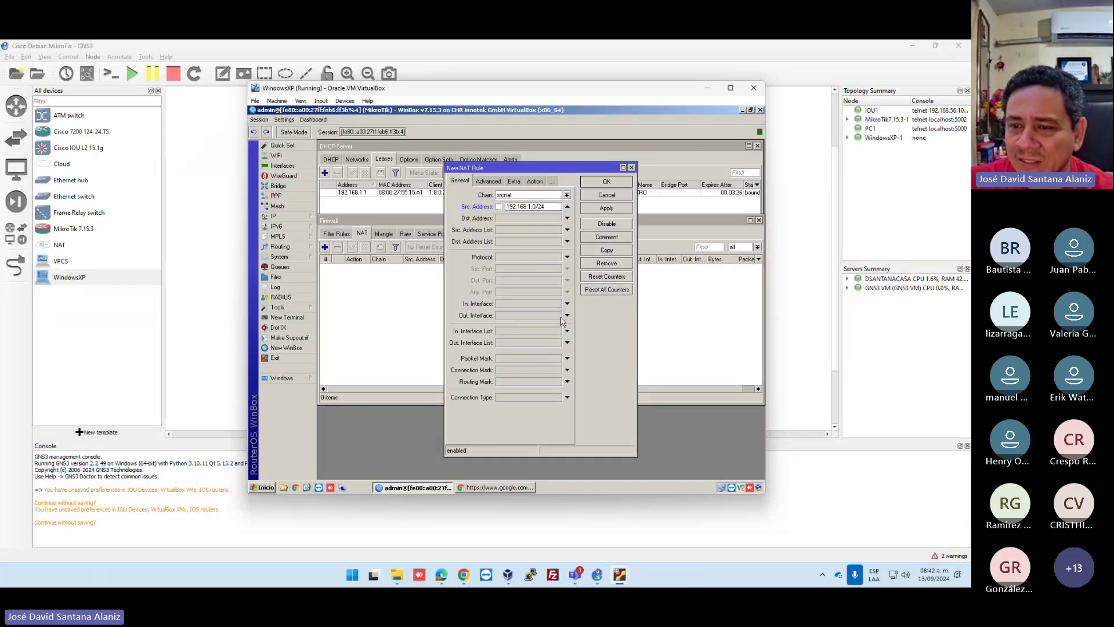
pyautogui.click(567, 315)
pyautogui.click(557, 315)
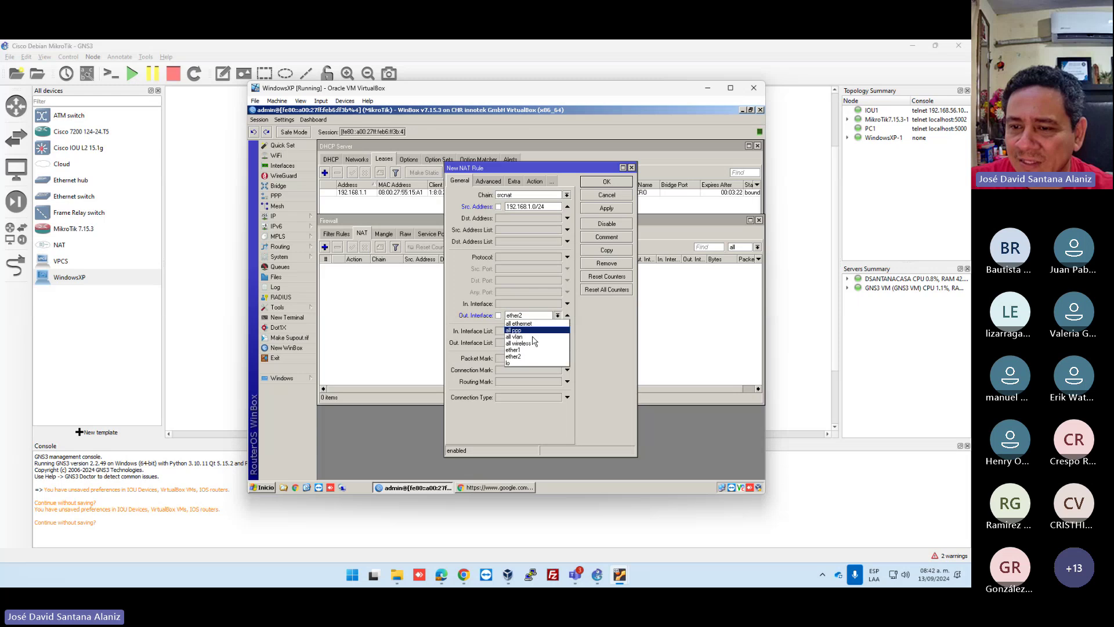
pyautogui.click(519, 350)
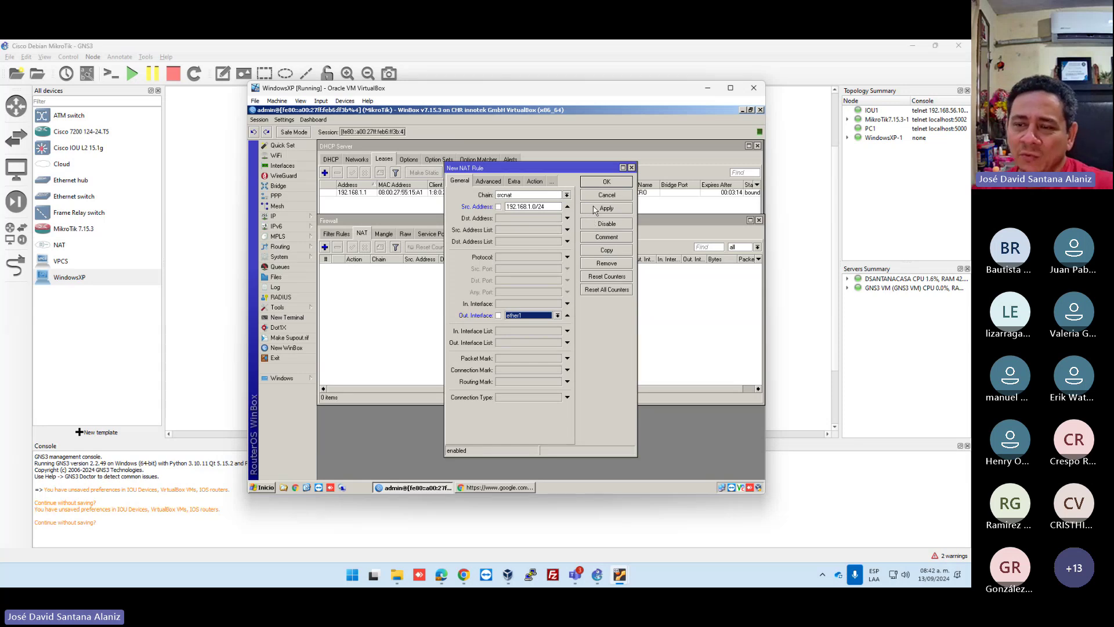
pyautogui.doubleClick(549, 207)
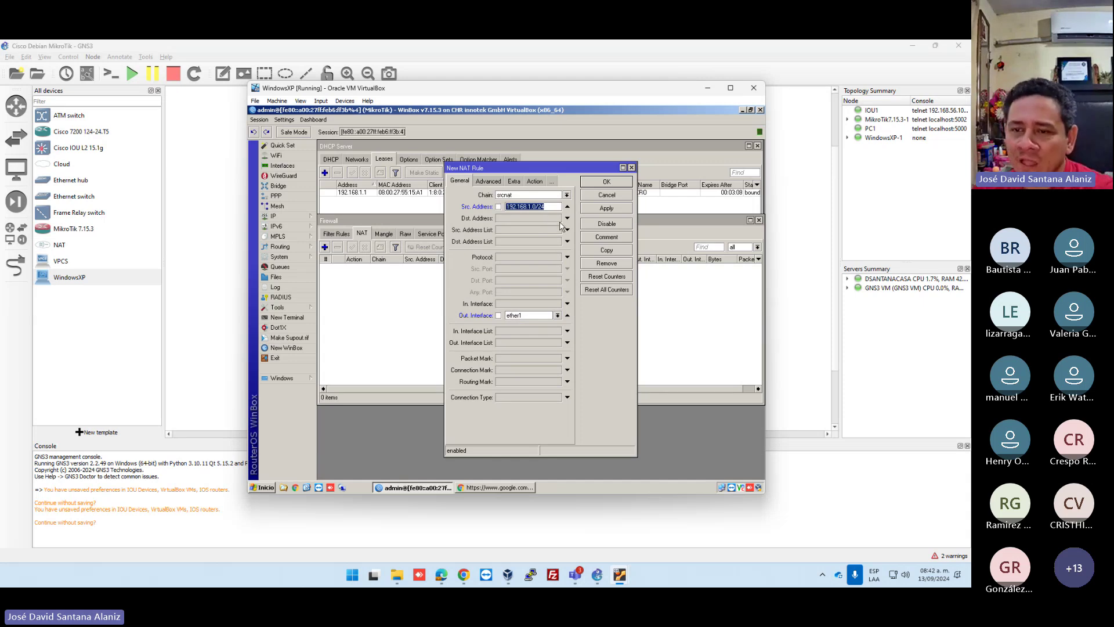
pyautogui.click(535, 182)
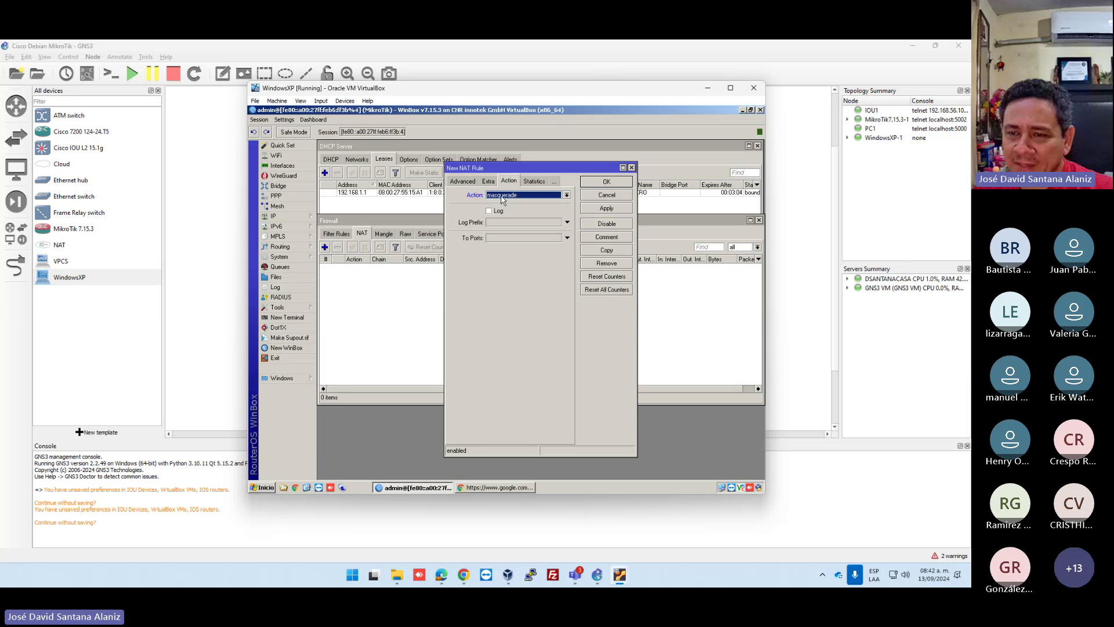
pyautogui.click(601, 186)
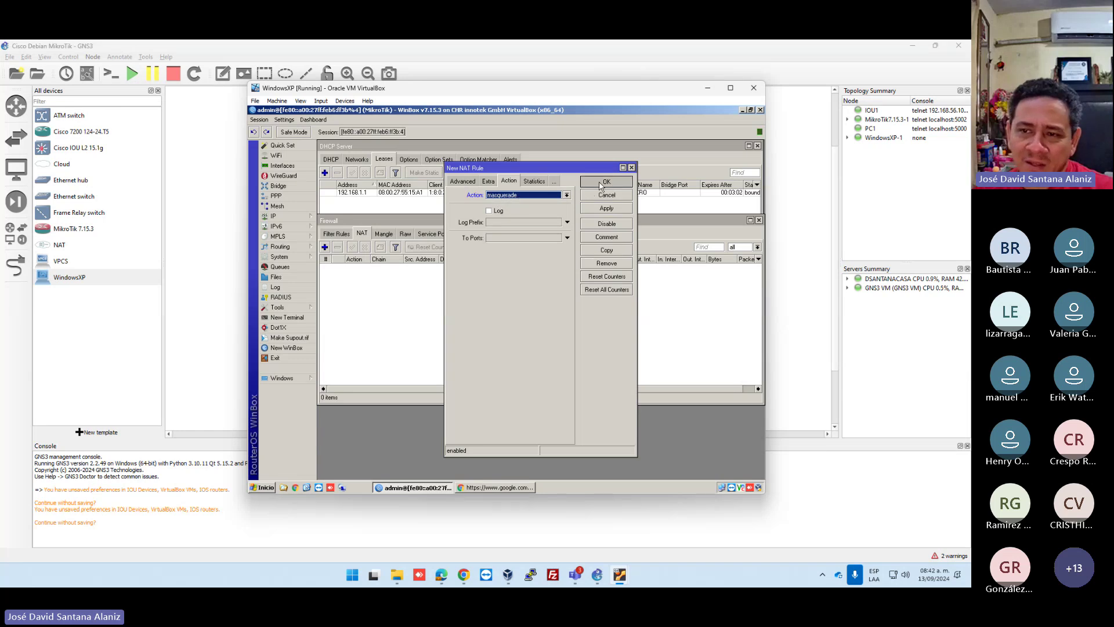
# Reload the Google search in the XP Chrome window to confirm internet access, then close Chrome.
pyautogui.click(479, 487)
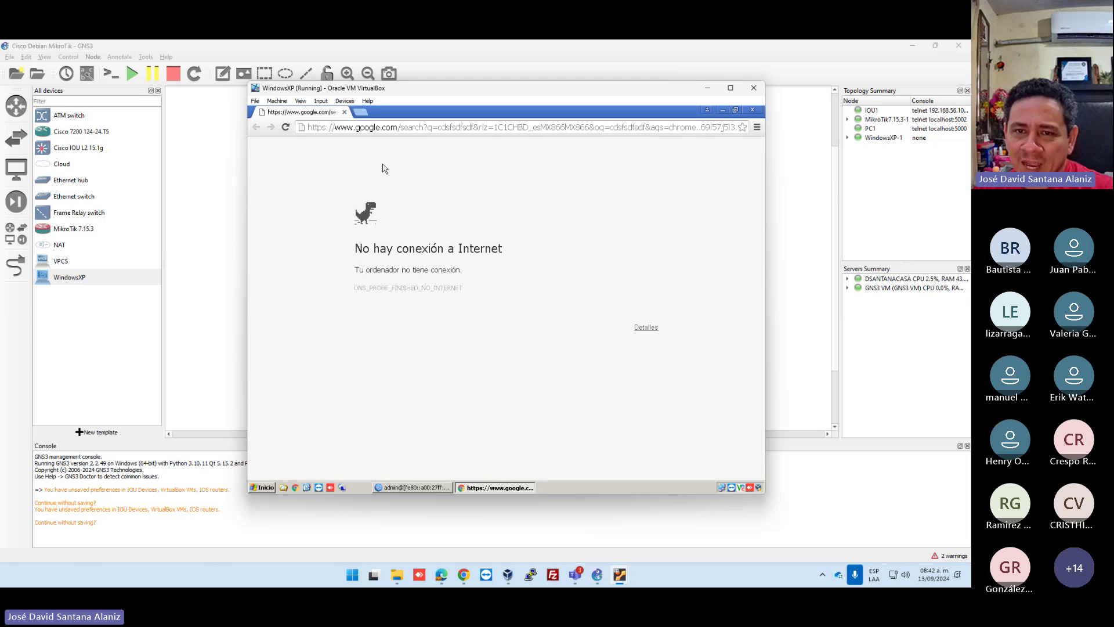
pyautogui.click(286, 127)
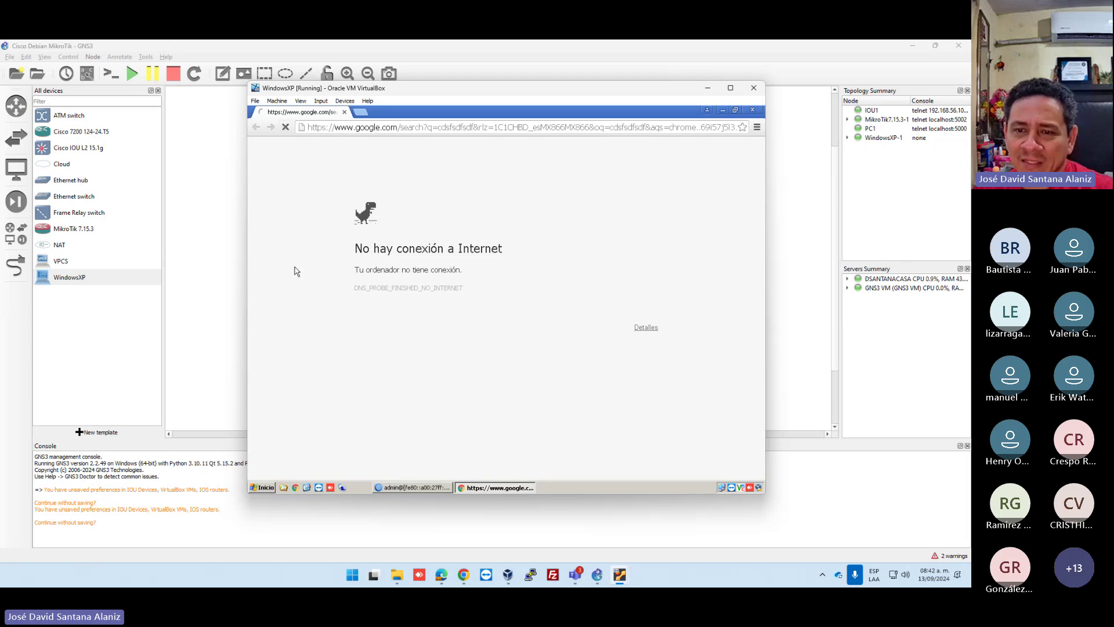
pyautogui.scroll(-5, 420, 398)
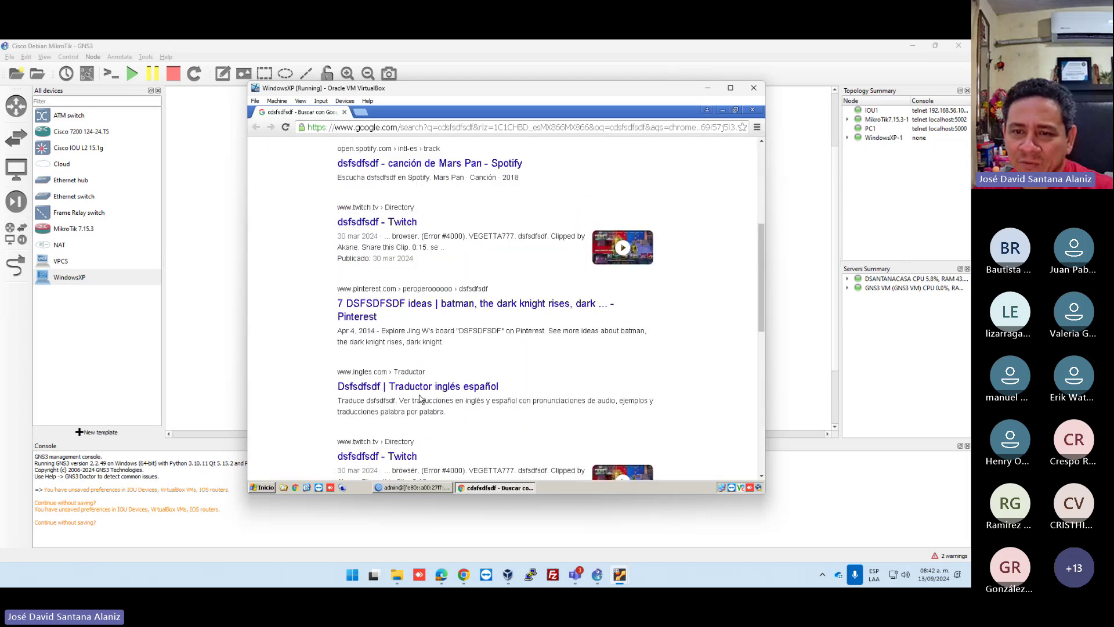
pyautogui.scroll(5, 420, 398)
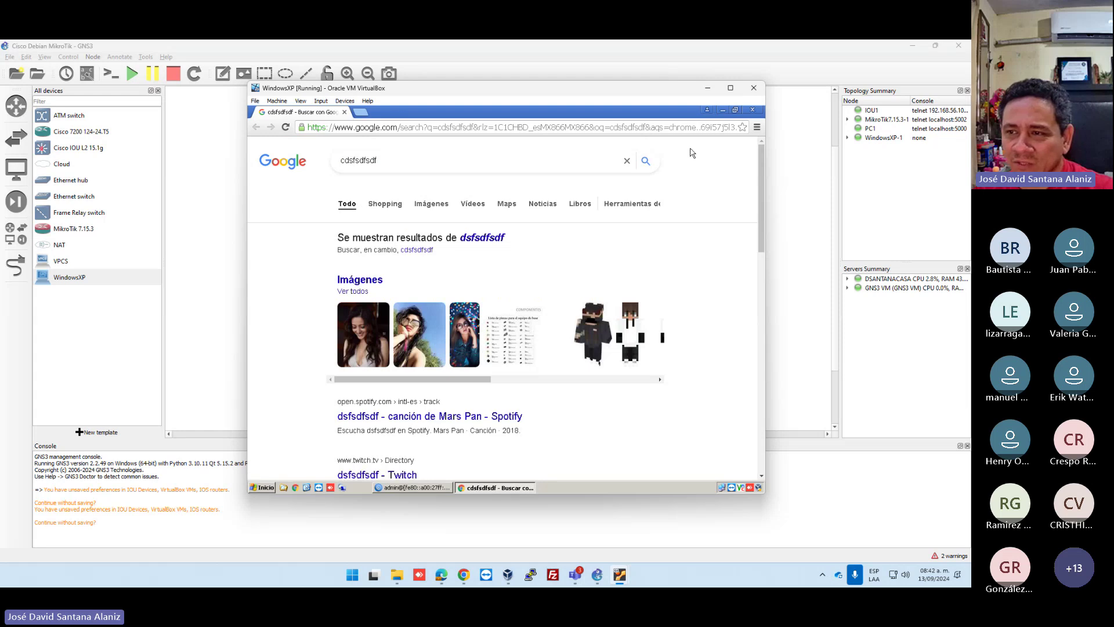
pyautogui.click(752, 109)
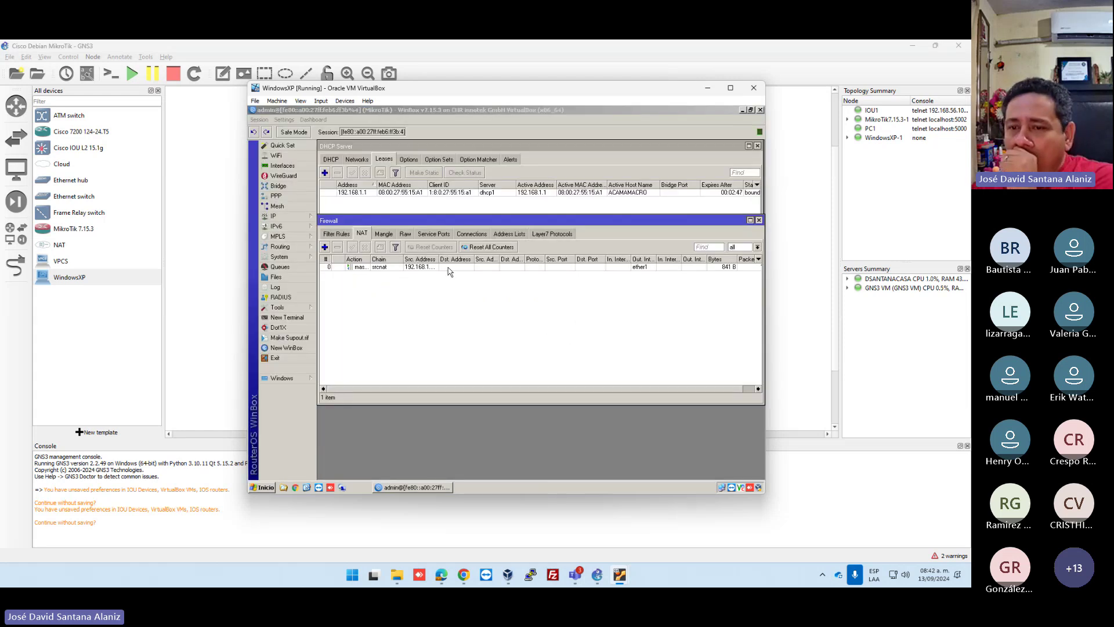
# Widen the Src. Address and Action columns, then select the 10.0.2.2 default route in IP > Routes.
pyautogui.moveTo(438, 258); pyautogui.dragTo(444, 258)
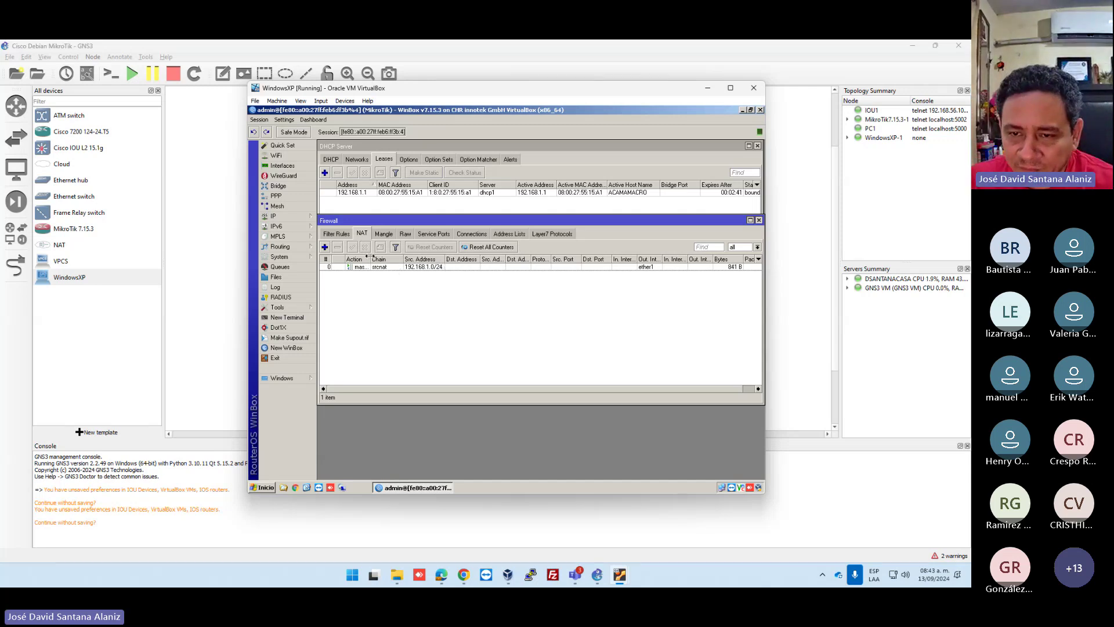
pyautogui.moveTo(370, 259); pyautogui.dragTo(384, 259)
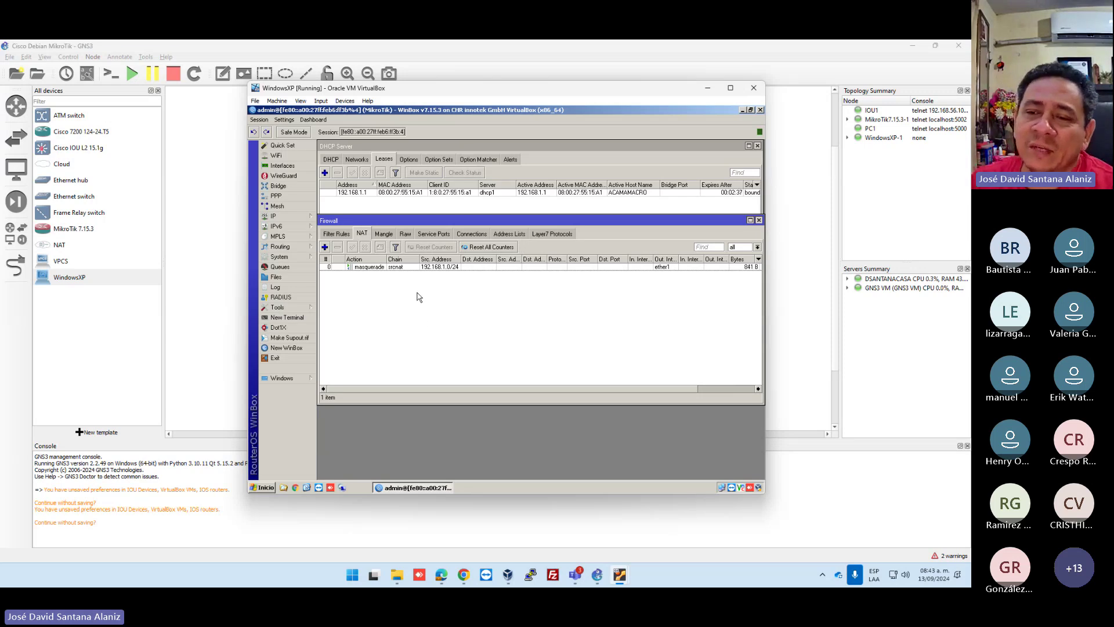
pyautogui.click(307, 218)
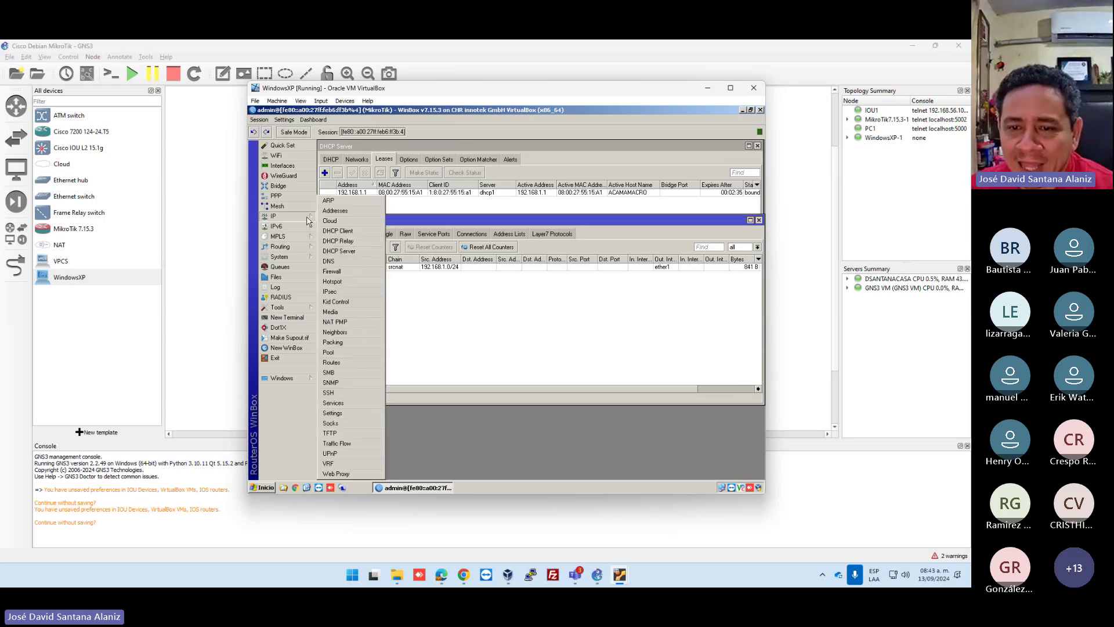
pyautogui.click(339, 363)
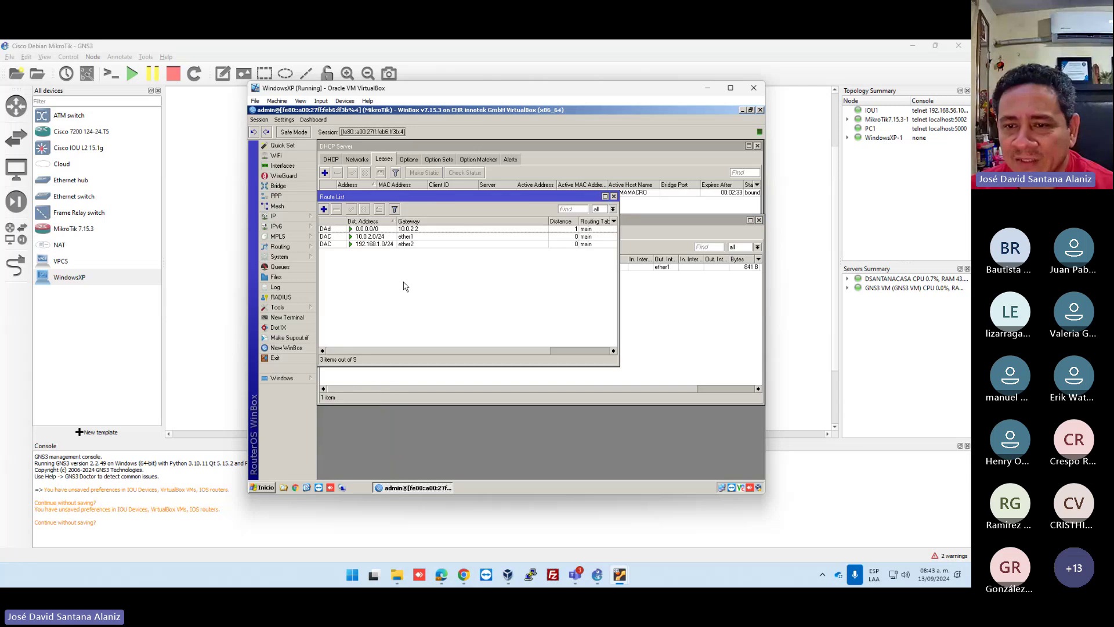
pyautogui.click(413, 229)
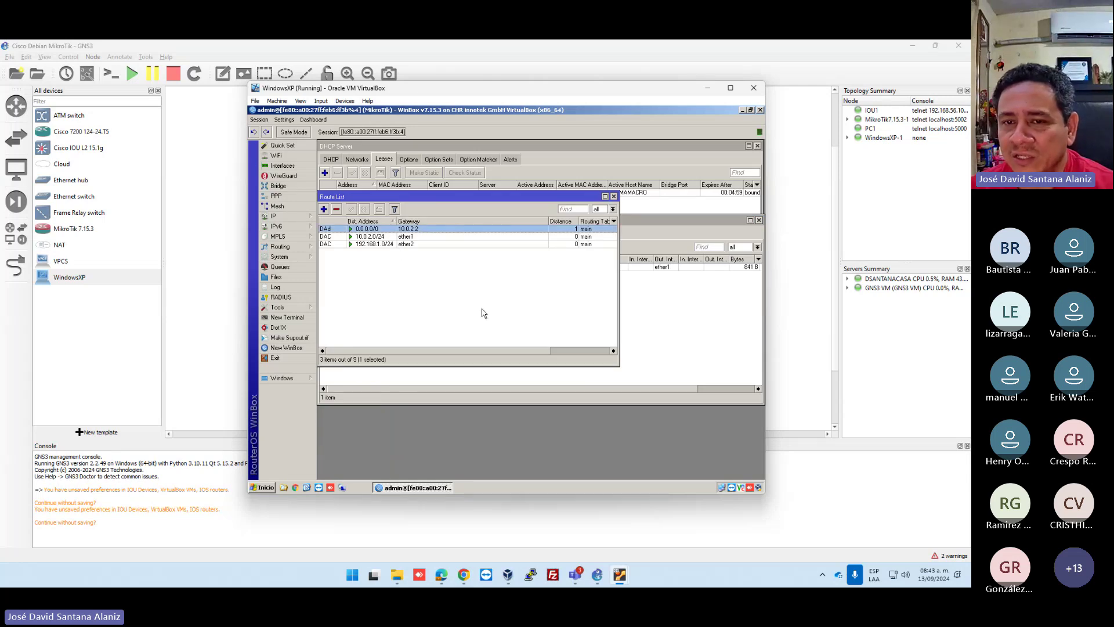
# Open the Interfaces list and select ether1.
pyautogui.click(282, 165)
pyautogui.click(377, 229)
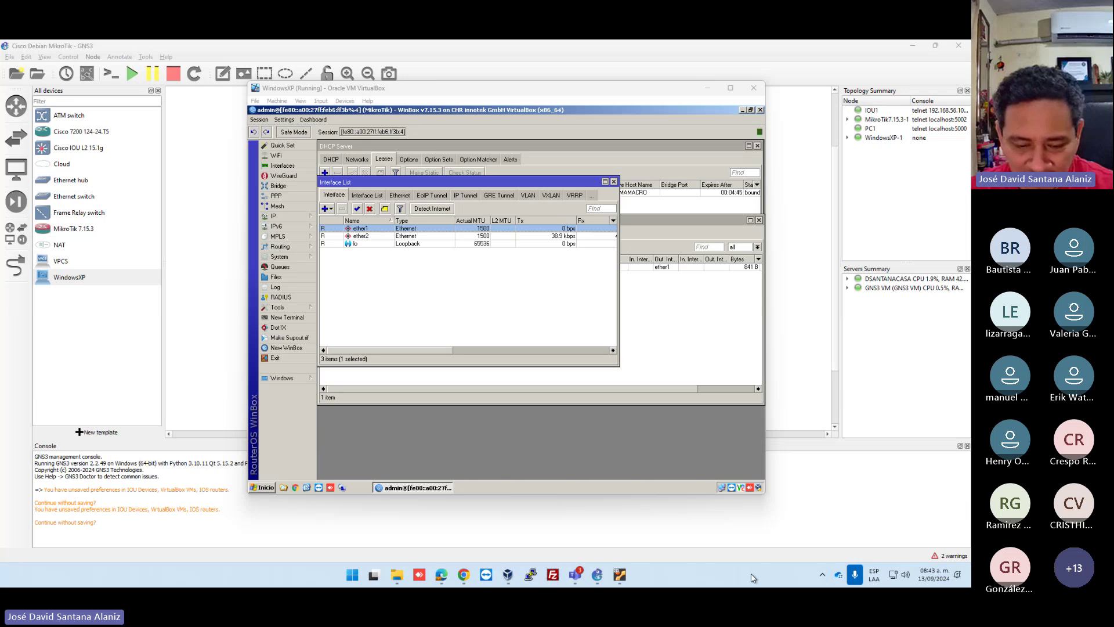
pyautogui.press('super+e')
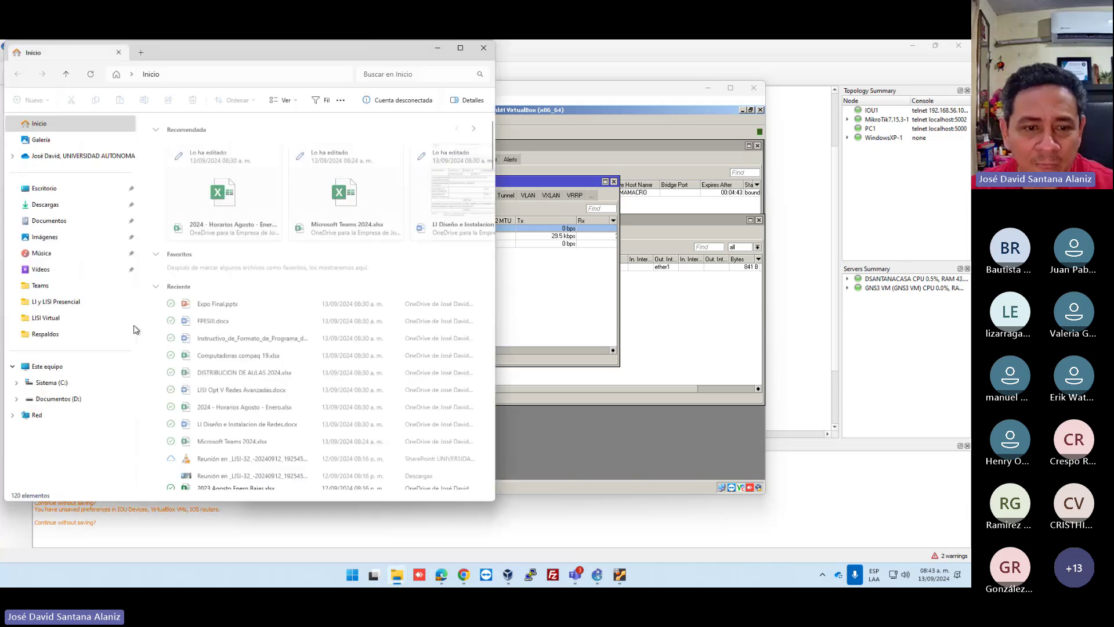
# Navigate from File Explorer via Control Panel > Redes e Internet to the network adapter settings.
pyautogui.click(421, 75)
pyautogui.write('panel')
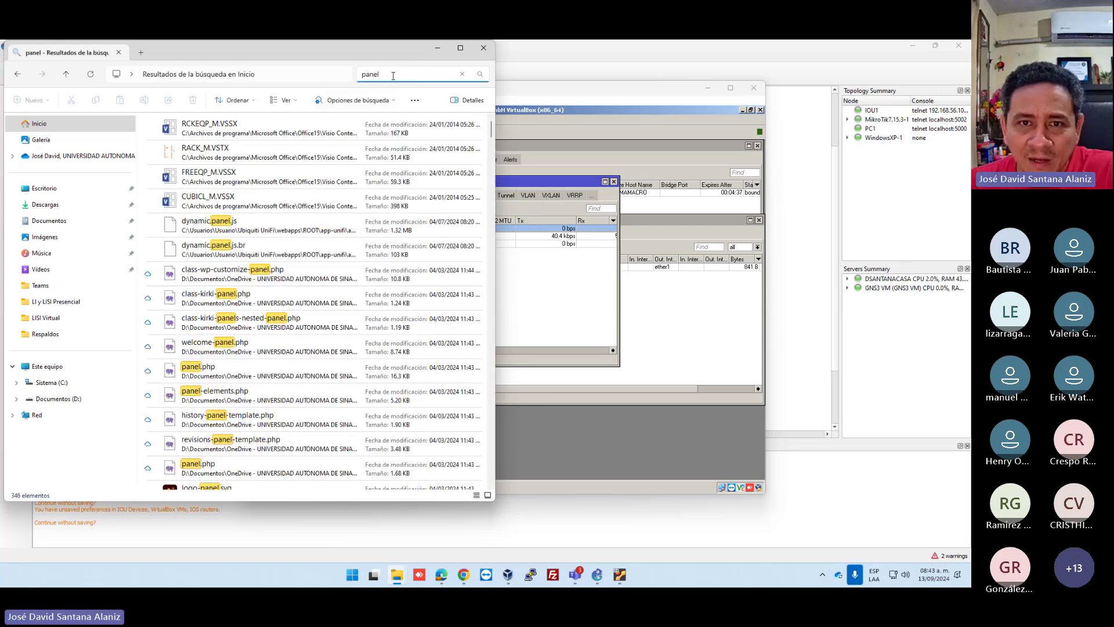
pyautogui.hotkey('alt', 'Left')
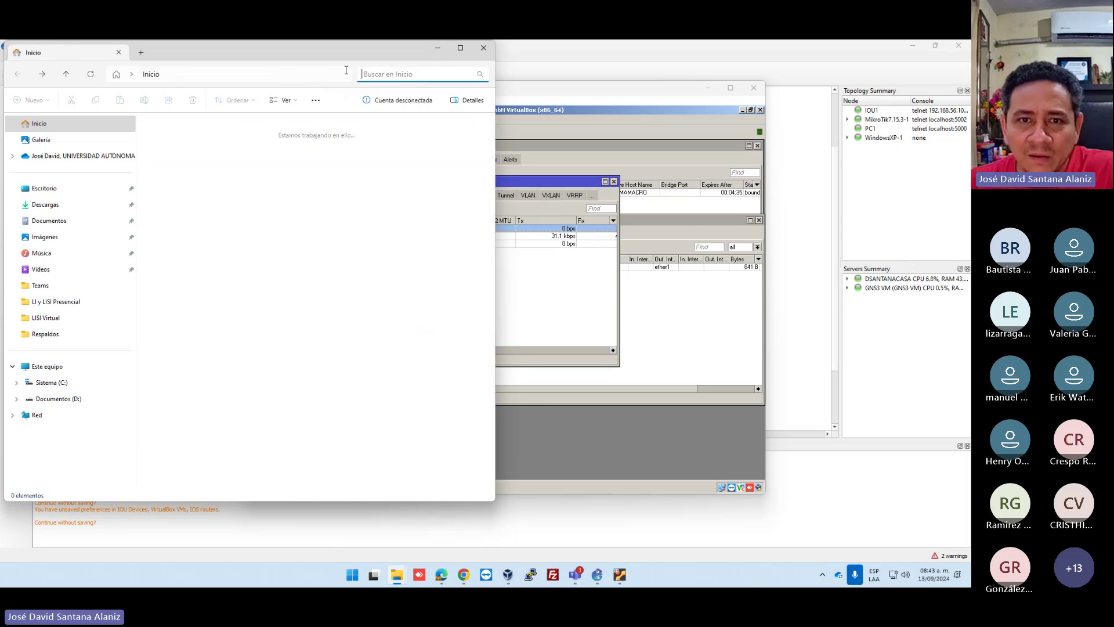
pyautogui.click(258, 74)
pyautogui.write('panel')
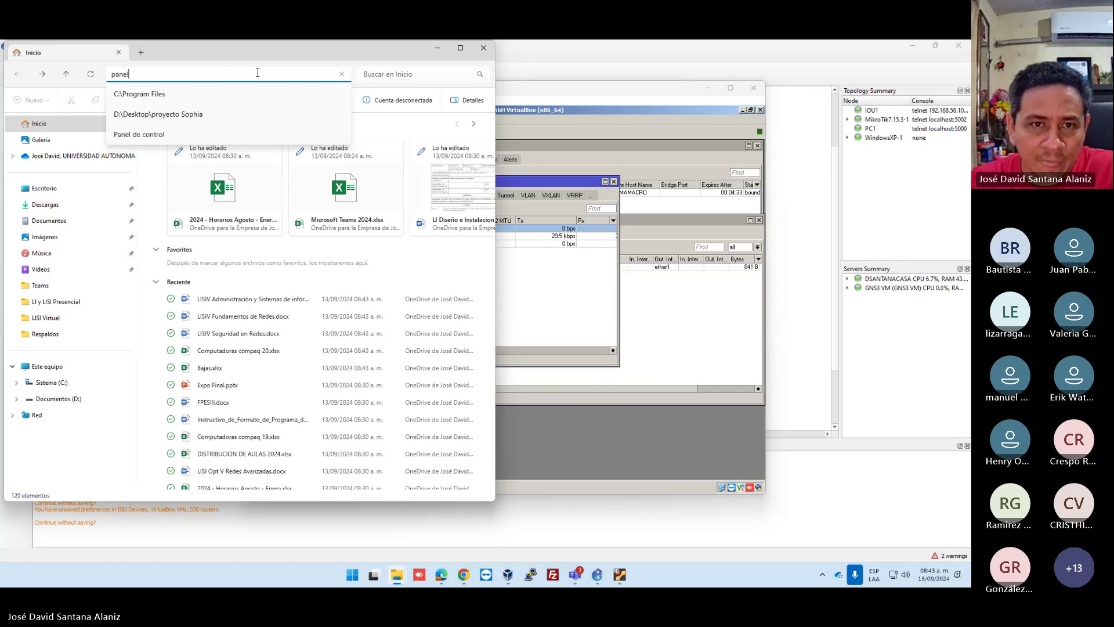
pyautogui.click(139, 101)
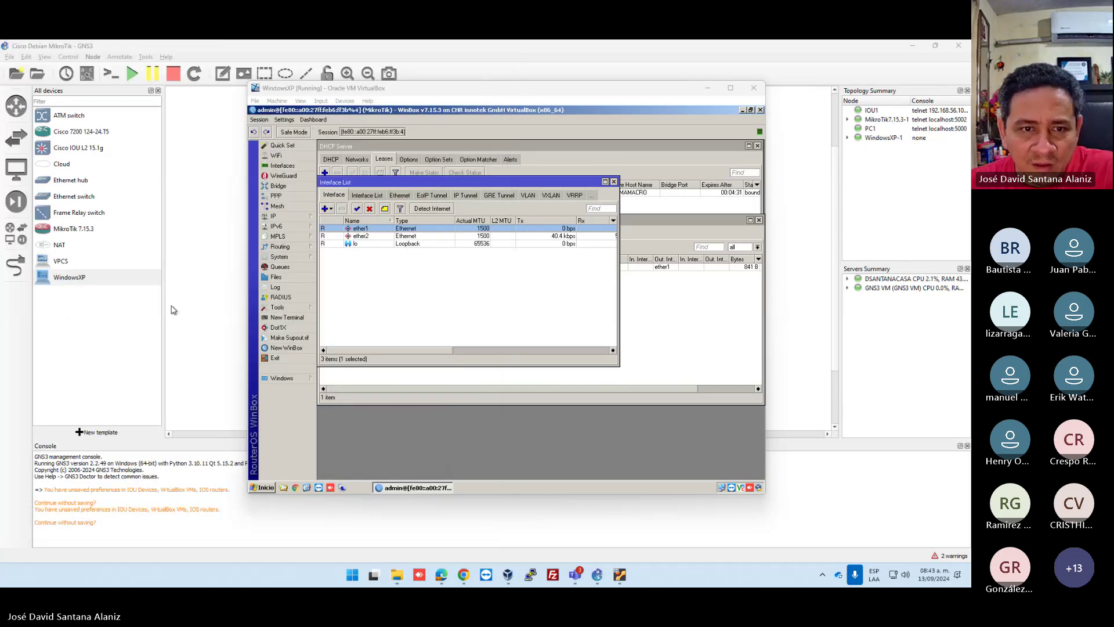
pyautogui.click(133, 176)
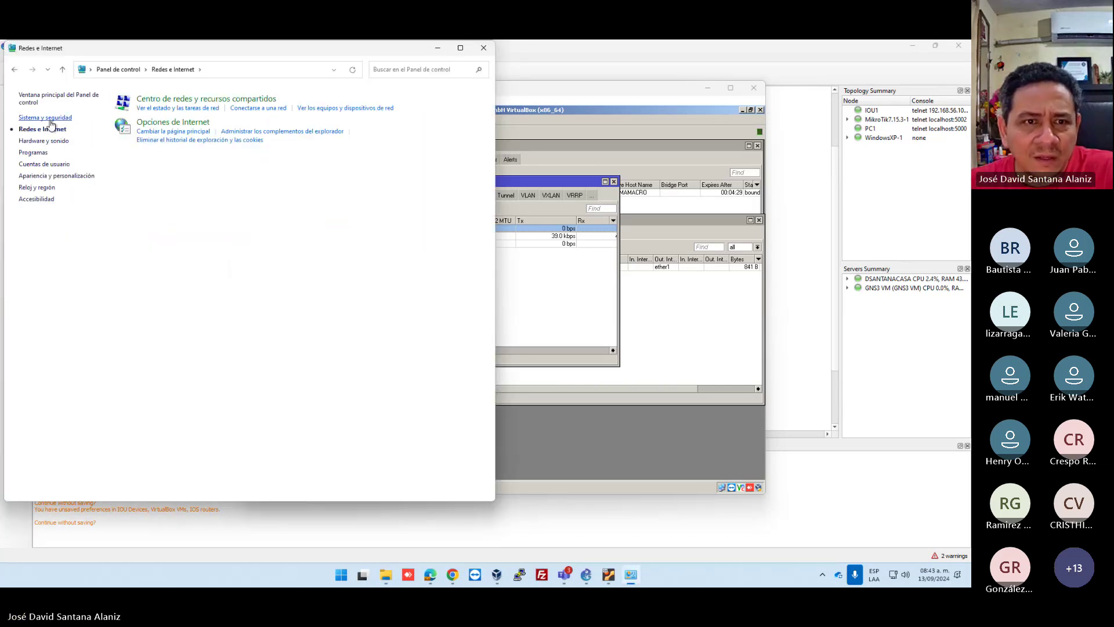
pyautogui.click(168, 100)
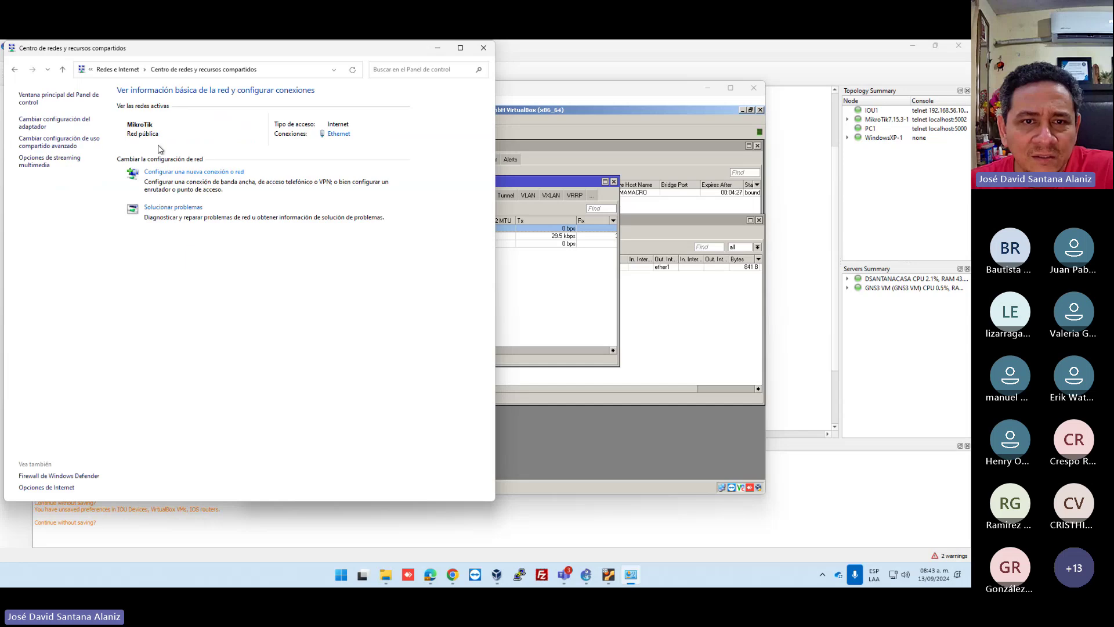
pyautogui.click(41, 126)
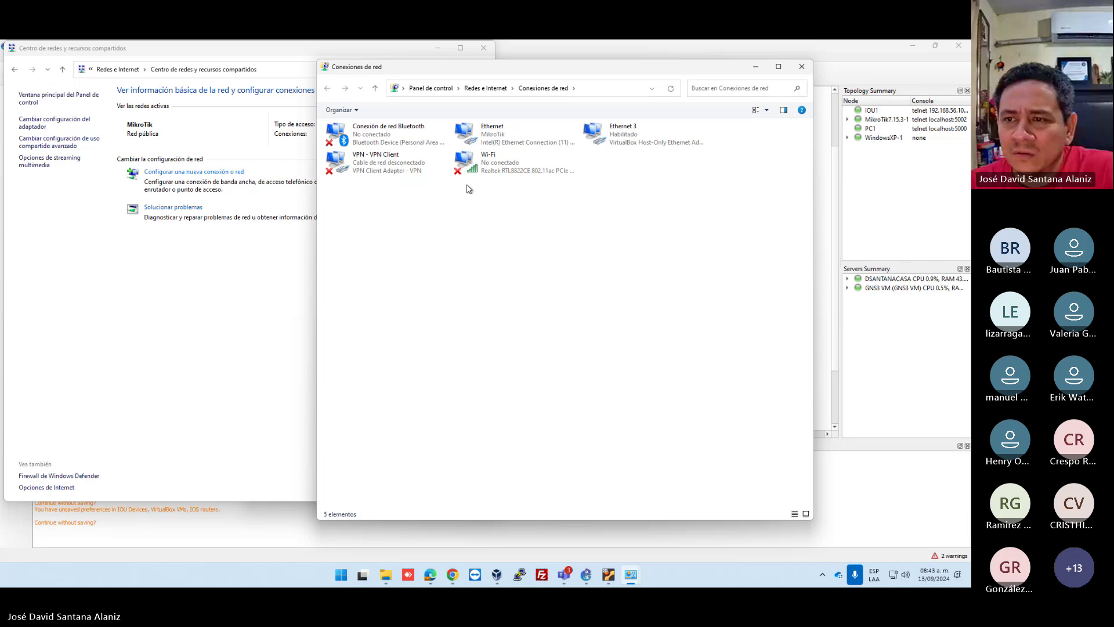
# Check Ethernet 3's details showing IPv4 192.168.56.1, then close the network windows.
pyautogui.doubleClick(627, 146)
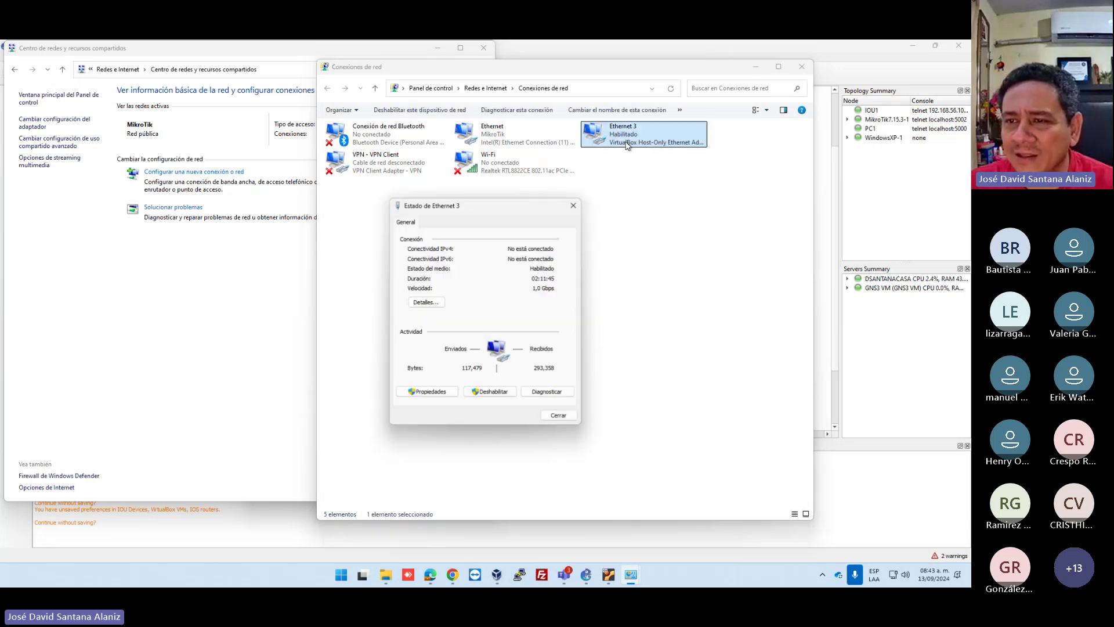
pyautogui.click(427, 301)
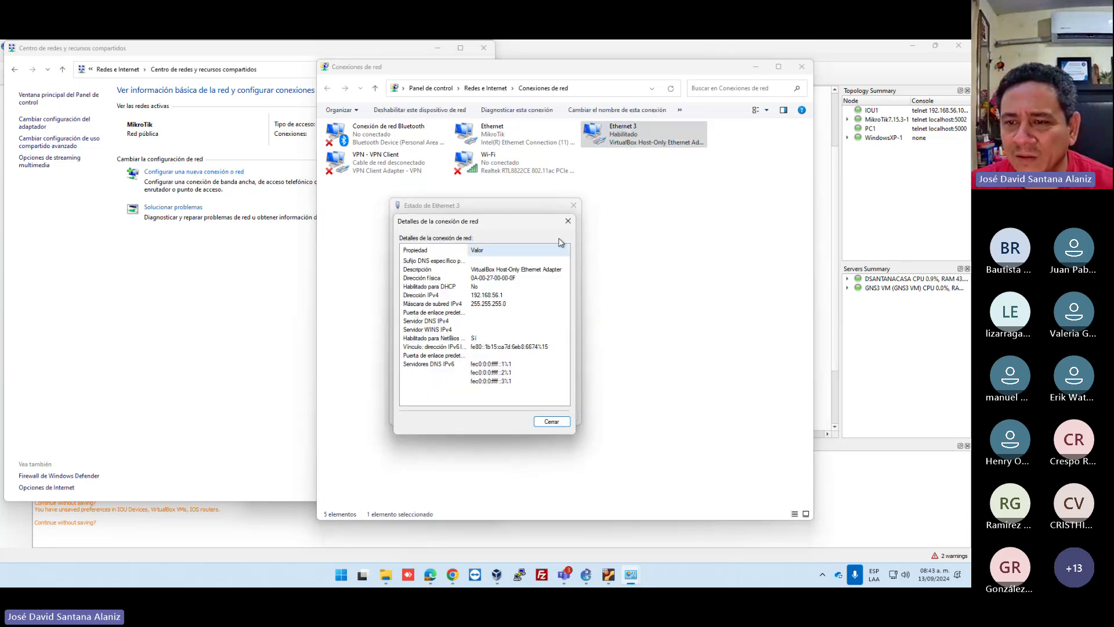
pyautogui.click(568, 222)
pyautogui.click(573, 205)
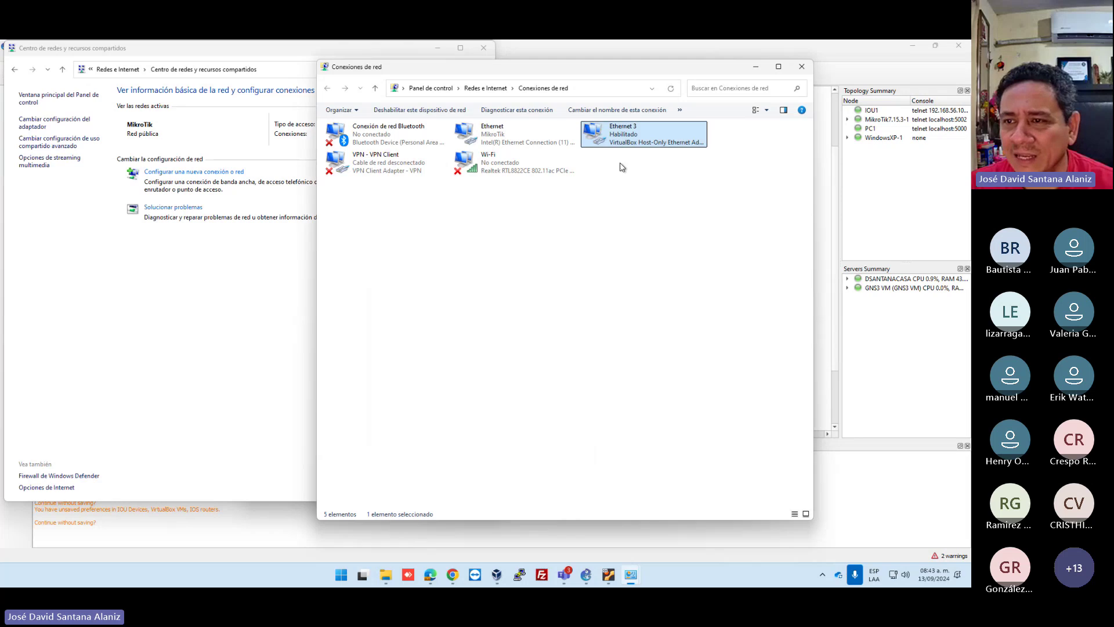
pyautogui.click(638, 153)
pyautogui.click(625, 144)
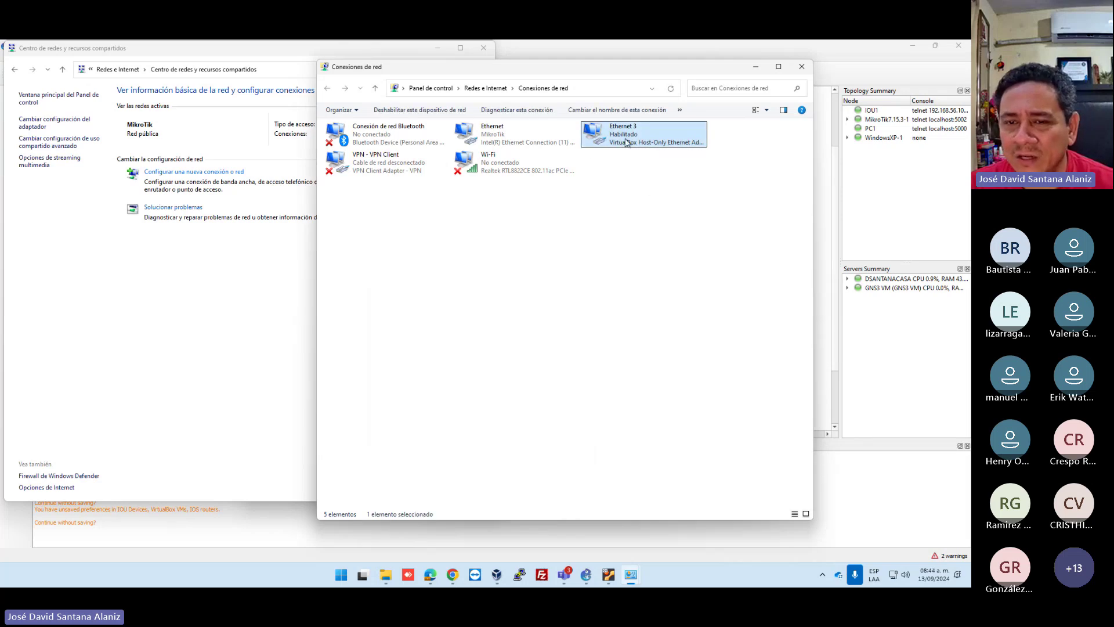
pyautogui.doubleClick(626, 143)
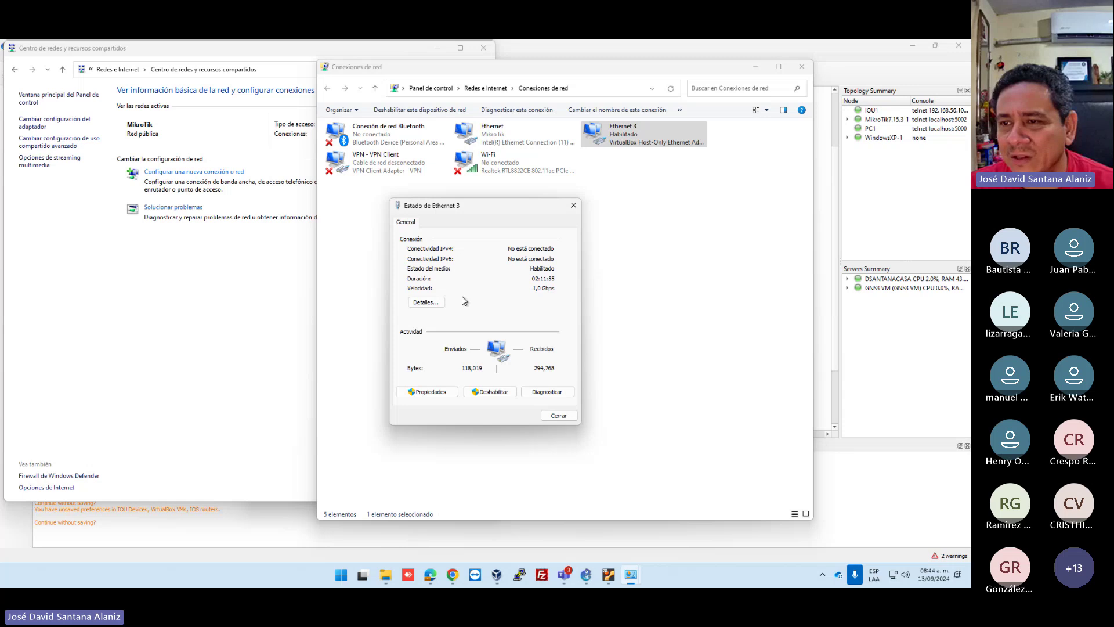
pyautogui.click(573, 207)
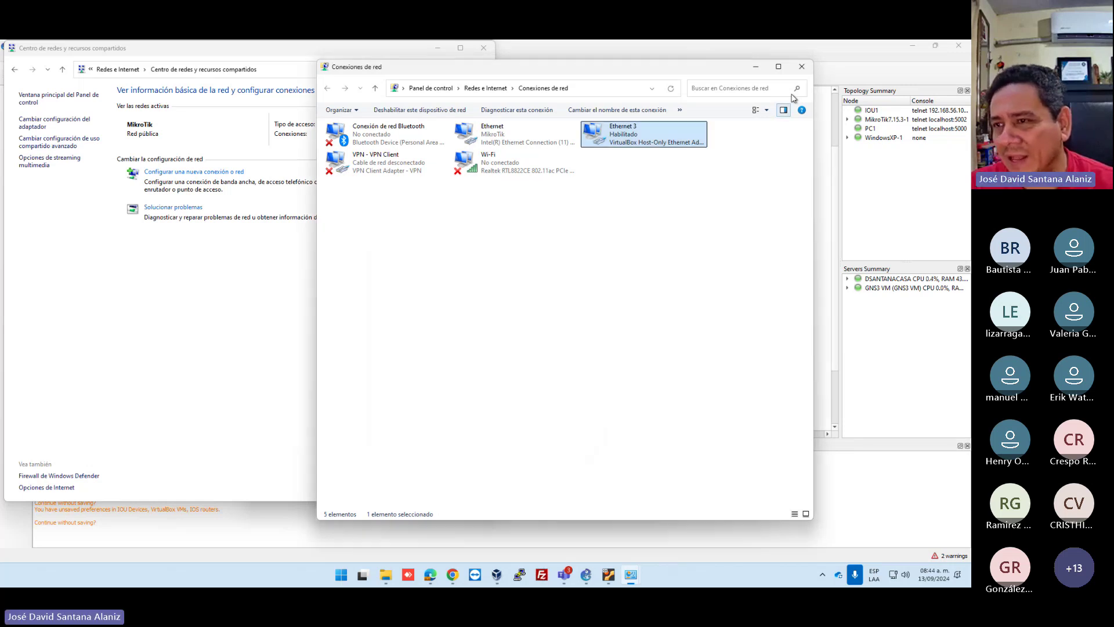
pyautogui.click(801, 67)
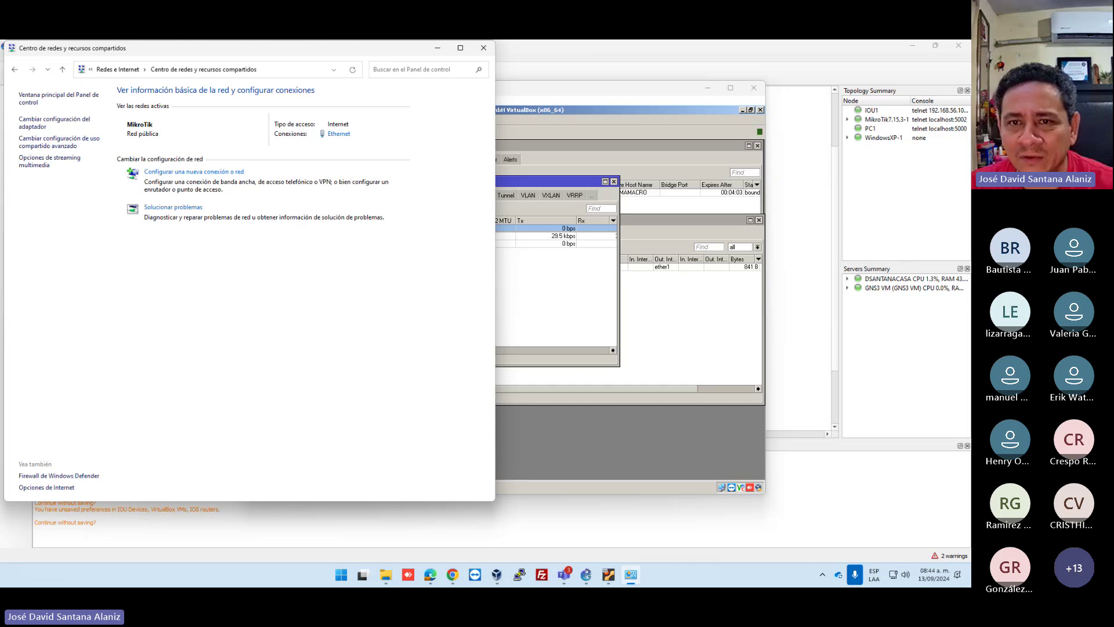
pyautogui.click(483, 48)
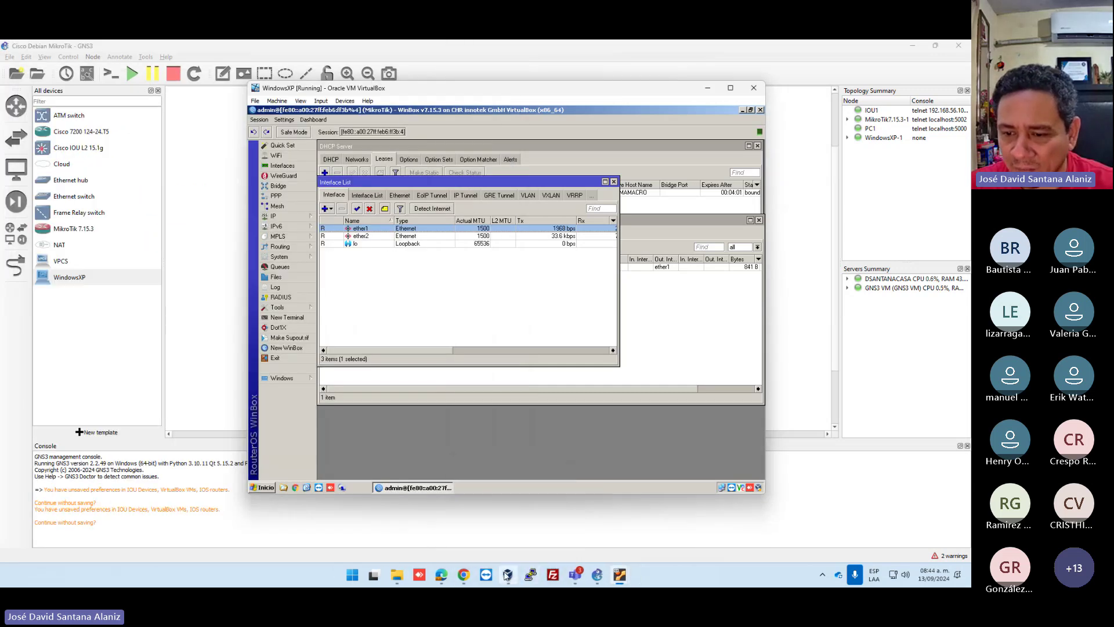
pyautogui.click(508, 574)
# In Herramientas > Red, inspect the Host-Only Adapter network and empty Redes NAT tab, then close VirtualBox Manager.
pyautogui.click(295, 108)
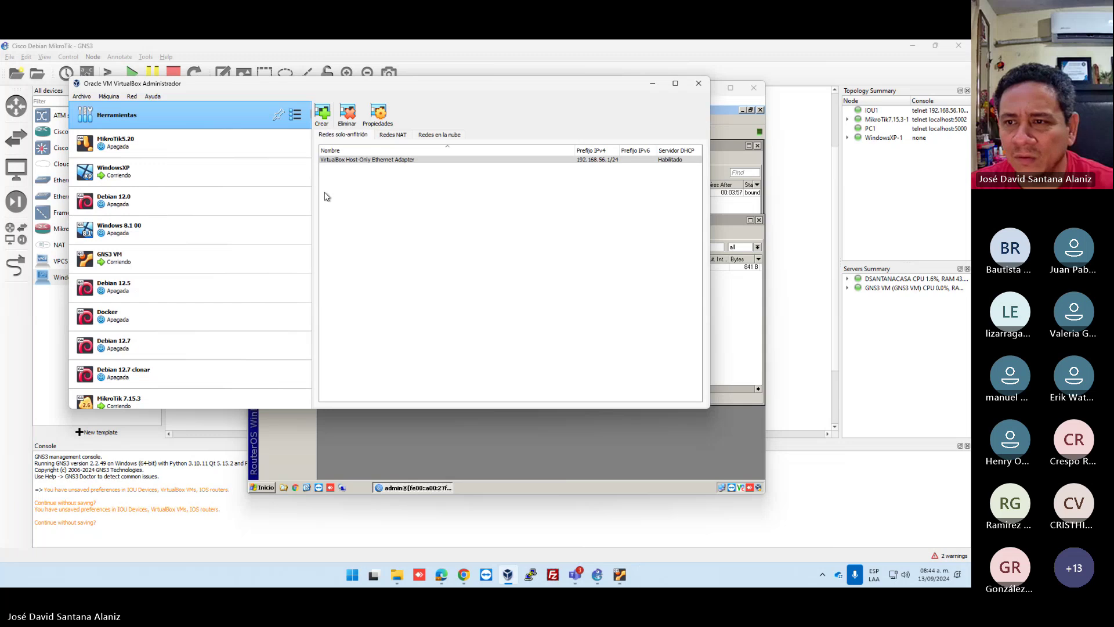
pyautogui.click(364, 160)
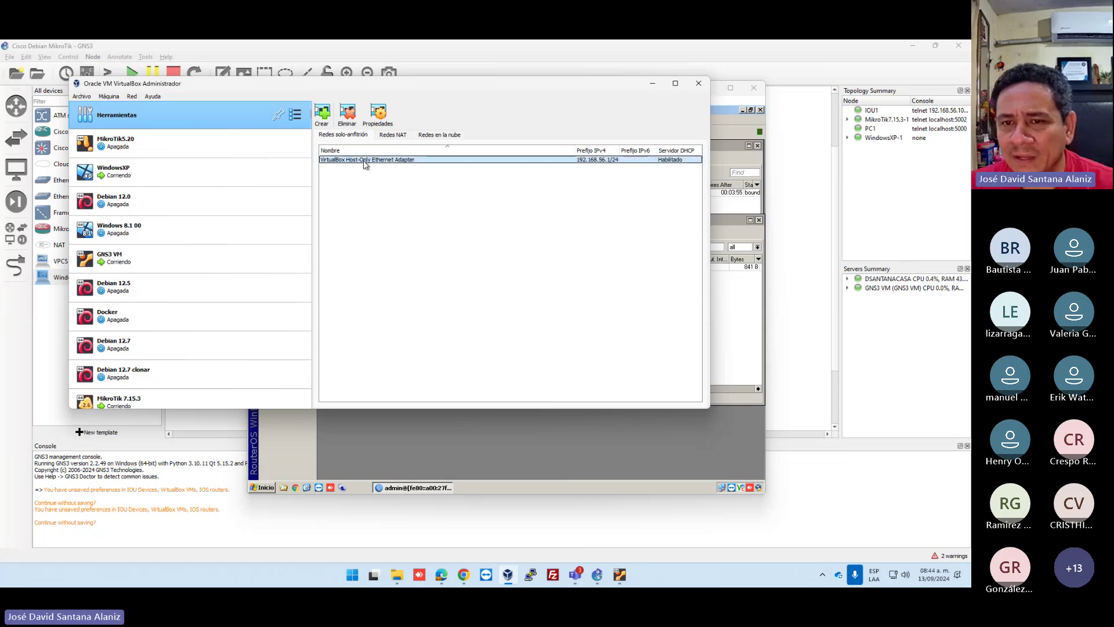
pyautogui.click(393, 135)
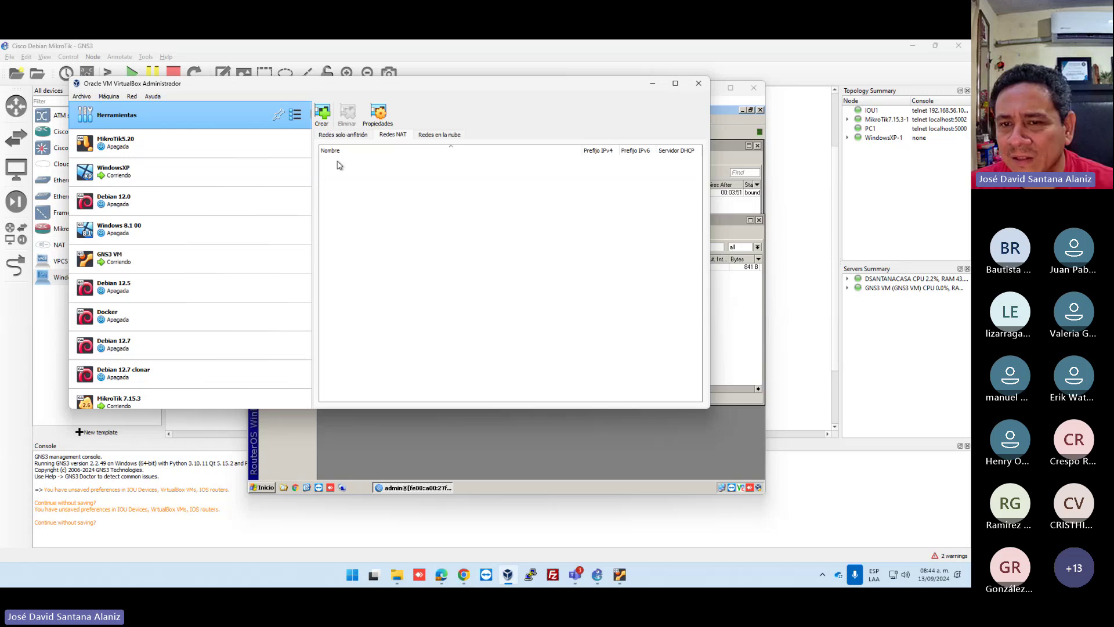
pyautogui.click(351, 135)
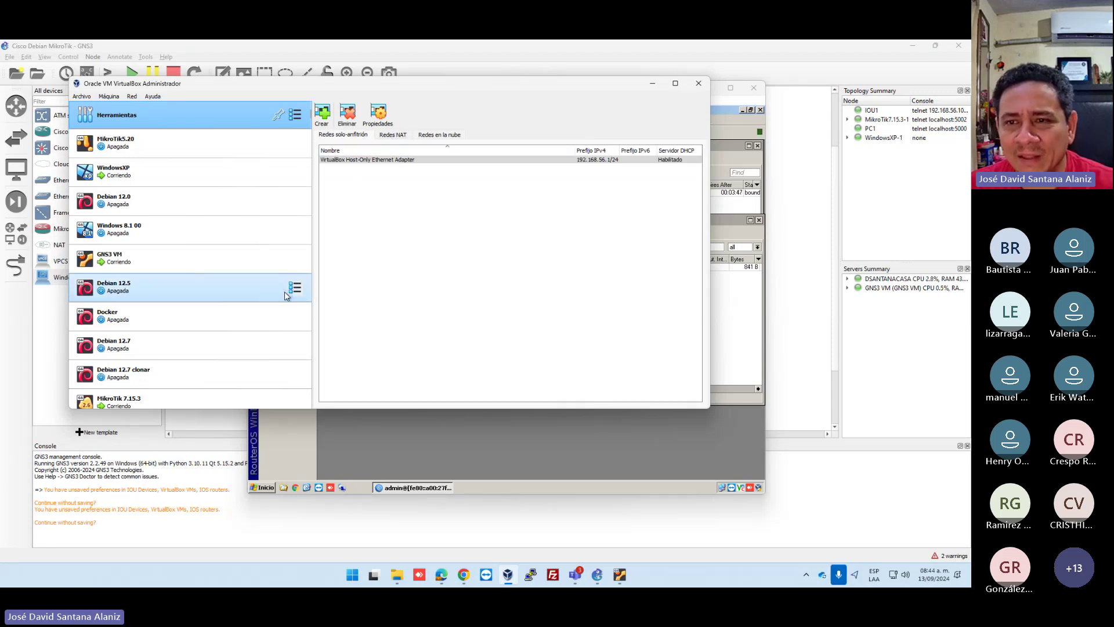
pyautogui.click(163, 145)
pyautogui.click(699, 83)
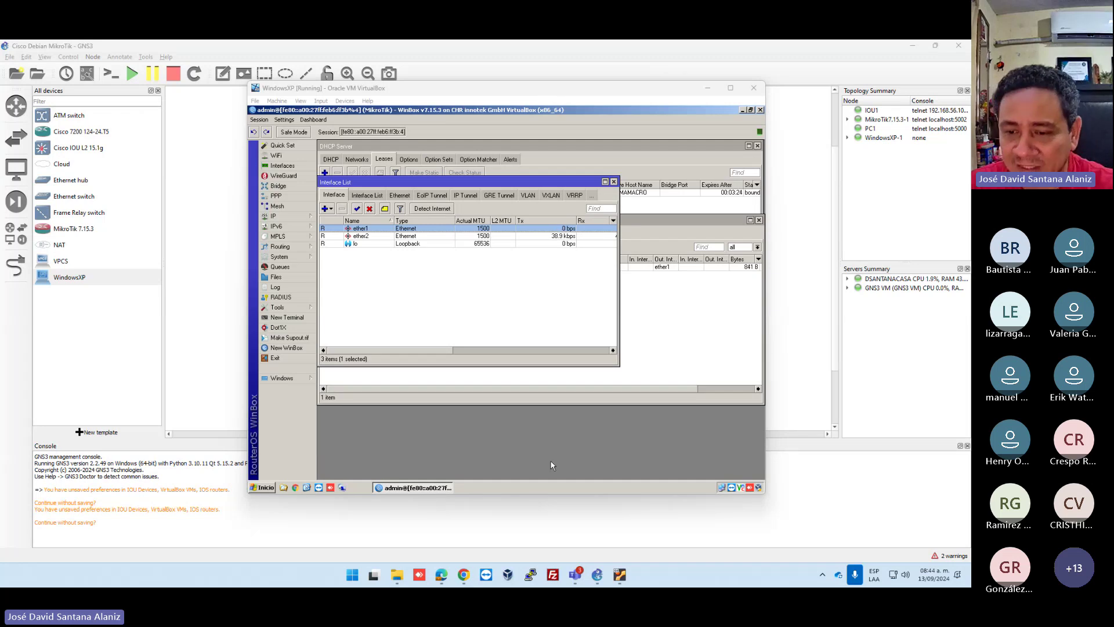
# Search 'calendario uas' in Chrome to view the UAS 2024-2025 calendar, then close the tab and minimize.
pyautogui.click(463, 574)
pyautogui.click(272, 78)
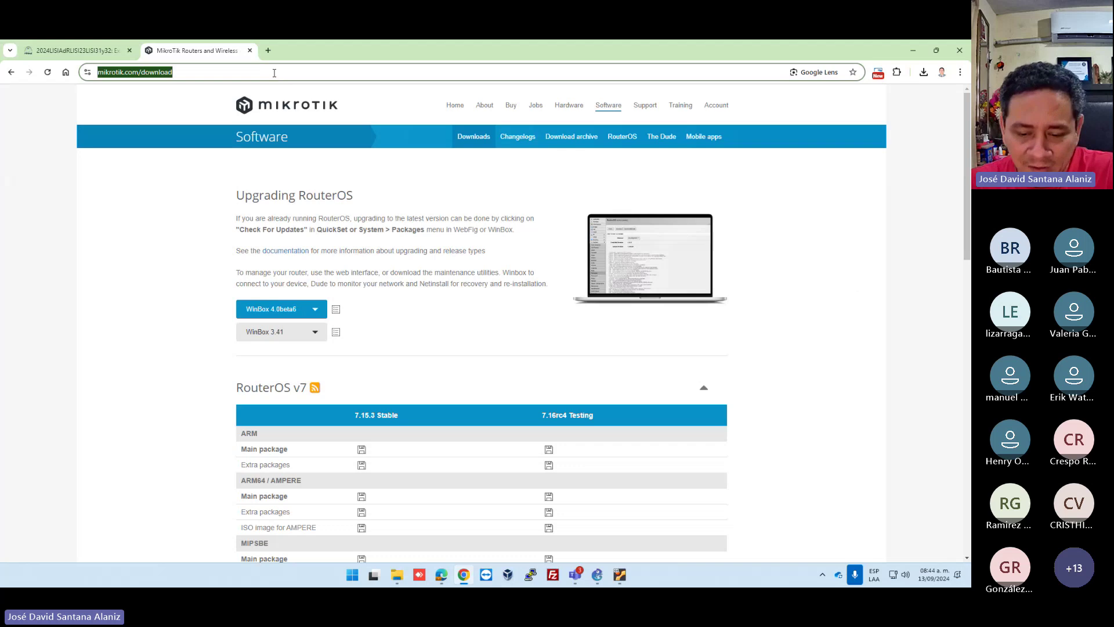
pyautogui.write('calendario ')
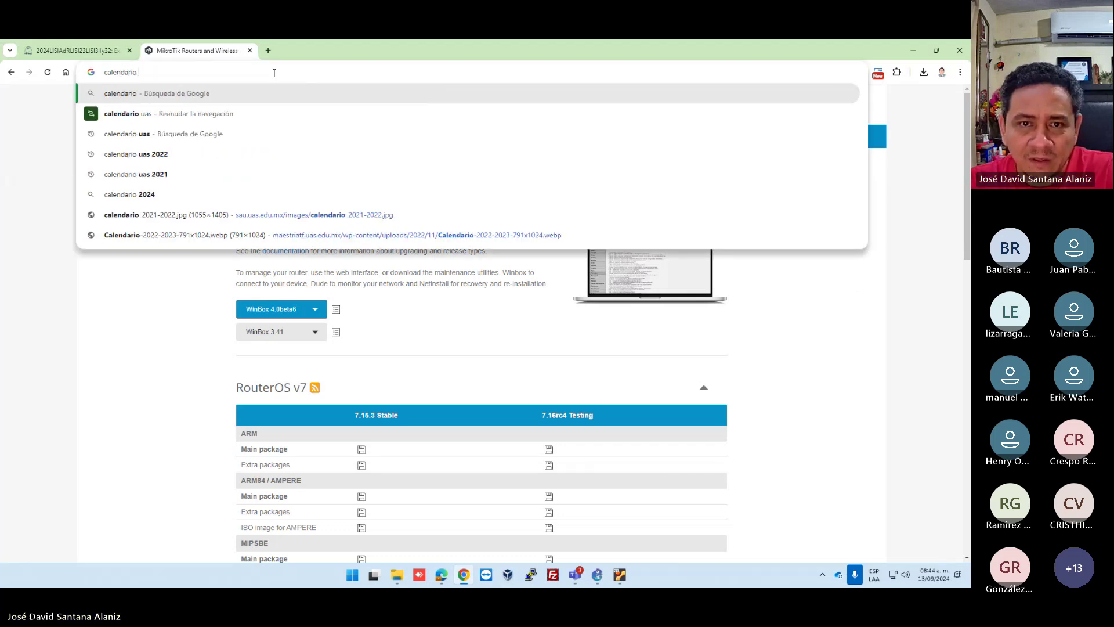
pyautogui.write('uas')
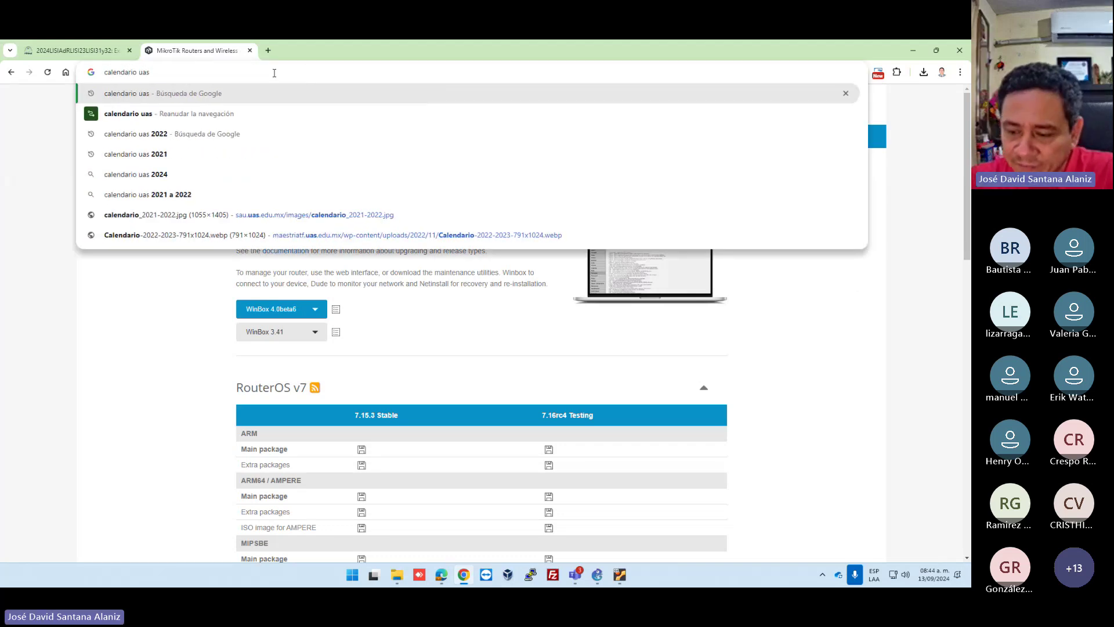
pyautogui.press('Return')
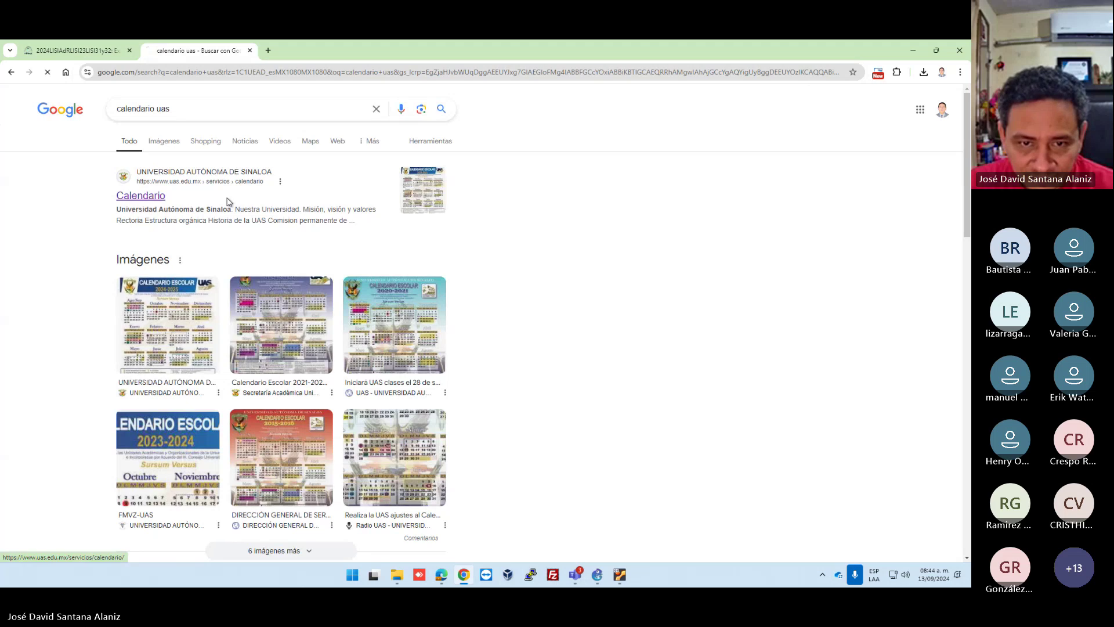
pyautogui.scroll(-10, 409, 348)
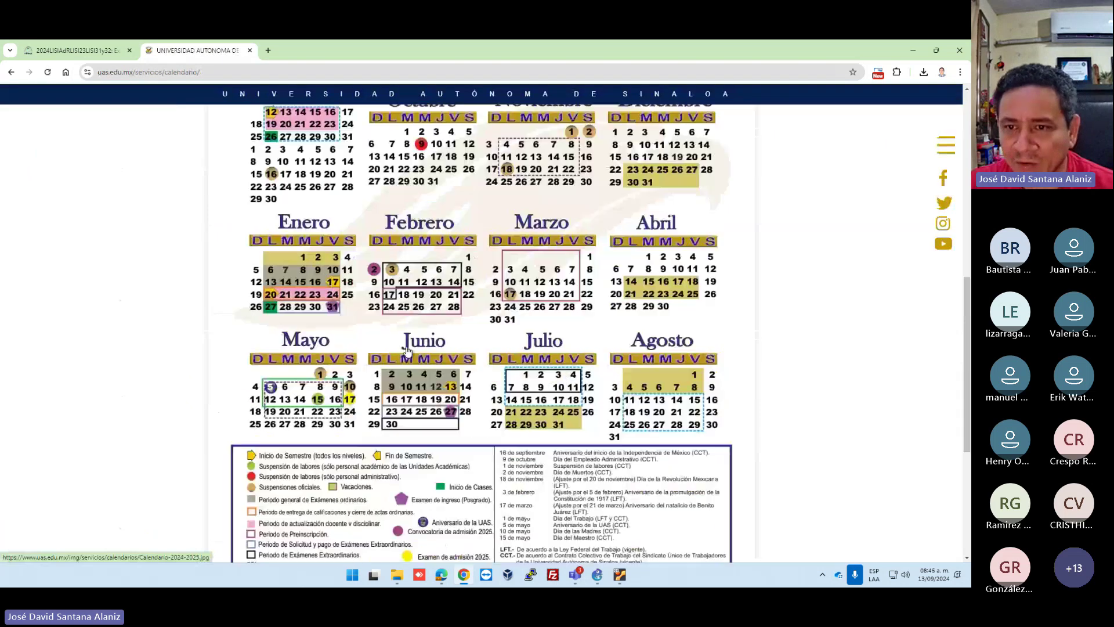
pyautogui.scroll(2, 407, 335)
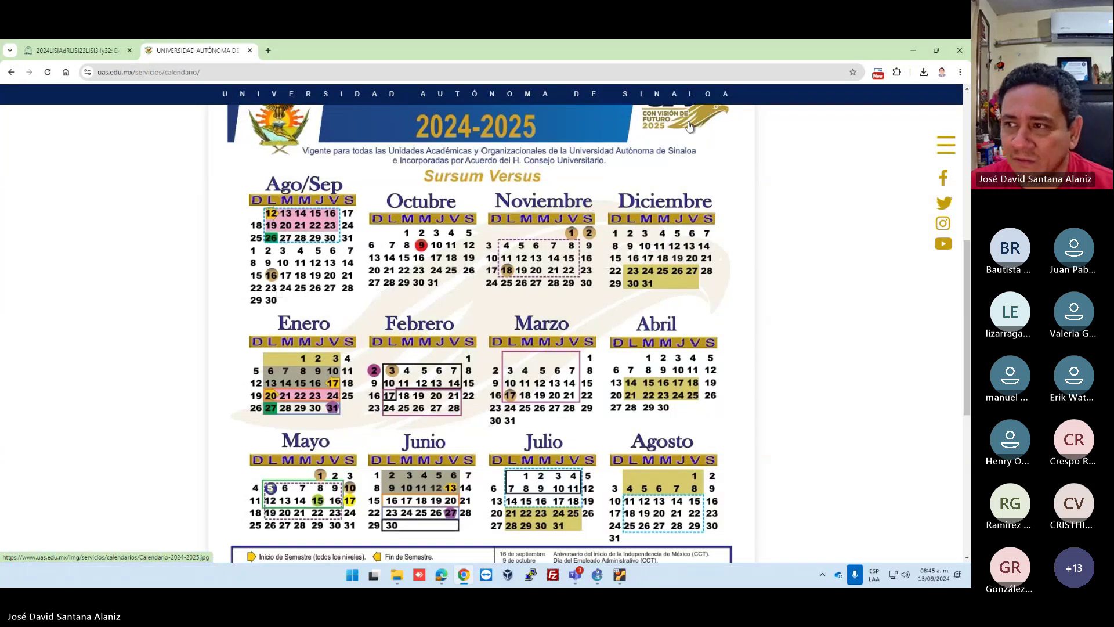
pyautogui.click(249, 50)
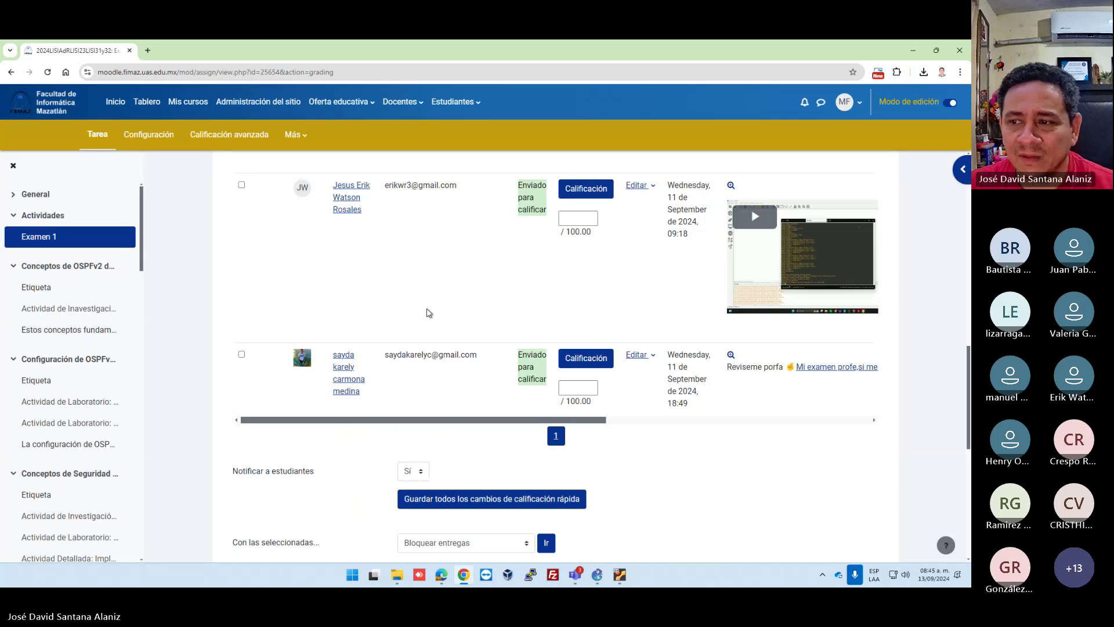
pyautogui.click(913, 51)
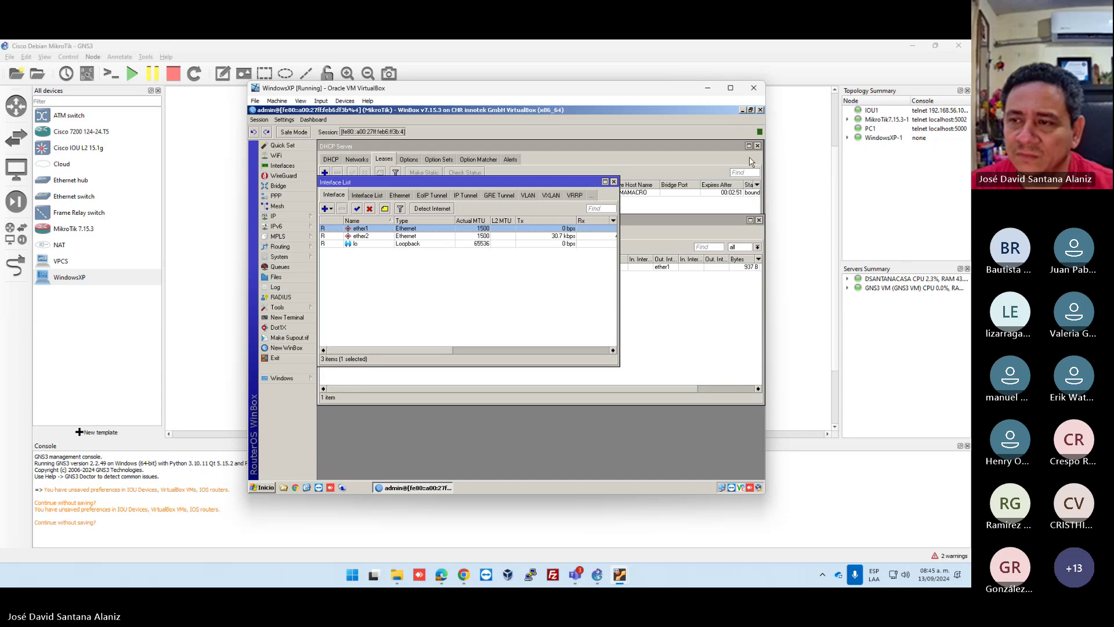
# Send the shutdown signal to the WindowsXP VM and bring the GNS3 topology window back up.
pyautogui.click(753, 90)
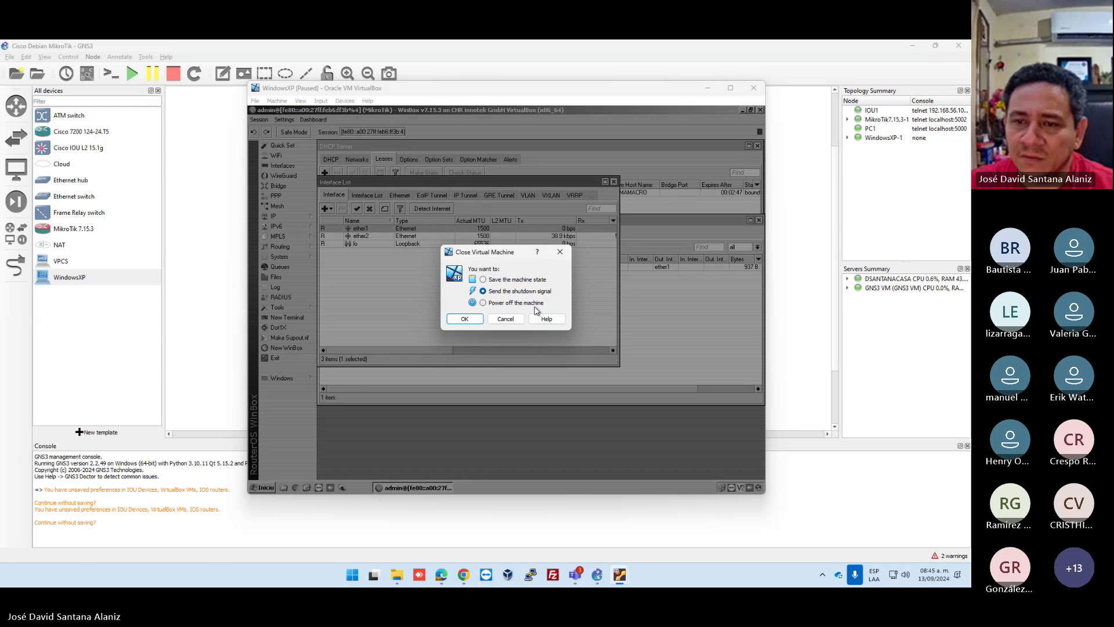
pyautogui.click(465, 318)
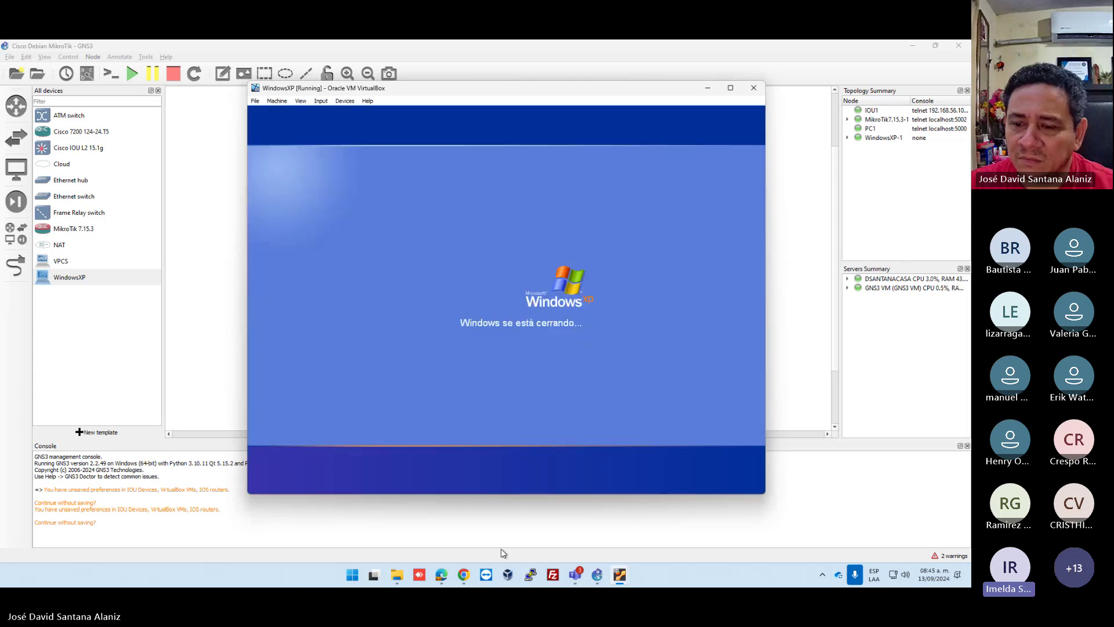
pyautogui.click(596, 576)
pyautogui.click(596, 576)
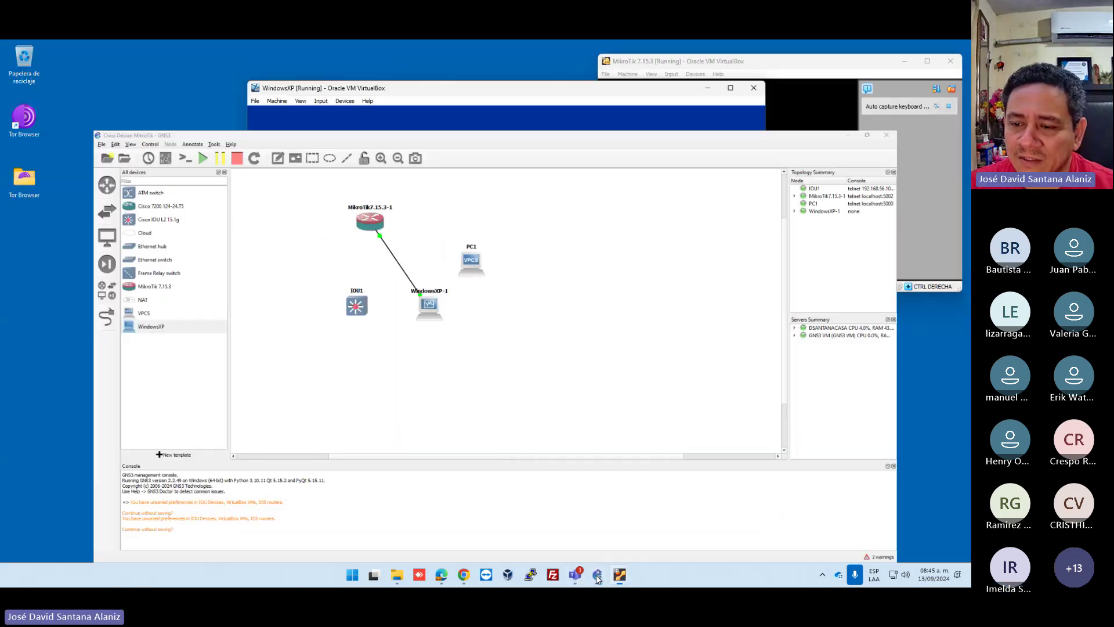
pyautogui.click(597, 576)
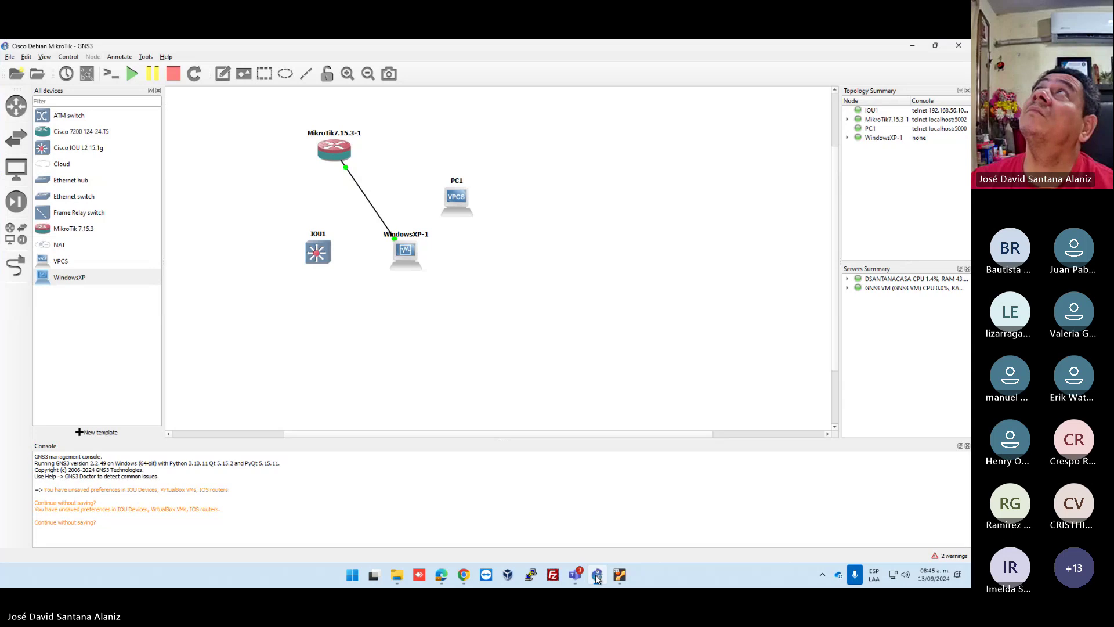